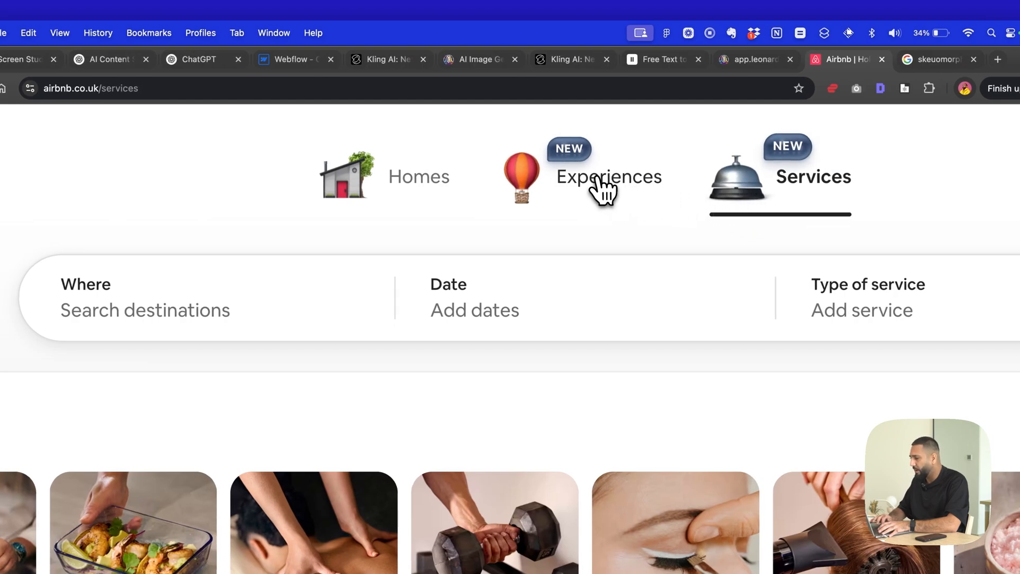
# - Look at the icons of Airbnb's Homes, Experiences and Services categories by switching between them, ending on Homes
pyautogui.click(603, 191)
pyautogui.click(736, 196)
pyautogui.click(423, 183)
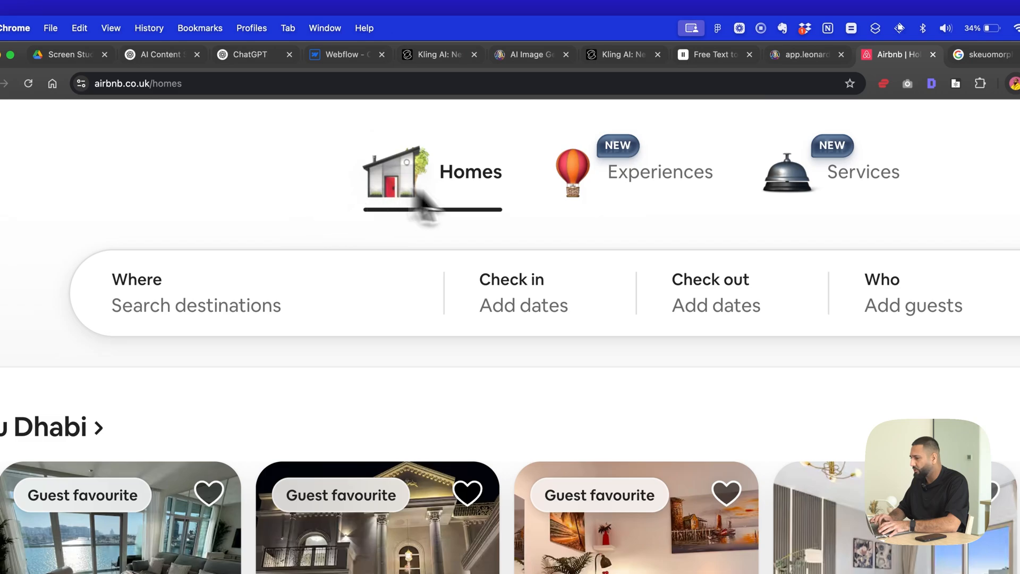
pyautogui.click(617, 190)
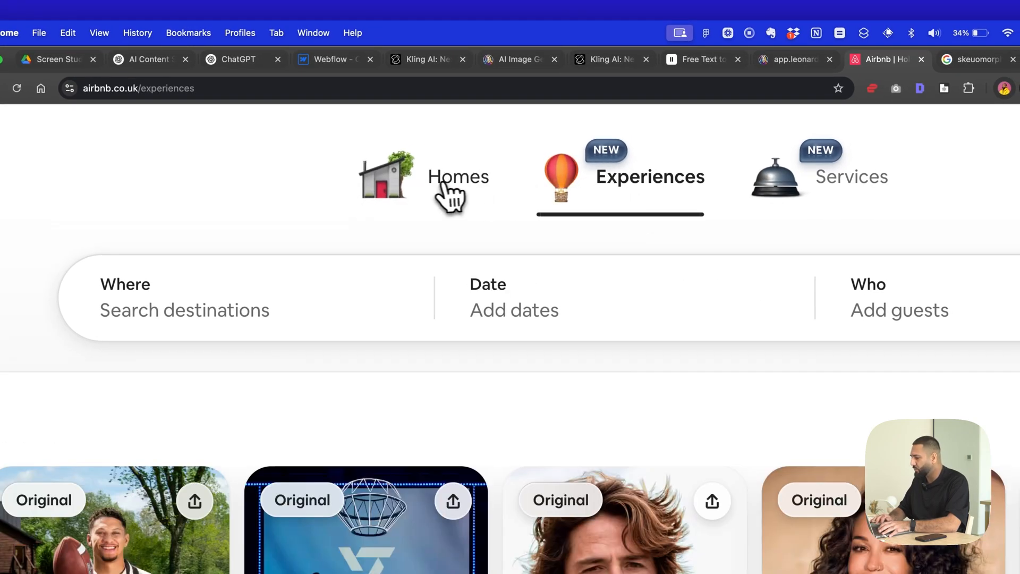
pyautogui.click(447, 197)
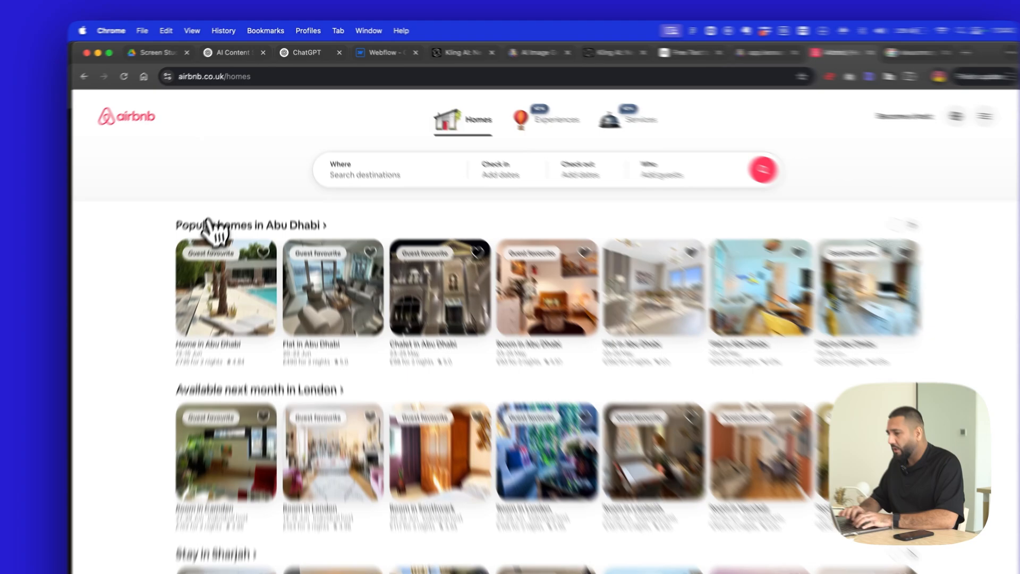
# - Return to the Airbnb home page and capture a screenshot of the enlarged Homes, Experiences and Services icon row
pyautogui.click(204, 195)
pyautogui.click(90, 139)
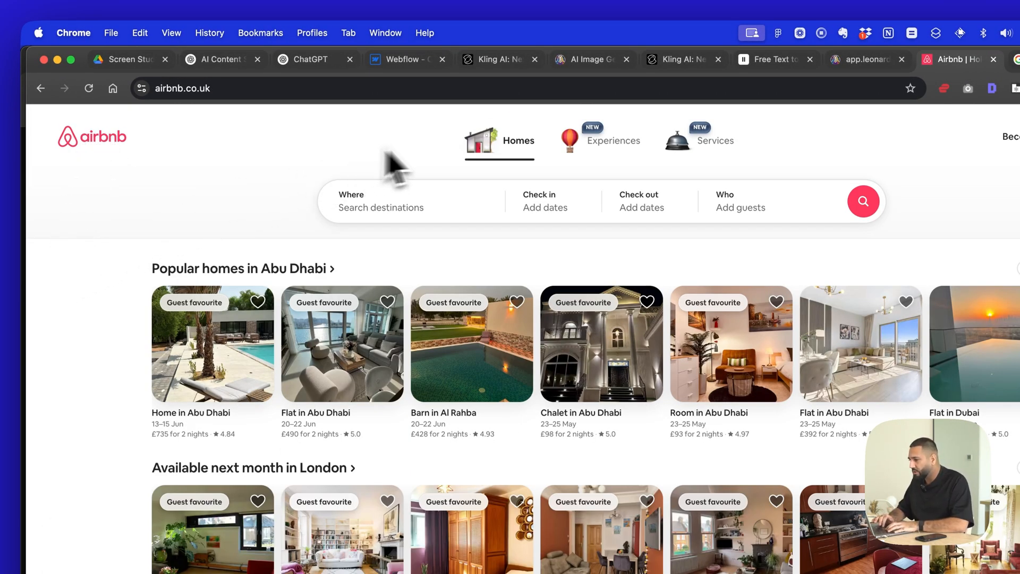
pyautogui.scroll(3, 462, 142)
pyautogui.scroll(5, 460, 143)
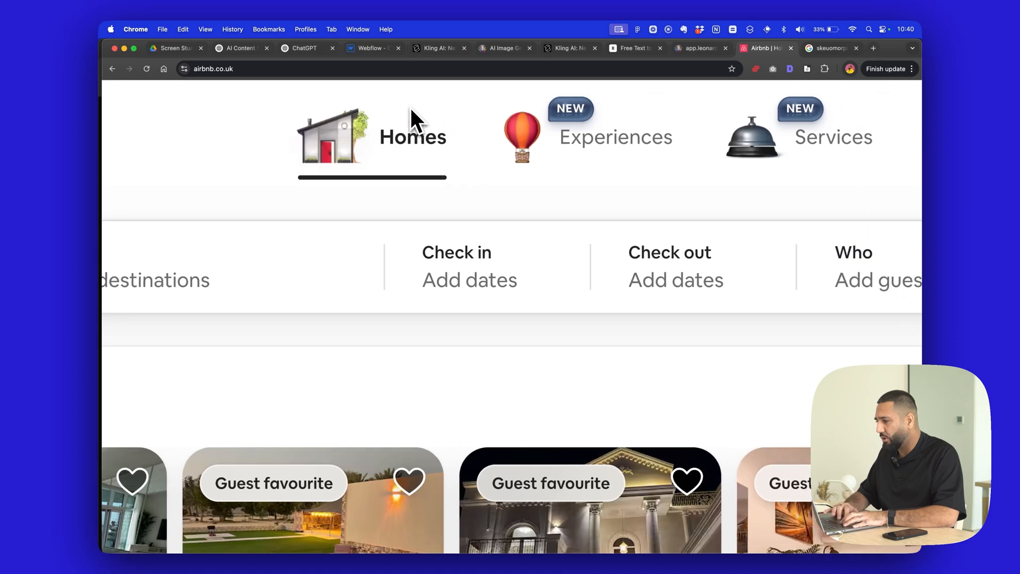
pyautogui.hscroll(3, 409, 106)
pyautogui.scroll(1, 411, 107)
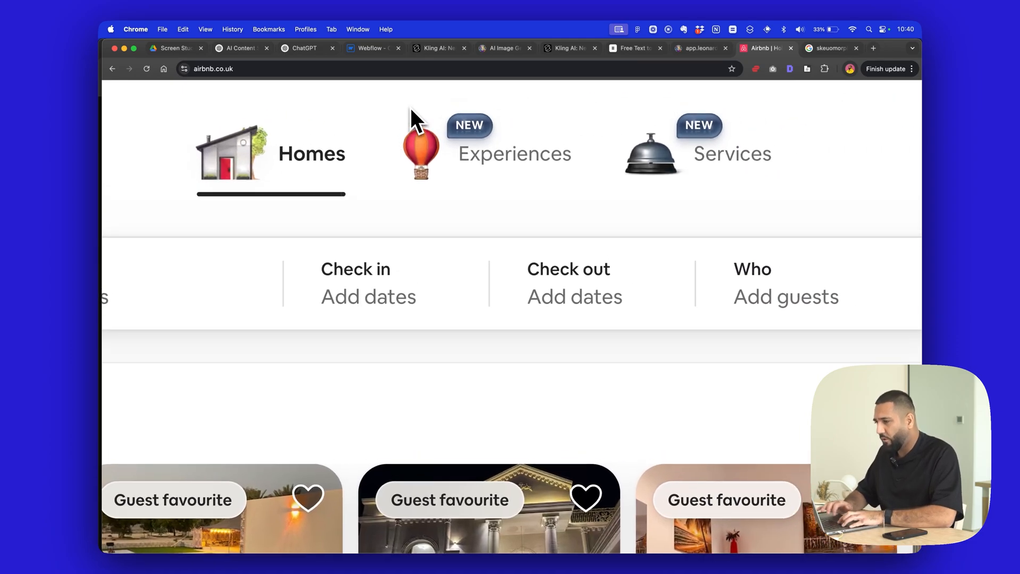
pyautogui.press('super+shift+4')
pyautogui.moveTo(178, 90); pyautogui.dragTo(790, 210)
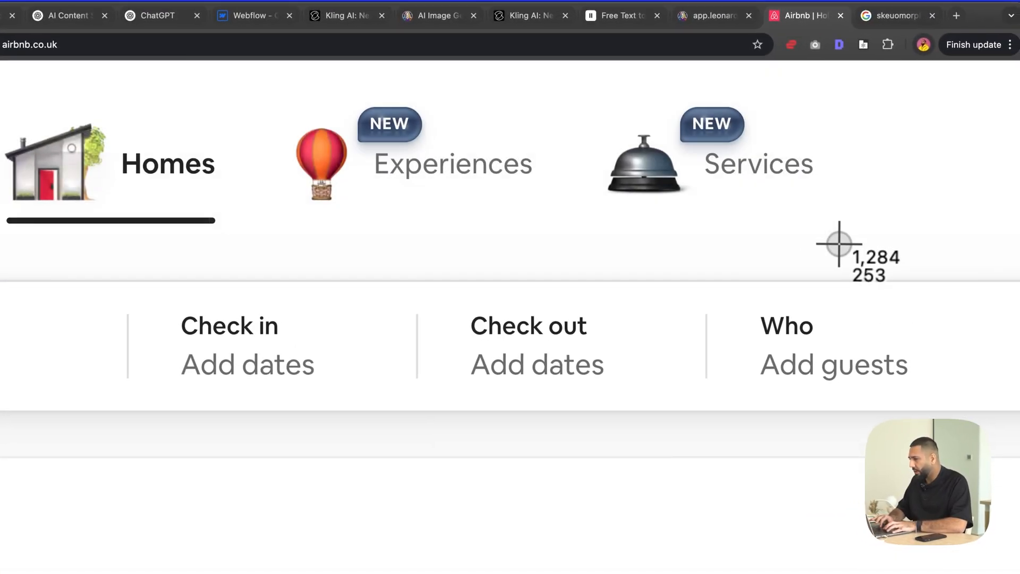
pyautogui.scroll(-5, 688, 218)
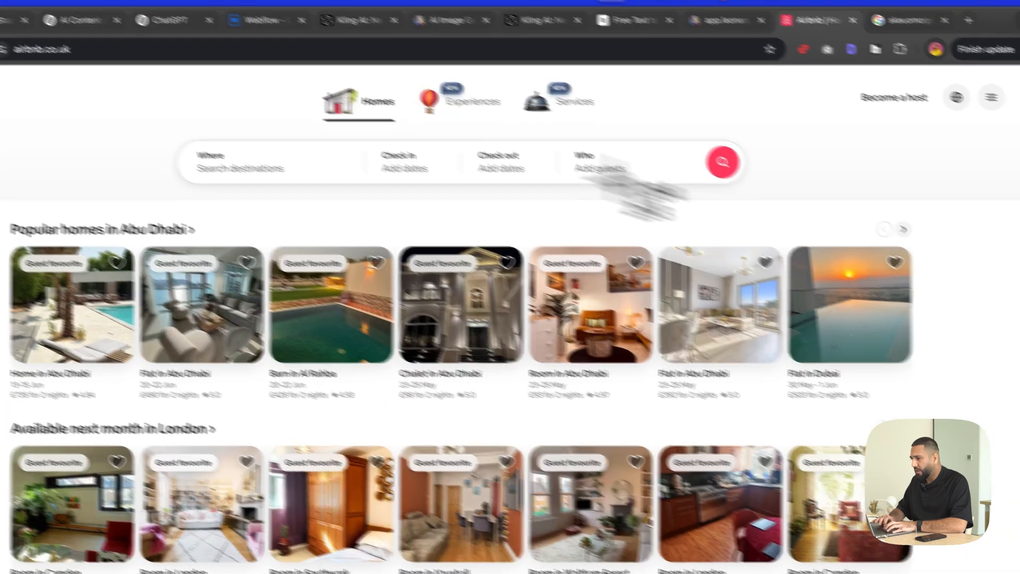
# - Switch to ChatGPT, paste the icon screenshot into the prompt and write "I want to recreate this icon style for my own brand/website"
pyautogui.click(175, 22)
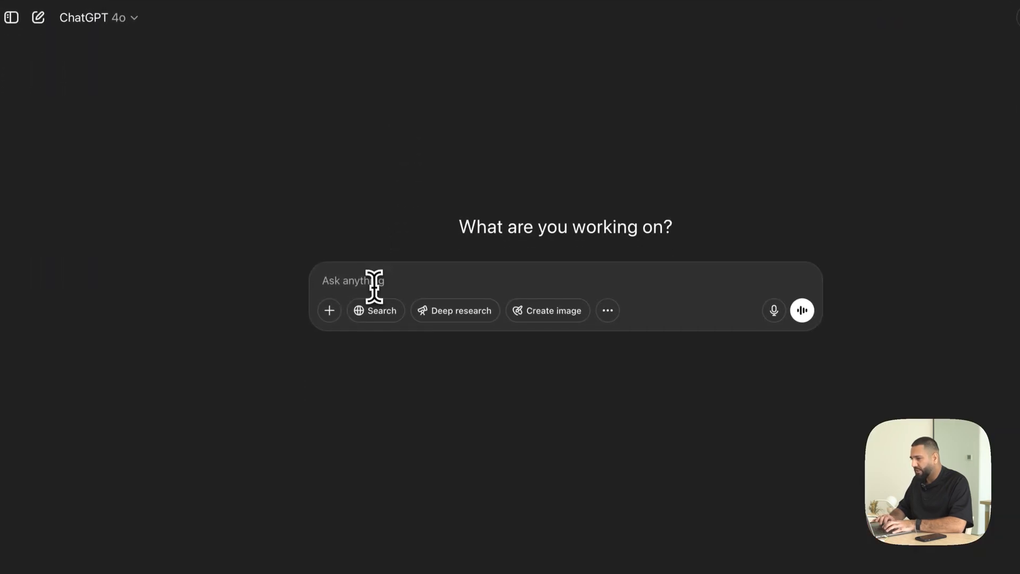
pyautogui.press('super+v')
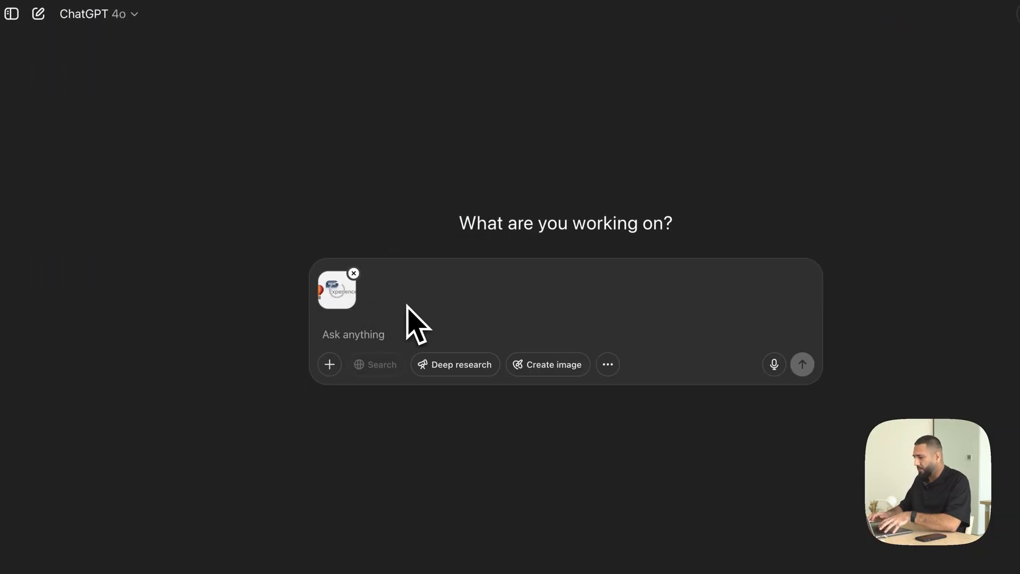
pyautogui.write('I want to recr')
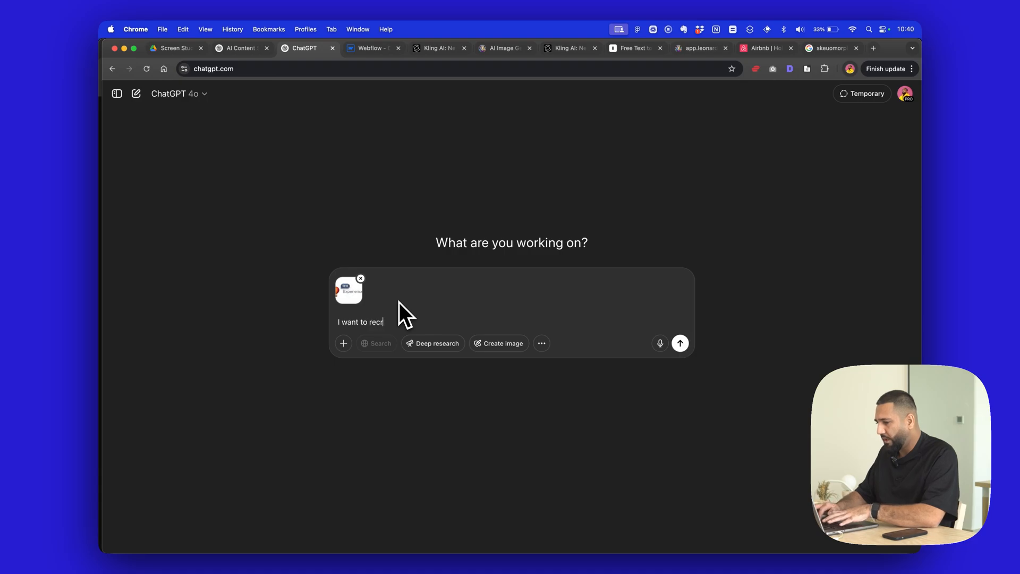
pyautogui.write('eate this icon st')
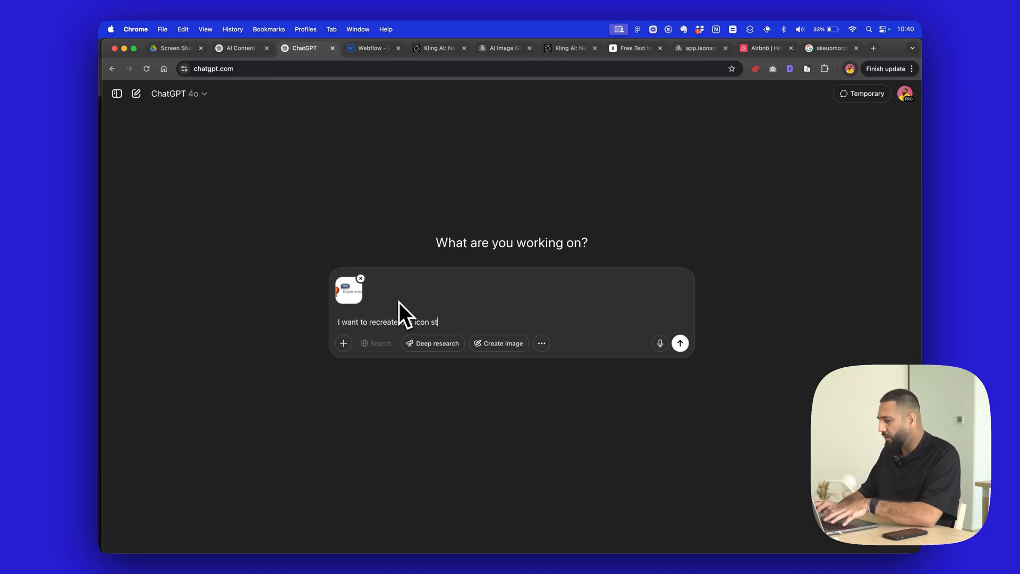
pyautogui.write('yle for my own brand/website')
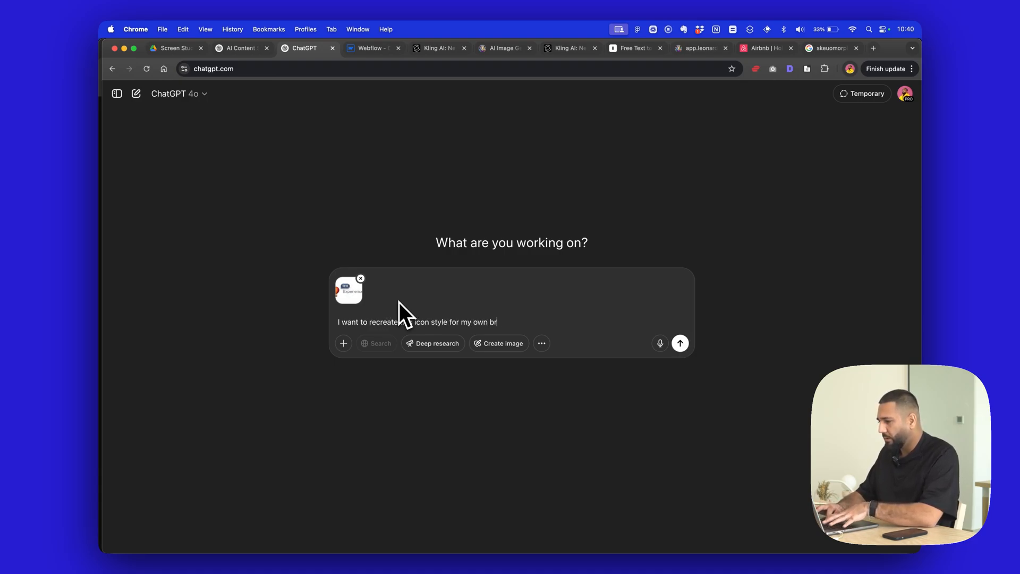
pyautogui.hotkey('shift', 'Return')
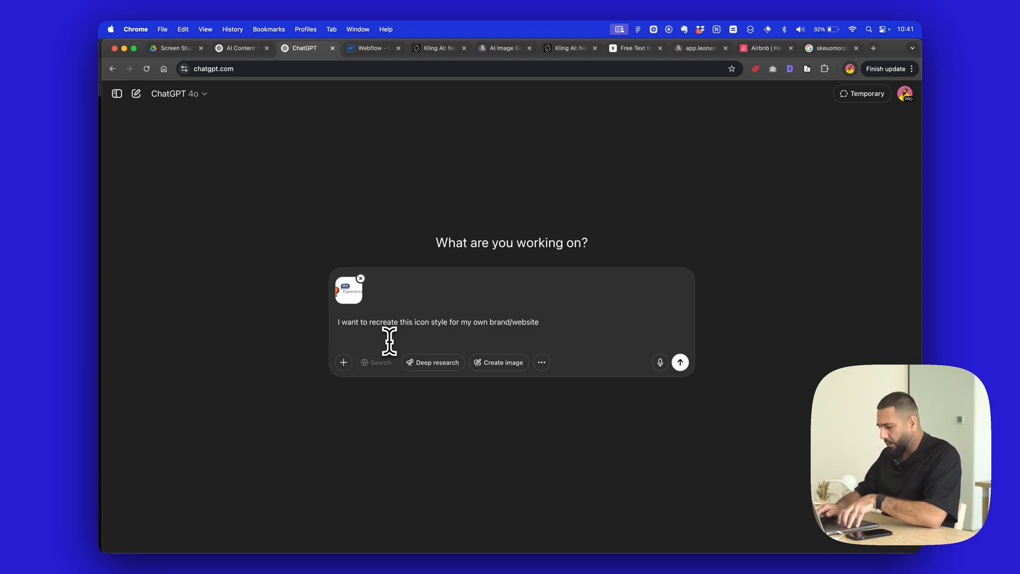
# - Add a paragraph: "In a moment I'm going to give you my website url so that you can run your own research"
pyautogui.write('In a moment I')
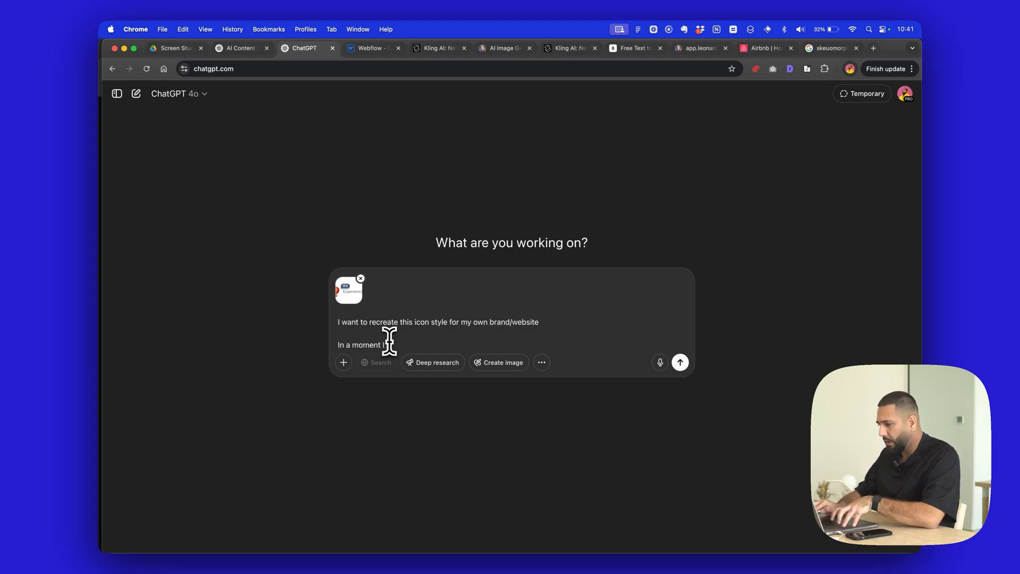
pyautogui.write("'m going to give you ")
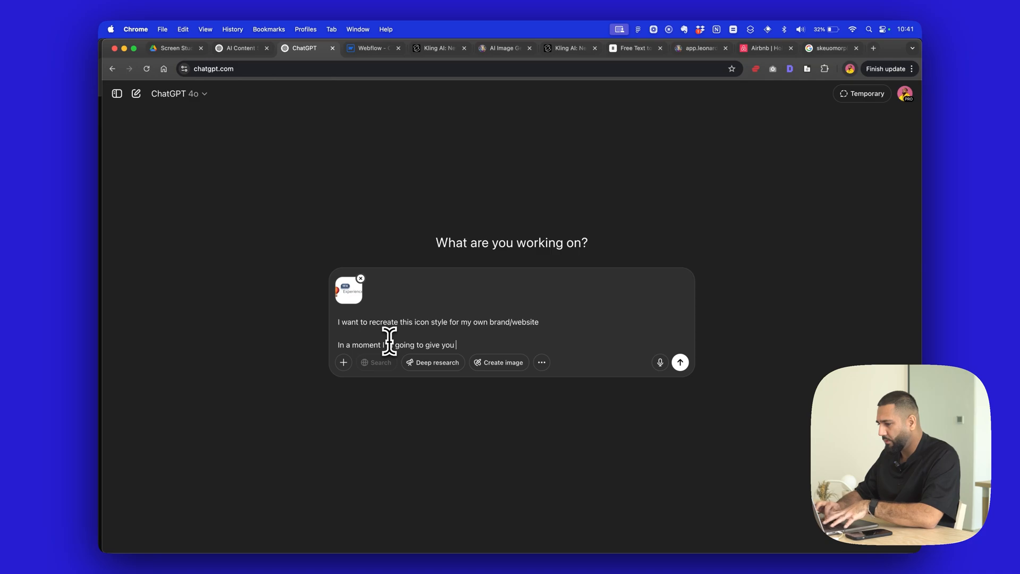
pyautogui.write('my website url so ')
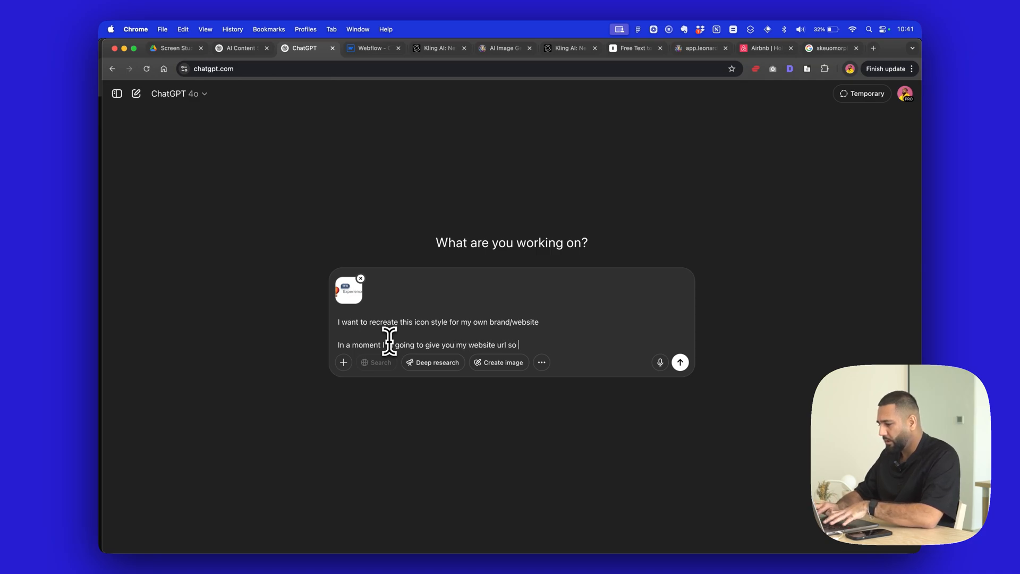
pyautogui.write('that you can run ')
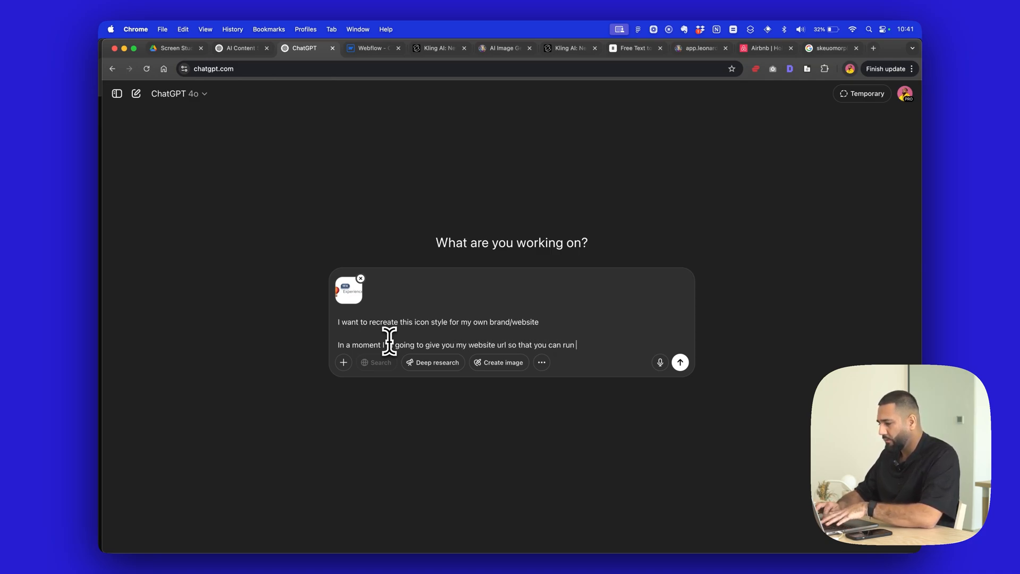
pyautogui.write('your own research')
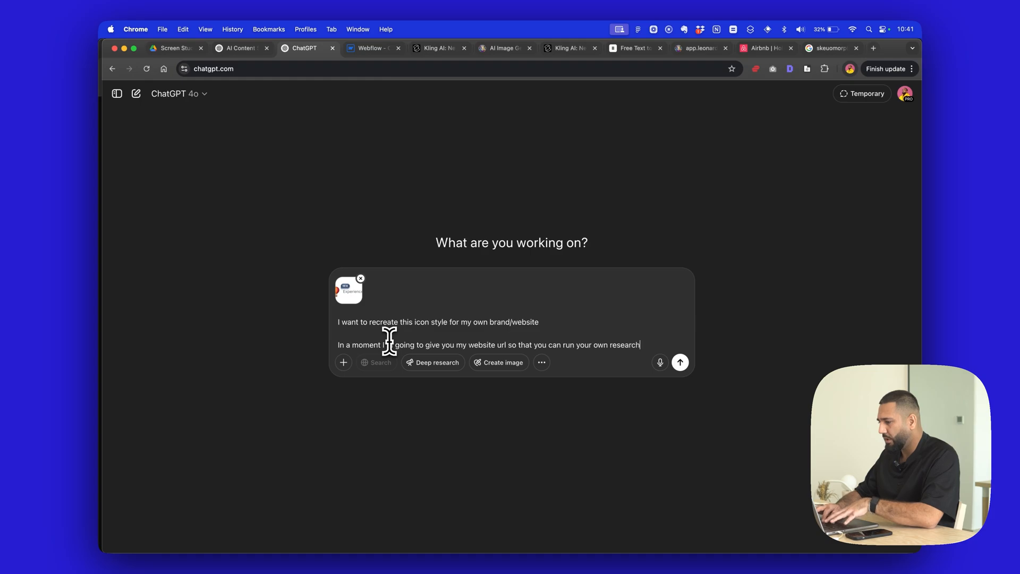
pyautogui.write(' and I want you to su')
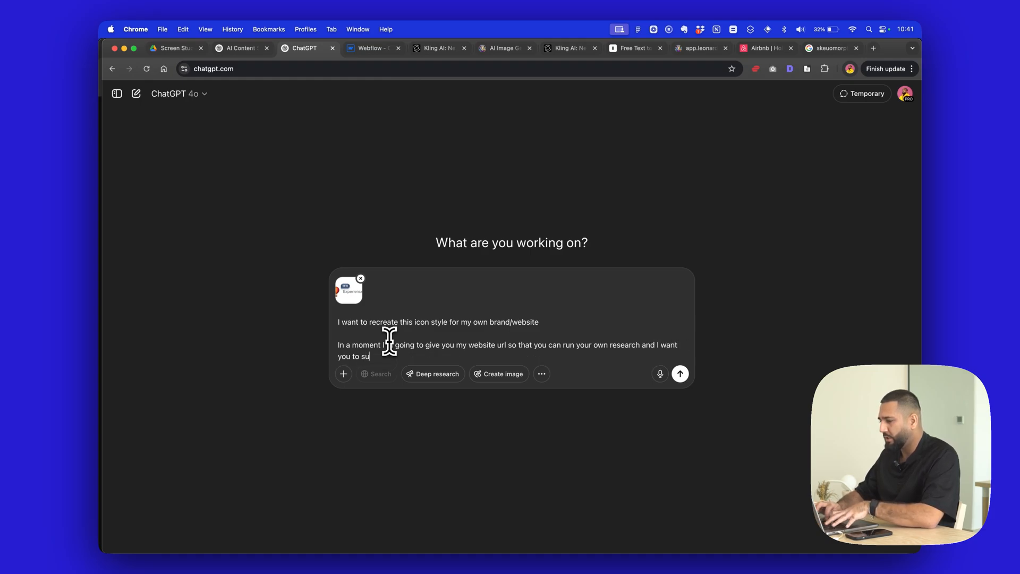
pyautogui.write('ggest')
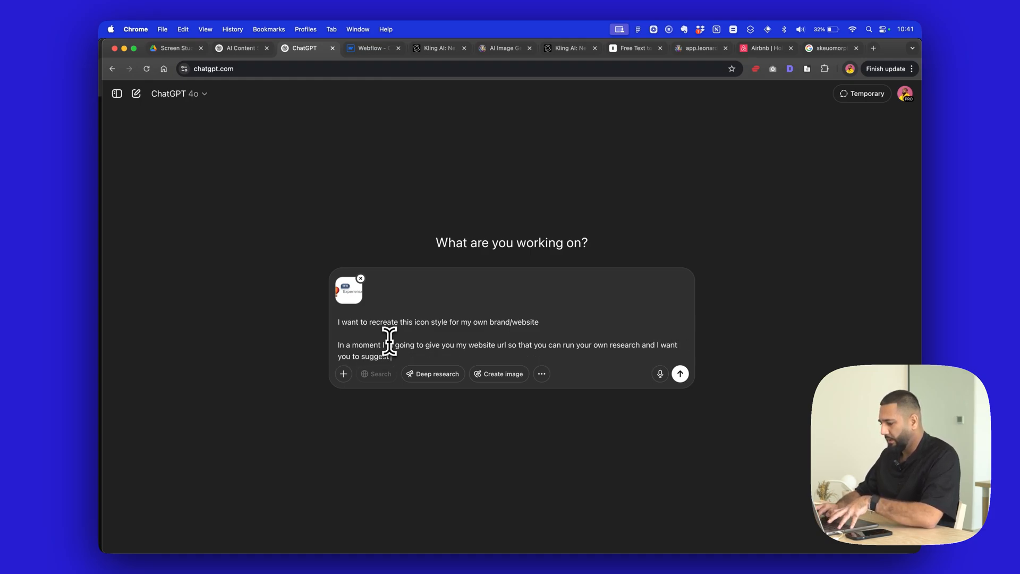
pyautogui.write(' images')
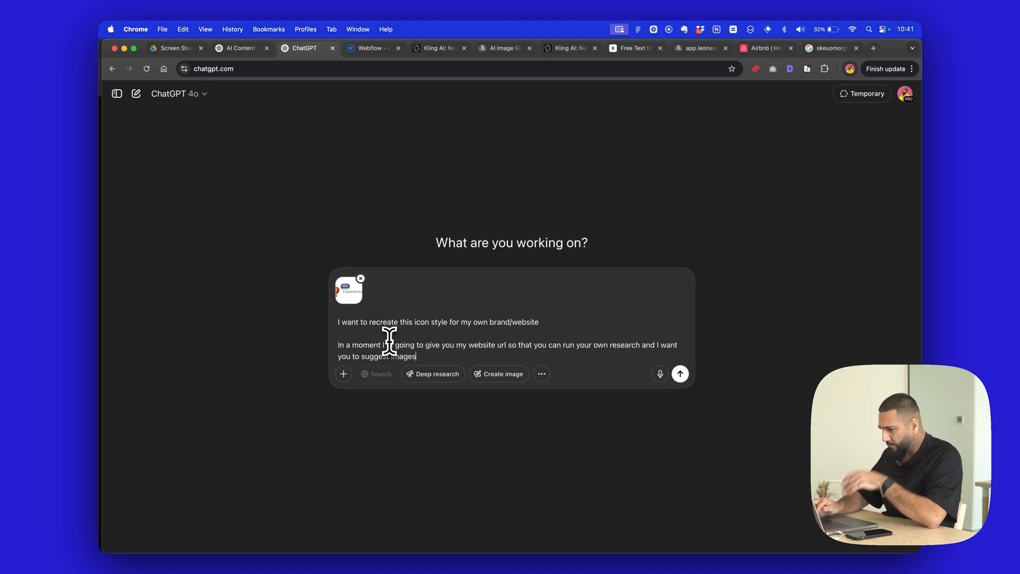
pyautogui.write('/symbols that ')
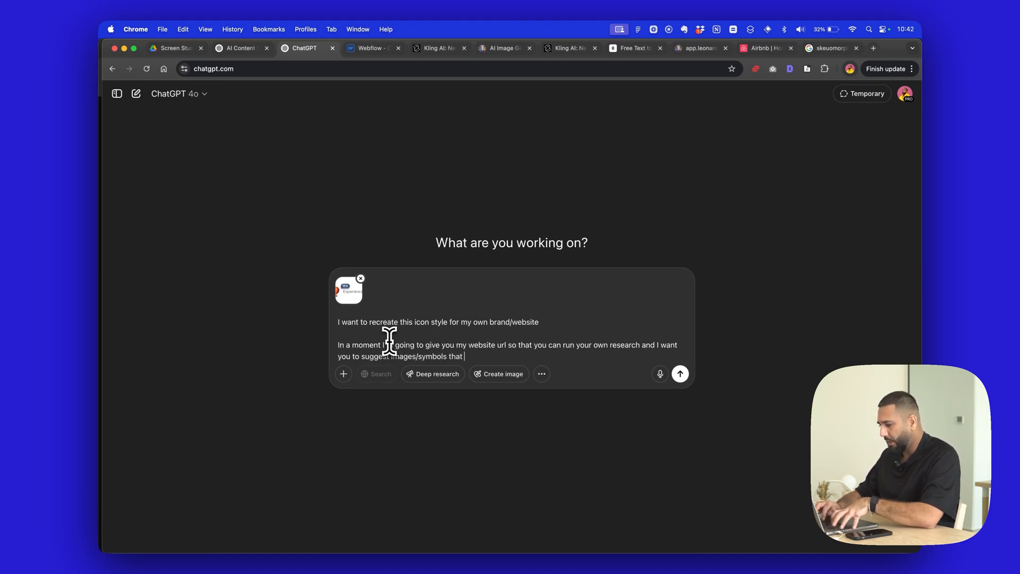
pyautogui.write('I should us')
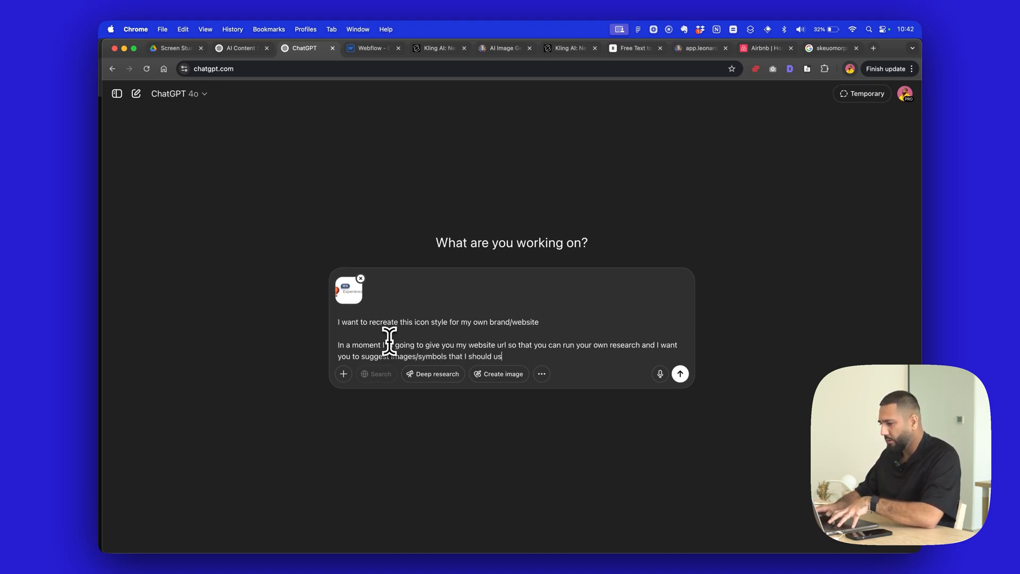
pyautogui.write('e, the. In I')
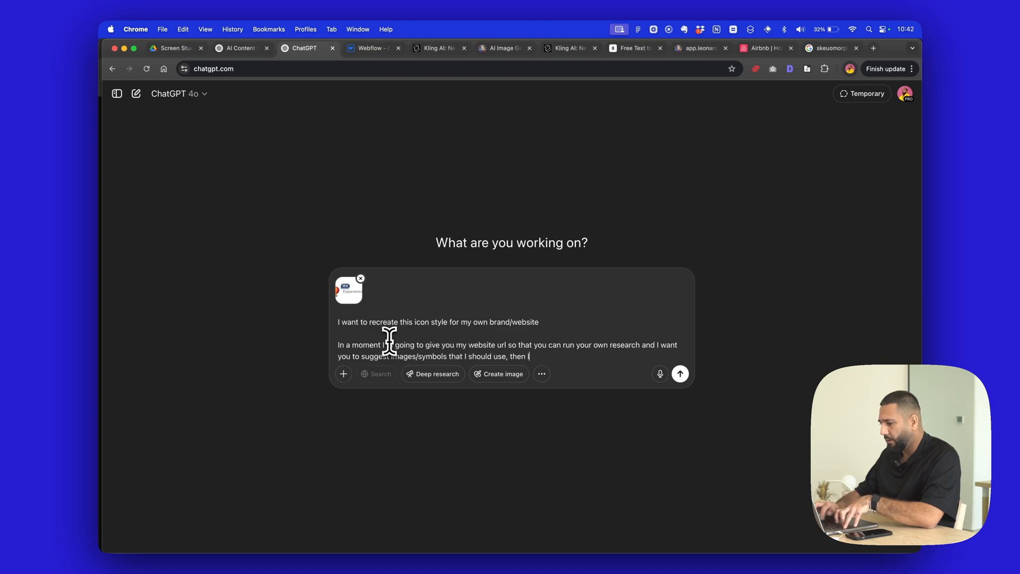
pyautogui.write(' will pick one and ')
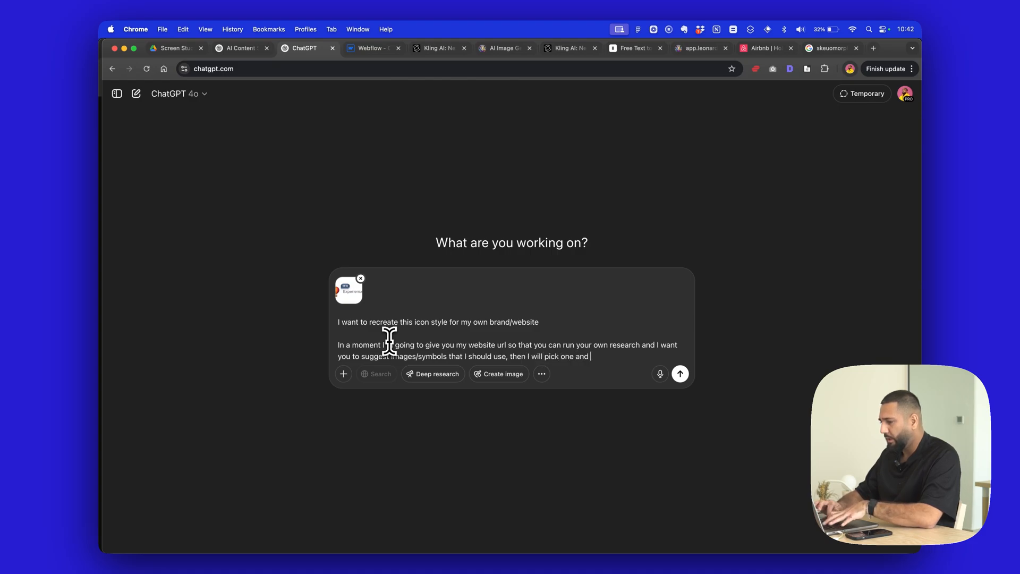
pyautogui.write('you will try and cr')
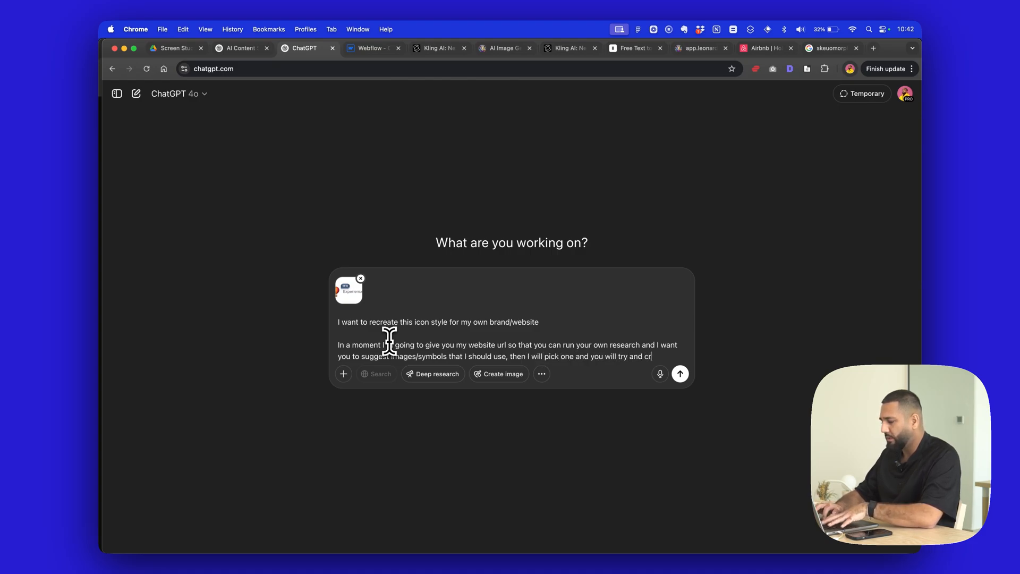
pyautogui.write('eate this image yo')
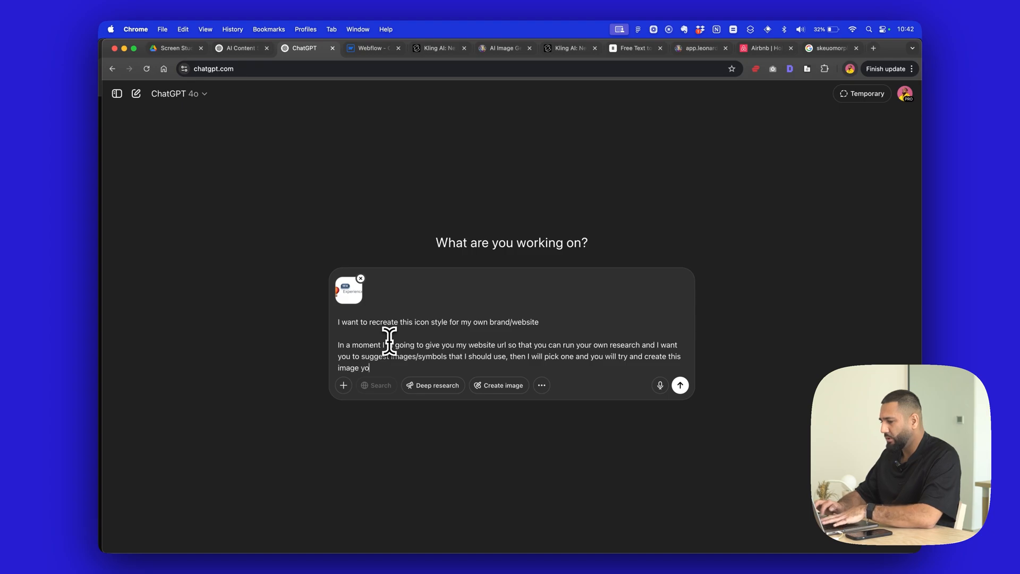
pyautogui.write('urself using image gen')
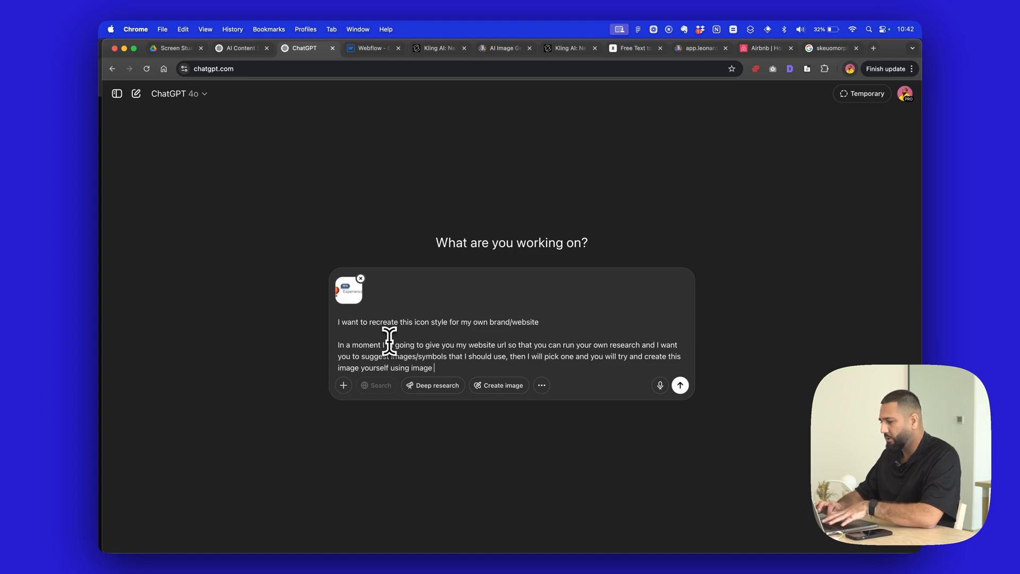
pyautogui.hotkey('shift', 'Return')
pyautogui.hotkey('shift', 'Return')
pyautogui.write('For the mo')
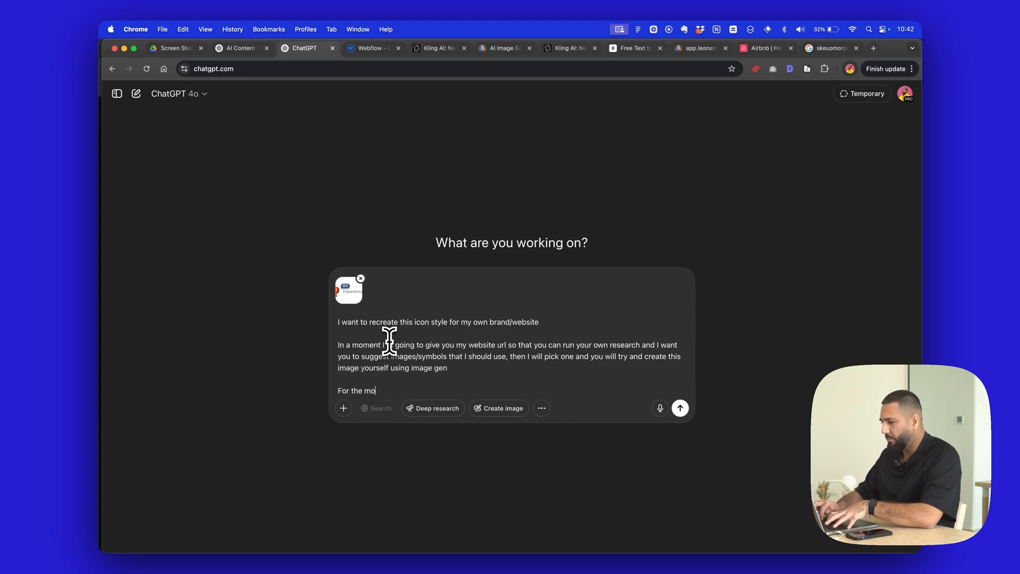
pyautogui.write('ment, I just need ylou t')
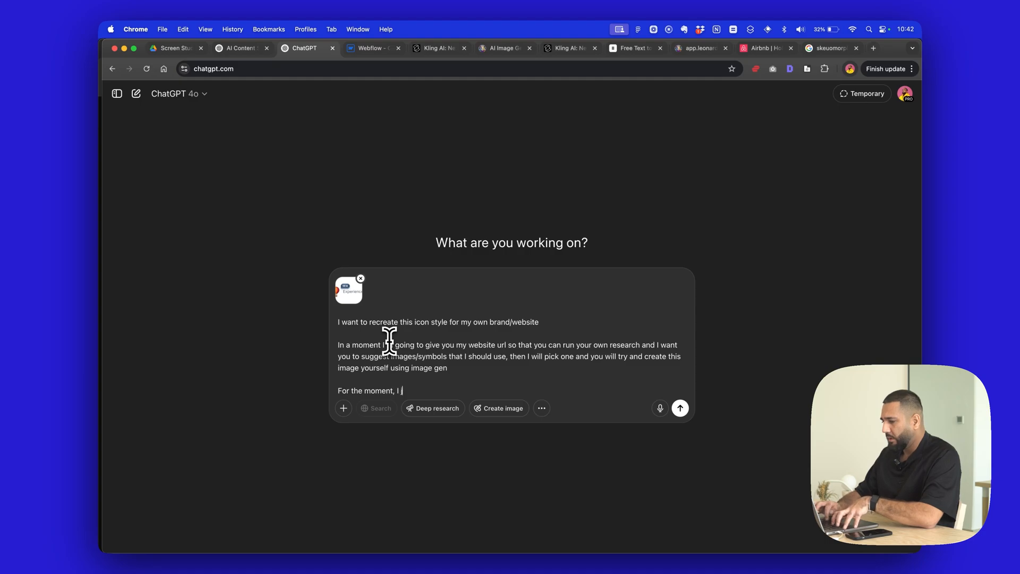
pyautogui.press('BackSpace')
pyautogui.press('BackSpace')
pyautogui.press('BackSpace')
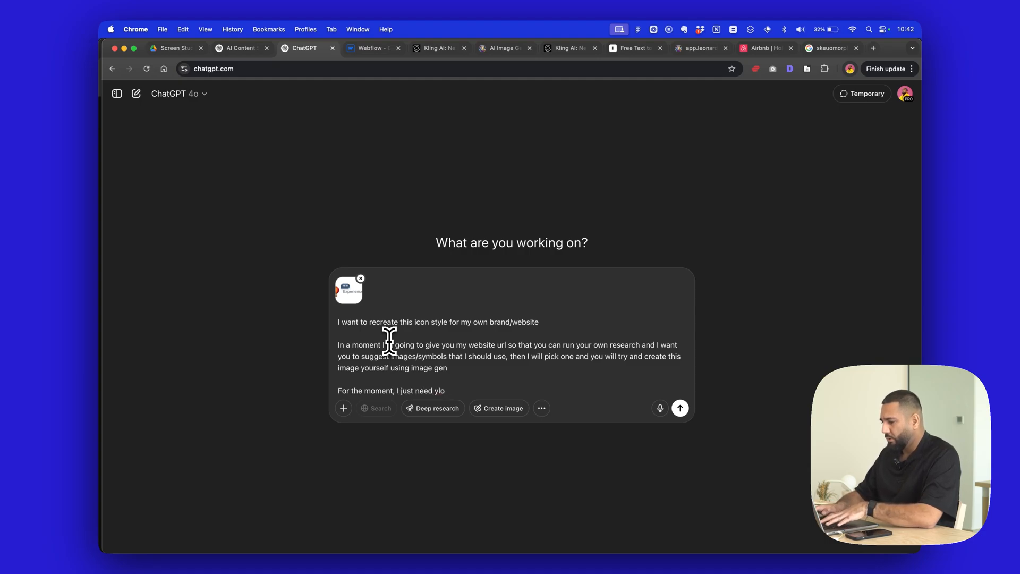
pyautogui.write('u to ')
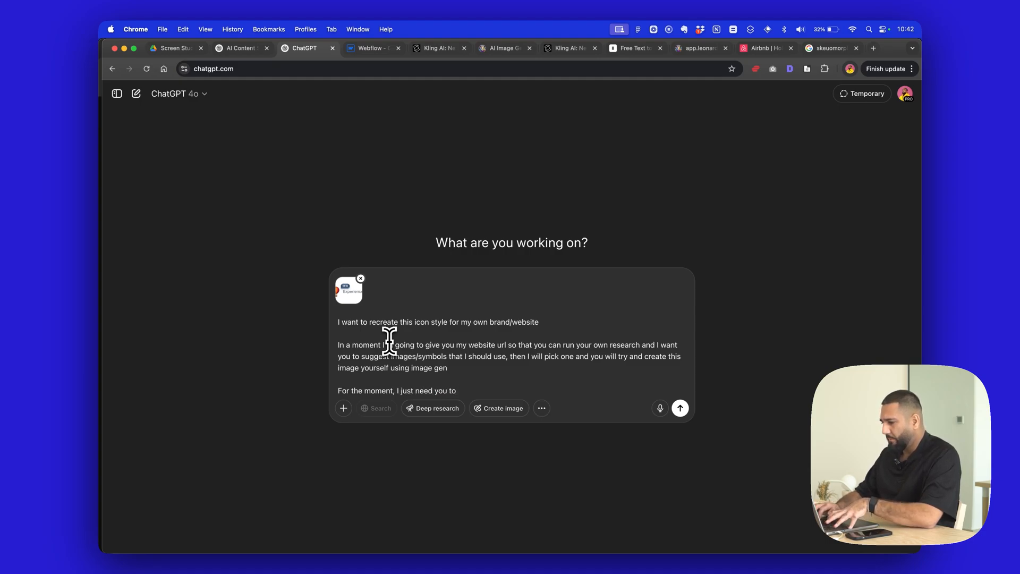
pyautogui.write('write a prompt')
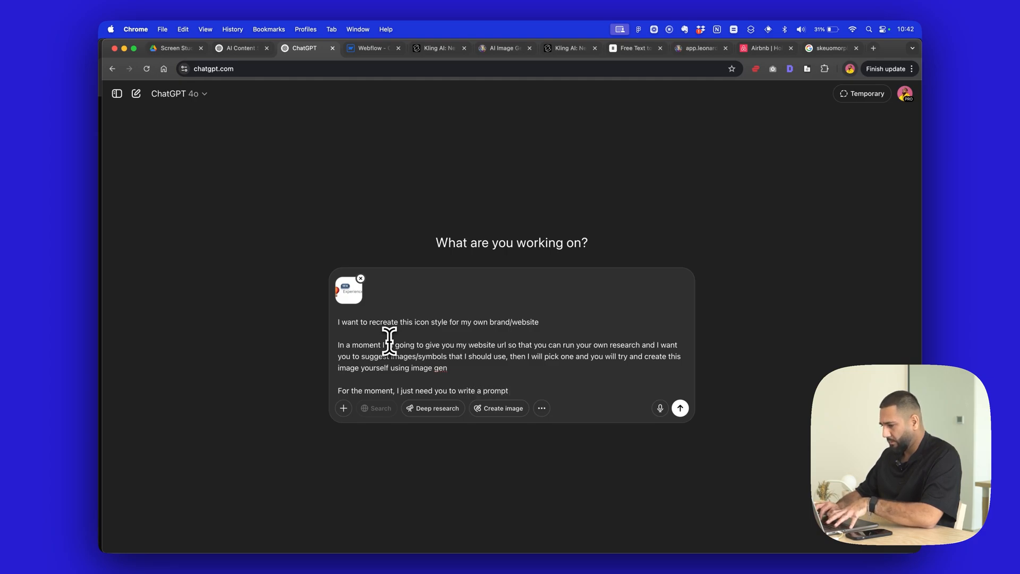
pyautogui.write(' as the foundation')
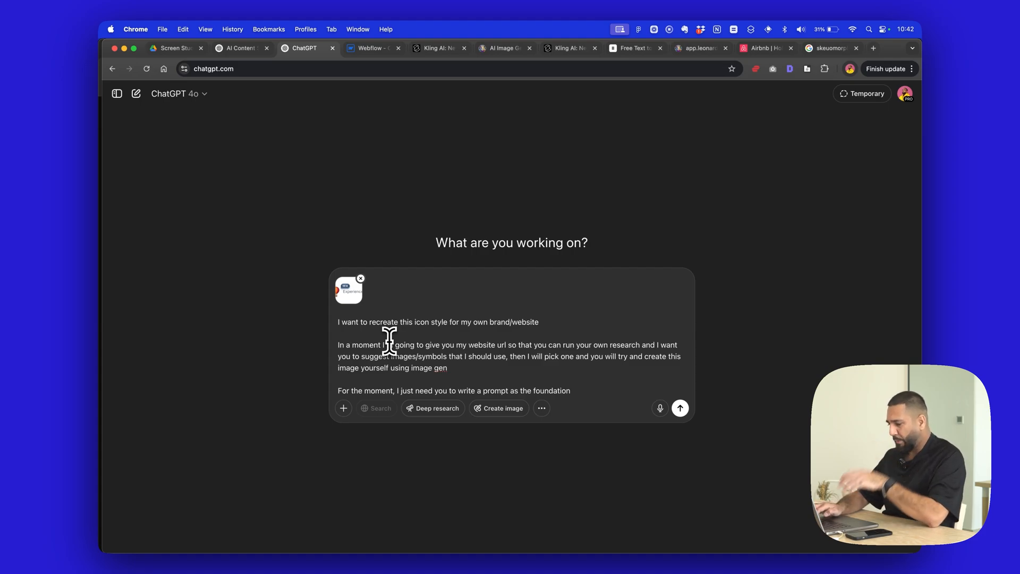
pyautogui.write(' of this ')
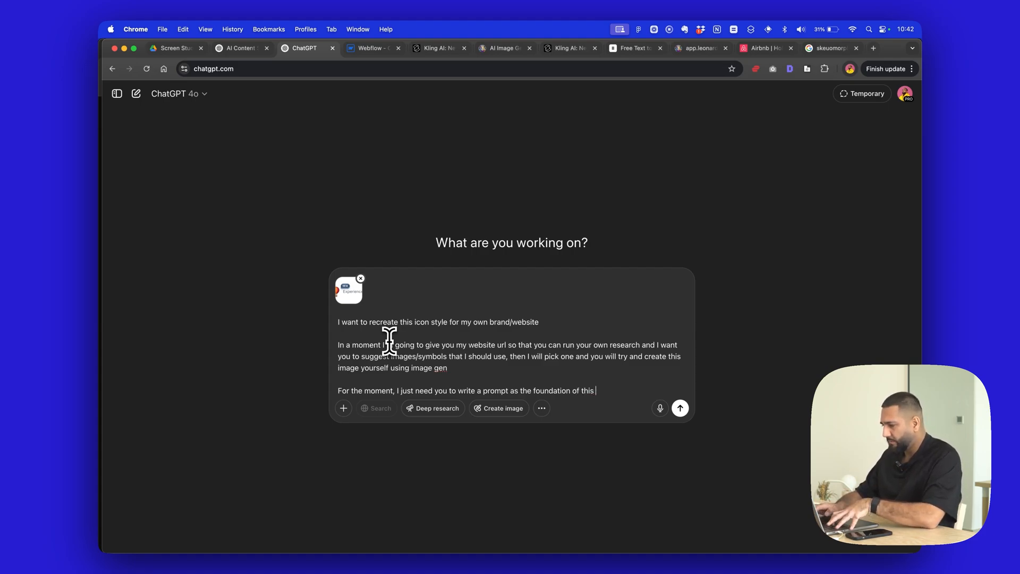
pyautogui.write('ie')
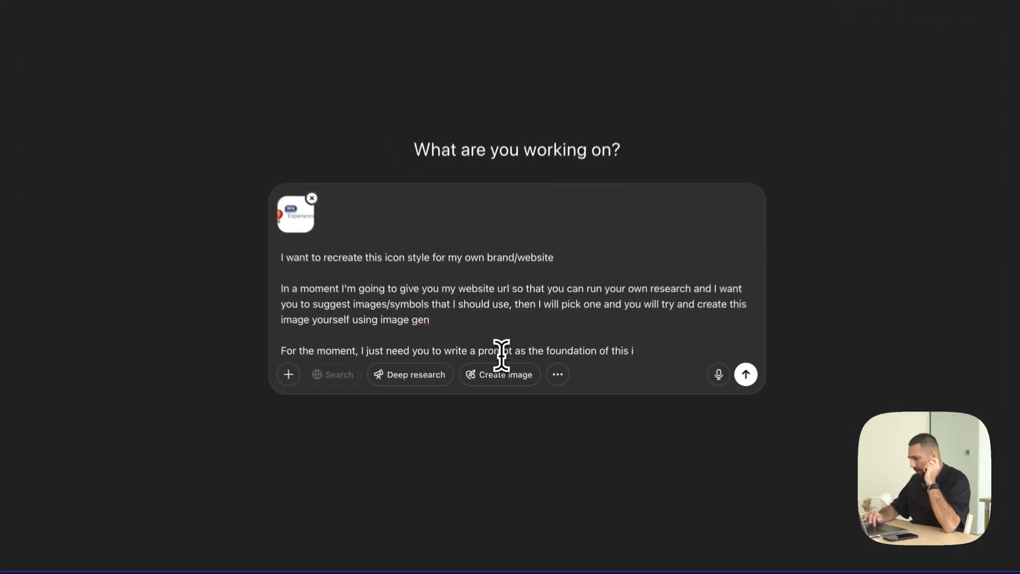
pyautogui.tripleClick(501, 355)
pyautogui.press('BackSpace')
pyautogui.press('BackSpace')
pyautogui.press('BackSpace')
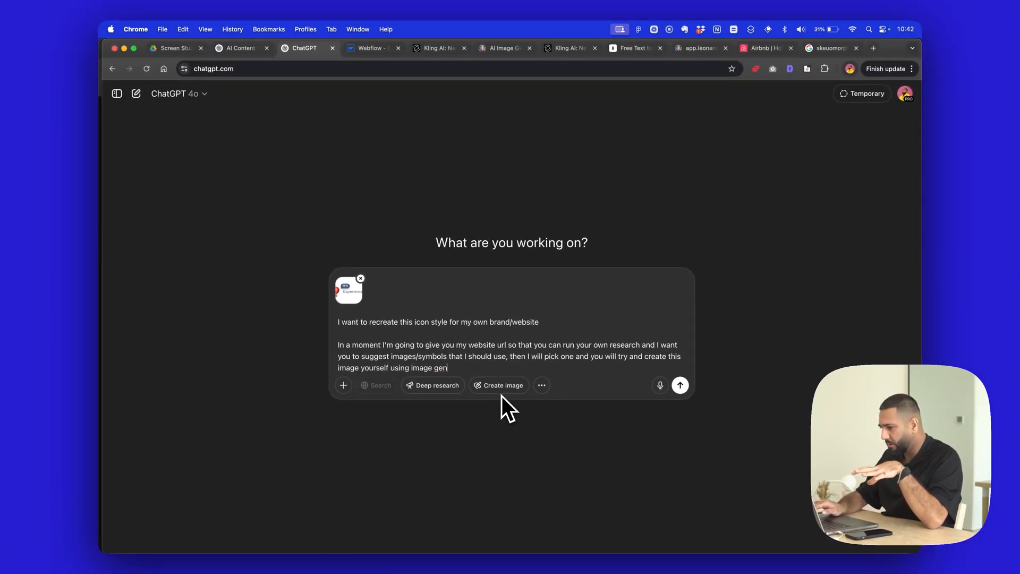
# - Add a closing paragraph reading "For now I just to upload image for reference" and send the prompt with the icon screenshot
pyautogui.hotkey('shift', 'Return')
pyautogui.hotkey('shift', 'Return')
pyautogui.write('ow I')
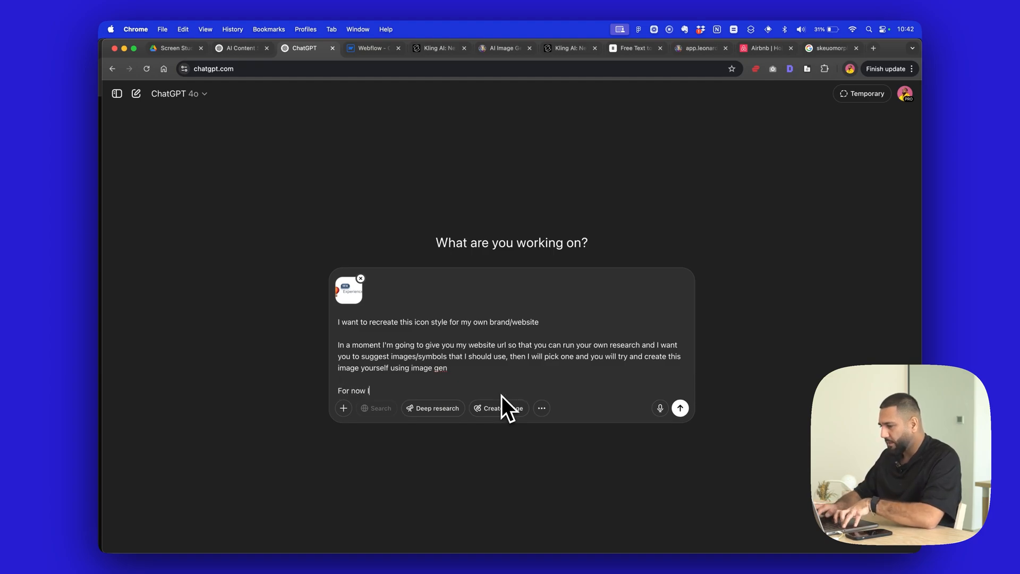
pyautogui.write(' just to uploa')
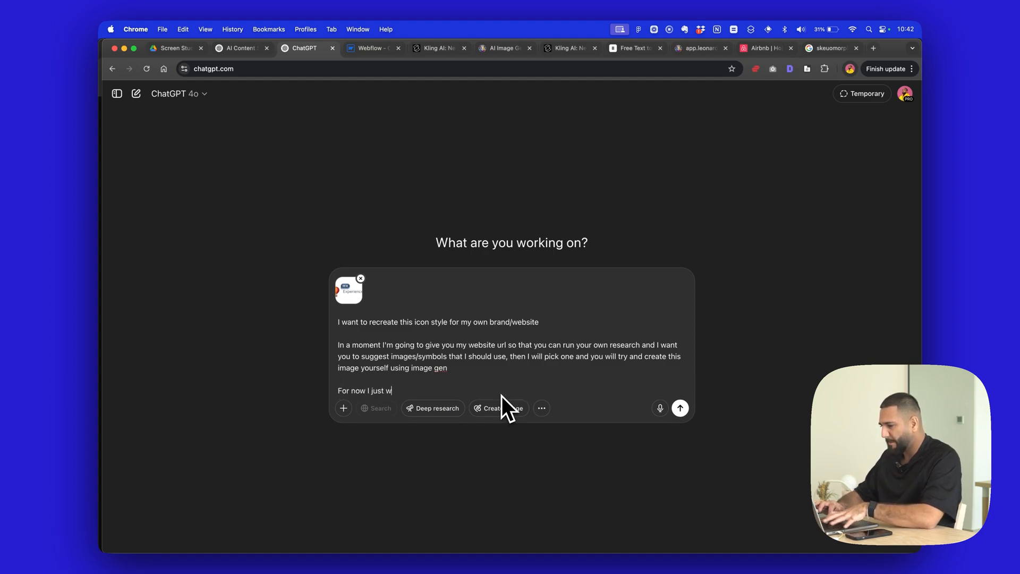
pyautogui.write('f this image')
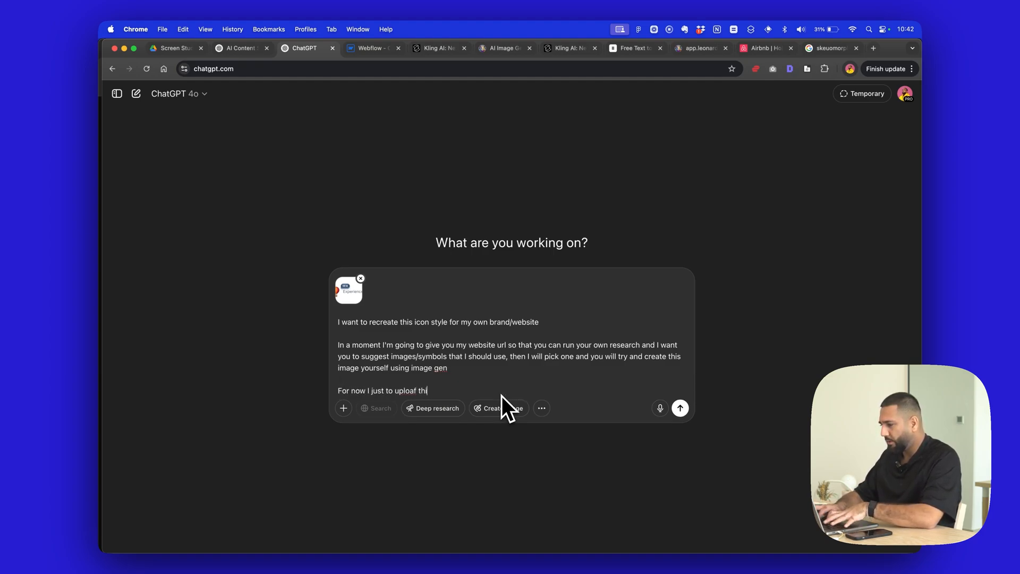
pyautogui.press('BackSpace')
pyautogui.press('BackSpace')
pyautogui.press('BackSpace')
pyautogui.press('BackSpace')
pyautogui.press('BackSpace')
pyautogui.press('BackSpace')
pyautogui.press('BackSpace')
pyautogui.press('BackSpace')
pyautogui.press('BackSpace')
pyautogui.press('BackSpace')
pyautogui.press('BackSpace')
pyautogui.press('BackSpace')
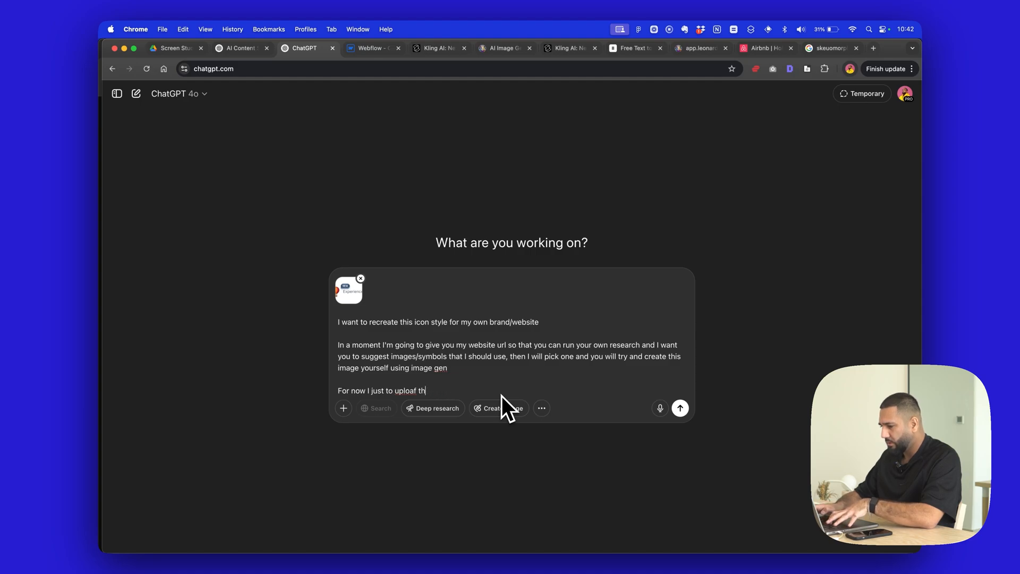
pyautogui.write('d image for refe')
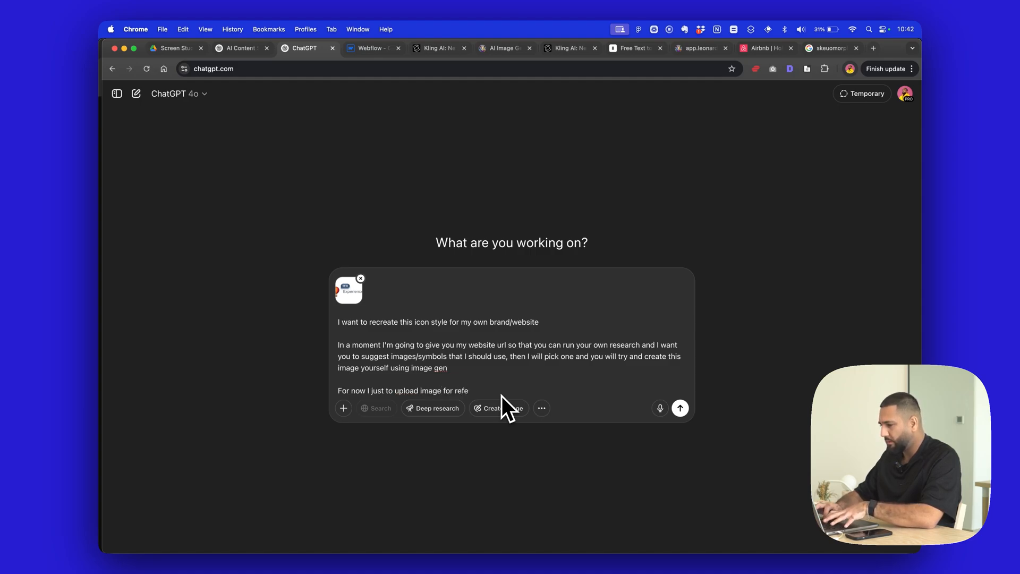
pyautogui.write('rence')
pyautogui.press('Return')
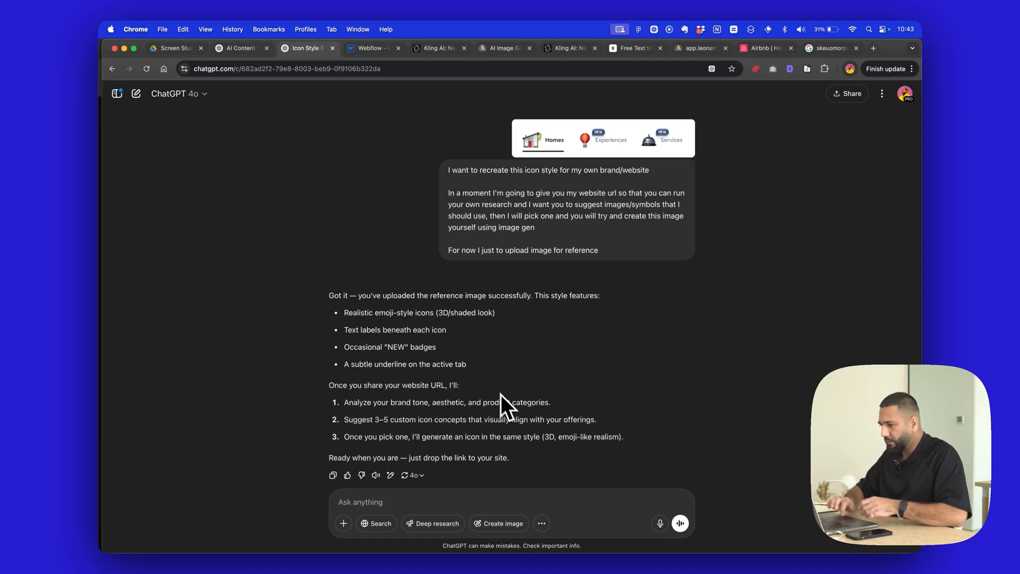
# - Send a follow-up message beginning "We don't want the new badge" that asks to just focus on the icon style
pyautogui.scroll(-1, 522, 346)
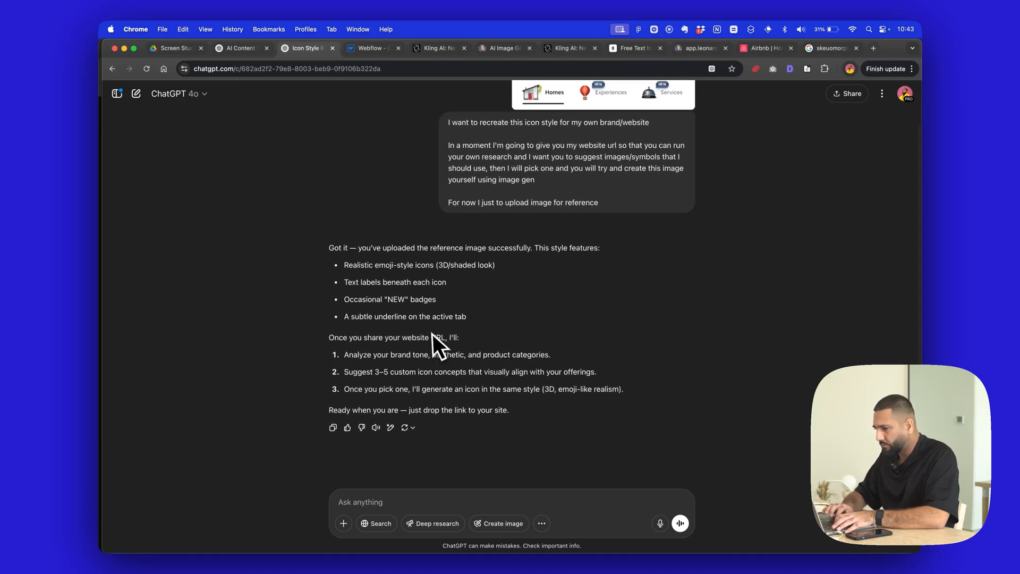
pyautogui.click(449, 497)
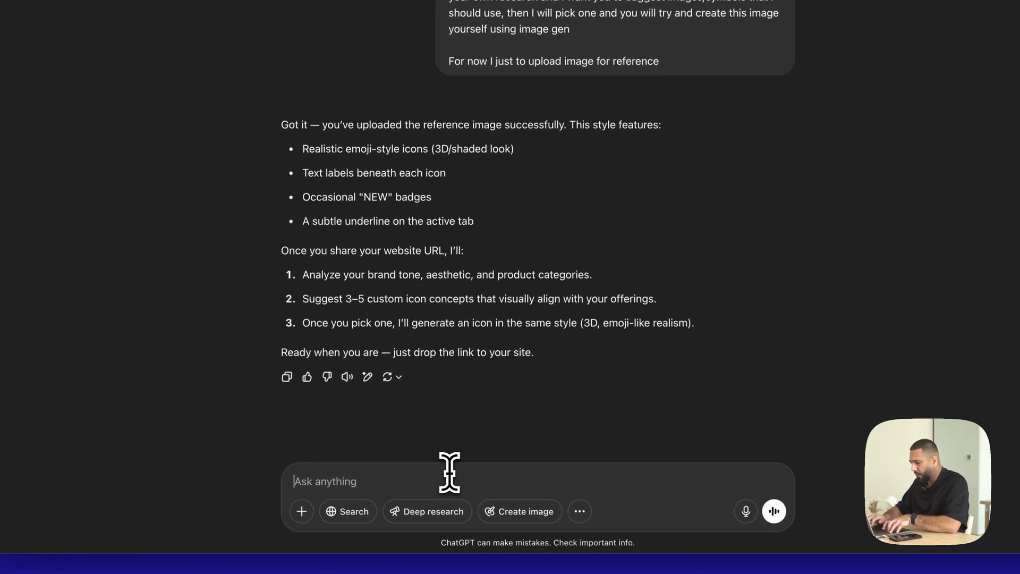
pyautogui.write("We don't want the new")
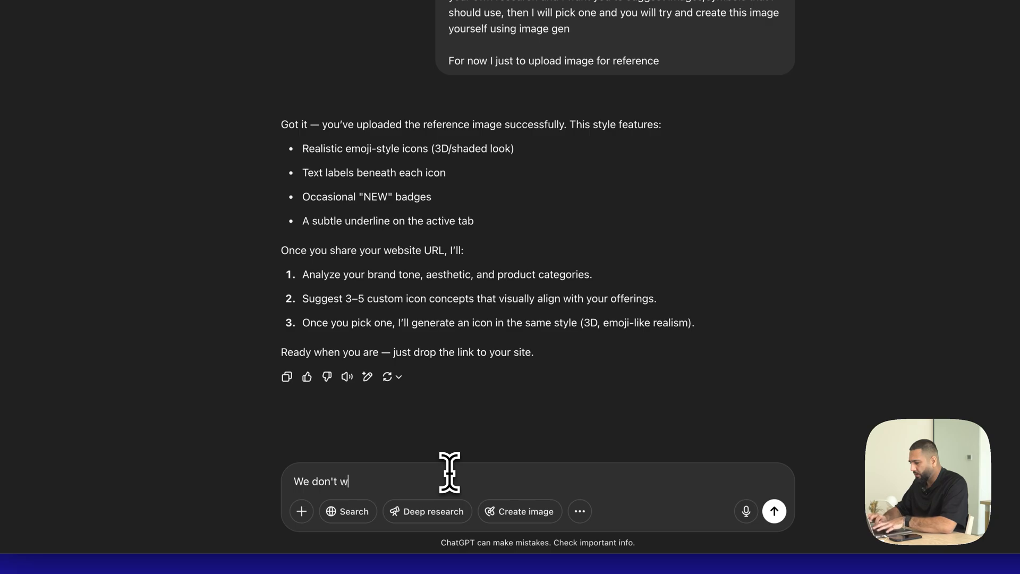
pyautogui.write(' badge just focus on icon style')
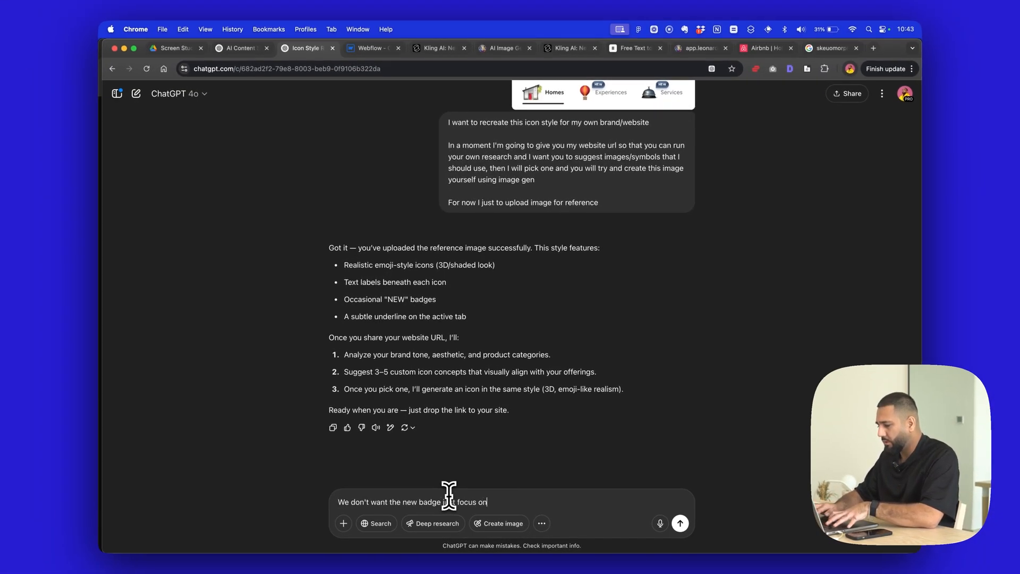
pyautogui.press('Return')
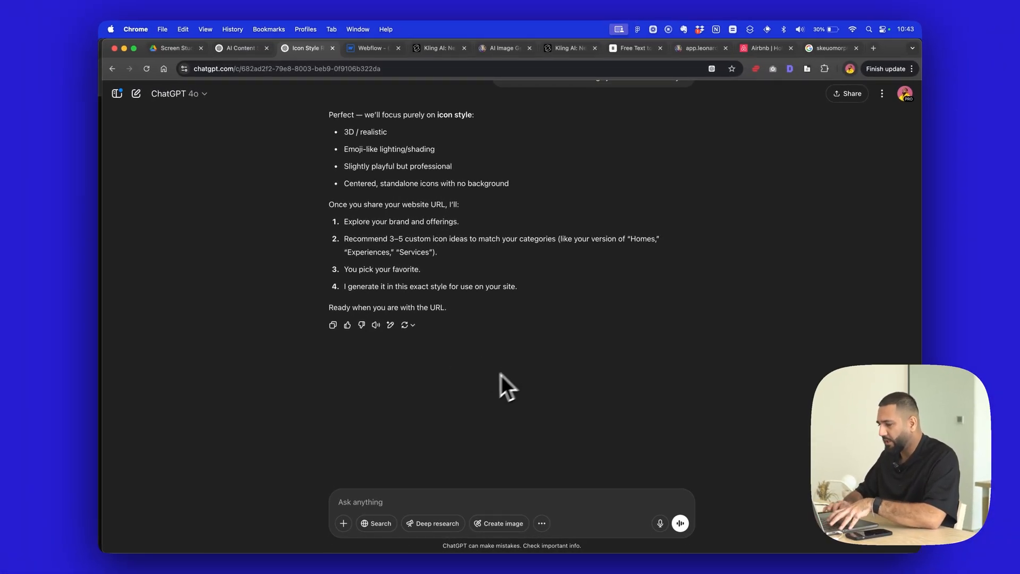
# - Open guiltychef.com in a new browser tab and copy the site's address
pyautogui.press('super+t')
pyautogui.write('guiltychef.com')
pyautogui.press('Return')
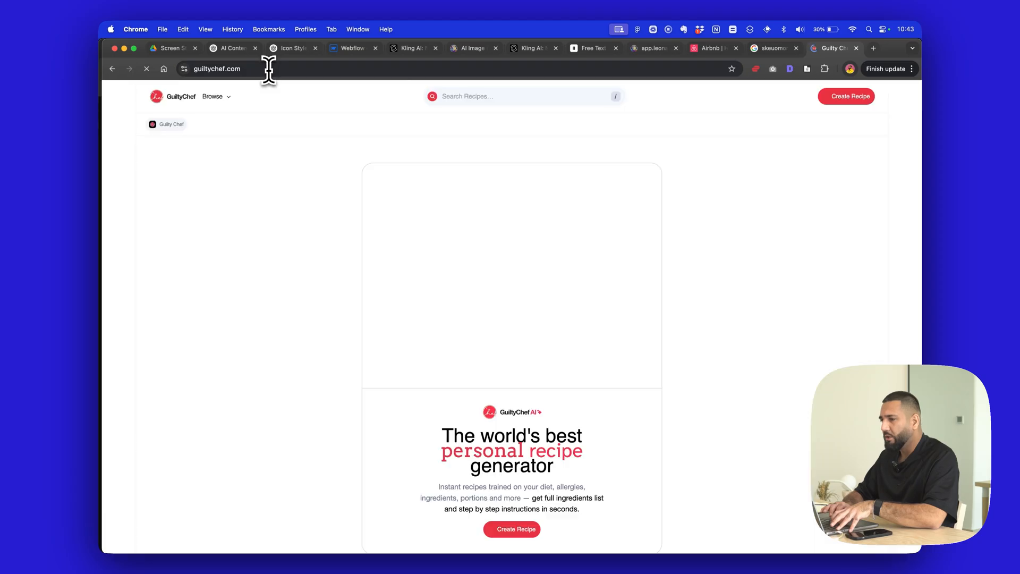
pyautogui.click(269, 67)
pyautogui.press('super+c')
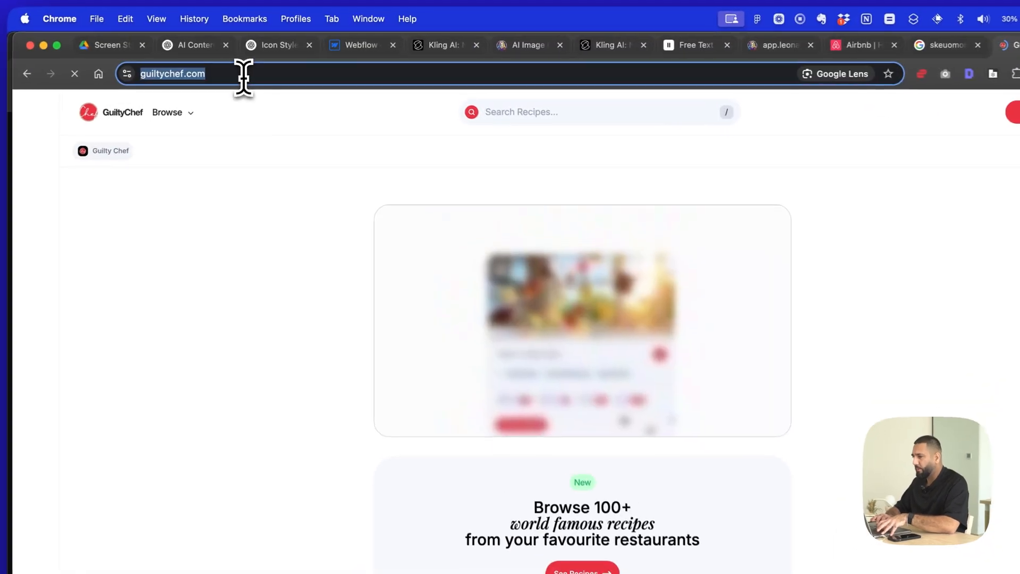
# - Browse the site's Famous Recipes and look through Wagamama's Crispy Chilli Mushrooms Recipe page
pyautogui.click(181, 113)
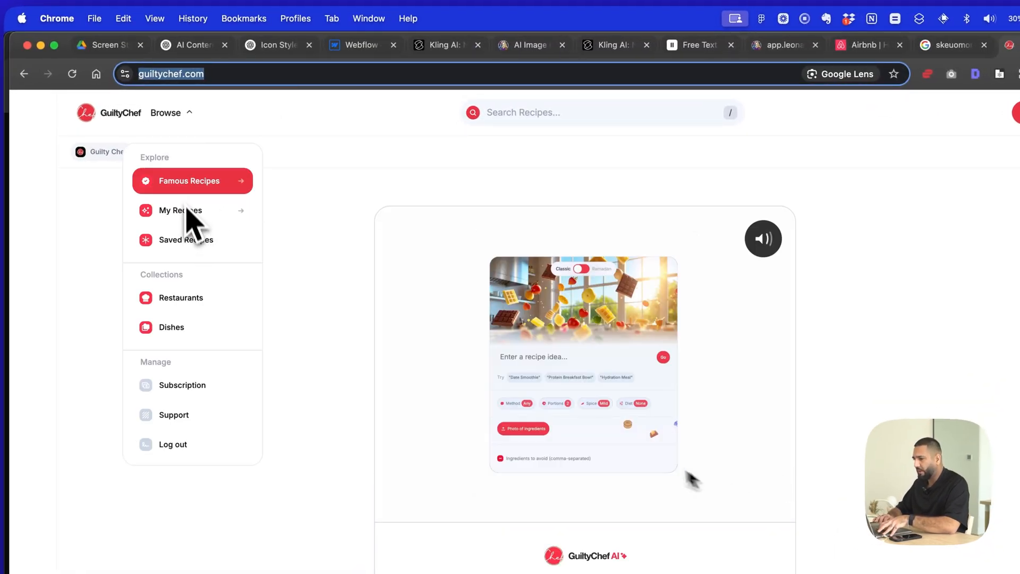
pyautogui.click(196, 183)
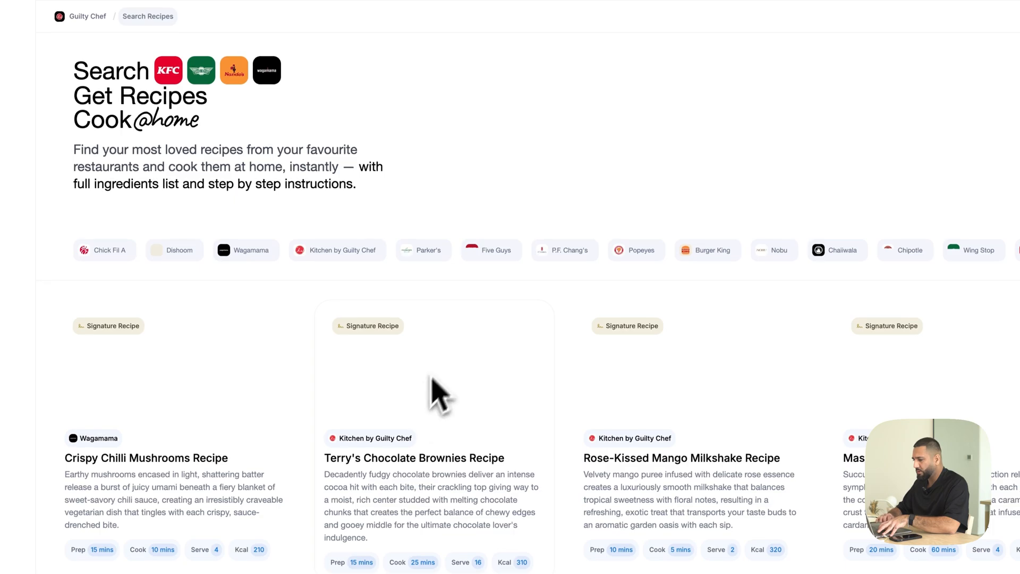
pyautogui.scroll(-3, 446, 392)
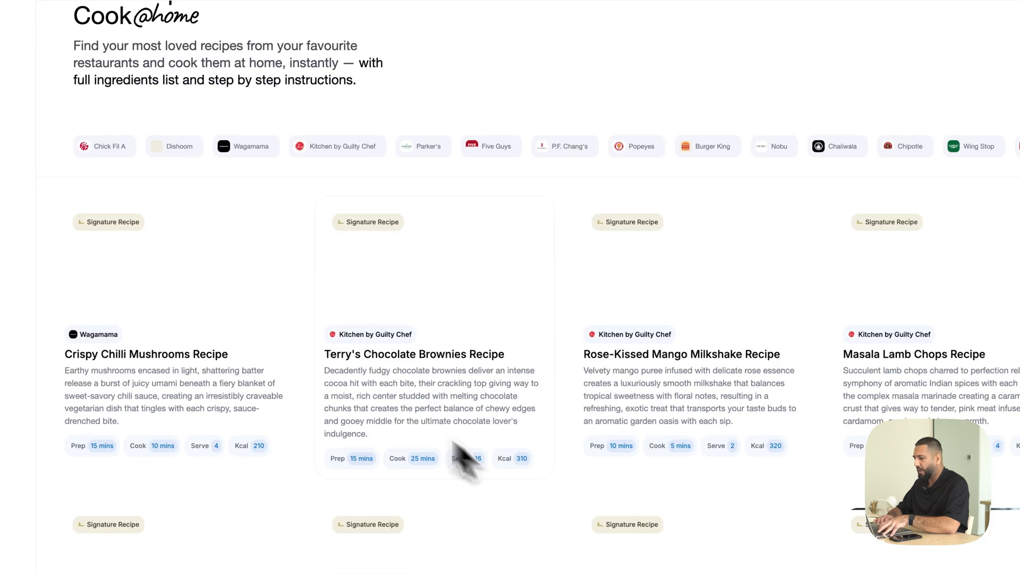
pyautogui.click(192, 285)
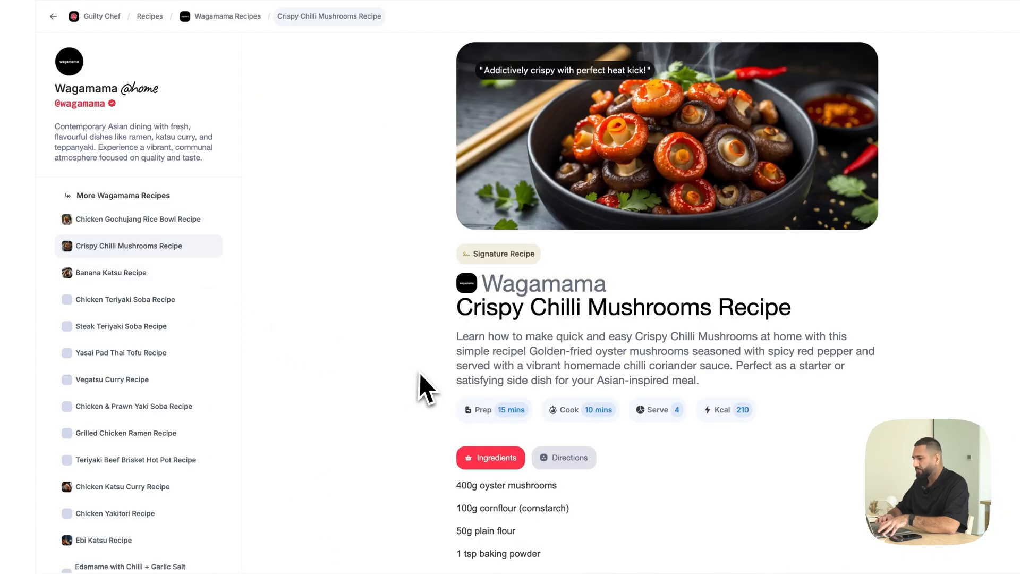
pyautogui.scroll(-4, 420, 379)
pyautogui.scroll(-7, 419, 373)
pyautogui.scroll(10, 420, 373)
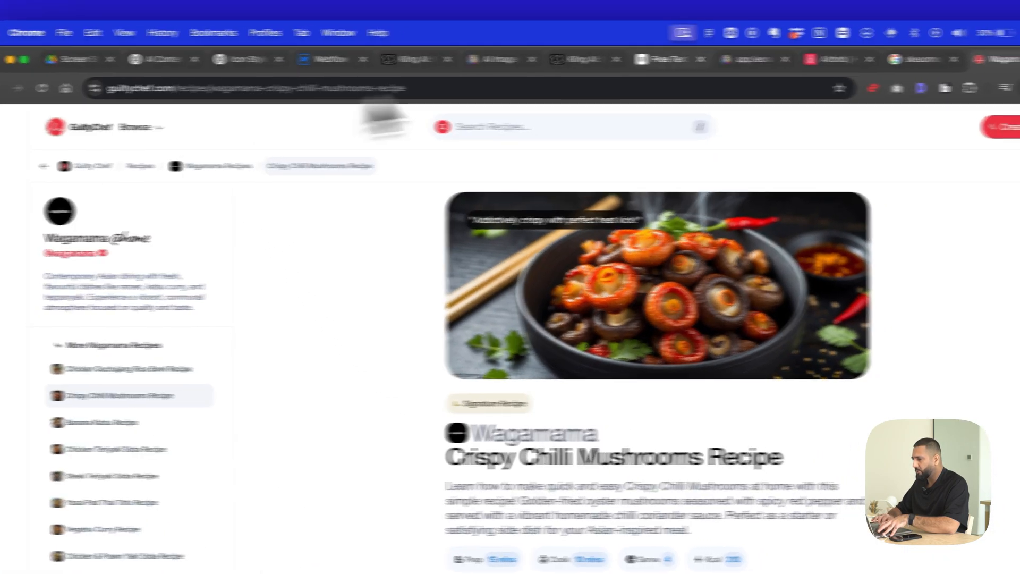
# - Close the browser tab with the skeuomorphic icons image search and return to the ChatGPT icon style conversation
pyautogui.click(927, 62)
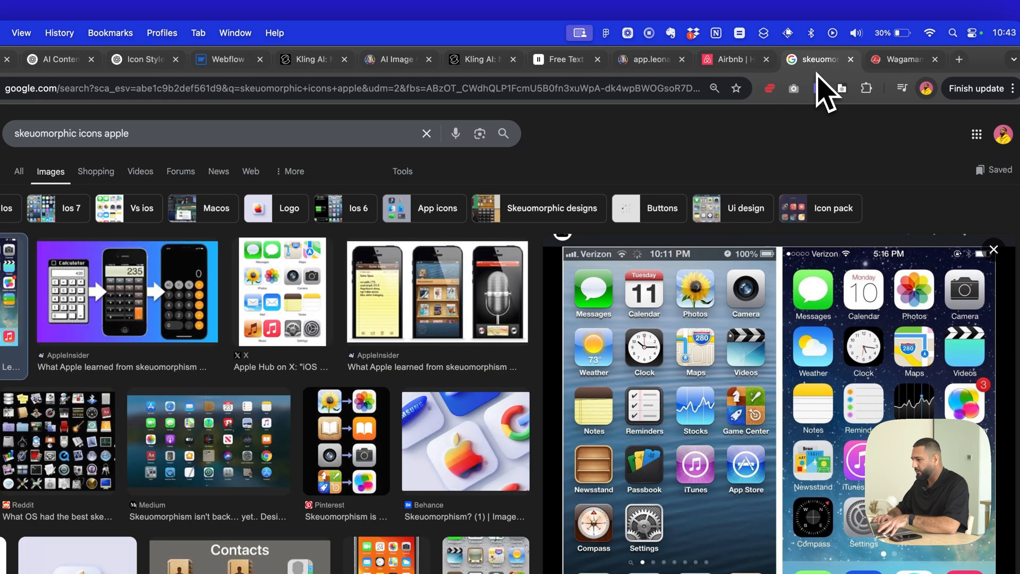
pyautogui.click(851, 59)
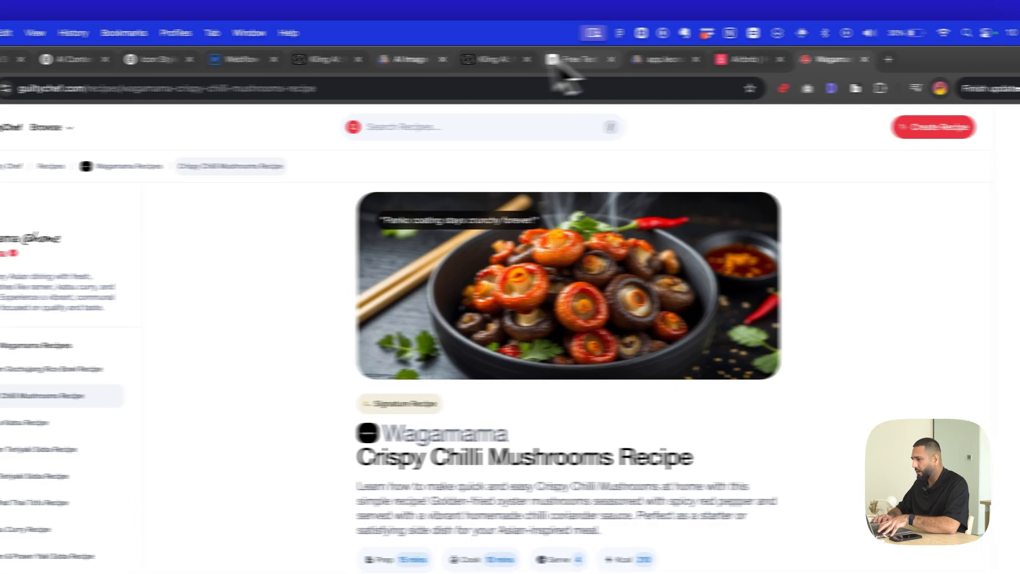
pyautogui.click(268, 60)
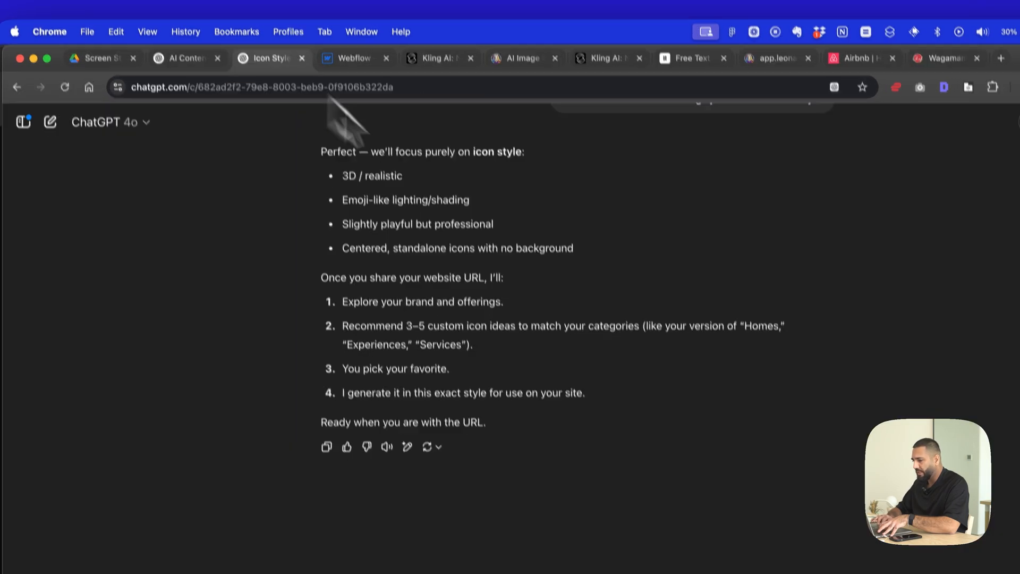
pyautogui.click(346, 538)
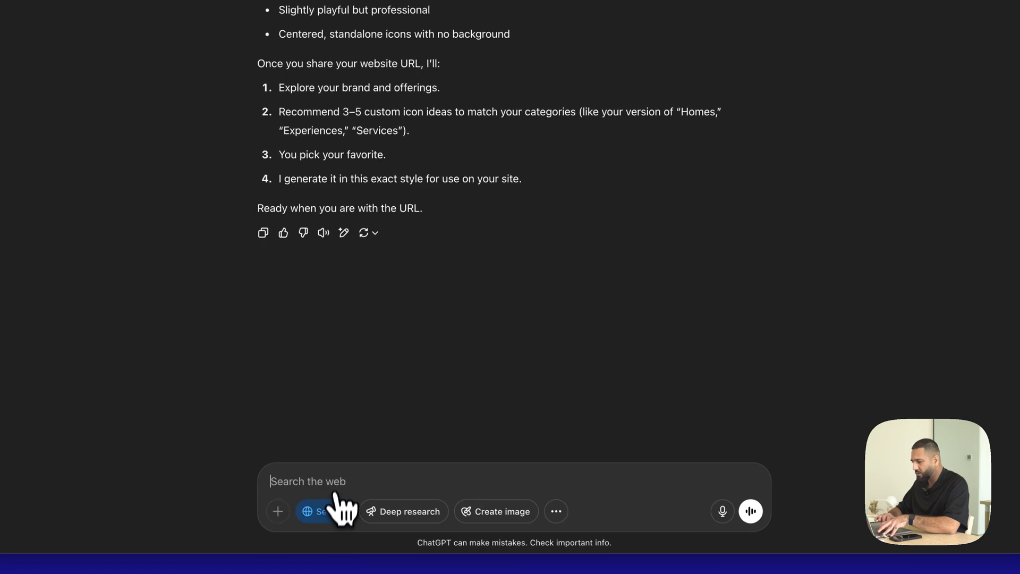
pyautogui.press('super+v')
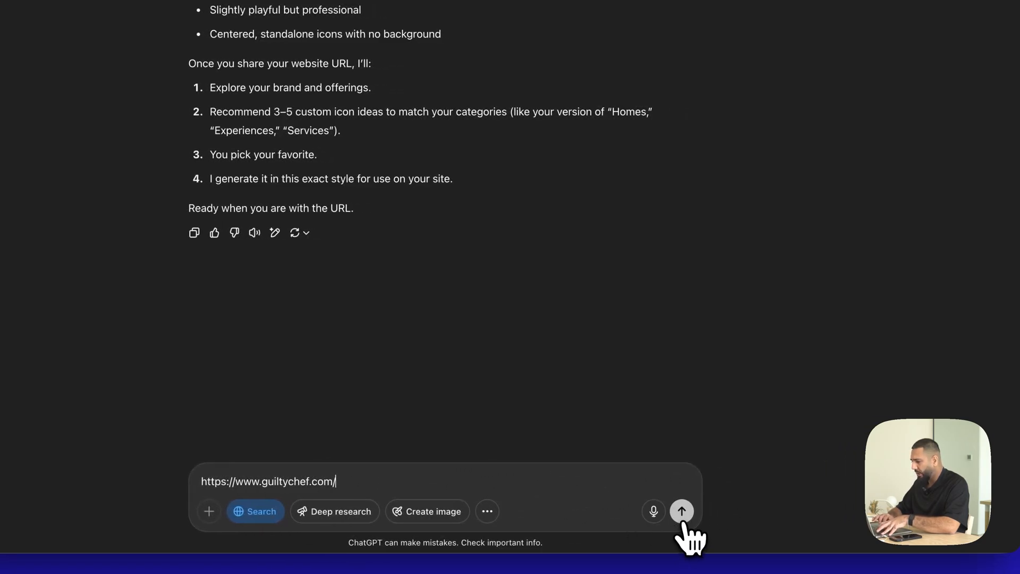
pyautogui.click(735, 511)
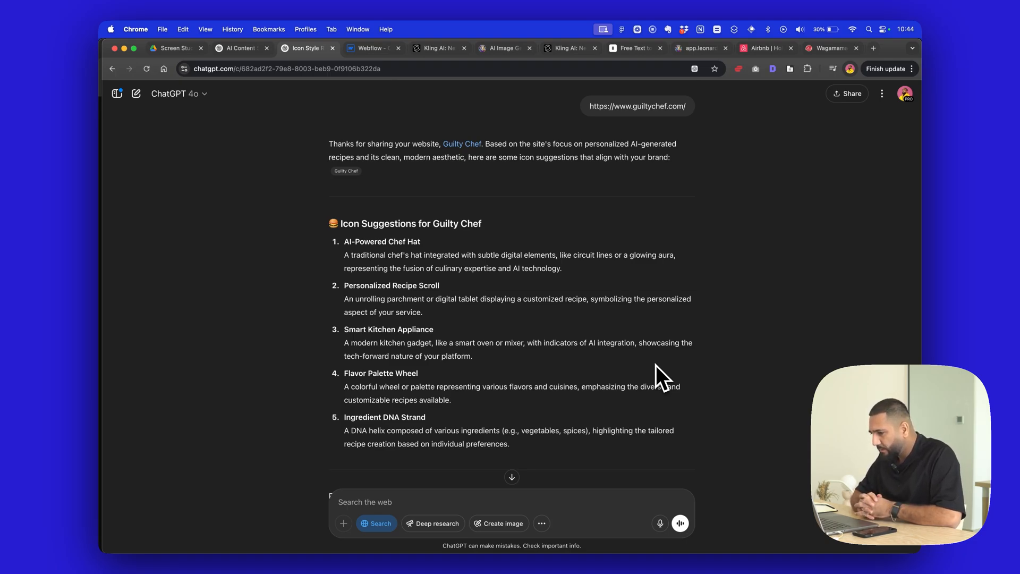
# - Turn off web search for the message and send the prompt "lets try a chef hat in that style"
pyautogui.scroll(-1, 656, 365)
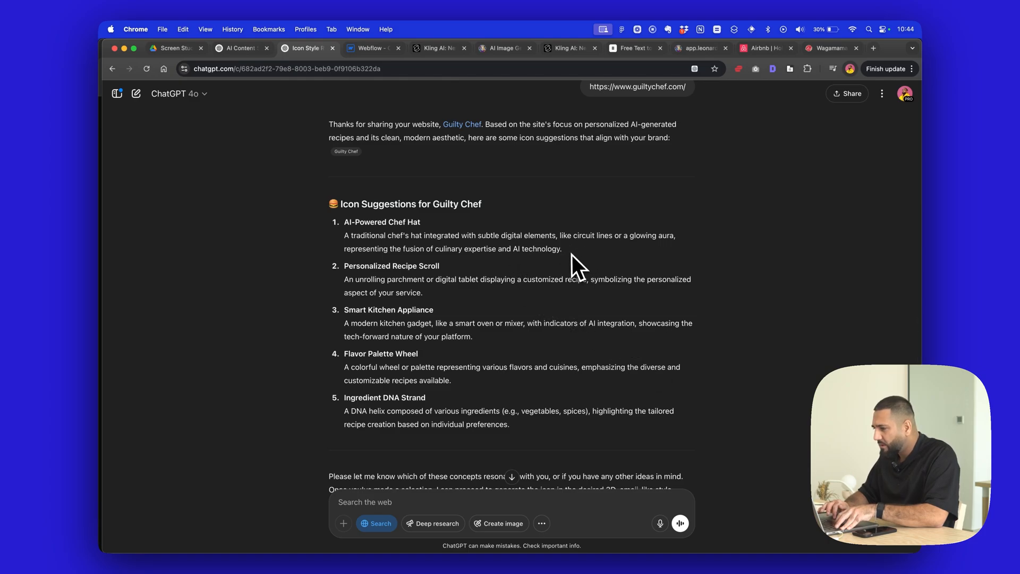
pyautogui.scroll(-5, 529, 326)
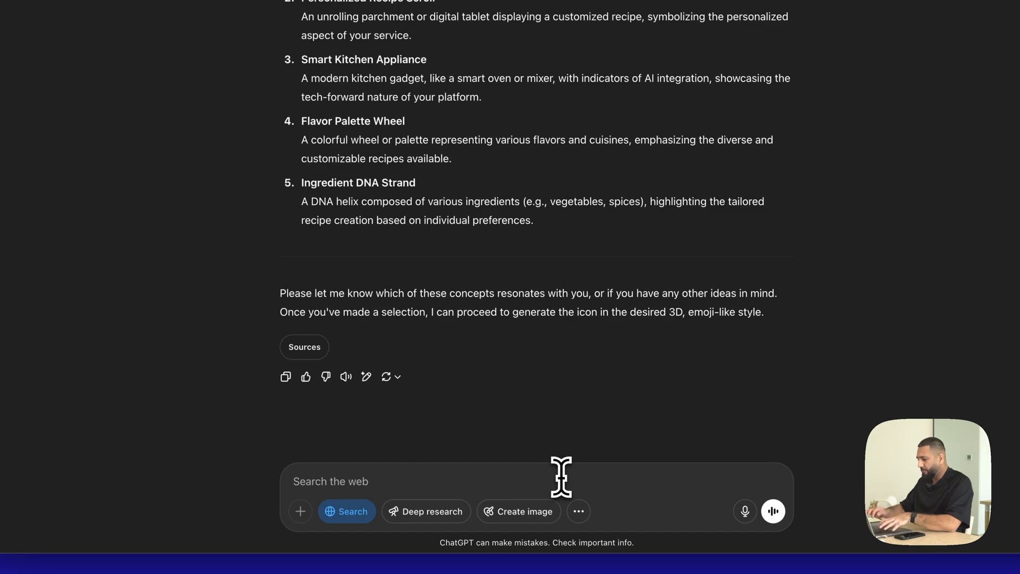
pyautogui.write('le')
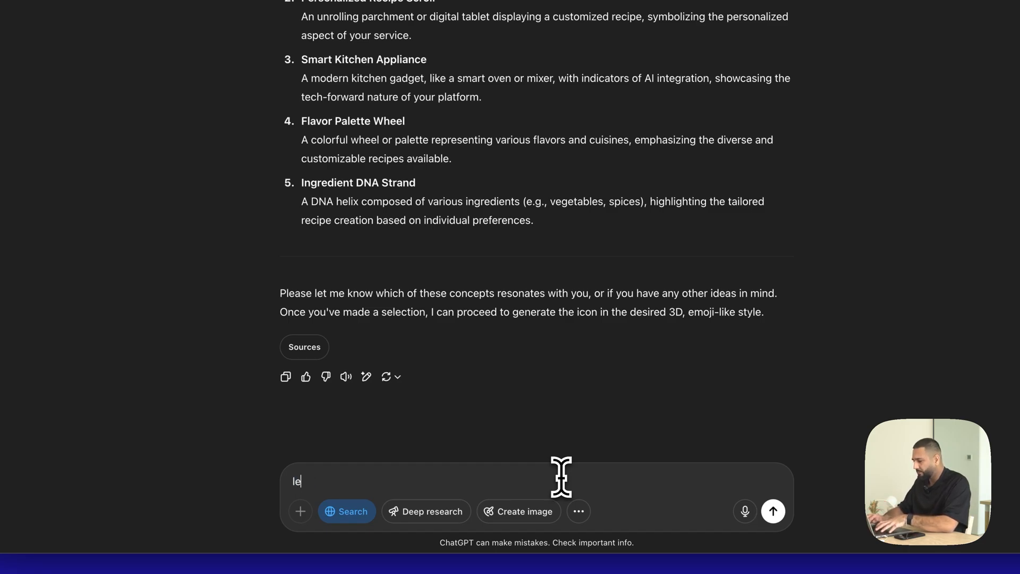
pyautogui.write('ts try')
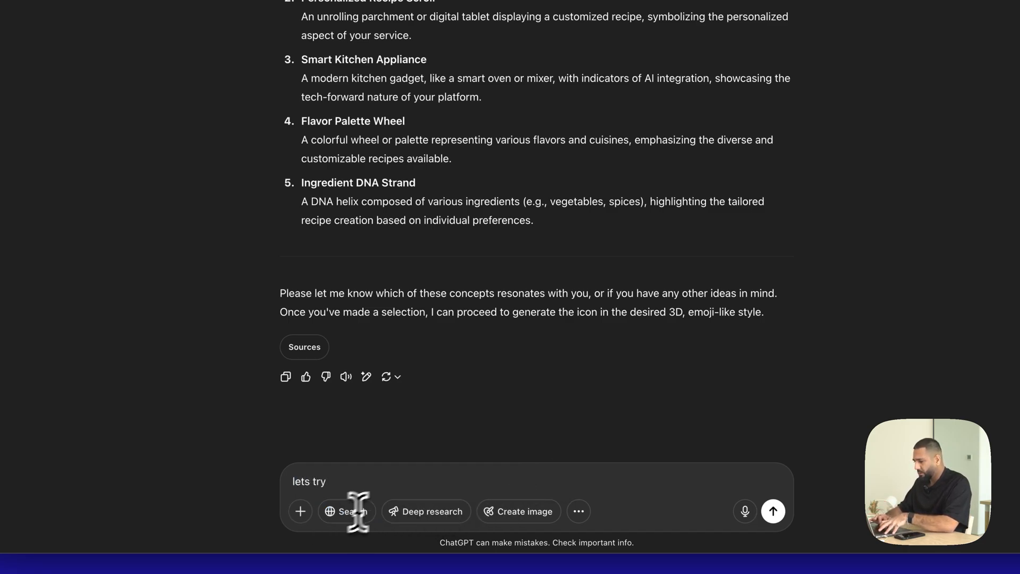
pyautogui.write(' a chef ha')
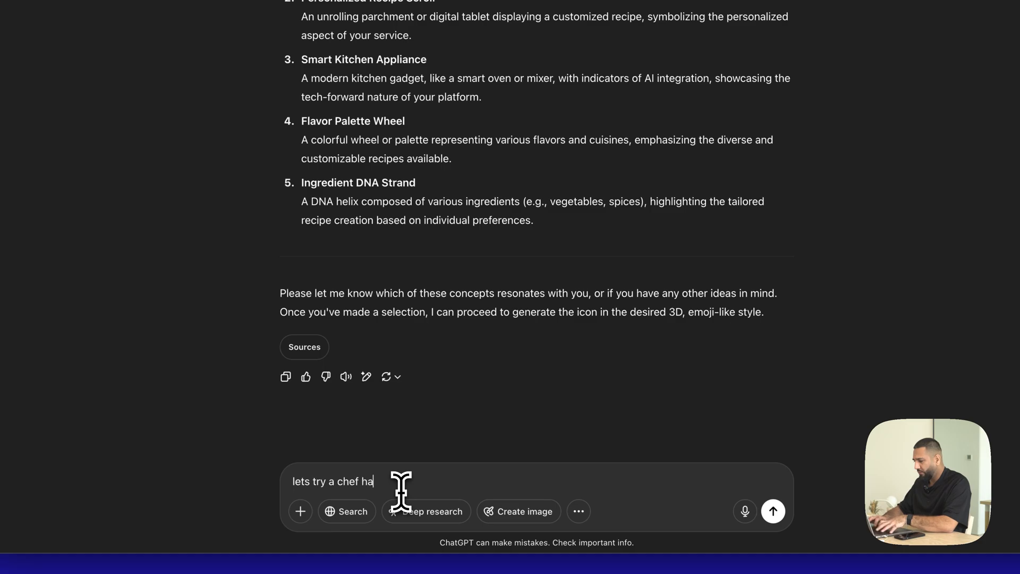
pyautogui.write('t in that style')
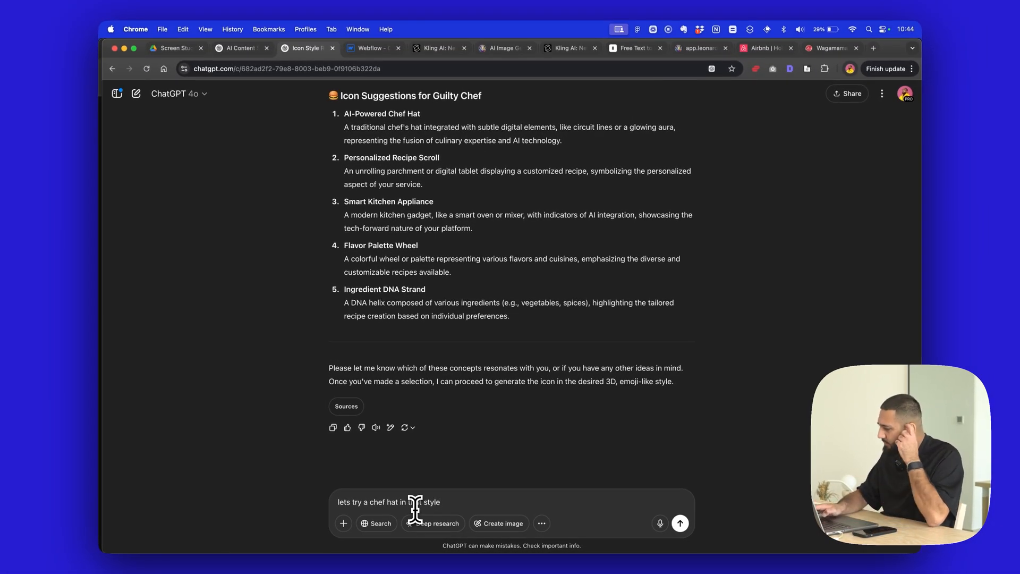
pyautogui.press('Return')
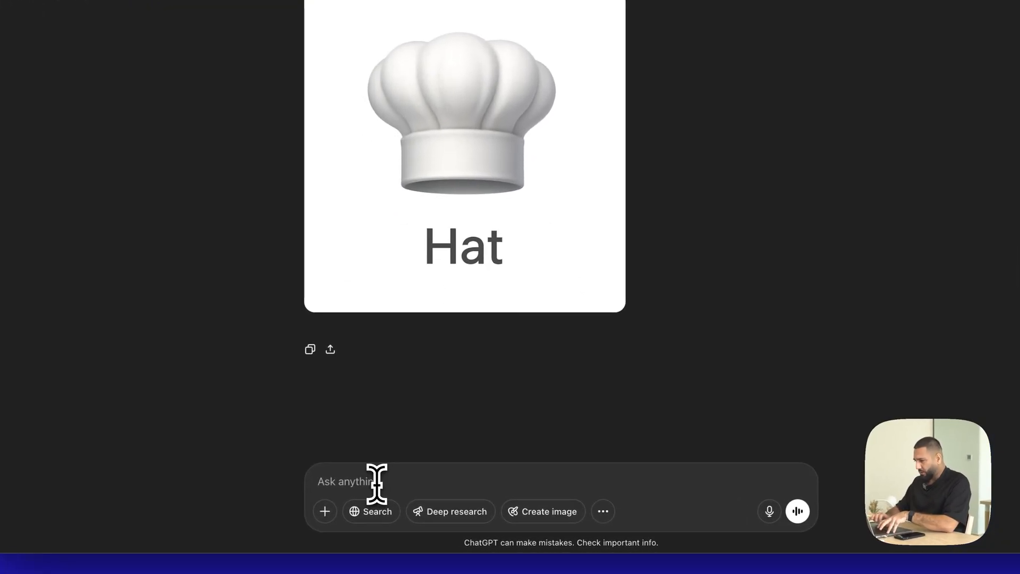
# - Draft the feedback "this is great, except we don't need any text, just the icon itself." followed by a blank line
pyautogui.write('this is great,')
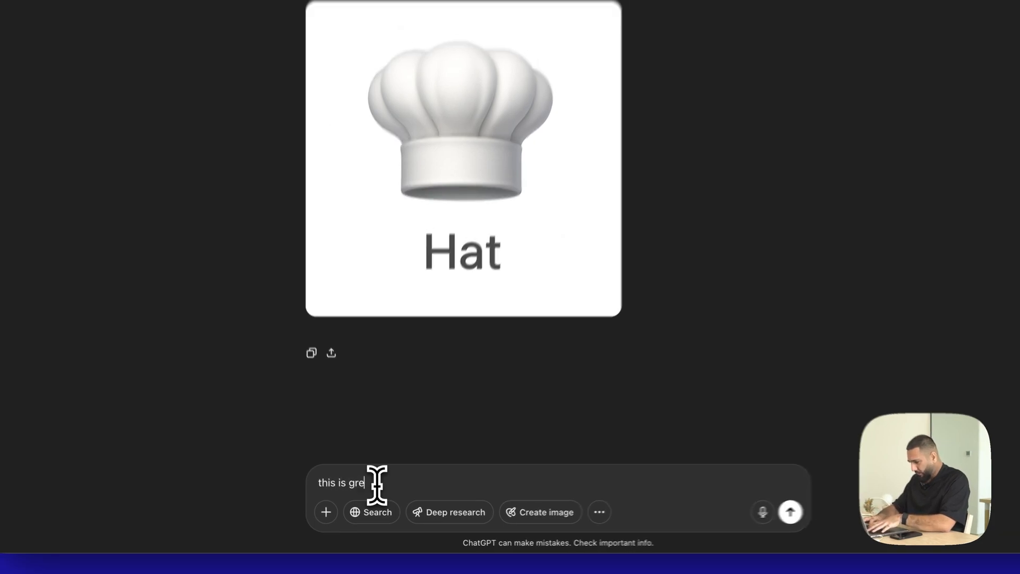
pyautogui.write(' except w')
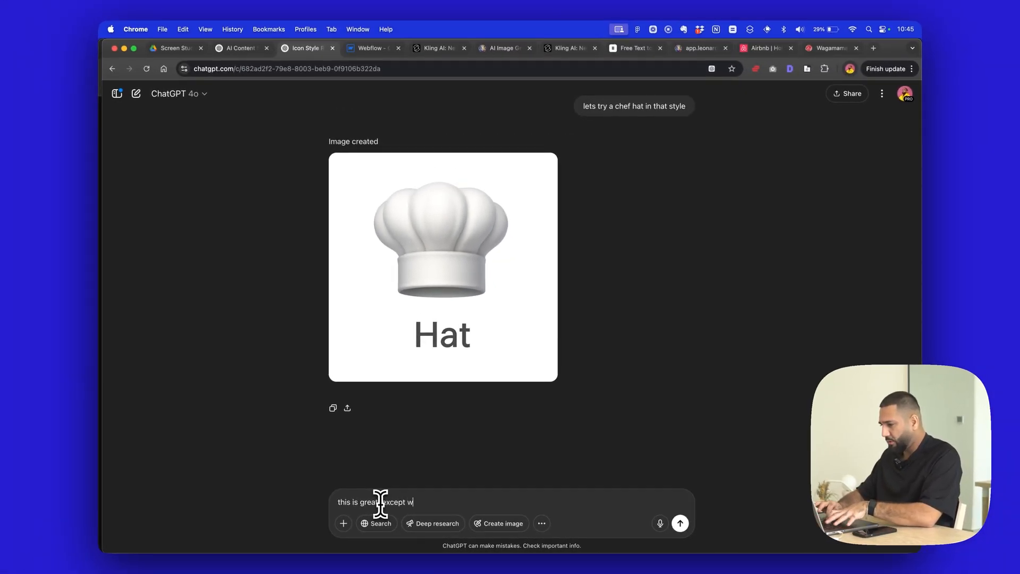
pyautogui.write("e don't need any tex")
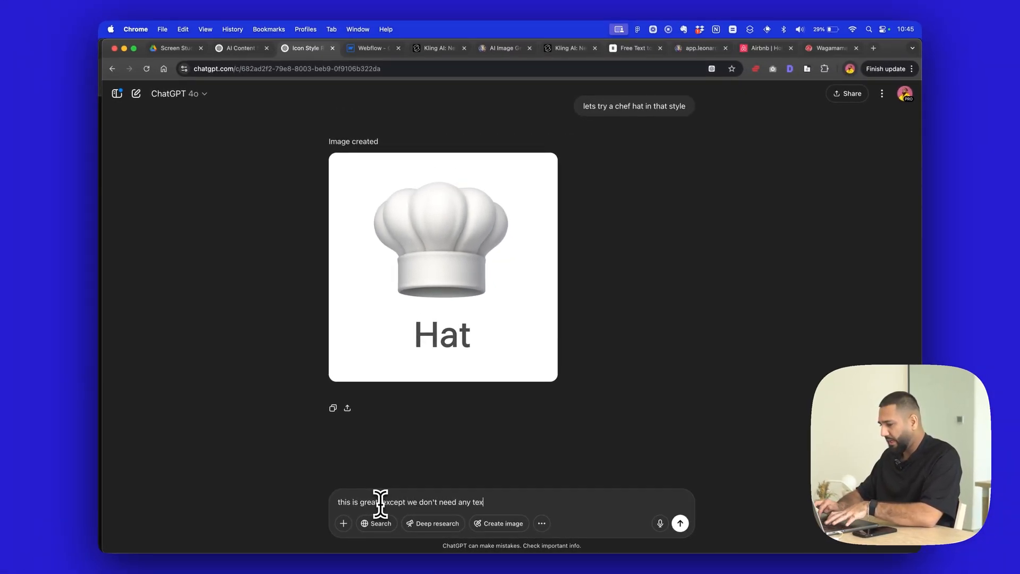
pyautogui.write('t, just the icon ')
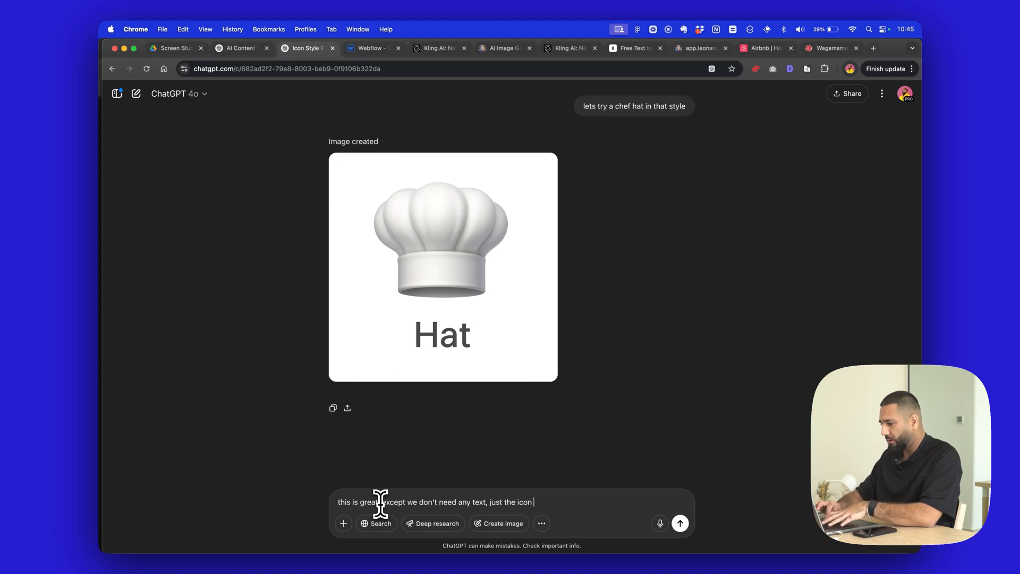
pyautogui.write('itself.')
pyautogui.hotkey('shift', 'Return')
pyautogui.hotkey('shift', 'Return')
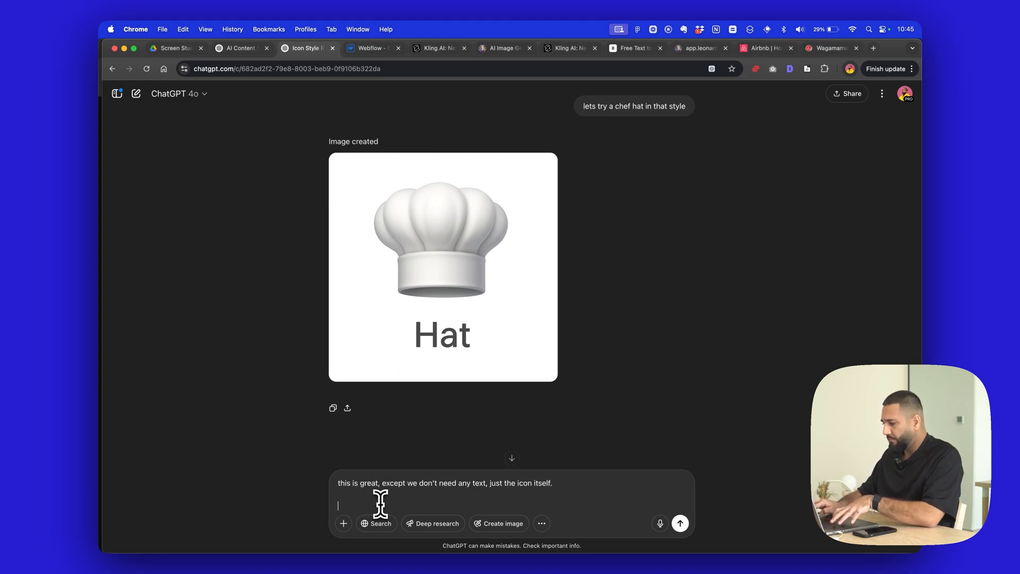
# - Add that the icon will be animated with sound effects, ask for other suggestions as ideas only without any image yet, and send the message
pyautogui.write("Since I'm going to be animating the icon an")
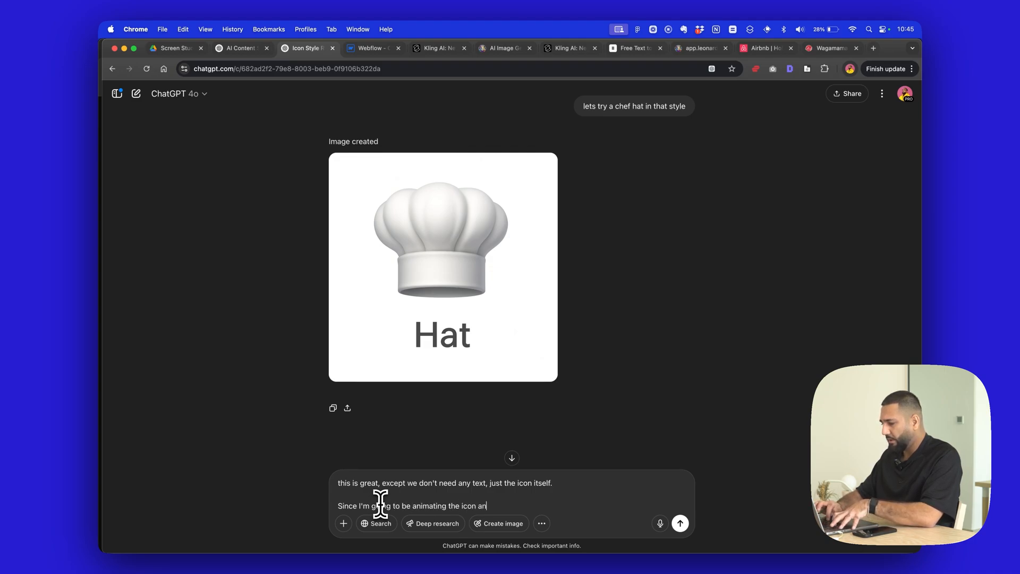
pyautogui.write('d adding some sound effects, c')
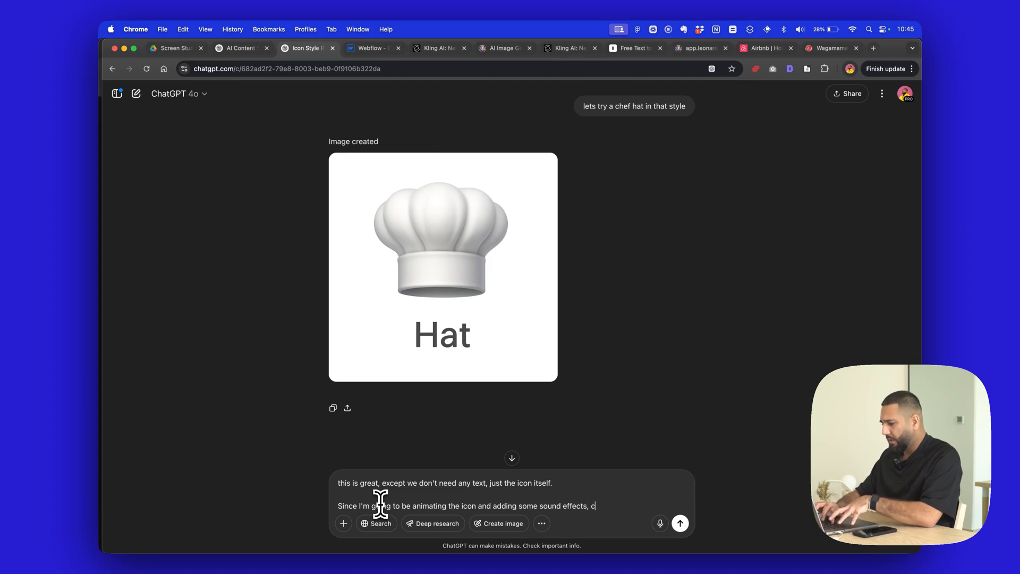
pyautogui.write('an you give me some ')
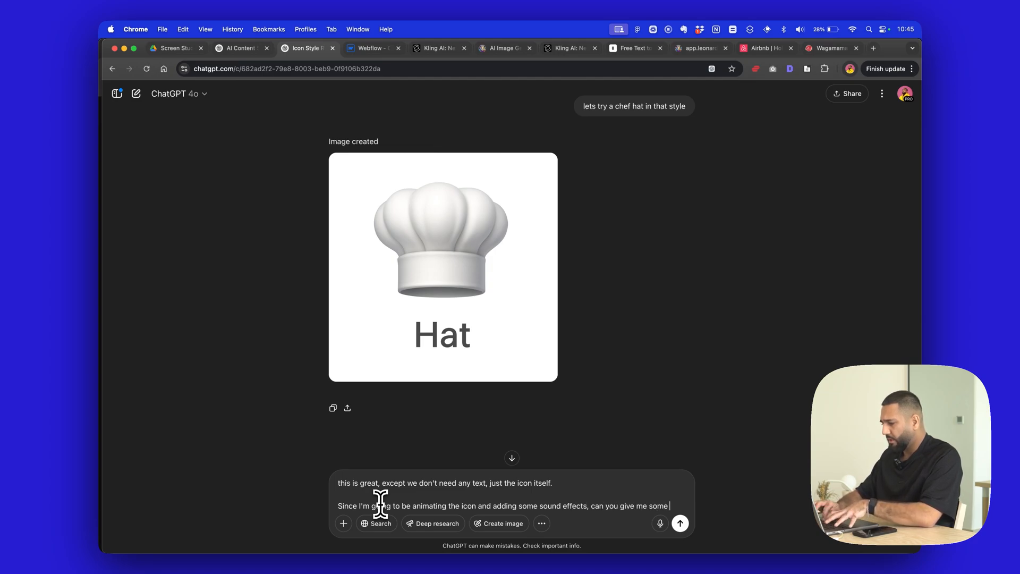
pyautogui.write('other suggestions. dont creat')
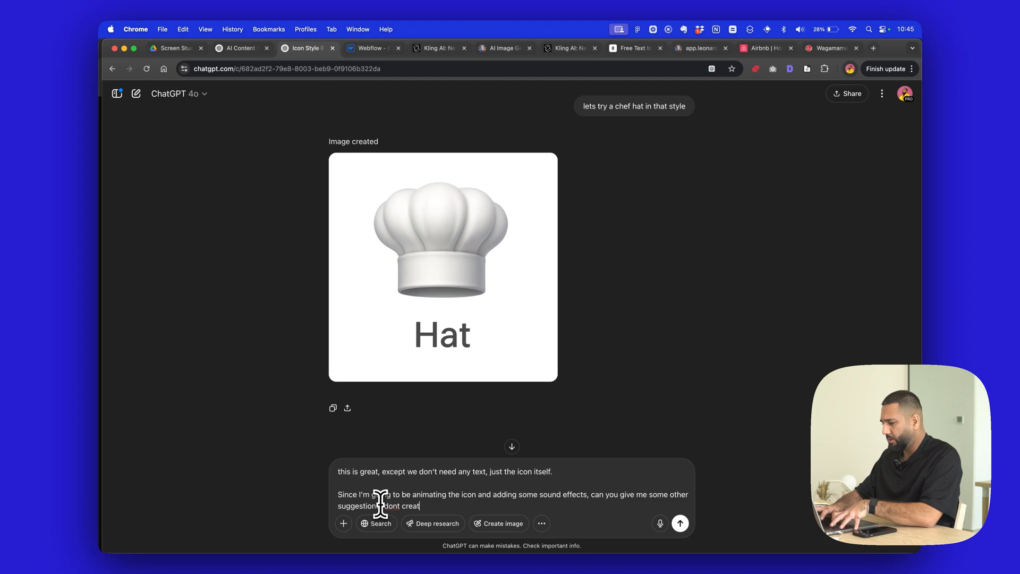
pyautogui.write('mage yet ')
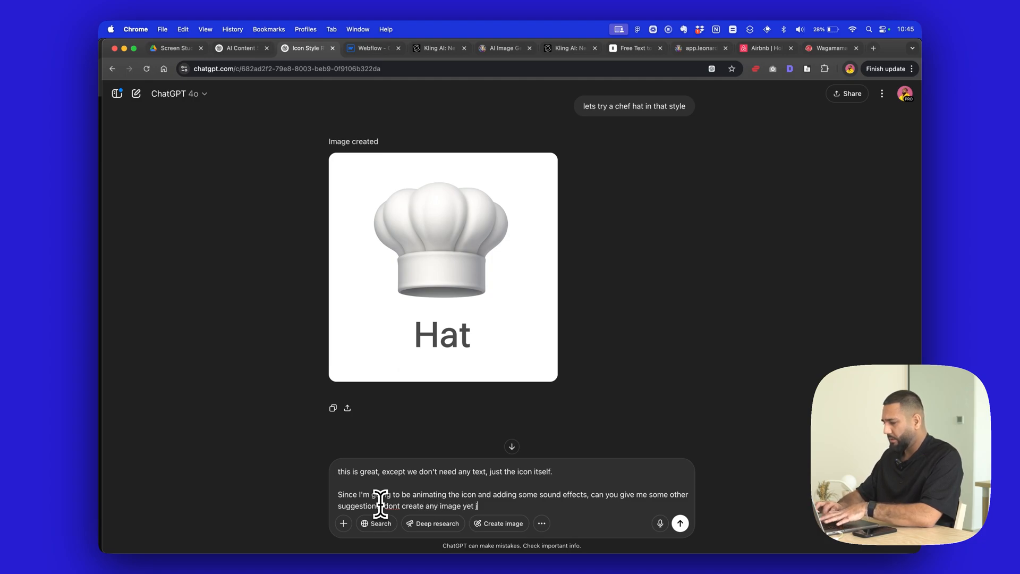
pyautogui.write('just give me ideas')
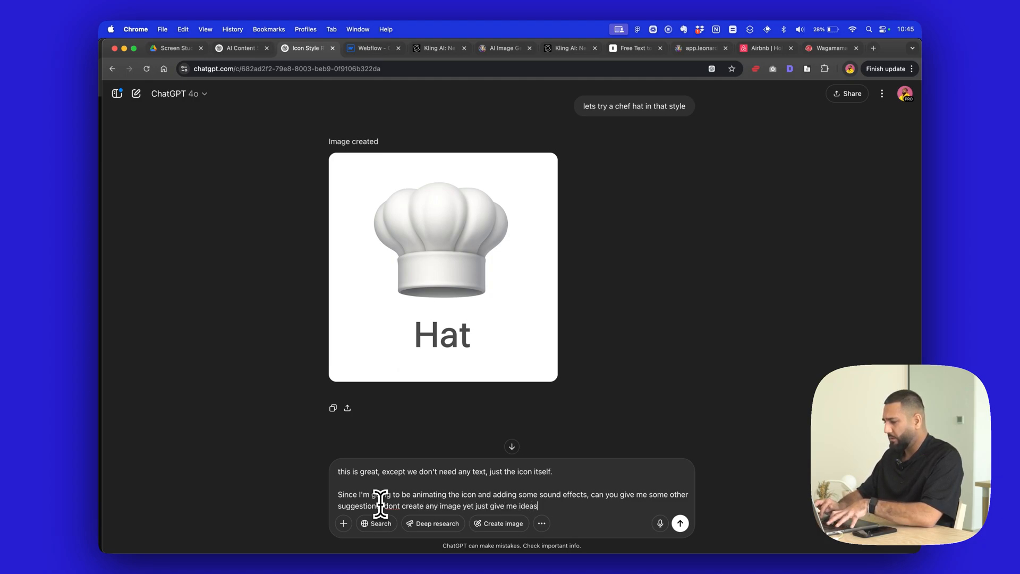
pyautogui.press('Return')
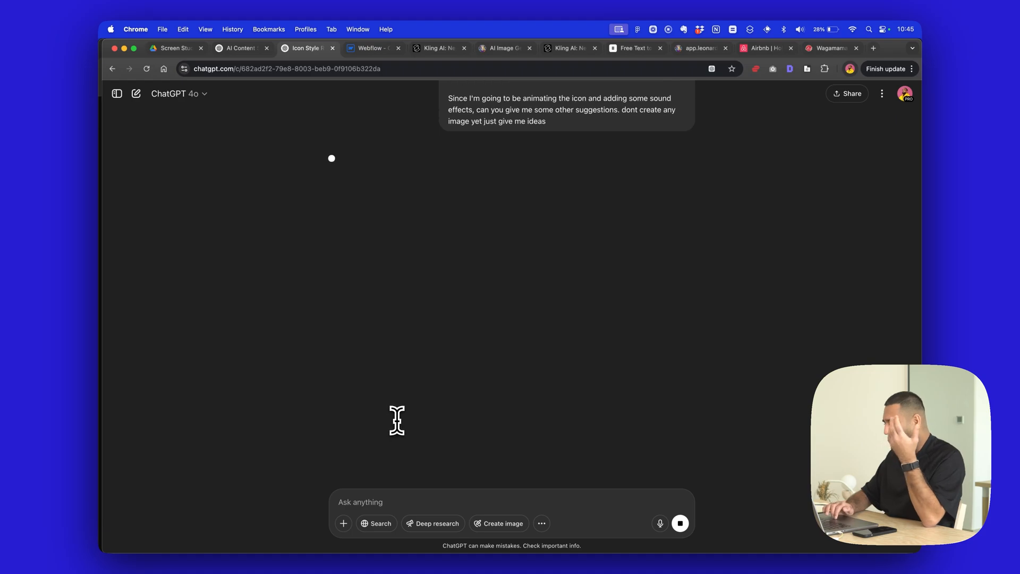
# - Review the generated chef hat image and read through the animation-ready icon suggestions with their animation, sound and symbolism ideas
pyautogui.scroll(10, 396, 420)
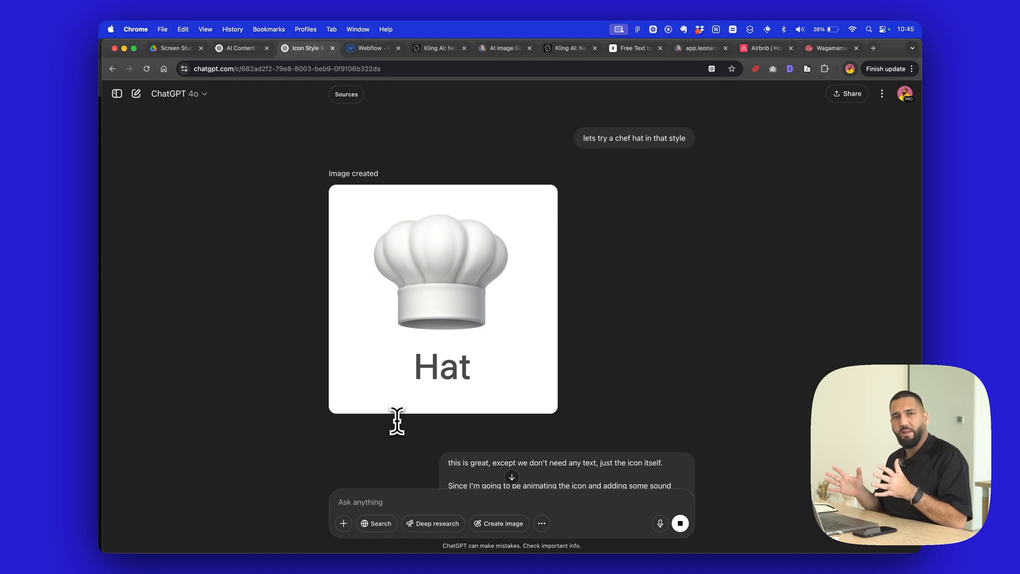
pyautogui.scroll(2, 397, 420)
pyautogui.scroll(-5, 397, 420)
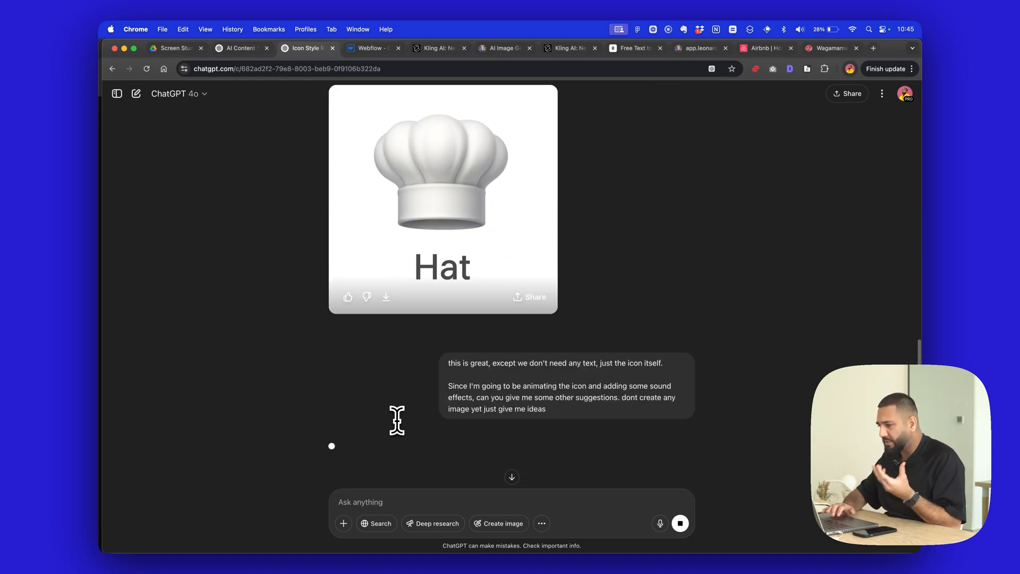
pyautogui.scroll(-3, 396, 420)
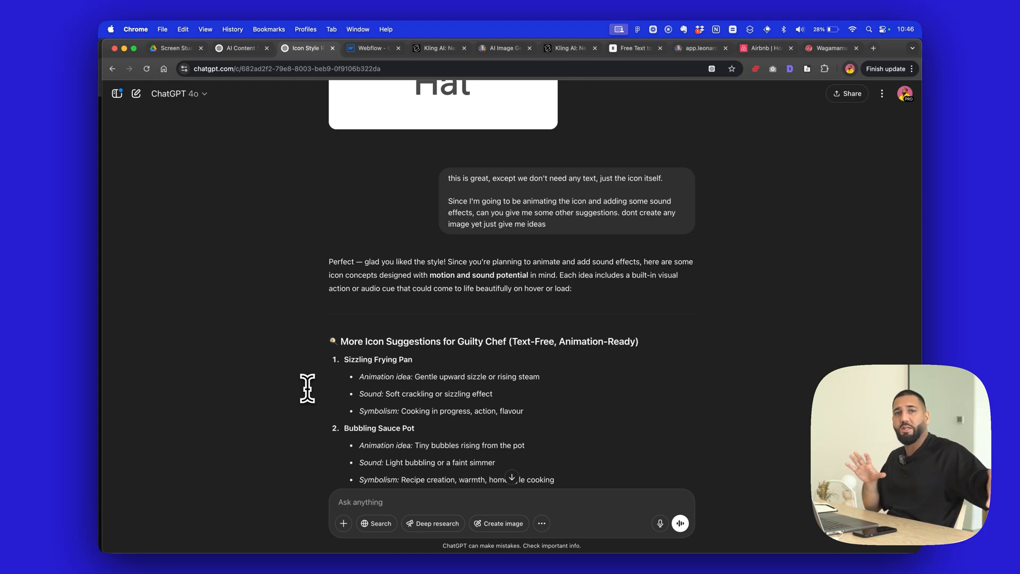
pyautogui.scroll(-1, 307, 389)
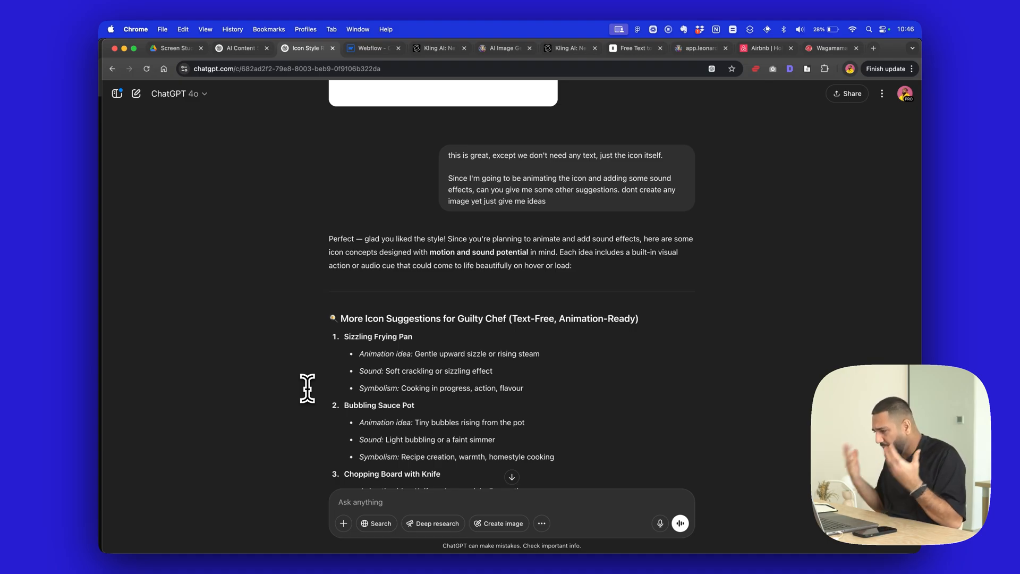
pyautogui.scroll(-3, 307, 389)
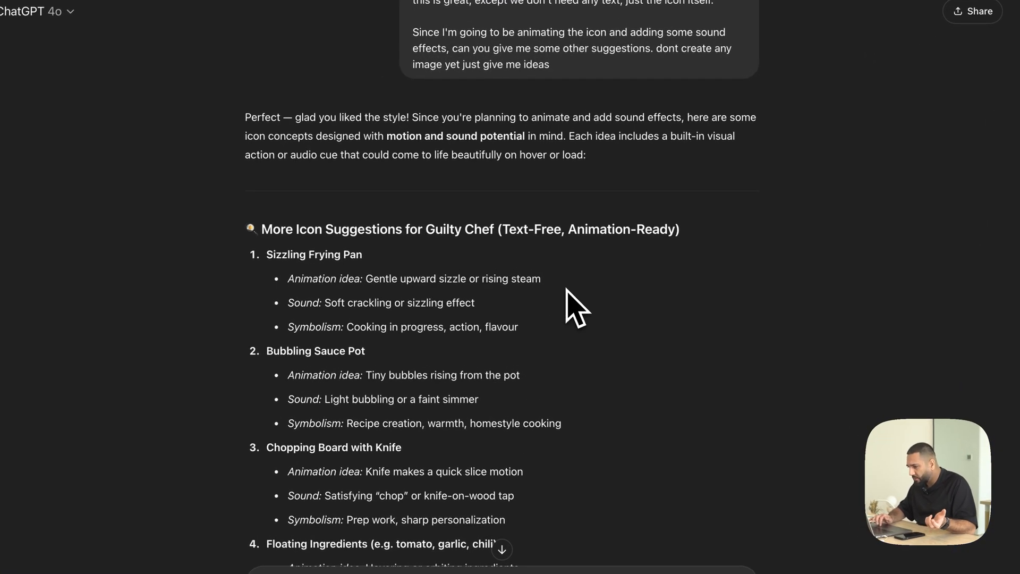
pyautogui.scroll(-1, 568, 297)
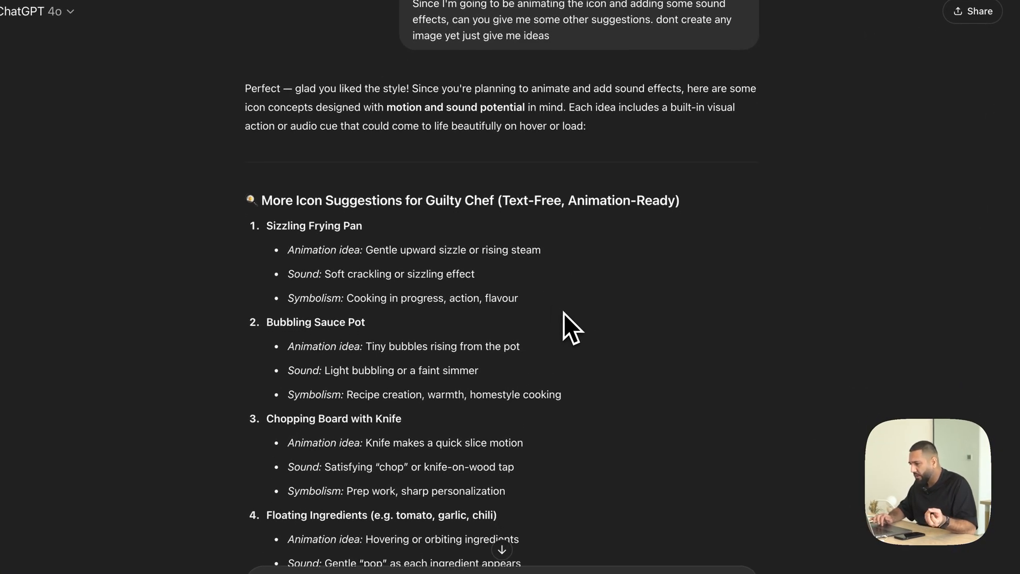
pyautogui.scroll(-1, 564, 314)
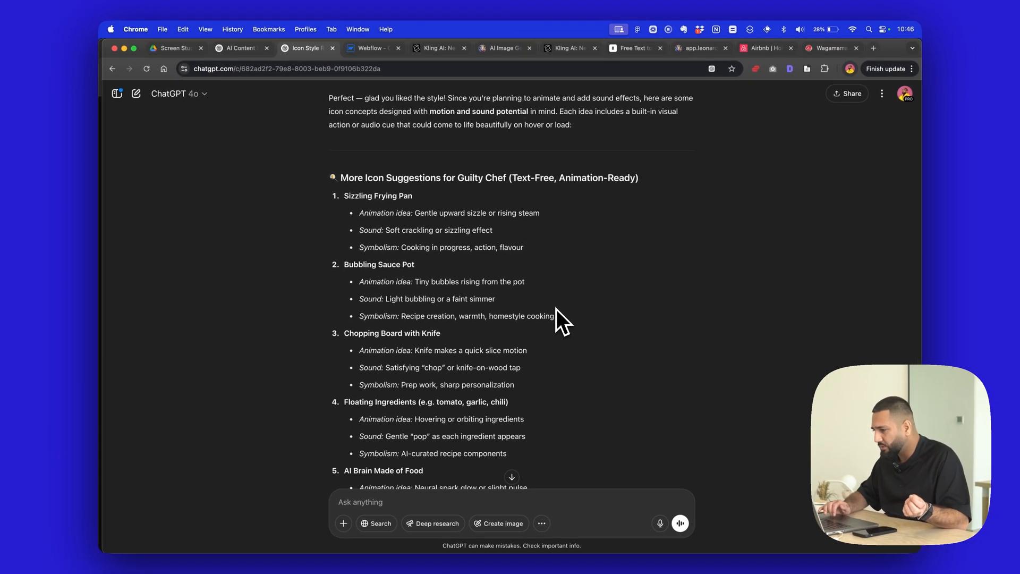
pyautogui.scroll(-3, 565, 313)
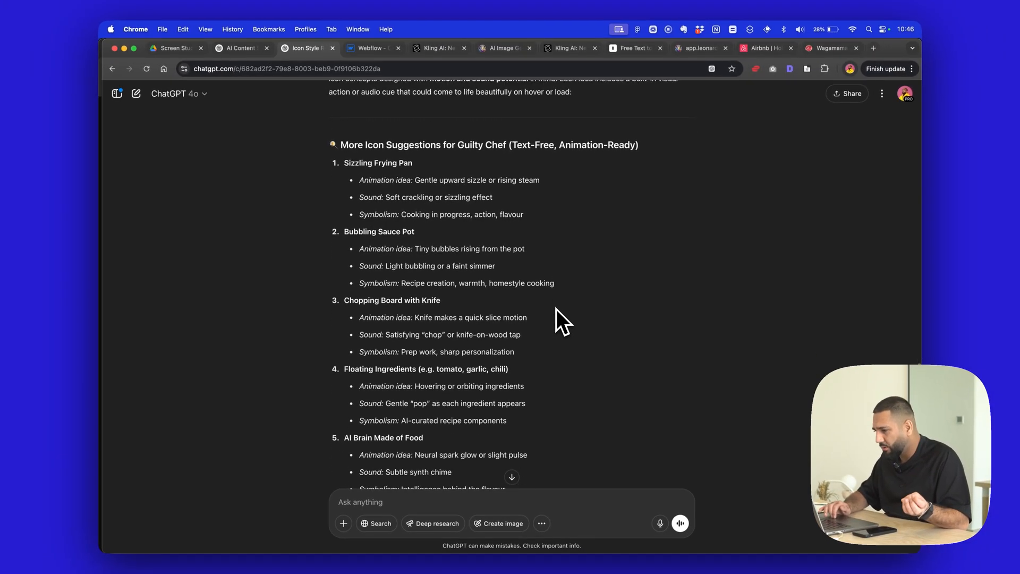
pyautogui.scroll(-2, 556, 310)
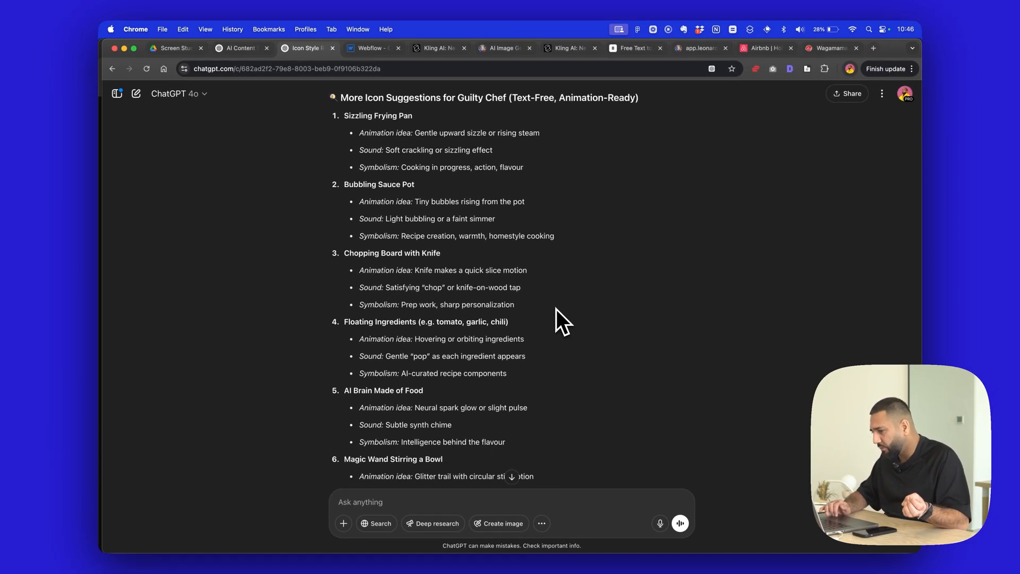
pyautogui.scroll(-3, 557, 309)
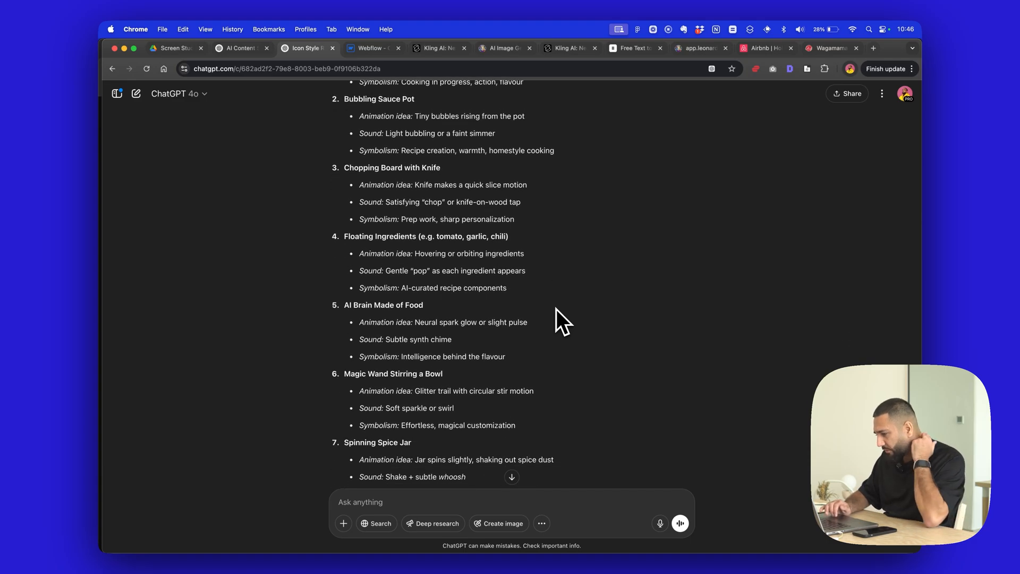
pyautogui.scroll(-2, 556, 309)
pyautogui.scroll(-2, 556, 309)
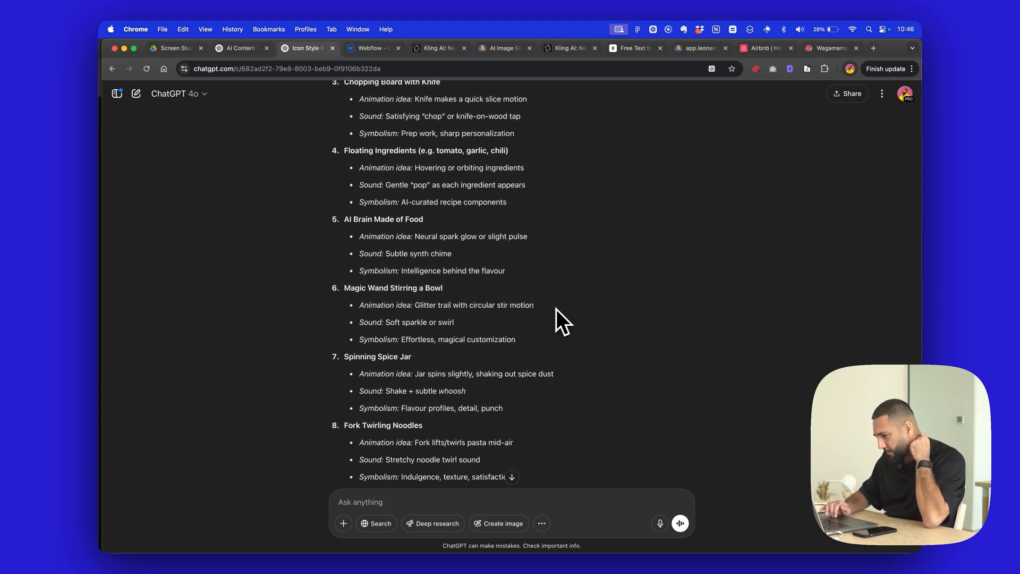
pyautogui.scroll(-2, 556, 309)
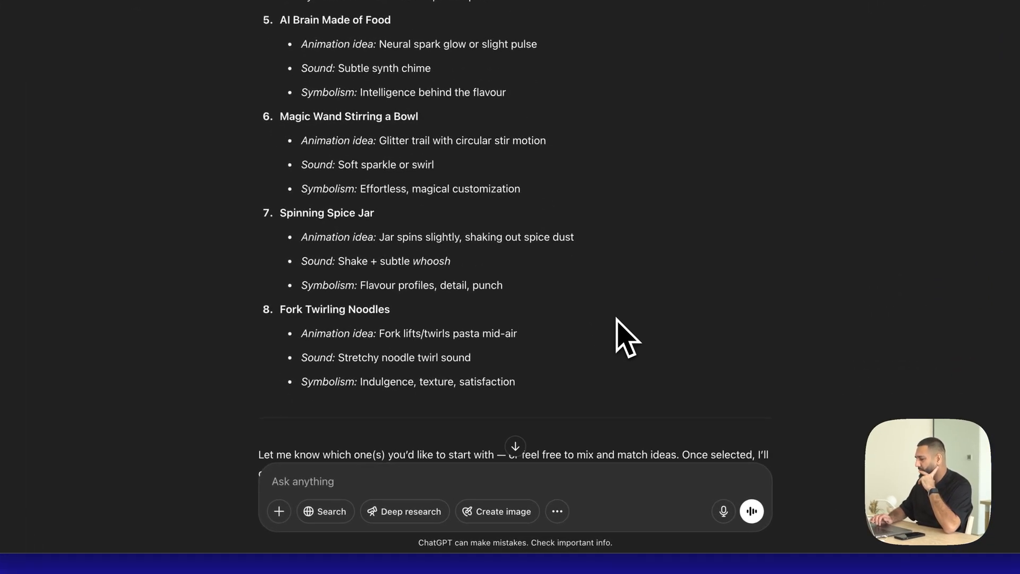
# - Send the prompt "give me an image version for number 8" to generate the Fork Twirling Noodles icon
pyautogui.write('give me an image ver')
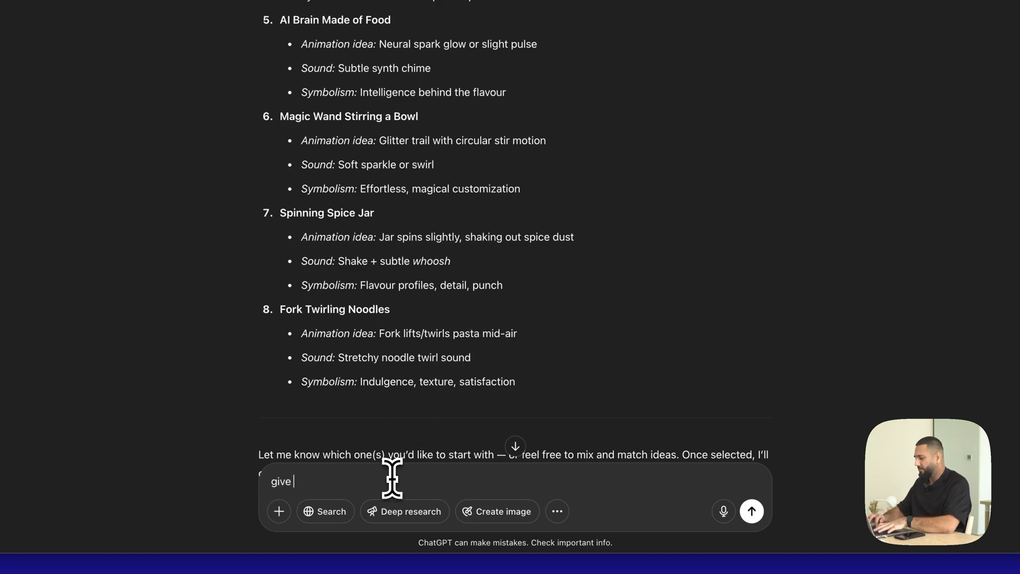
pyautogui.write('sion for')
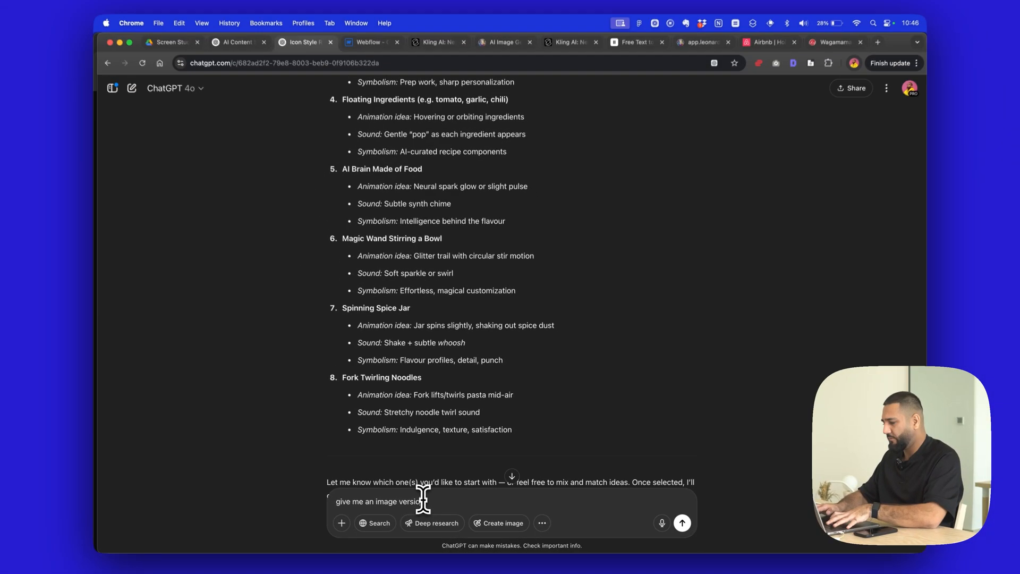
pyautogui.write(' number 8')
pyautogui.press('Return')
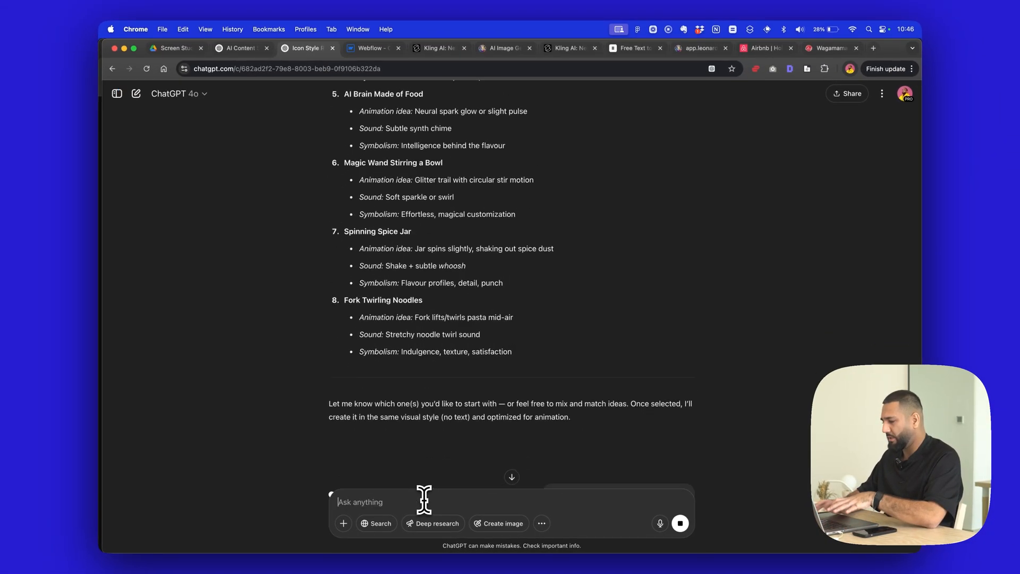
pyautogui.scroll(3, 475, 358)
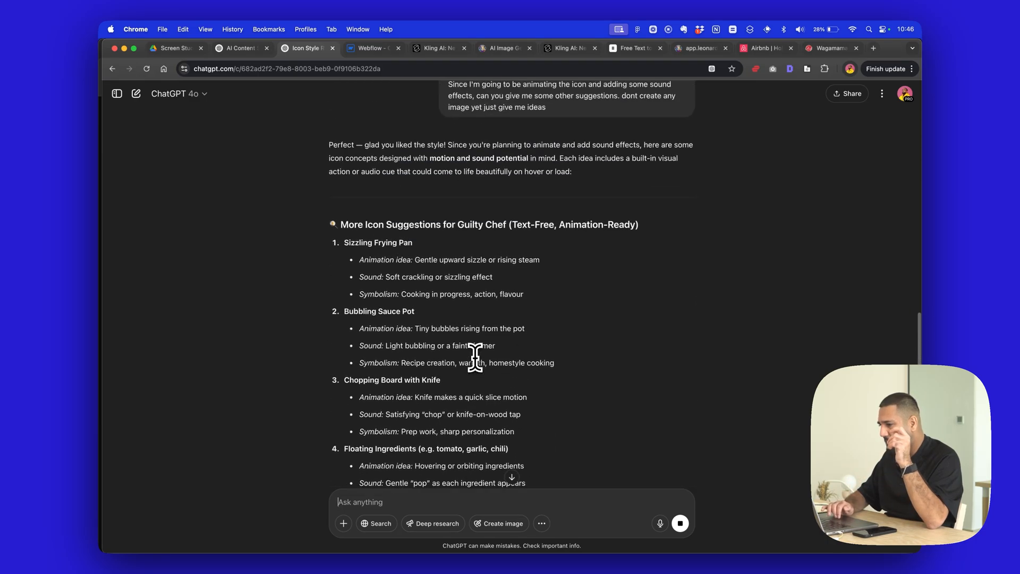
# - Send the follow-up "great, now for number 1" to generate the Sizzling Frying Pan icon
pyautogui.scroll(-10, 552, 331)
pyautogui.scroll(-4, 552, 330)
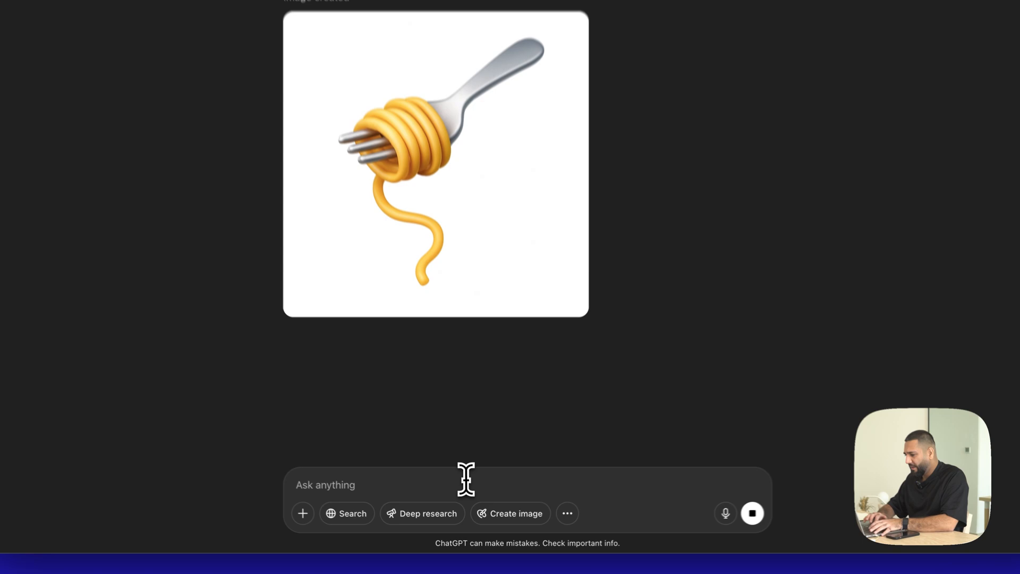
pyautogui.write('great, now for n')
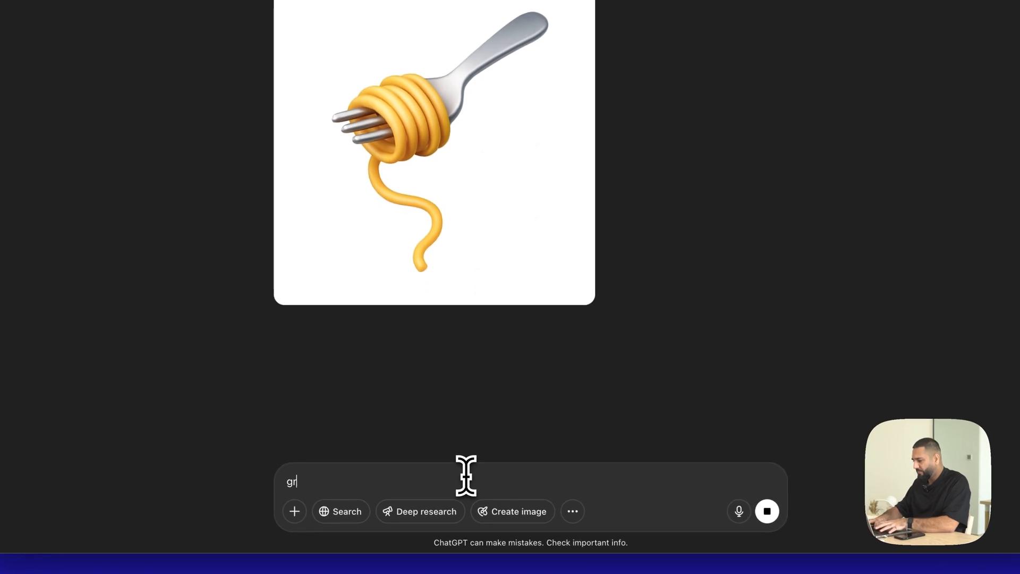
pyautogui.write('umber 7')
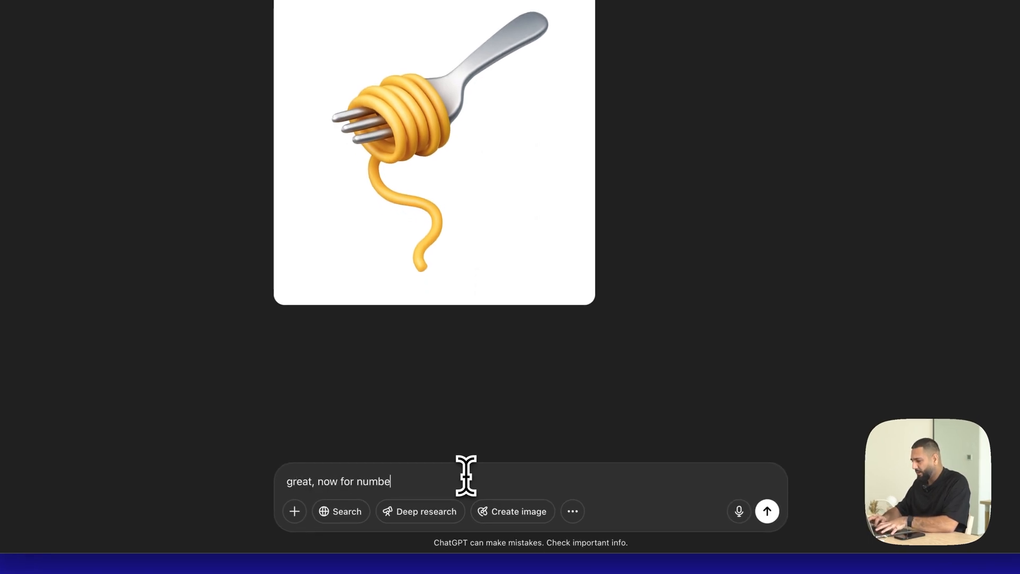
pyautogui.press('Return')
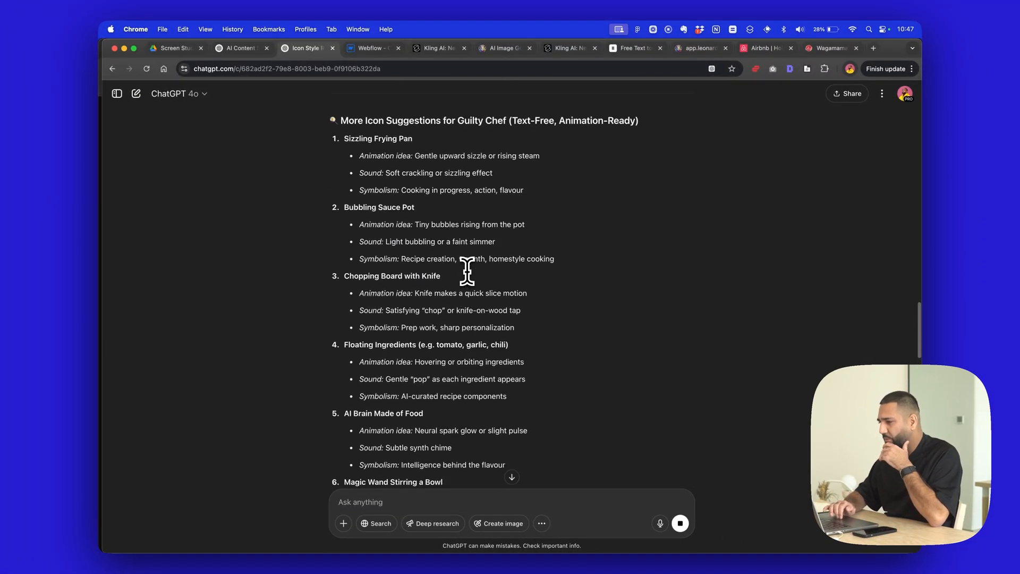
# - Copy the Sizzling Frying Pan suggestion with its animation, sound and symbolism lines from the icon ideas list
pyautogui.scroll(6, 465, 257)
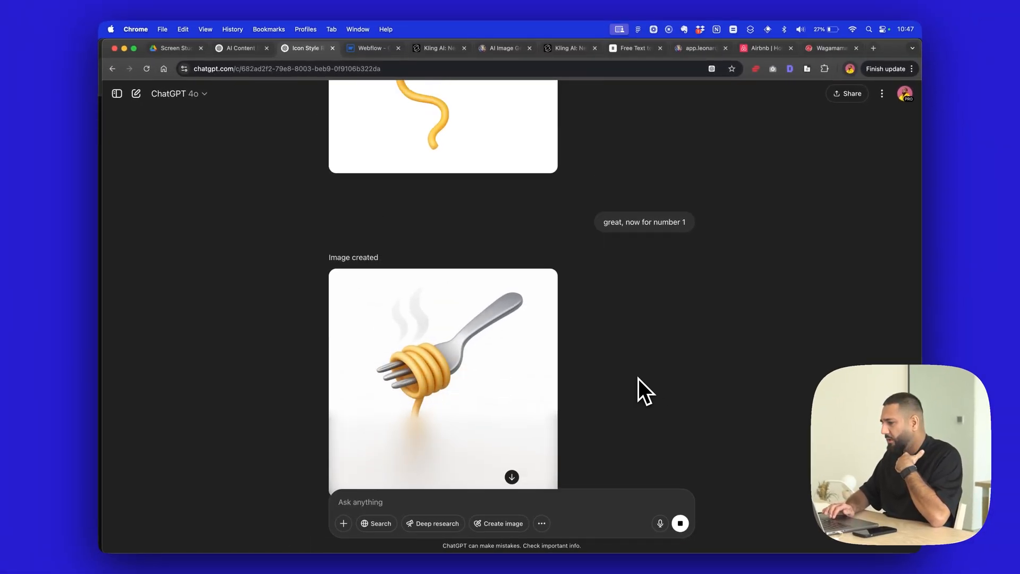
pyautogui.scroll(15, 639, 379)
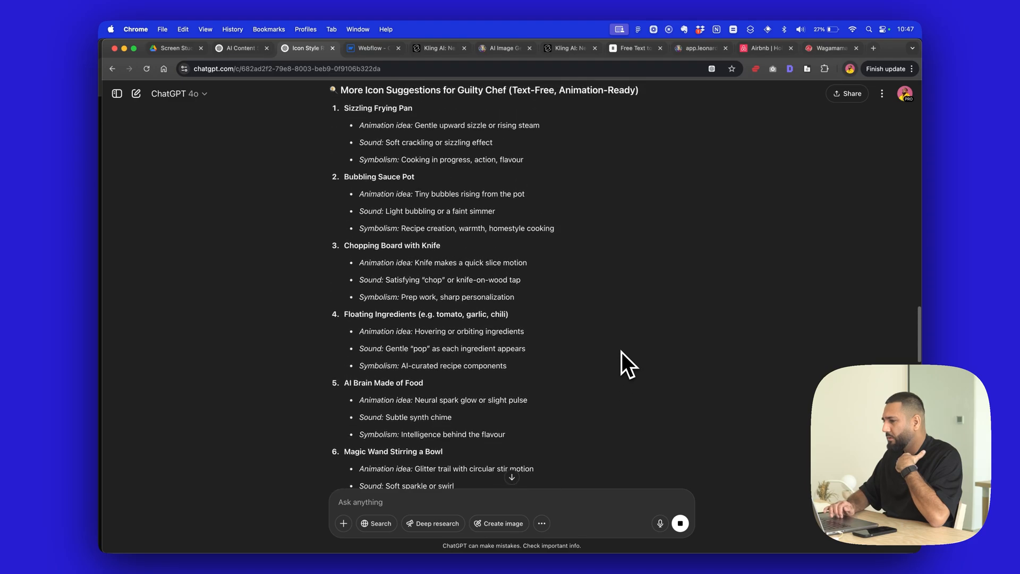
pyautogui.scroll(1, 621, 352)
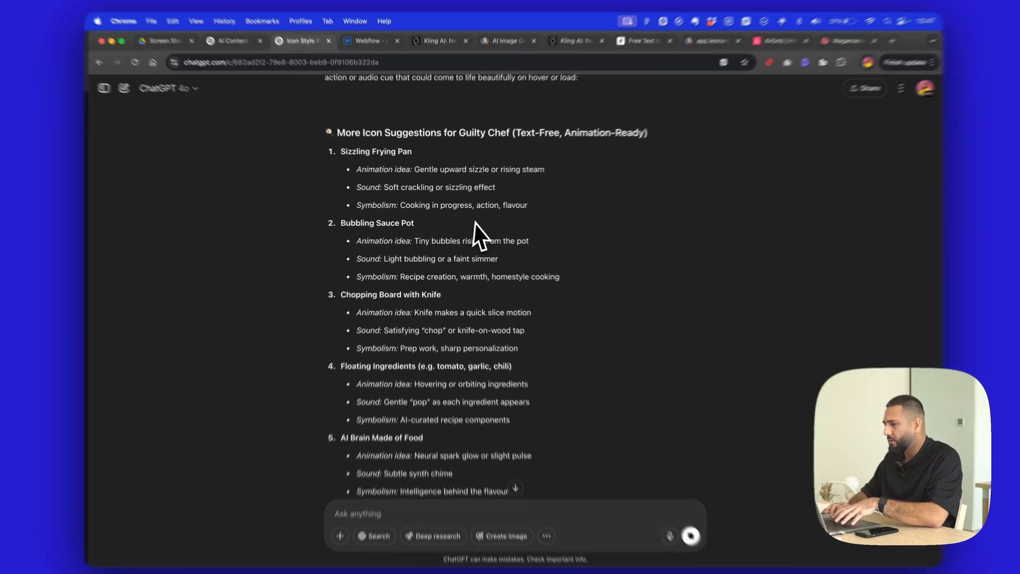
pyautogui.moveTo(531, 206); pyautogui.dragTo(321, 156)
pyautogui.press('super+c')
# - Send the correction "no, your suggestion for number 1 was" followed by blank space and the copied Sizzling Frying Pan idea
pyautogui.scroll(-15, 468, 289)
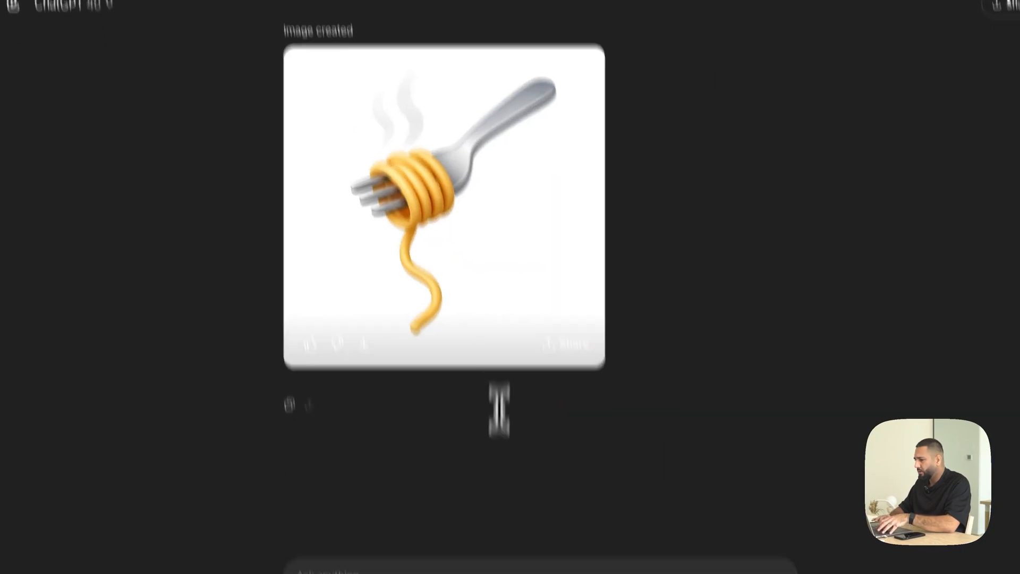
pyautogui.click(478, 488)
pyautogui.write('no,')
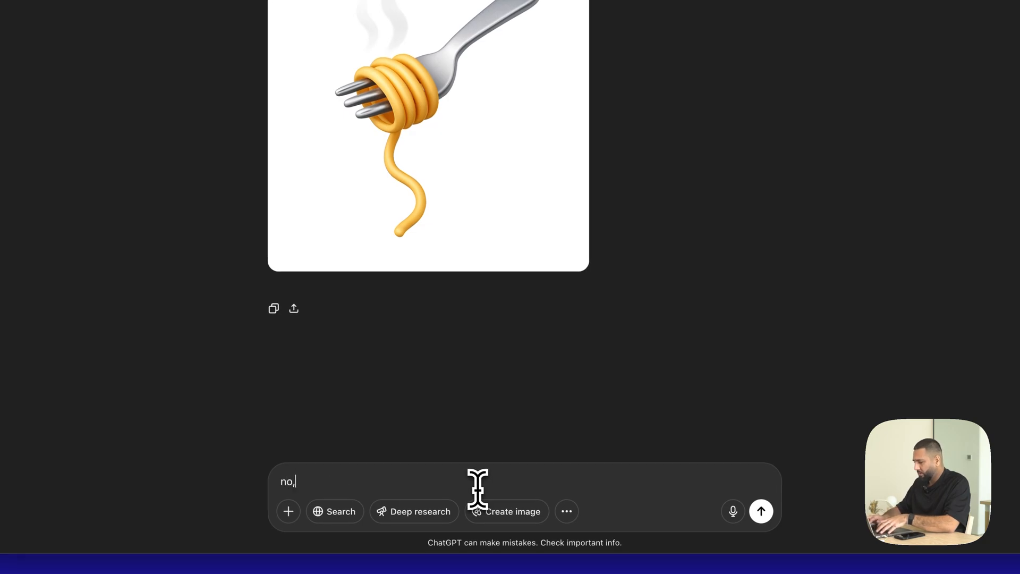
pyautogui.write(' your suggestion fo')
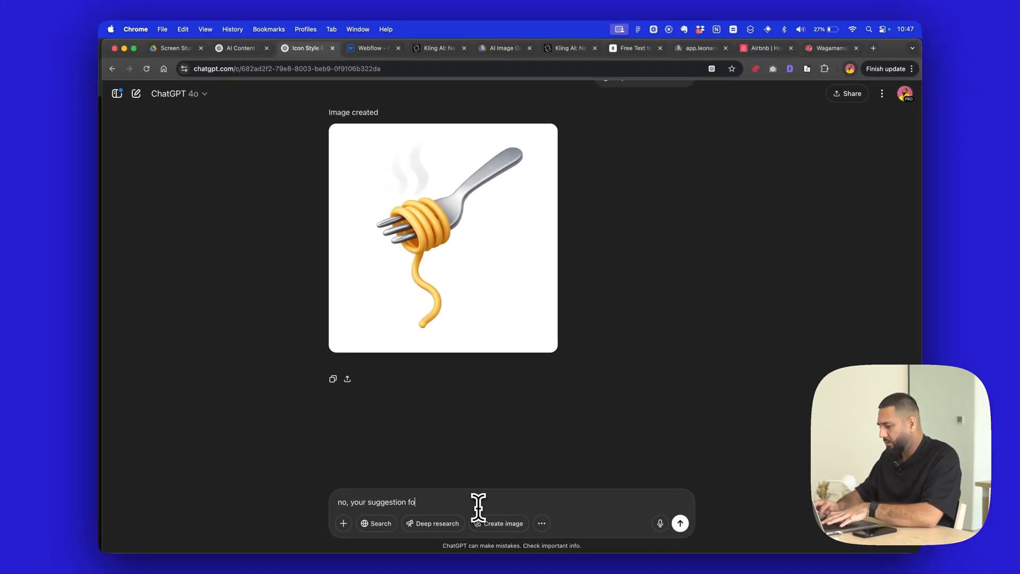
pyautogui.write('r number 1 was')
pyautogui.hotkey('shift', 'Return')
pyautogui.hotkey('shift', 'Return')
pyautogui.hotkey('shift', 'Return')
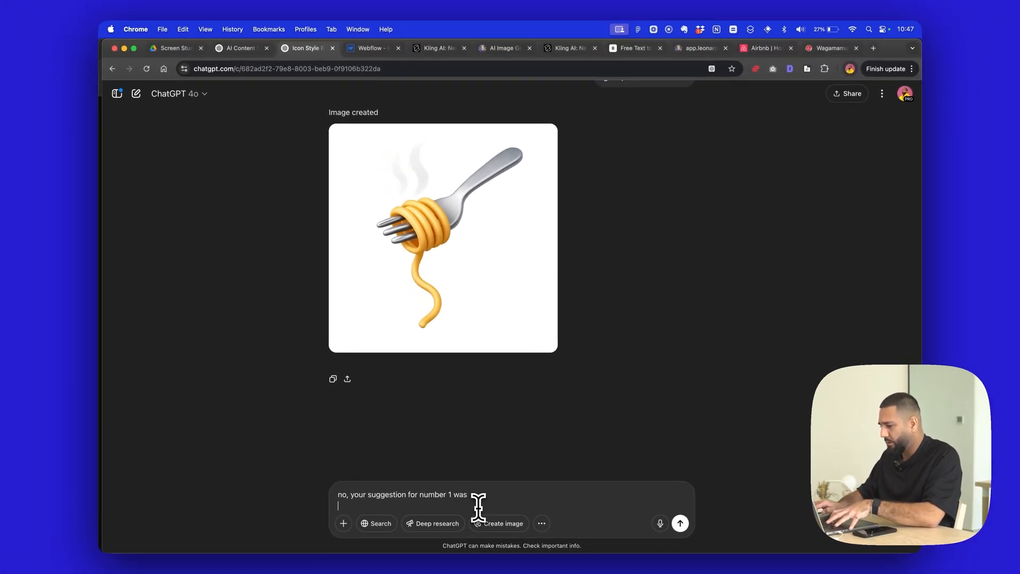
pyautogui.press('super+v')
pyautogui.press('Return')
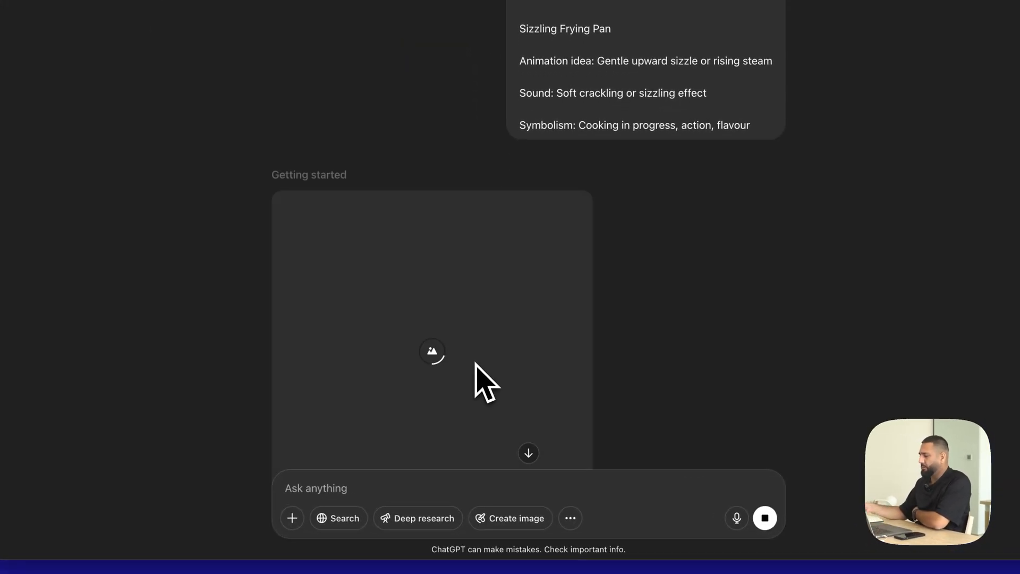
# - Download the generated image of the fork twirling noodles made for number 8
pyautogui.scroll(-2, 474, 363)
pyautogui.scroll(5, 474, 362)
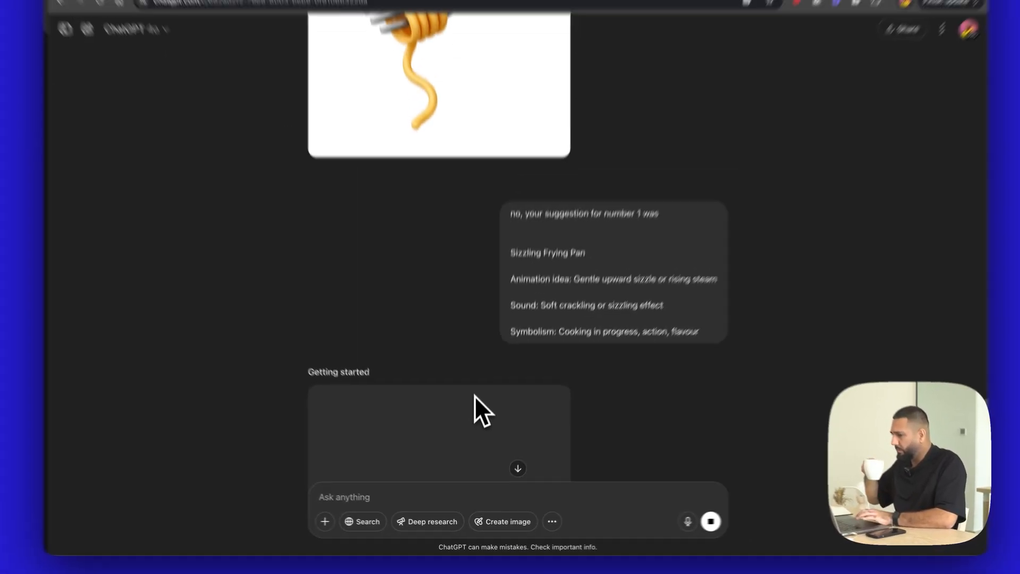
pyautogui.scroll(10, 474, 402)
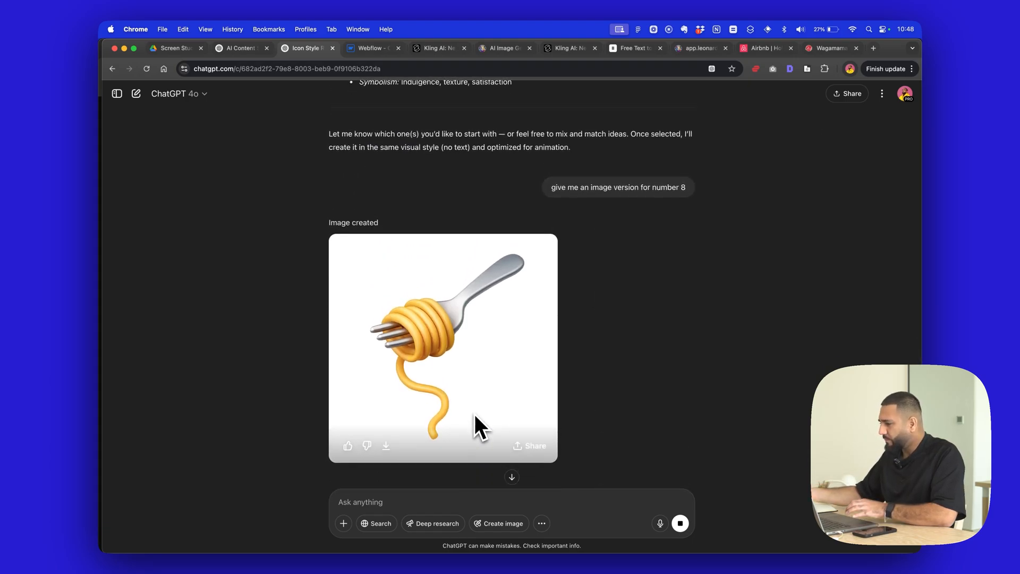
pyautogui.scroll(-15, 475, 415)
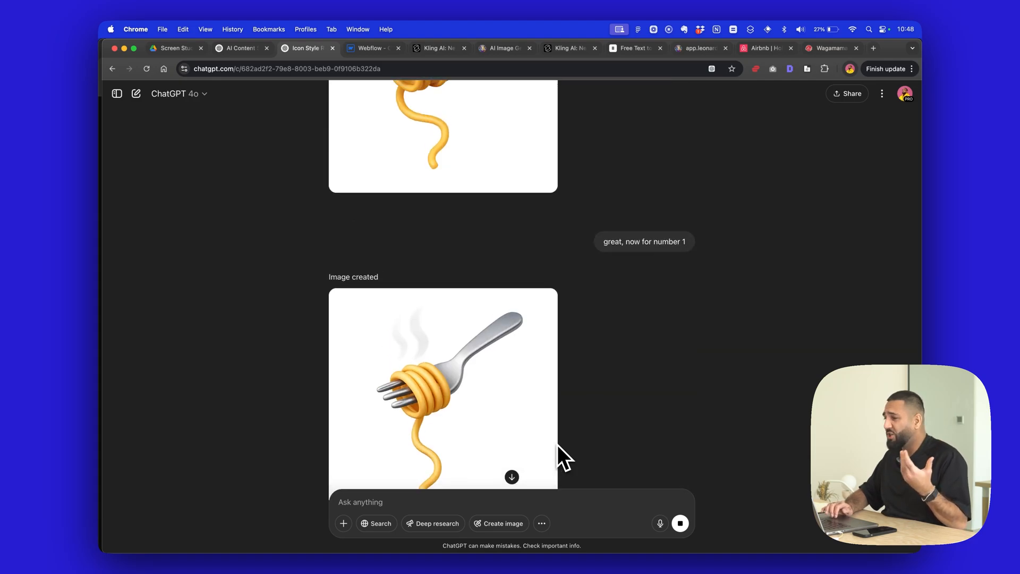
pyautogui.scroll(5, 556, 445)
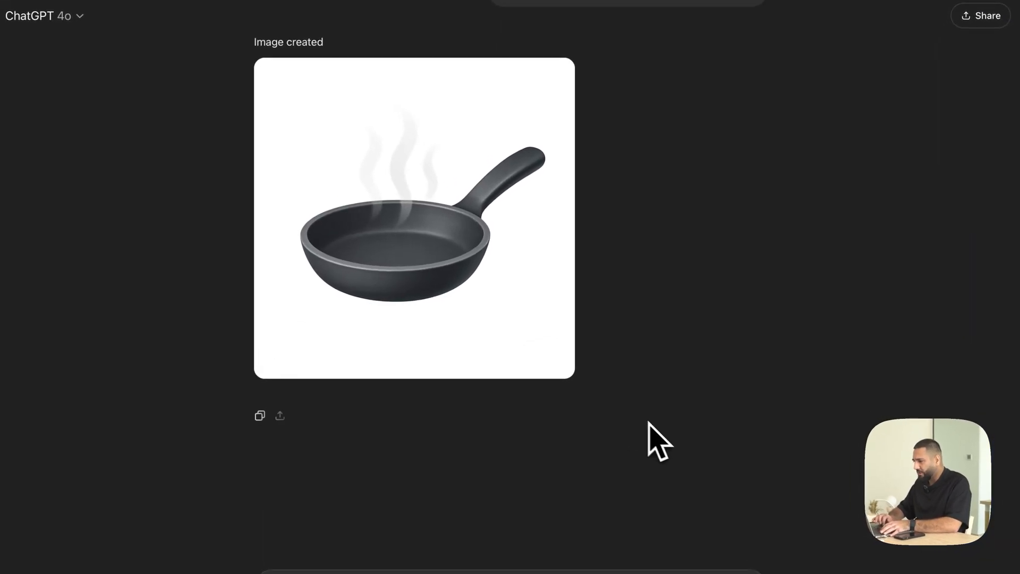
pyautogui.scroll(1, 619, 305)
pyautogui.scroll(20, 633, 308)
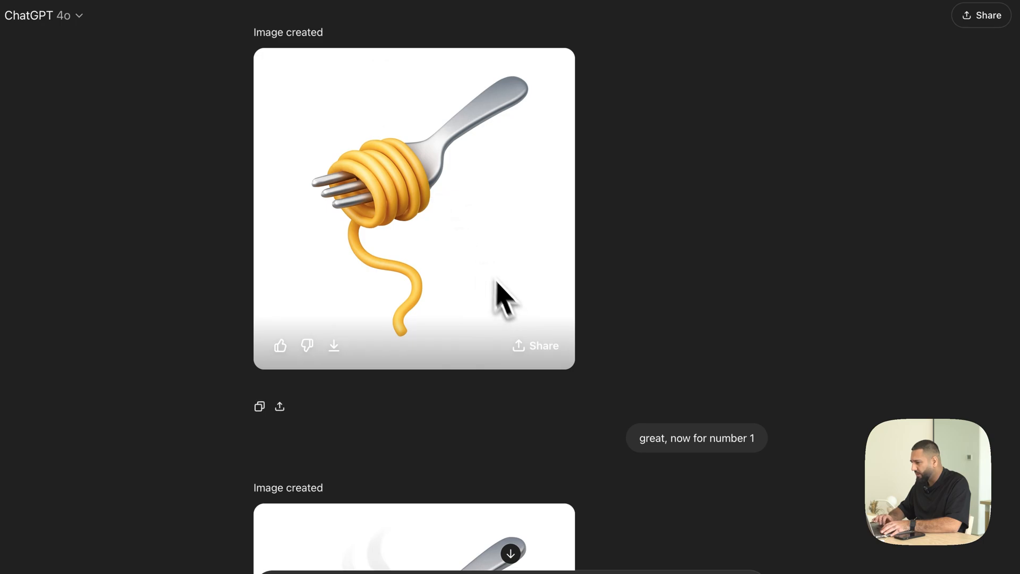
pyautogui.scroll(2, 497, 285)
pyautogui.click(334, 423)
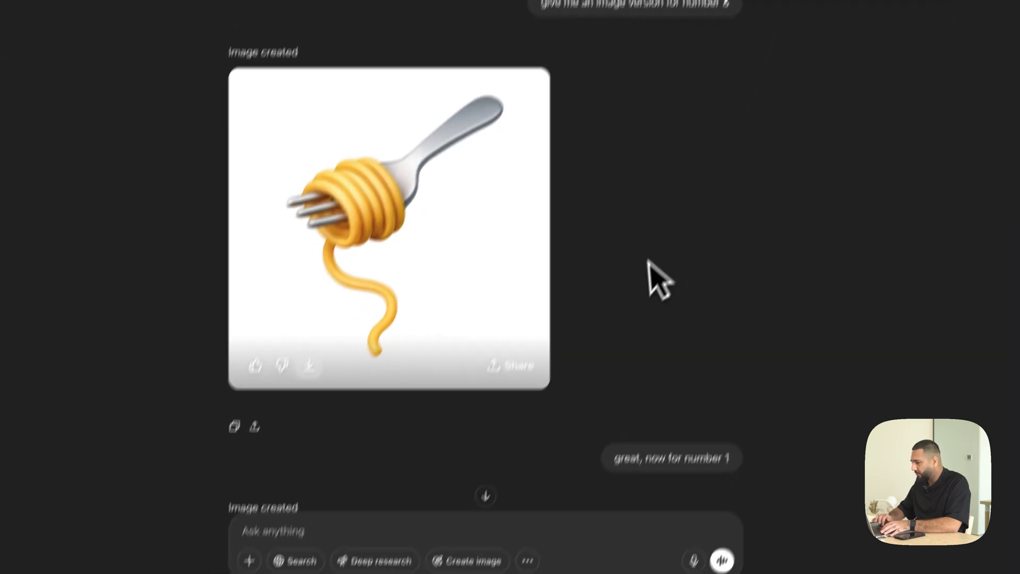
# - Draft the message "Write me a prompt that I can share with my audience so they can also create images like this for their brand."
pyautogui.scroll(-10, 569, 262)
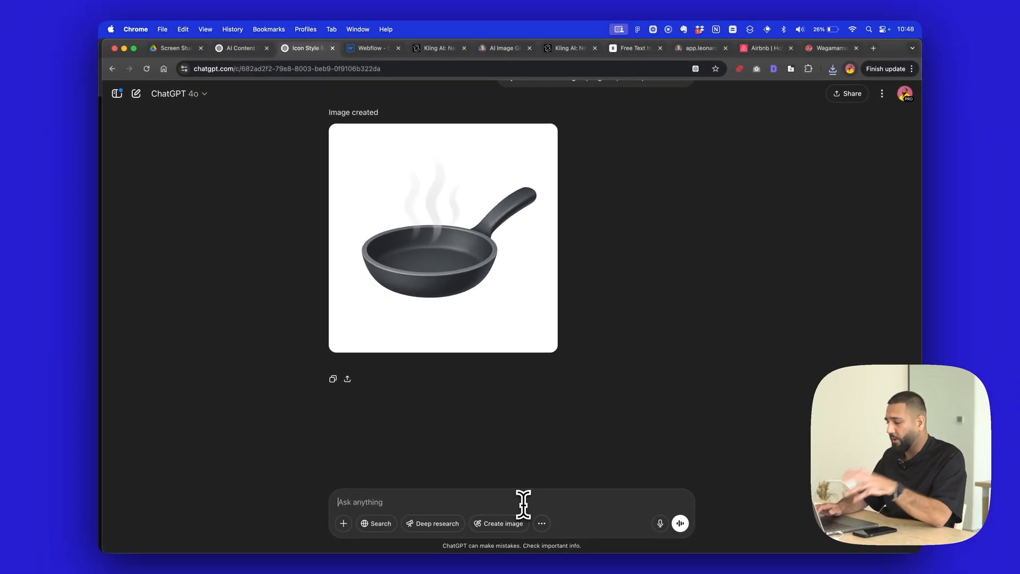
pyautogui.write('Write me a prompt that I ca')
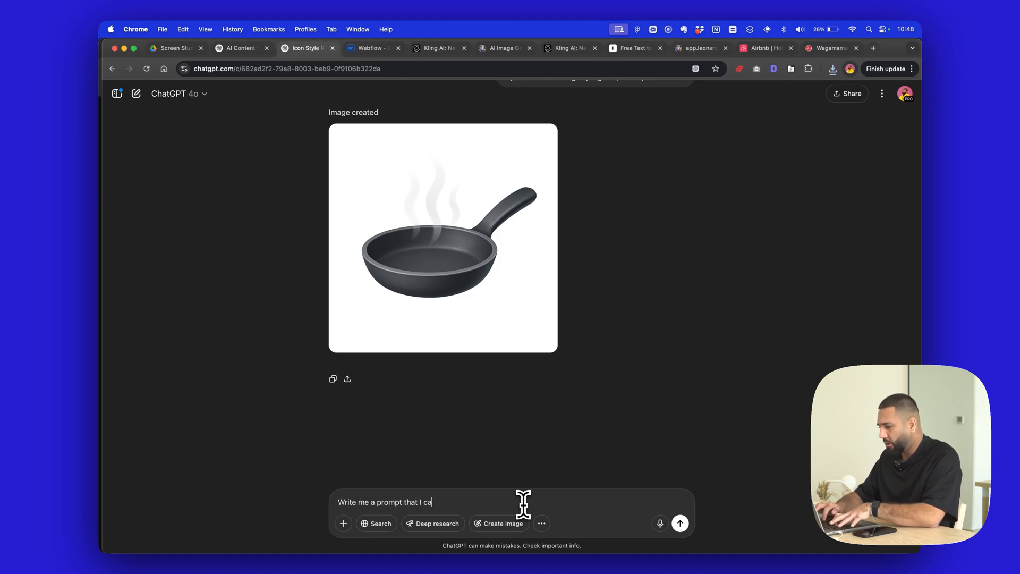
pyautogui.write('n share with my aud')
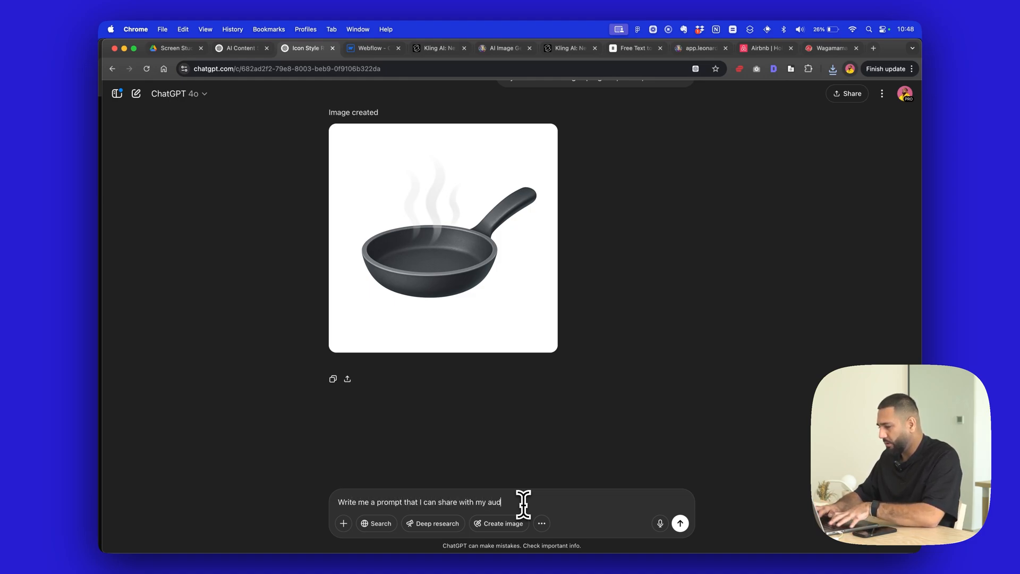
pyautogui.write('fienceience')
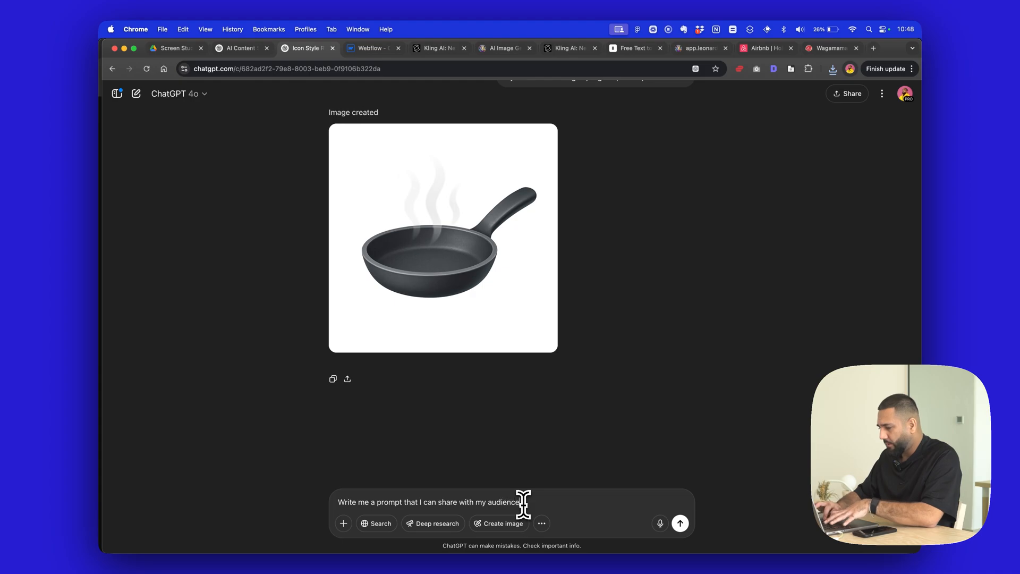
pyautogui.write(' so they can also cr')
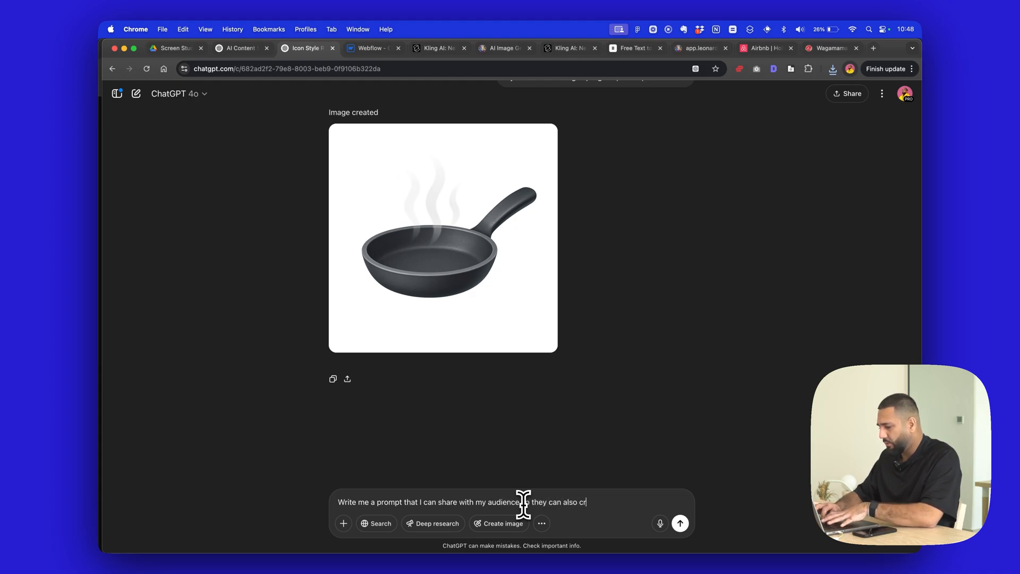
pyautogui.write('eate images like thi')
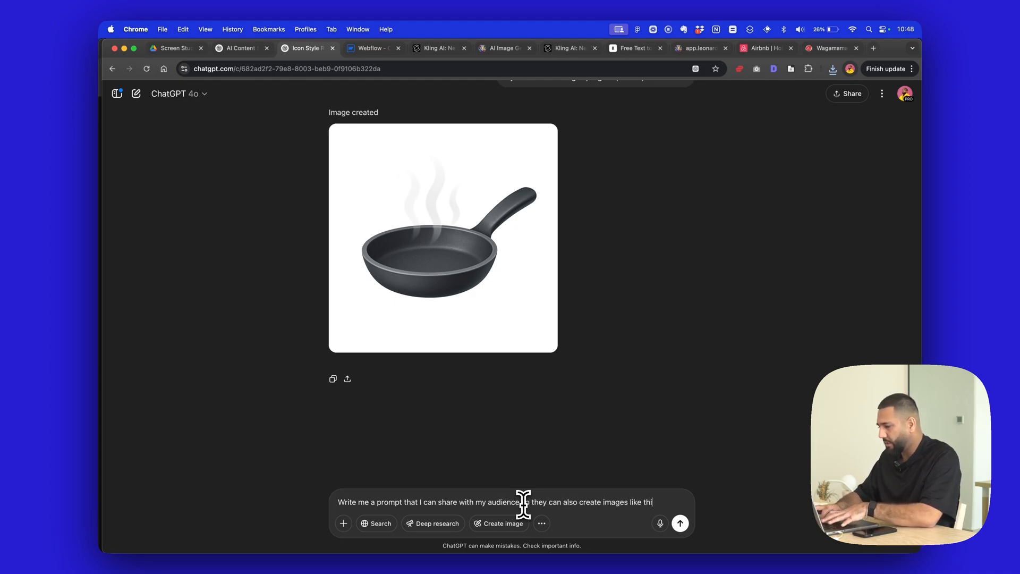
pyautogui.write('s for their brand.')
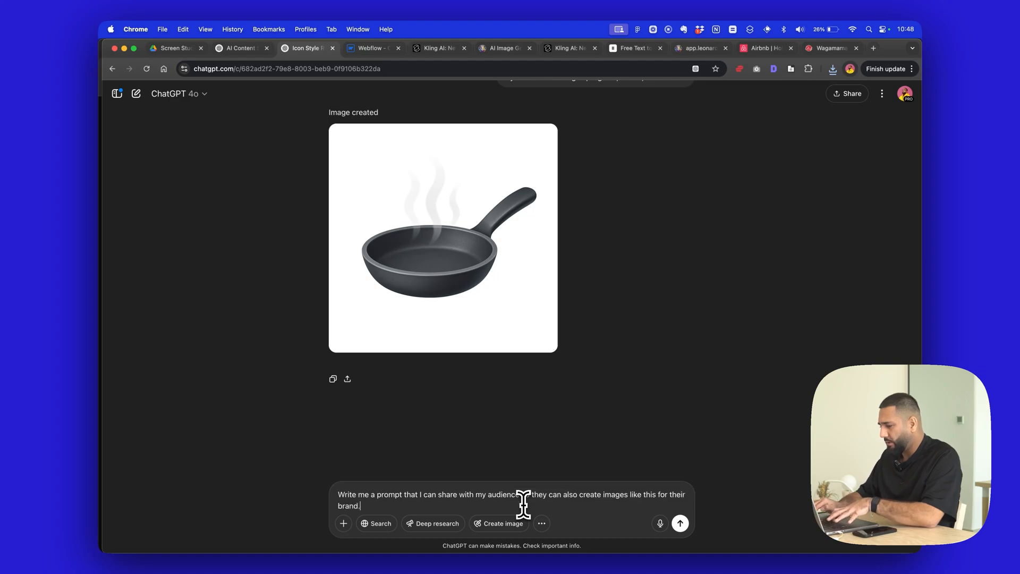
# - Add a separate paragraph reading "I want you to add a placeholder for website url so they can paste it in"
pyautogui.hotkey('shift', 'Return')
pyautogui.hotkey('shift', 'Return')
pyautogui.write('I want you to')
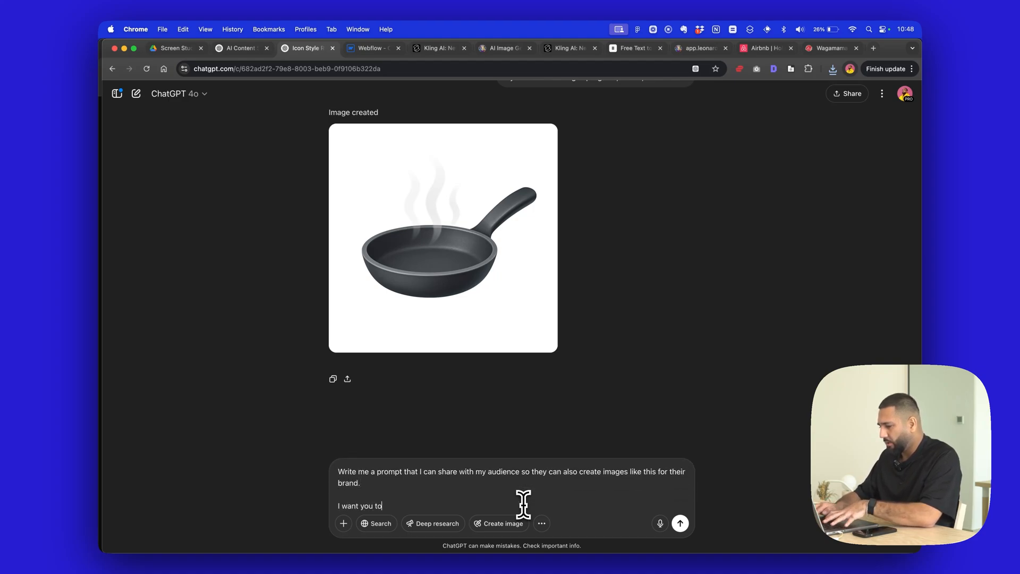
pyautogui.write(' add a p')
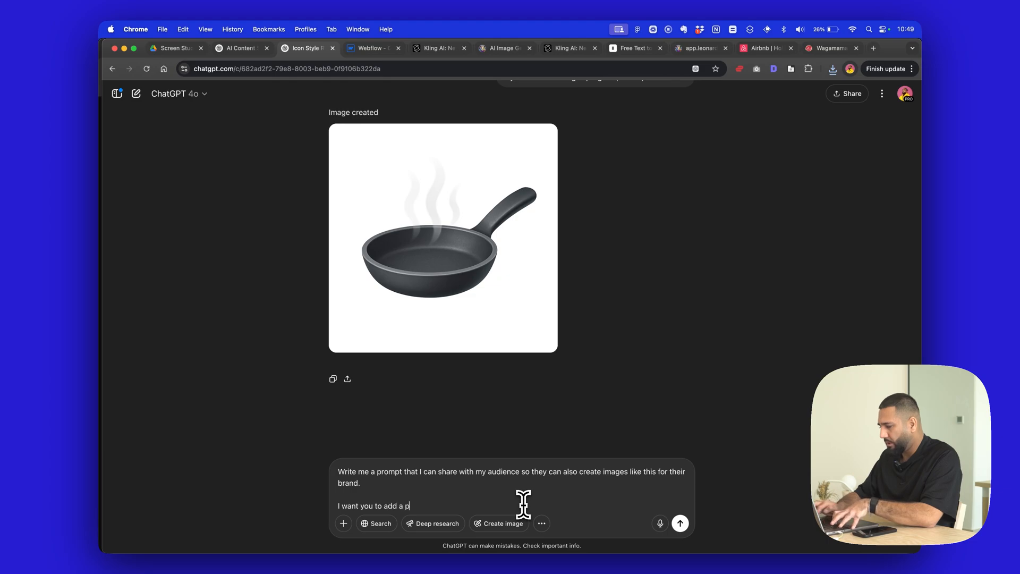
pyautogui.write('laceholder for we')
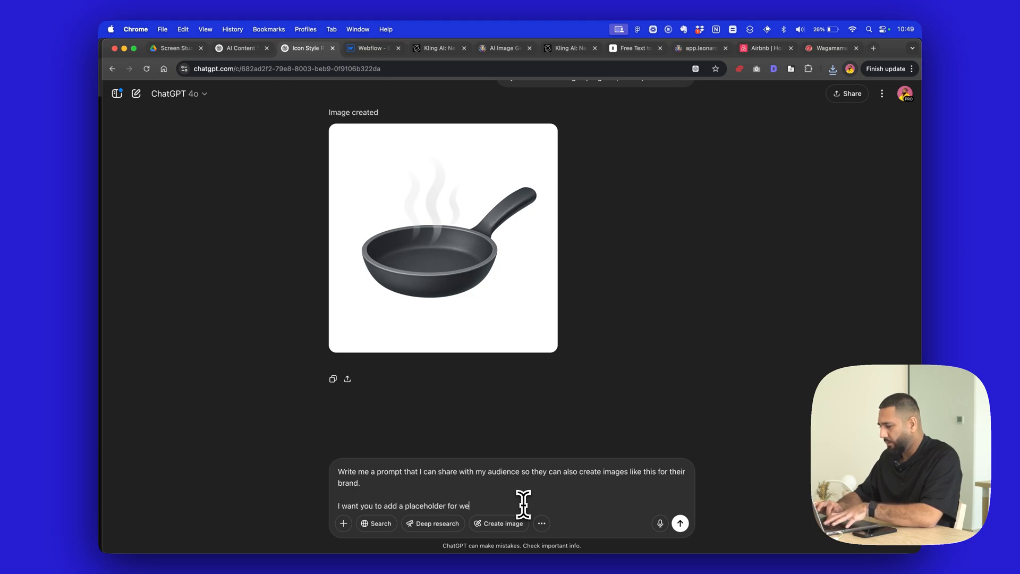
pyautogui.write('bsite url so th')
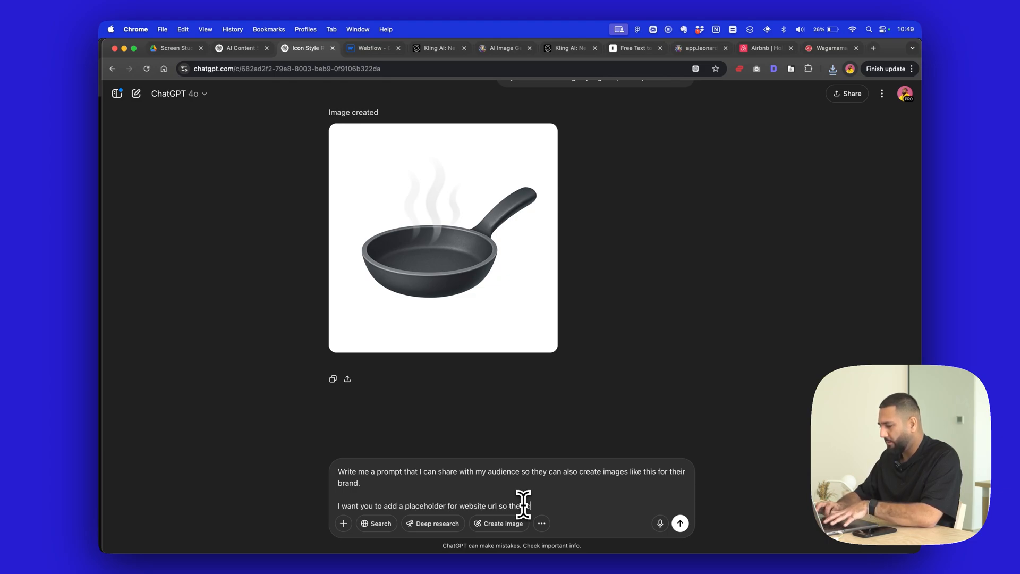
pyautogui.write('ey can paste it in')
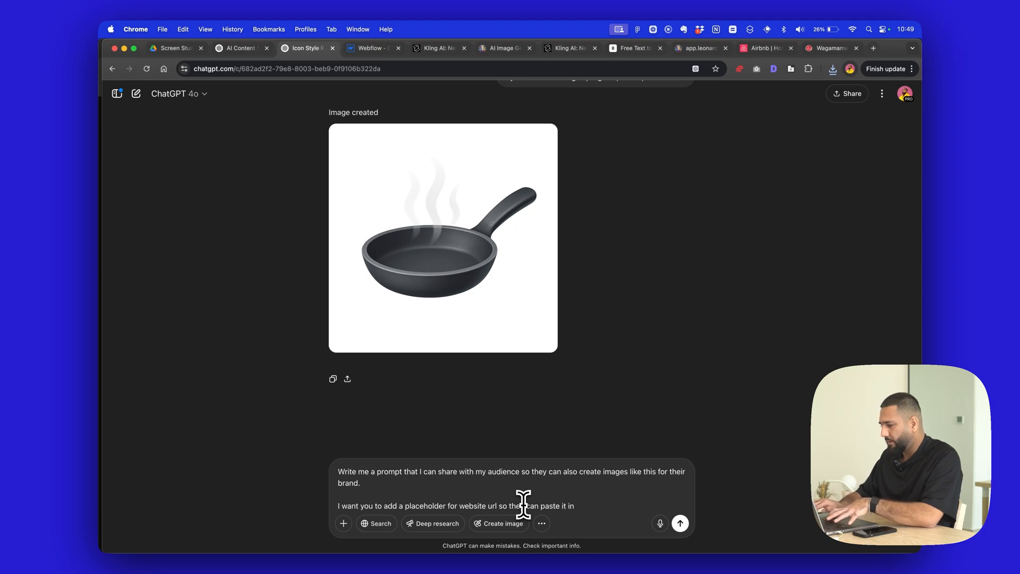
# - Add another paragraph to the draft reading "The output should be 10 suggestions of images, sound effects, and movement"
pyautogui.hotkey('shift', 'Return')
pyautogui.hotkey('shift', 'Return')
pyautogui.write('You will')
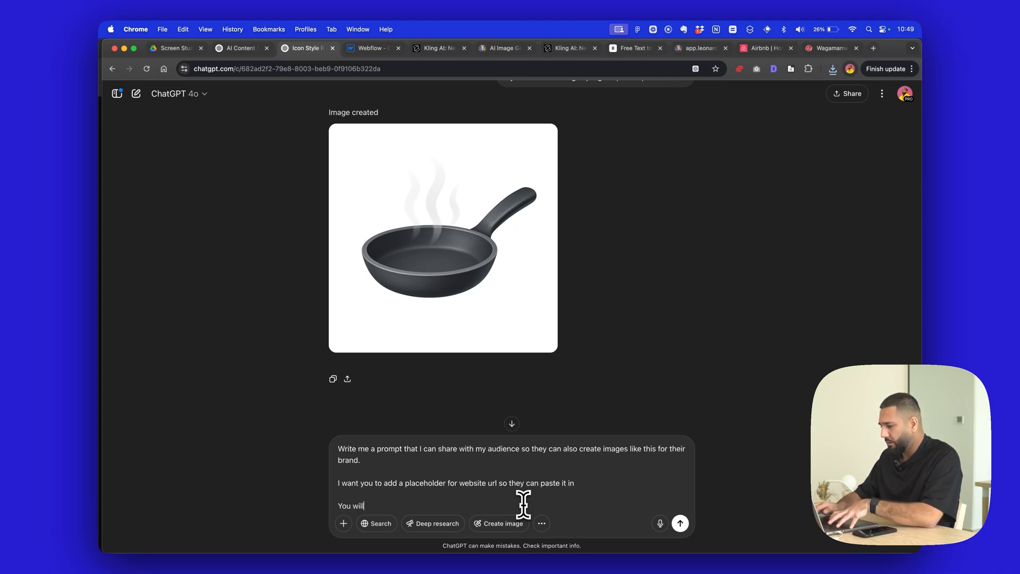
pyautogui.write('The output')
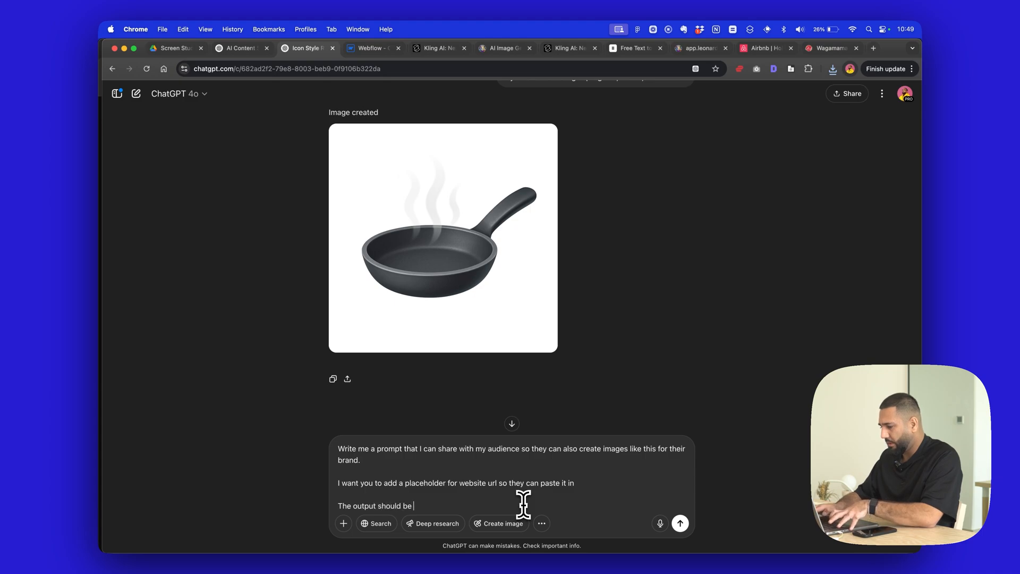
pyautogui.write(' should be 10 suggestio')
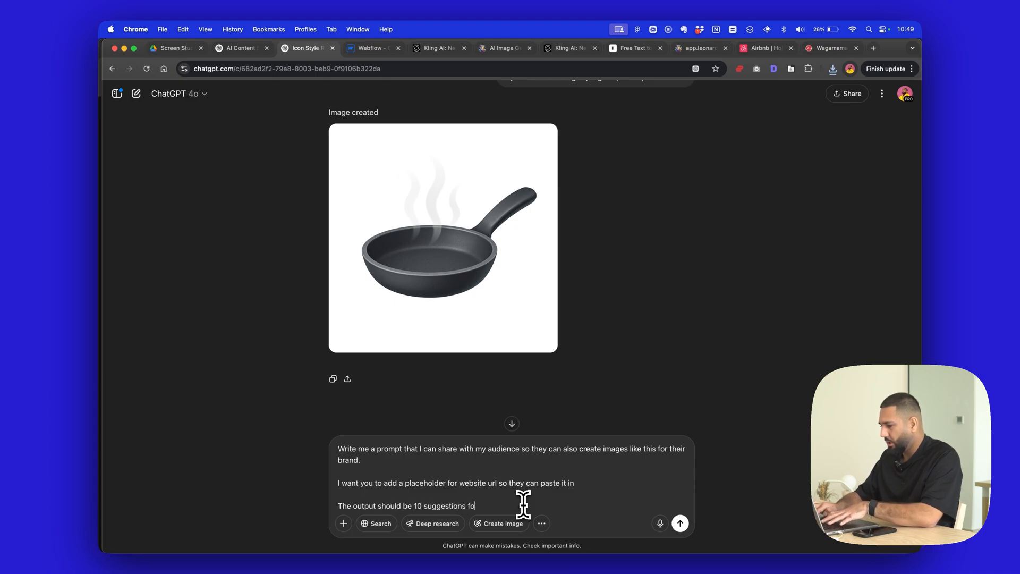
pyautogui.write('ns of images, sound effects, and')
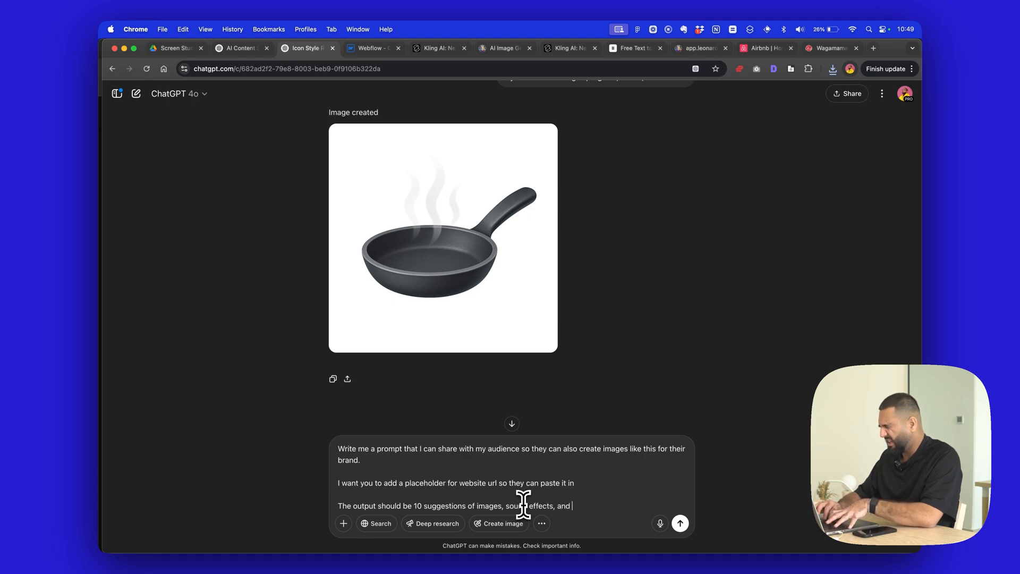
pyautogui.write('movement')
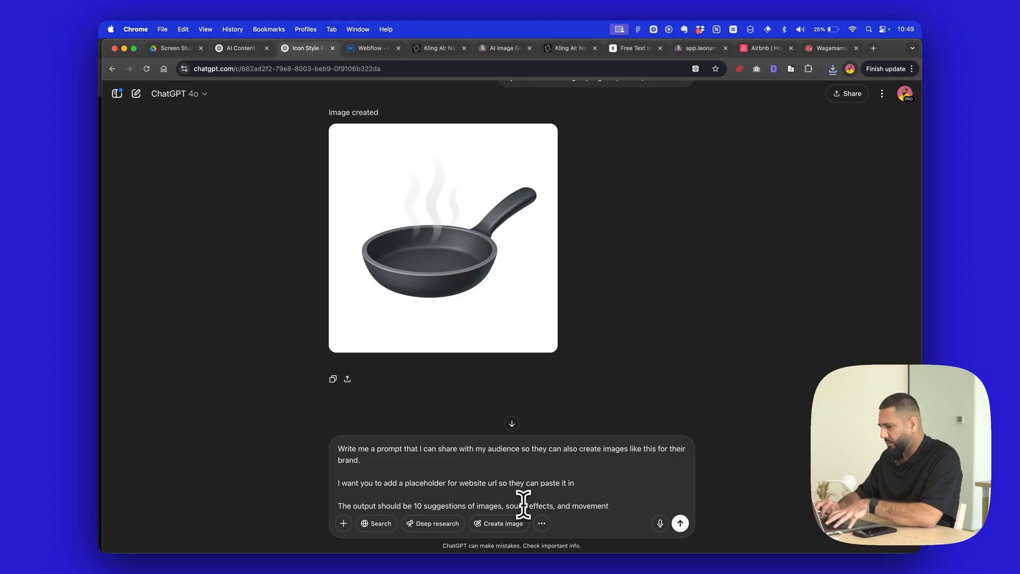
pyautogui.write(' which they can')
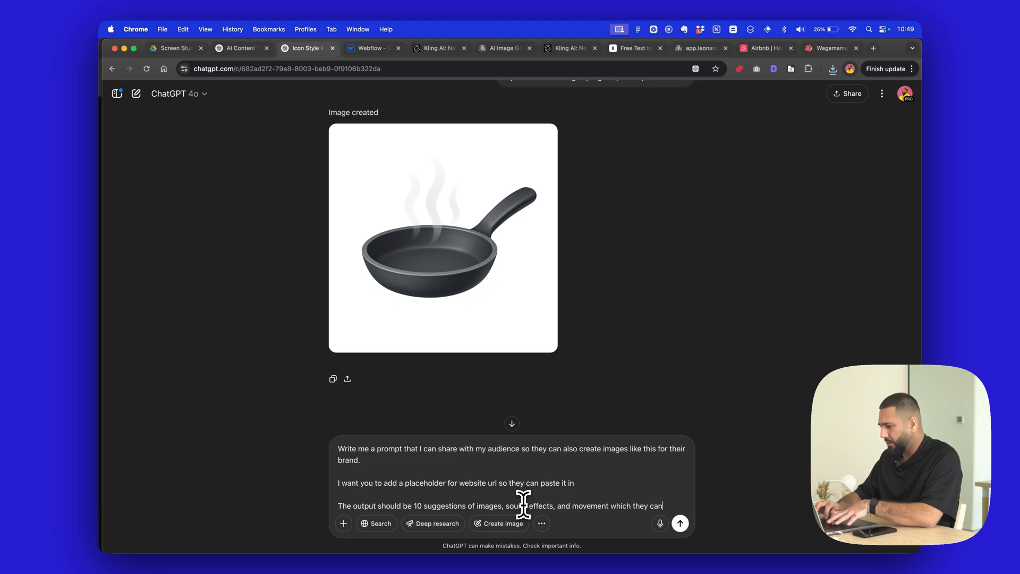
# - Finish that sentence with "which they can choose from the list and ask a follow up for it to generate the image" and send the message
pyautogui.write('ose from the list and ask a follow up for it to generate the imag')
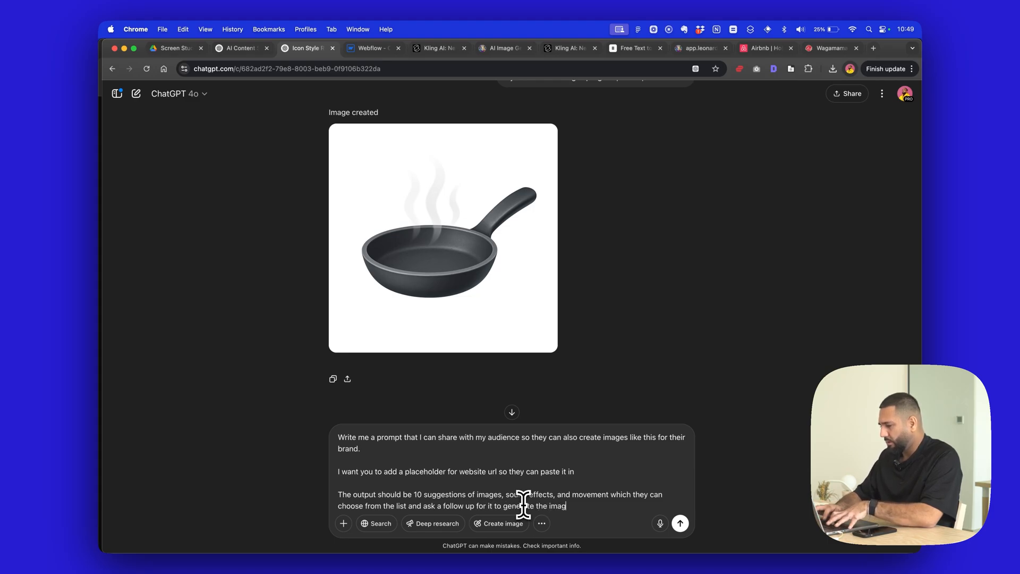
pyautogui.write('e')
pyautogui.press('Return')
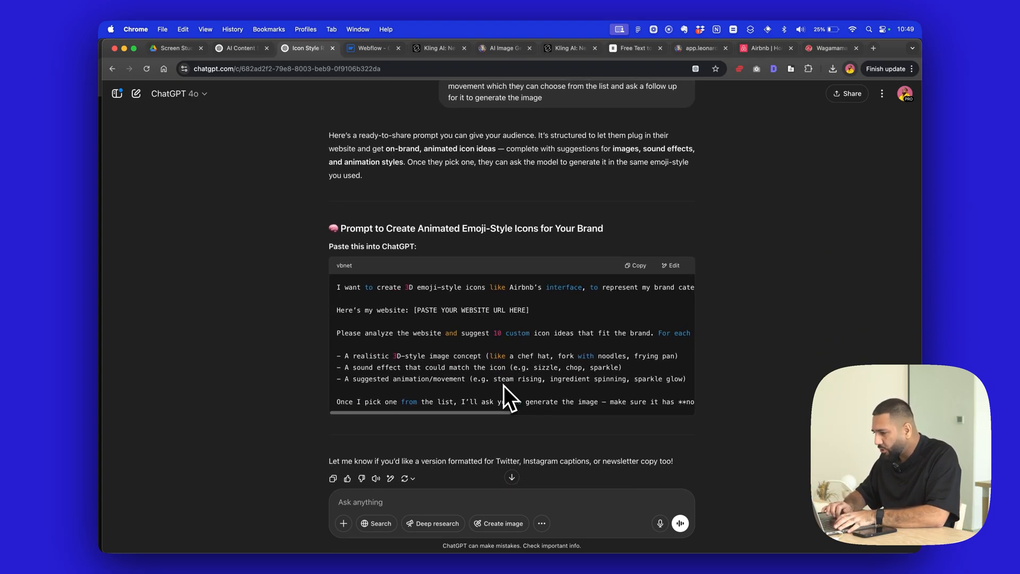
# - Reply asking not to mention AirBnB as its a new design feature they've released, and instead to add description as if the prompt had no idea
pyautogui.hscroll(5, 504, 385)
pyautogui.hscroll(-5, 504, 385)
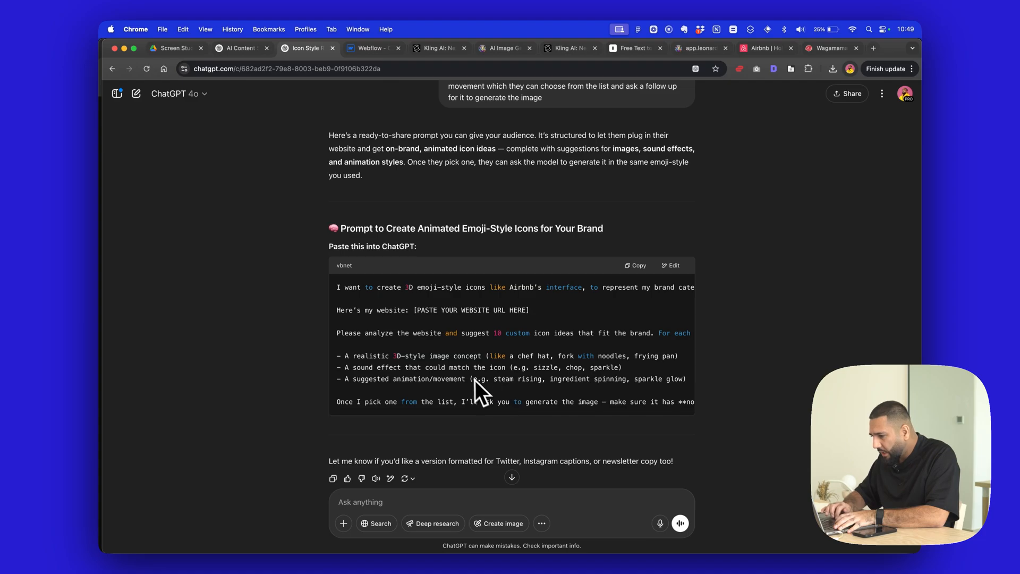
pyautogui.scroll(-1, 468, 375)
pyautogui.hscroll(3, 468, 375)
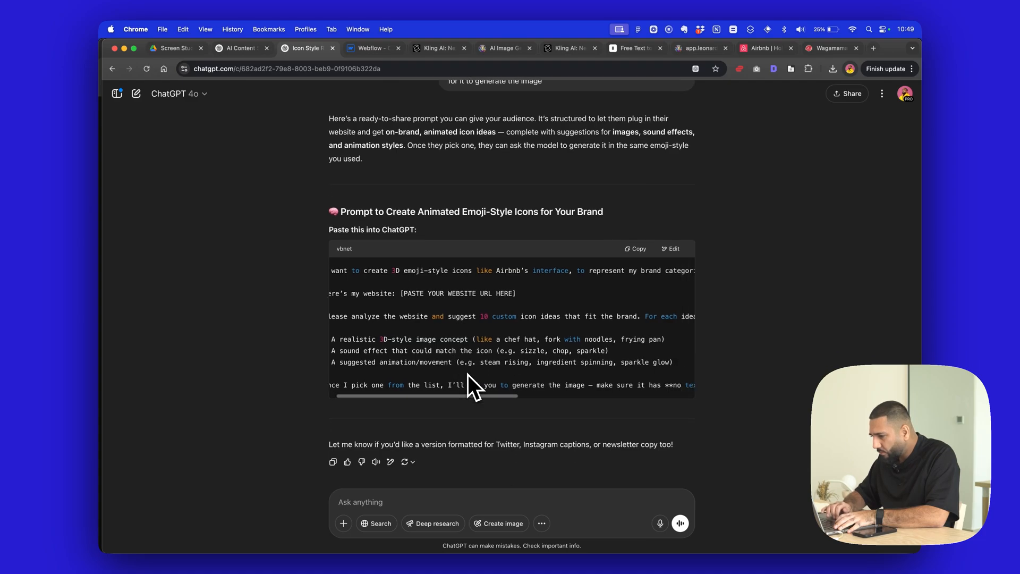
pyautogui.hscroll(4, 468, 375)
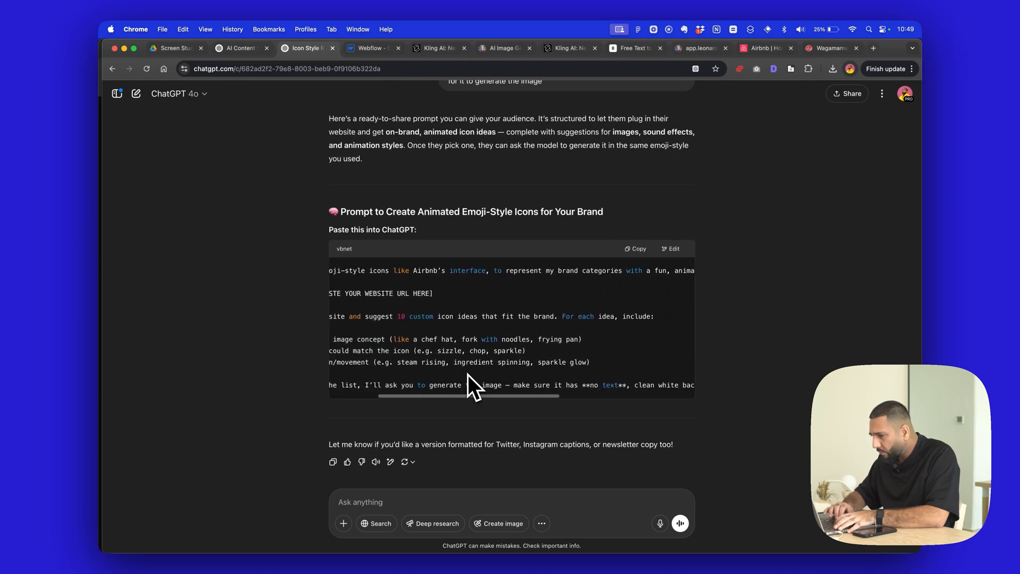
pyautogui.hscroll(-7, 467, 375)
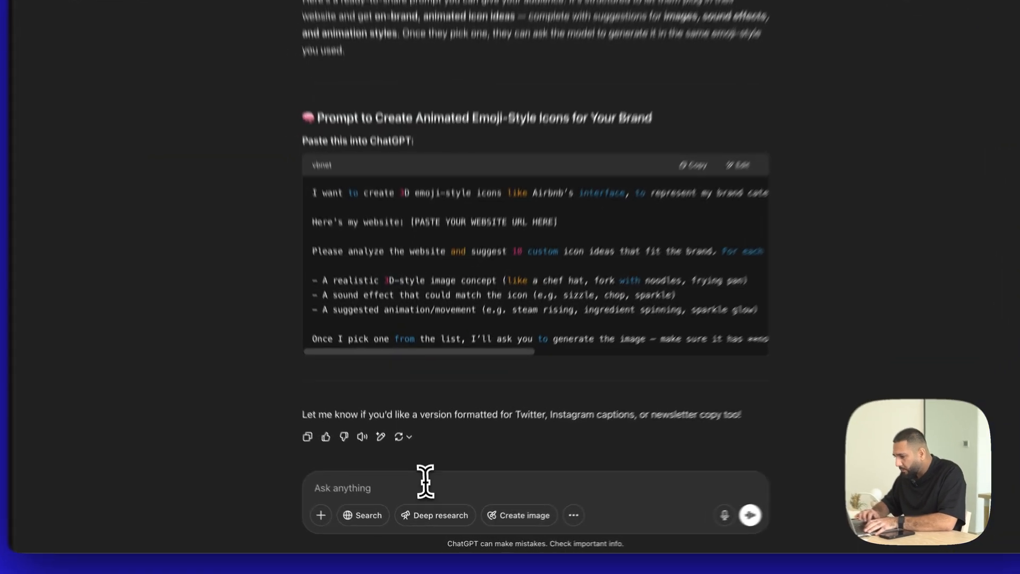
pyautogui.write("I don't want")
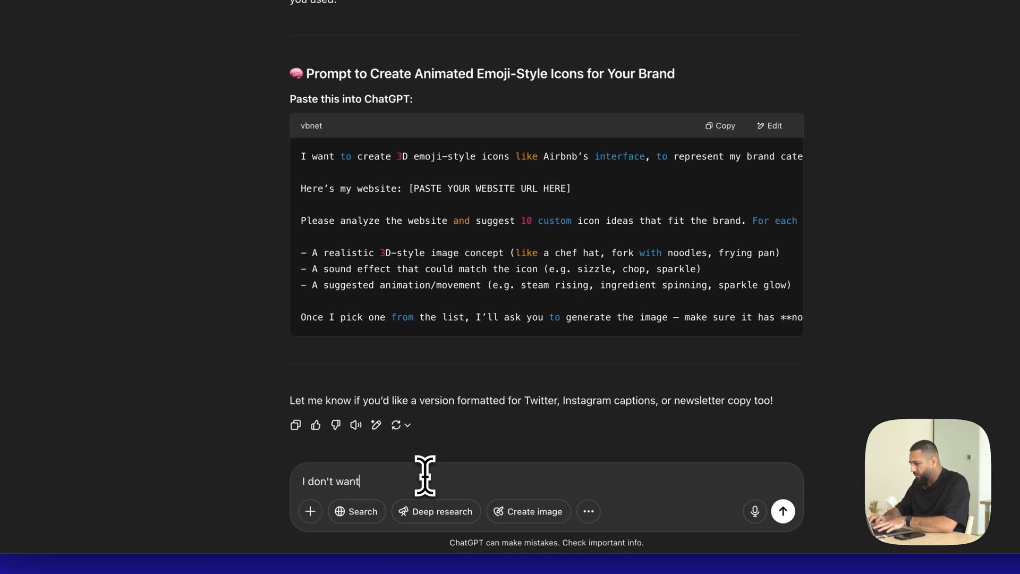
pyautogui.write(" you to mention AirBnB as its a new design feature they've released, so i ins")
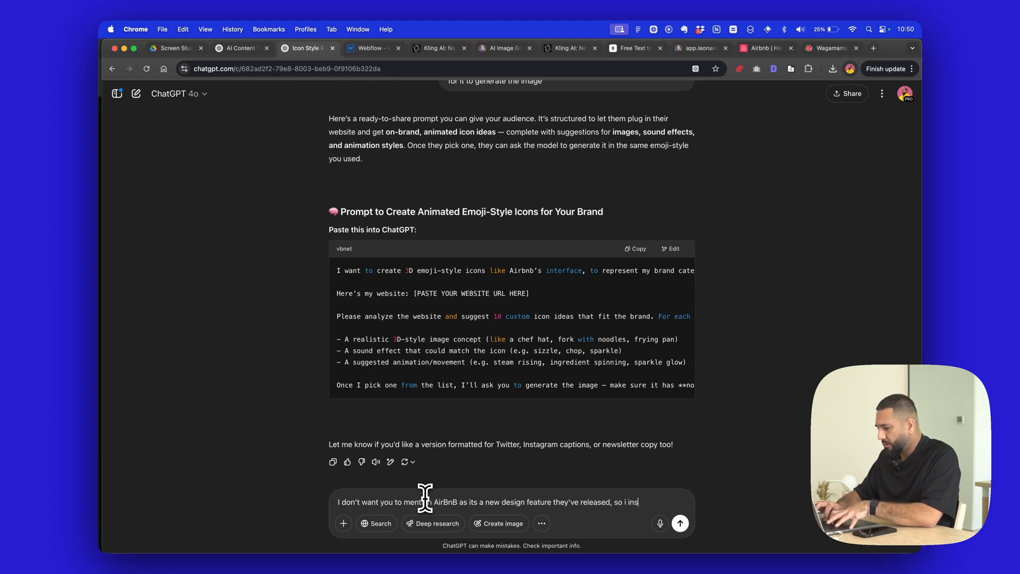
pyautogui.write('tyo')
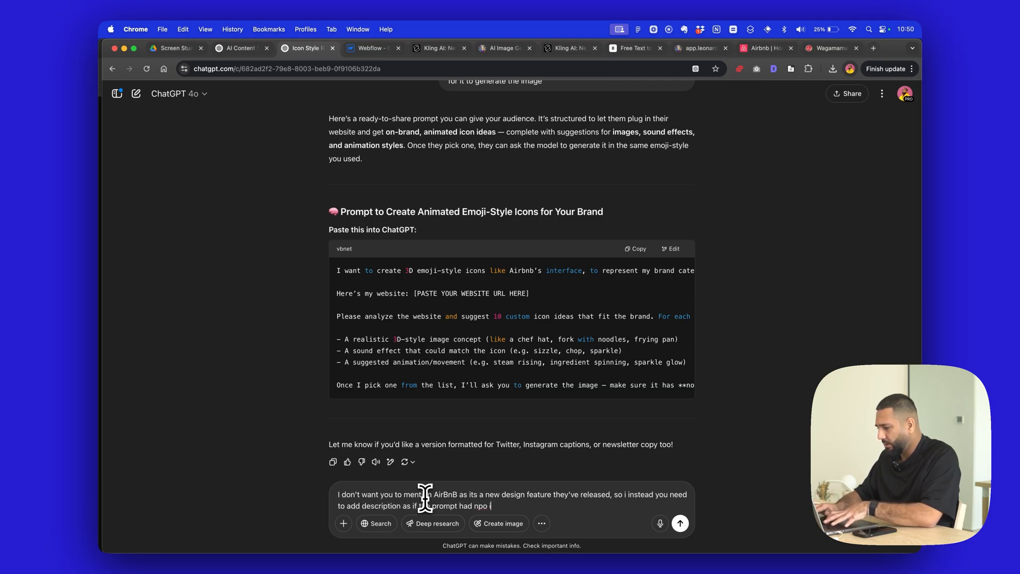
pyautogui.press('Return')
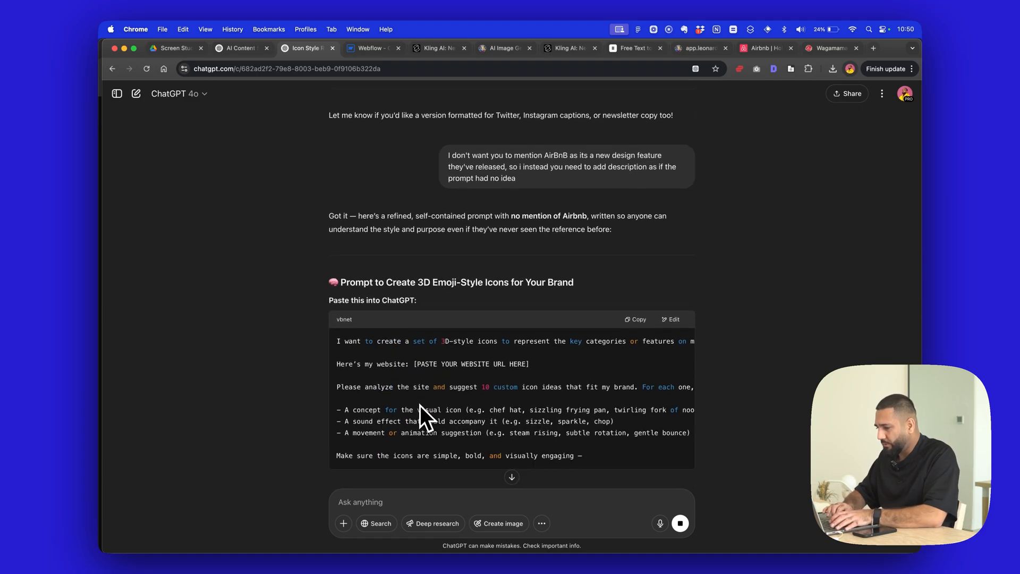
# - Review the full width of the revised 3D emoji-style icon prompt and copy it
pyautogui.hscroll(3, 503, 365)
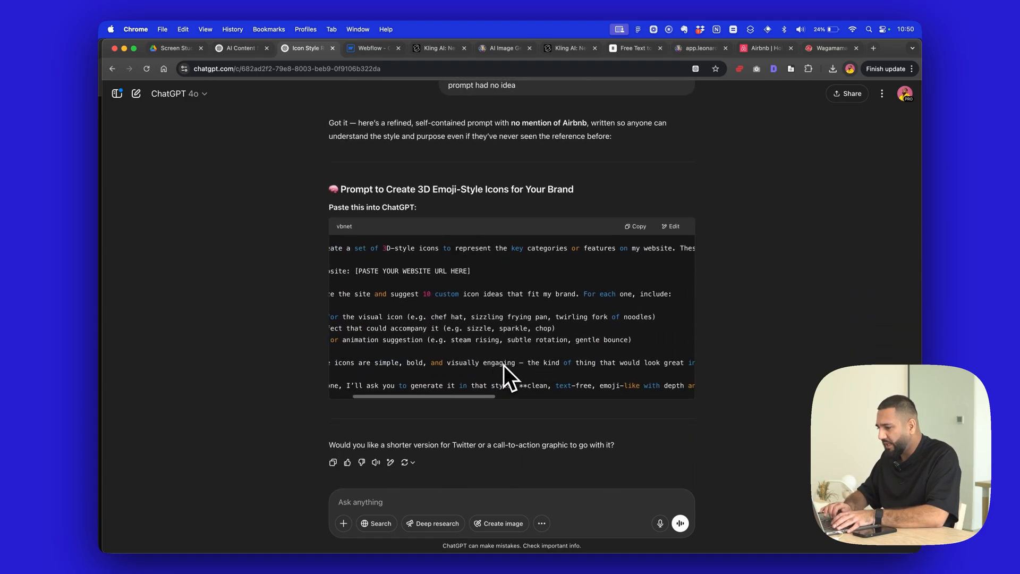
pyautogui.hscroll(5, 504, 365)
pyautogui.hscroll(-10, 503, 365)
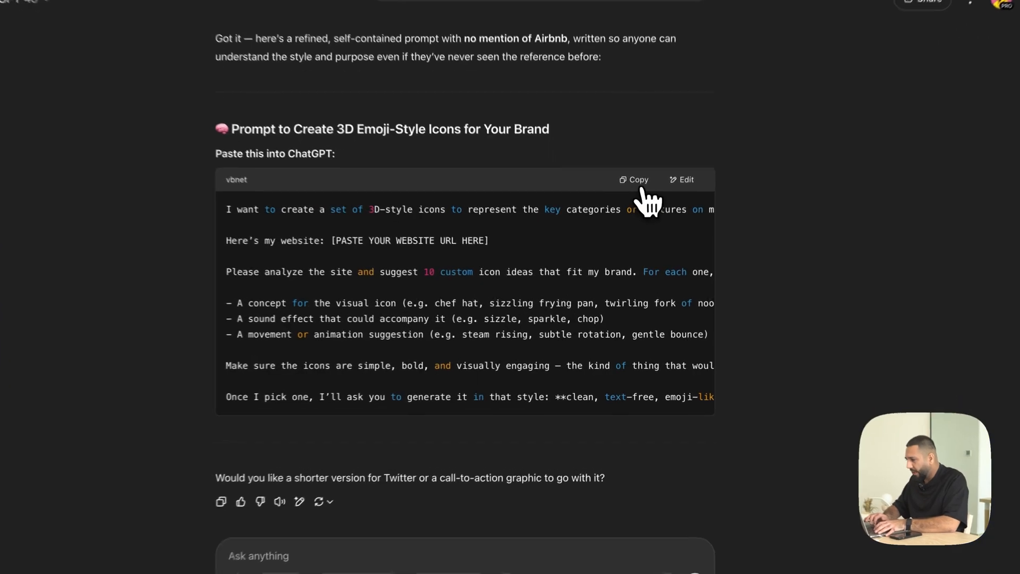
pyautogui.click(634, 226)
# - Switch to Notion and add a page named "AirBnB Style Icon Generator" to the AI Prompts table of The Prompt Show
pyautogui.click(564, 539)
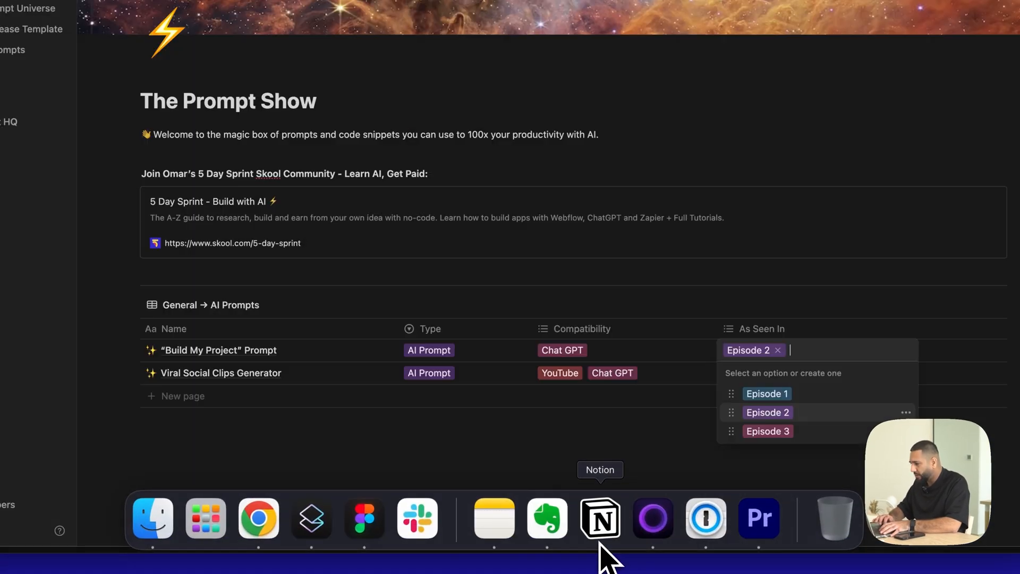
pyautogui.press('Escape')
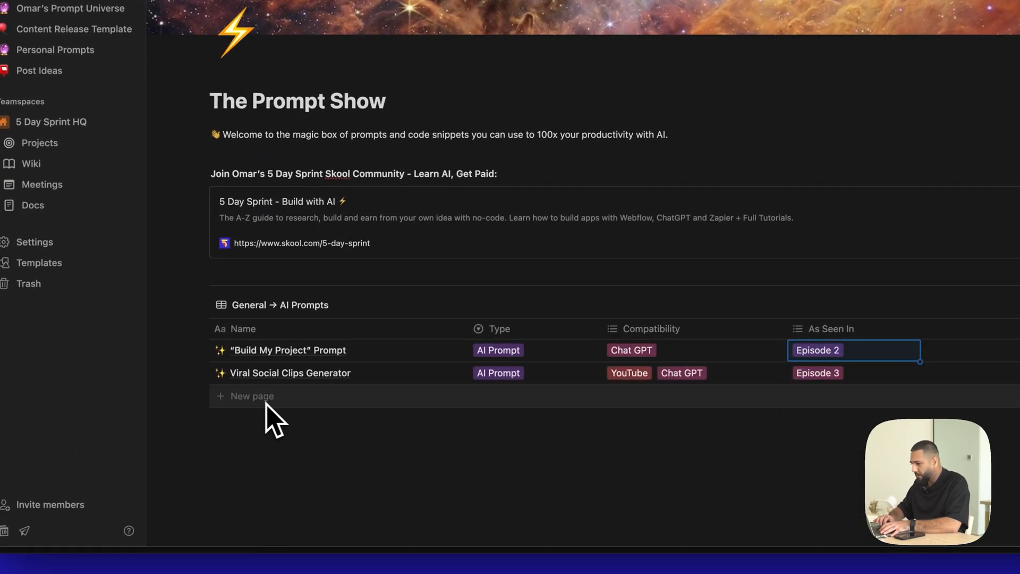
pyautogui.click(266, 402)
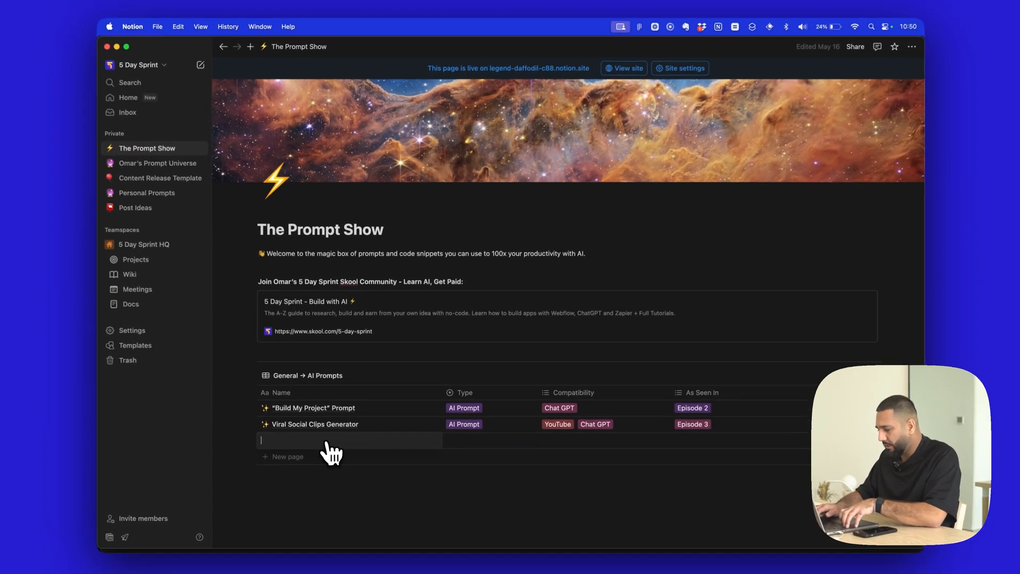
pyautogui.write('Air')
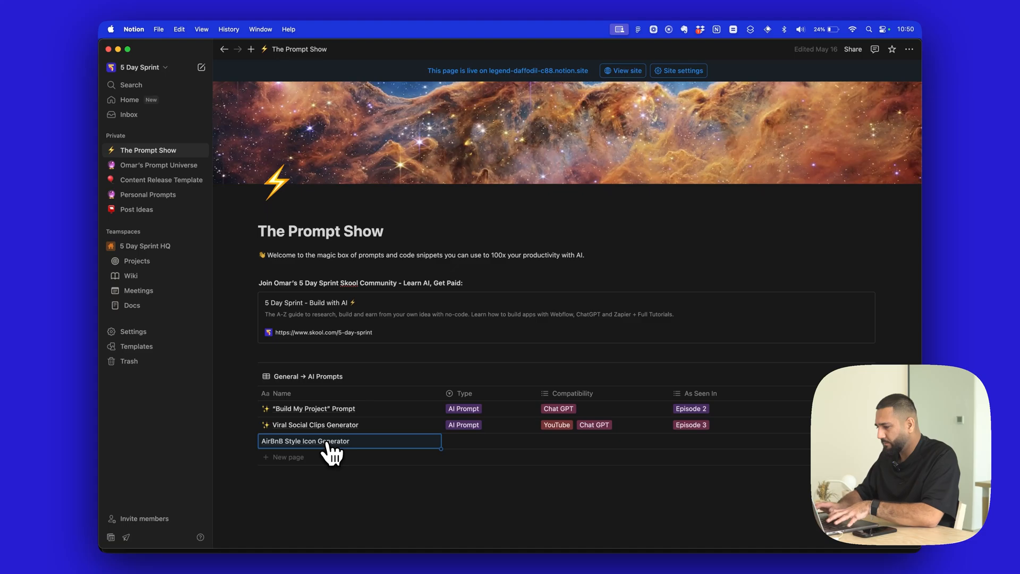
pyautogui.write('BnB Style Icon Generator')
# - Open the AirBnB Style Icon Generator page and paste the copied prompt into a new code block
pyautogui.scroll(-4, 332, 452)
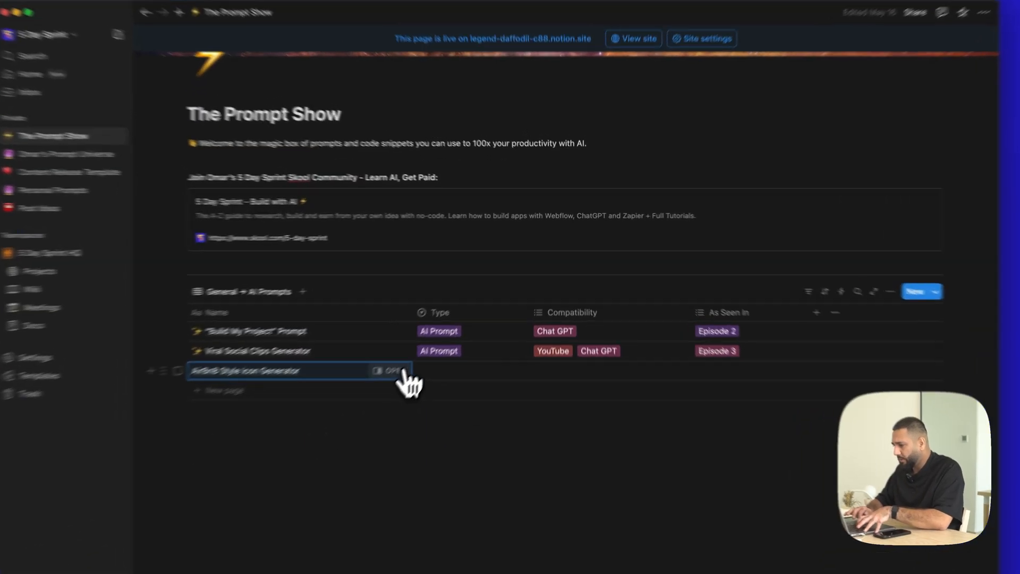
pyautogui.click(425, 342)
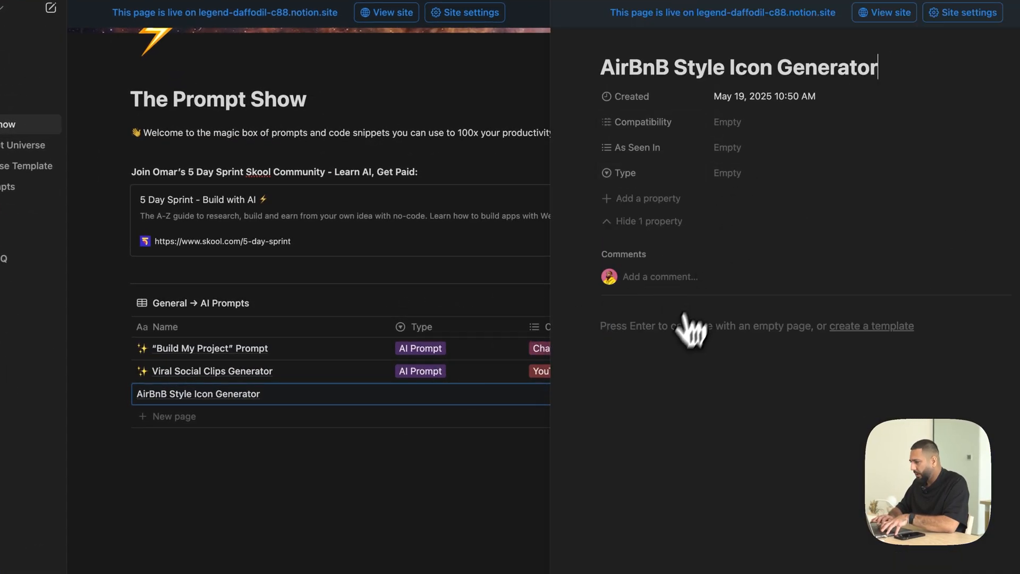
pyautogui.press('Return')
pyautogui.write('/code')
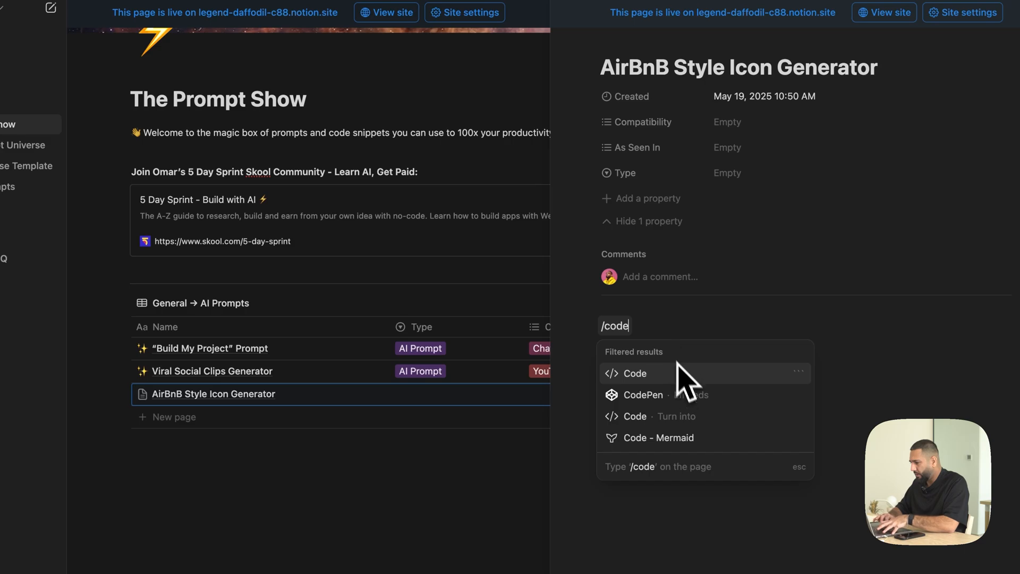
pyautogui.press('Return')
pyautogui.hotkey('ctrl', 'v')
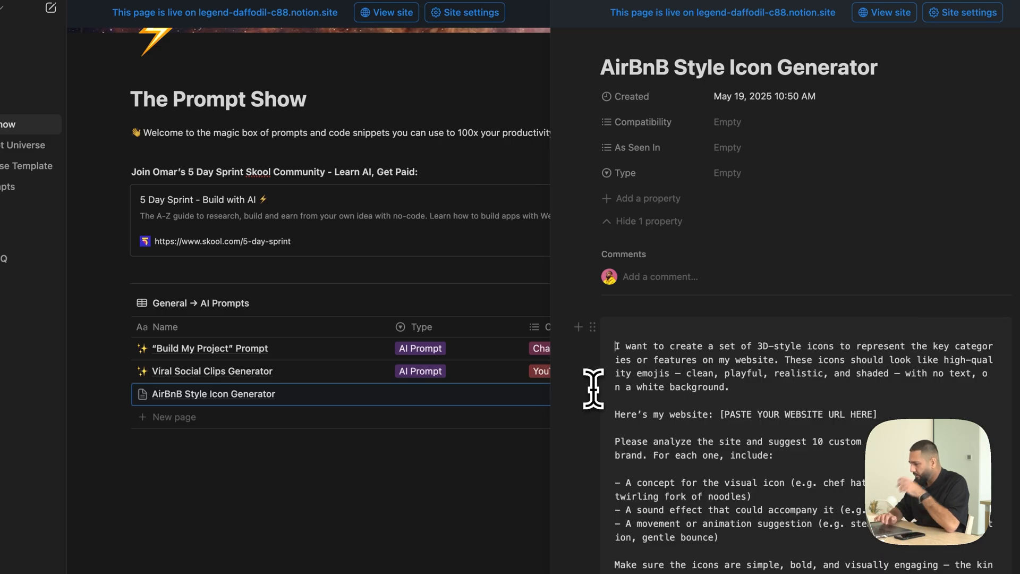
# - Switch back to ChatGPT and highlight the [PASTE YOUR WEBSITE URL HERE] placeholder in the revised prompt
pyautogui.click(464, 493)
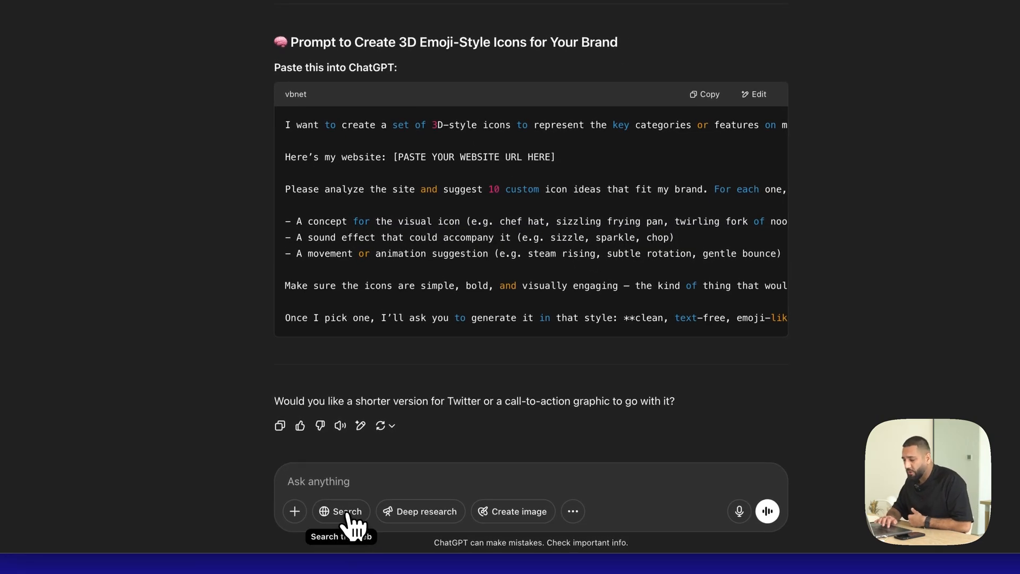
pyautogui.click(348, 523)
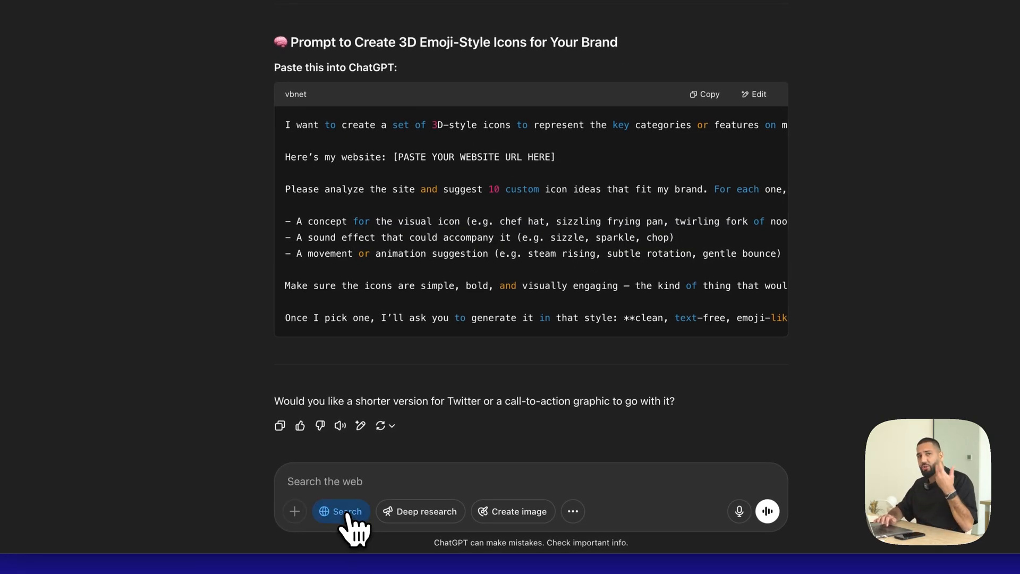
pyautogui.click(347, 513)
pyautogui.moveTo(393, 157); pyautogui.dragTo(612, 161)
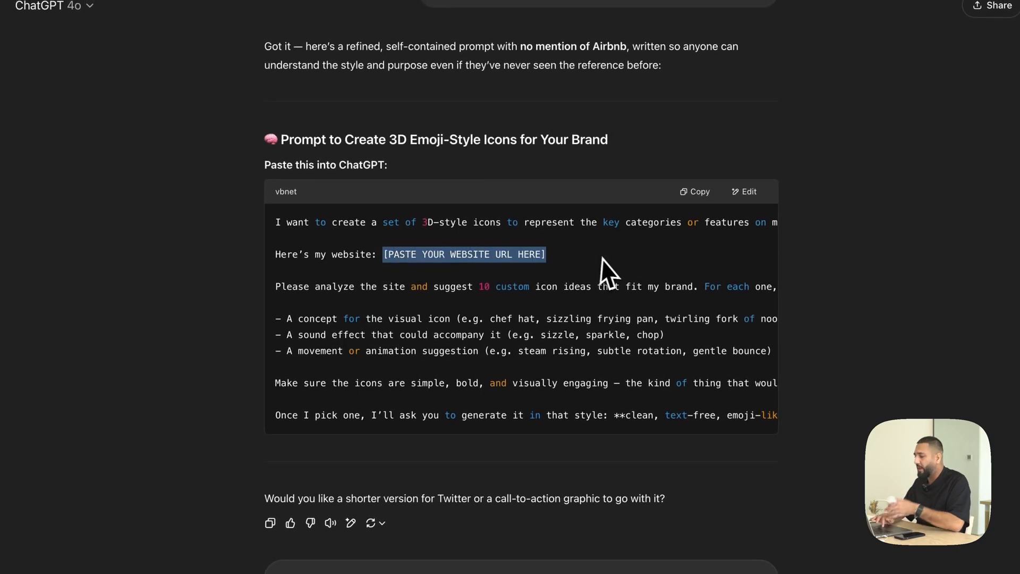
pyautogui.click(608, 273)
# - Look back through the conversation's numbered icon ideas and the image generated for number 8, returning to the revised prompt
pyautogui.scroll(20, 608, 276)
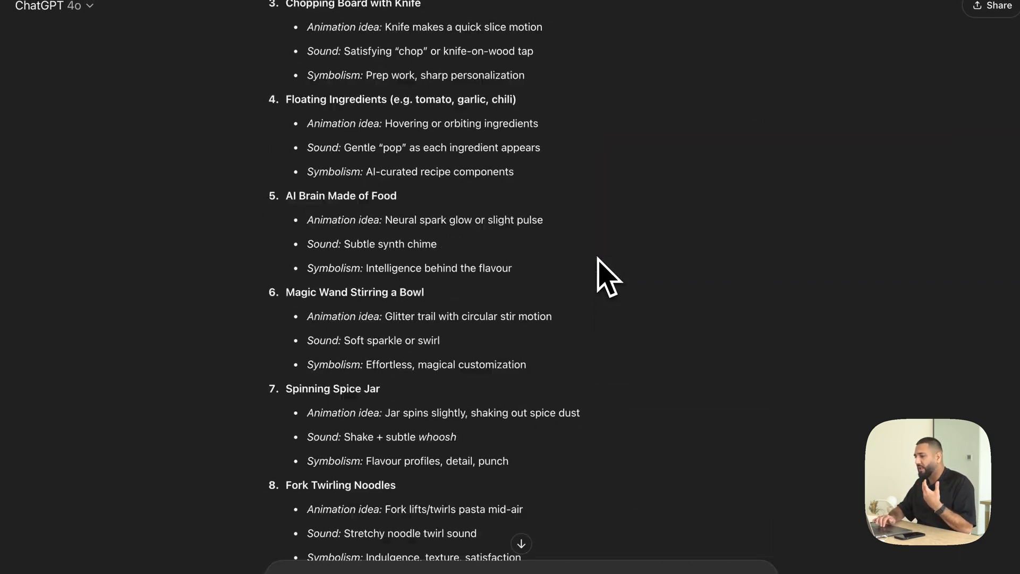
pyautogui.scroll(8, 597, 258)
pyautogui.scroll(-5, 598, 260)
pyautogui.scroll(-6, 481, 390)
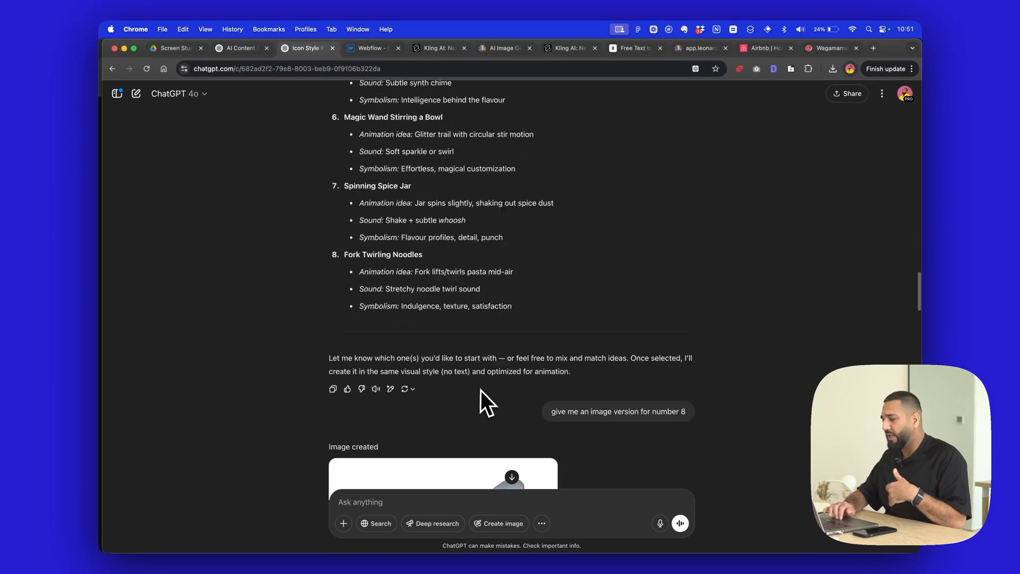
pyautogui.scroll(-10, 480, 390)
pyautogui.scroll(8, 479, 388)
pyautogui.scroll(-2, 501, 373)
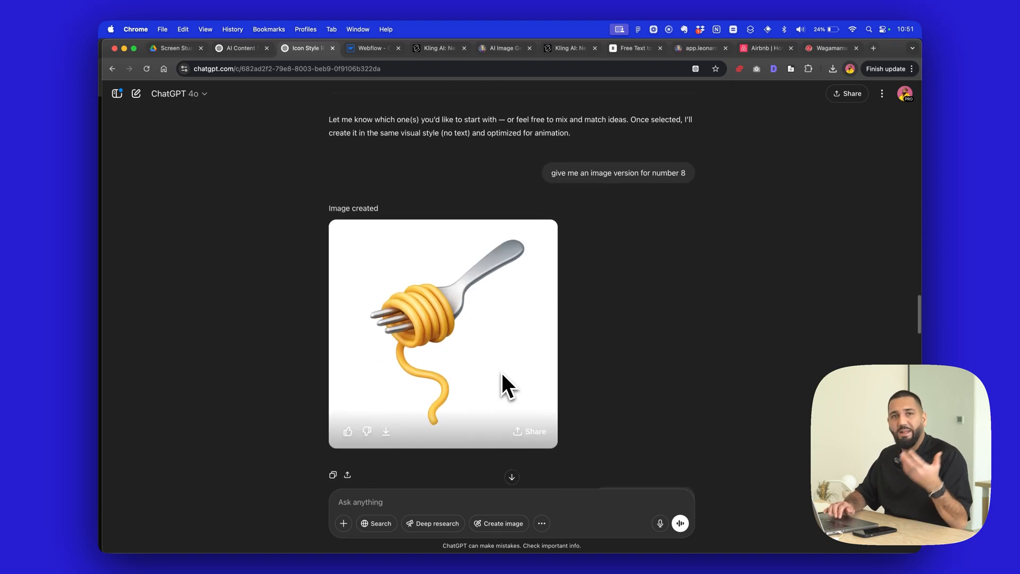
pyautogui.scroll(-15, 502, 372)
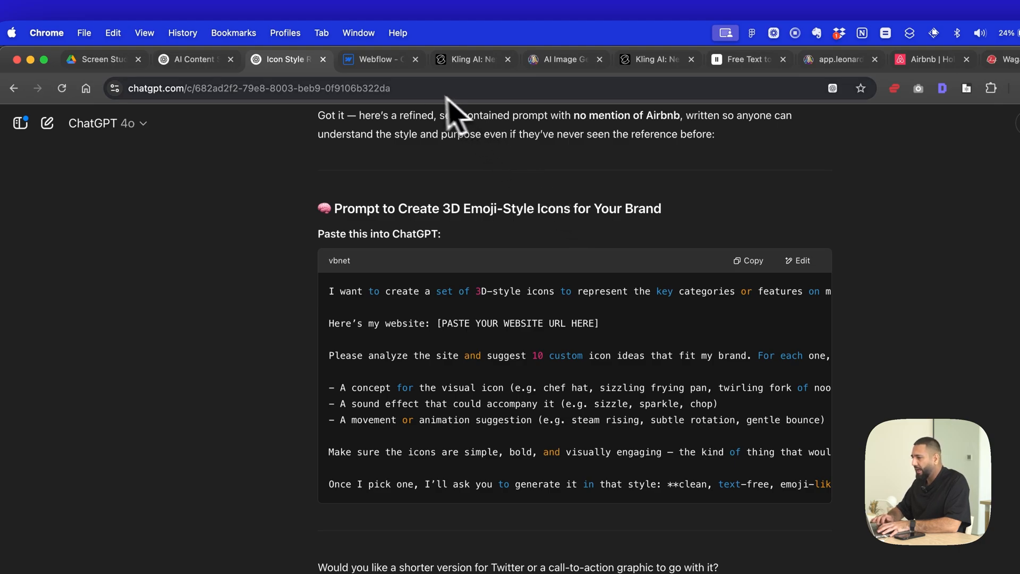
# - Switch to Kling AI, look over its homepage and open the video generator in the Kling web app
pyautogui.click(457, 68)
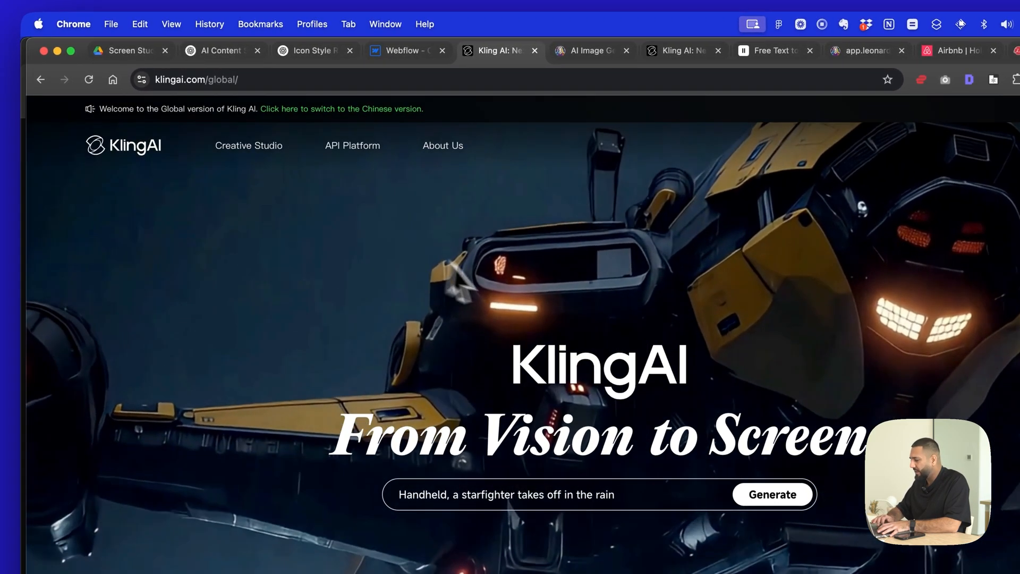
pyautogui.scroll(-3, 468, 296)
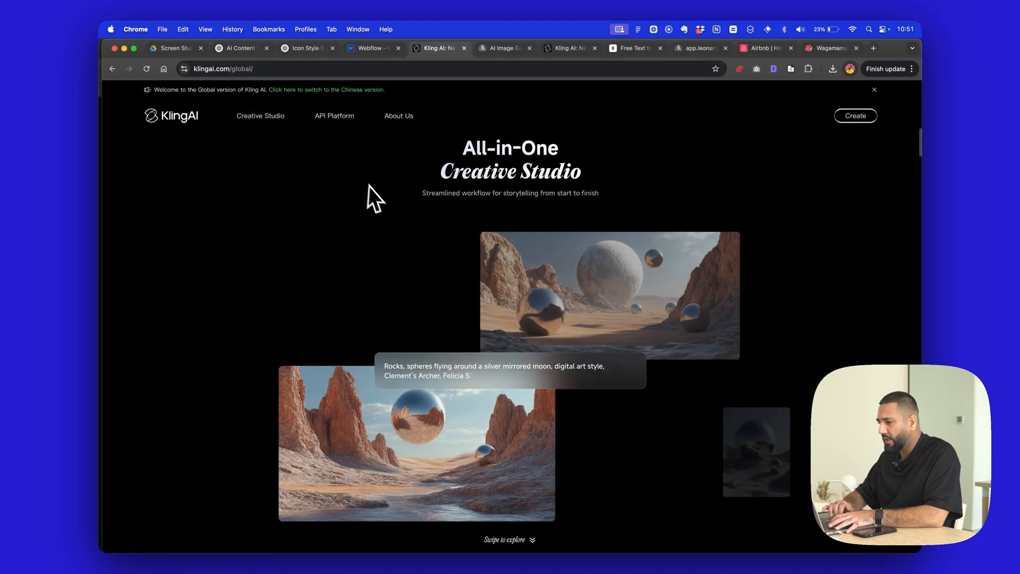
pyautogui.scroll(3, 375, 190)
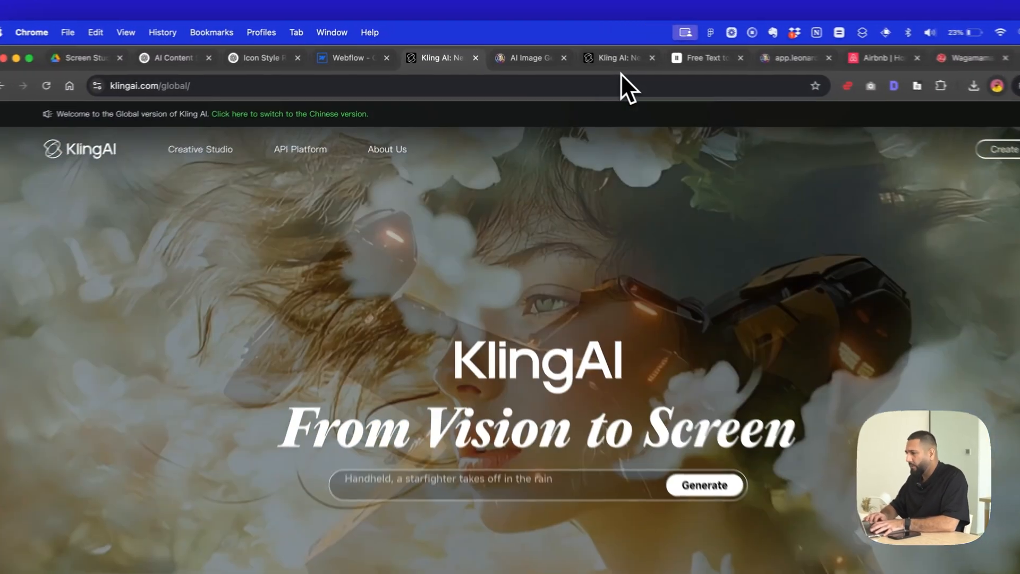
pyautogui.moveTo(568, 51); pyautogui.dragTo(526, 63)
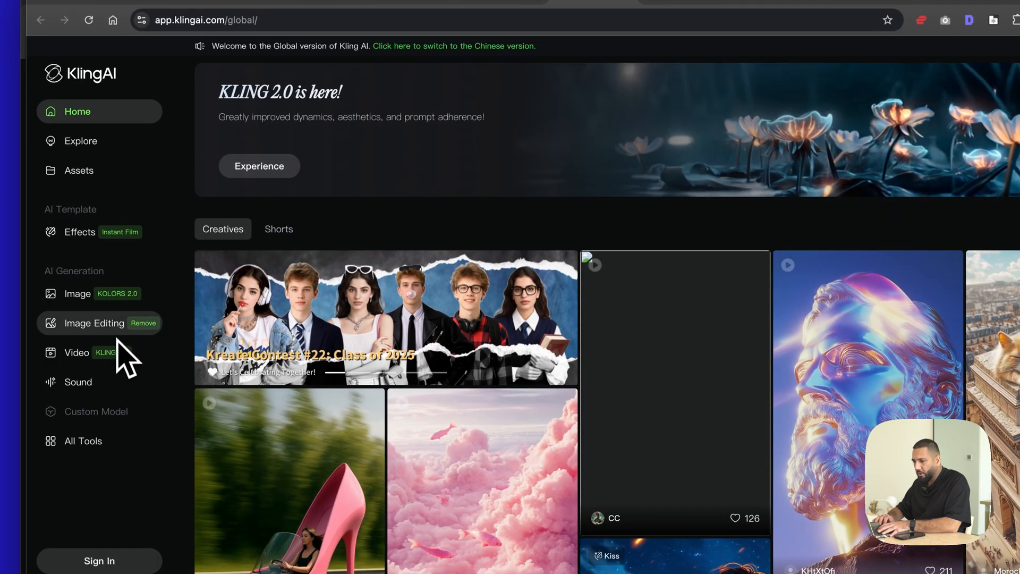
pyautogui.click(101, 355)
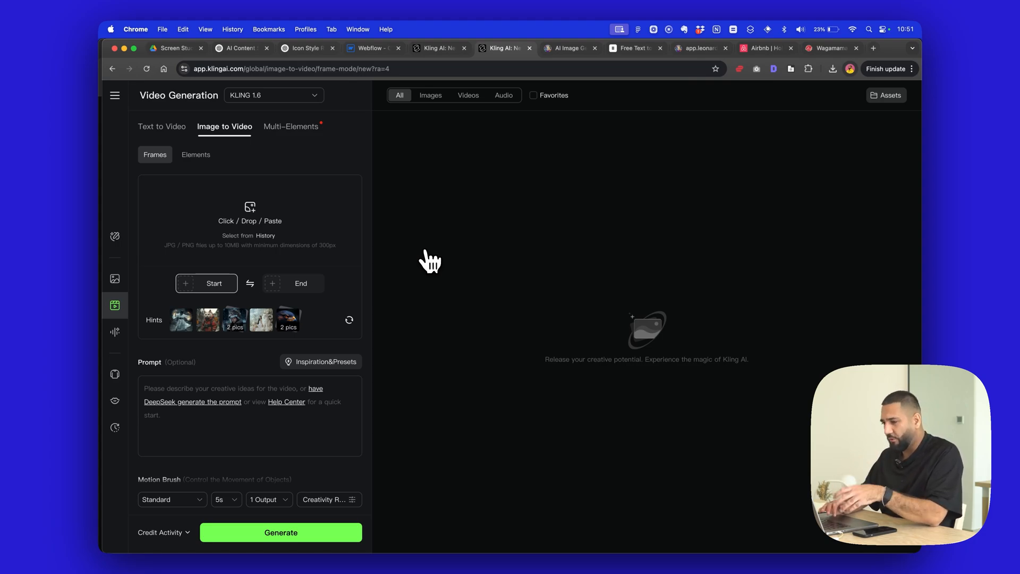
# - Try to add the downloaded ChatGPT image as the start frame, and sign in to Kling AI with the Google account
pyautogui.click(833, 69)
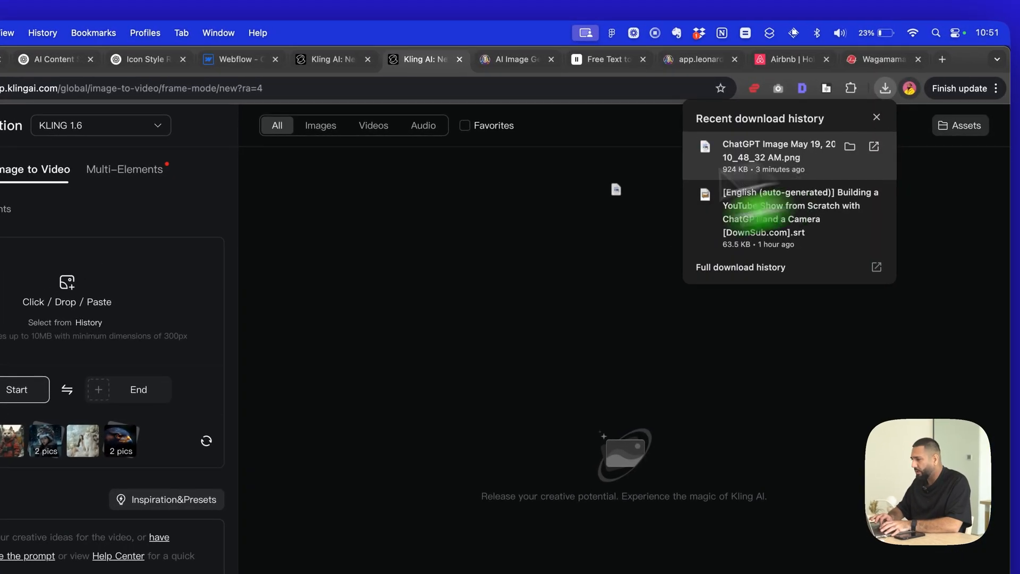
pyautogui.moveTo(729, 167); pyautogui.dragTo(117, 300)
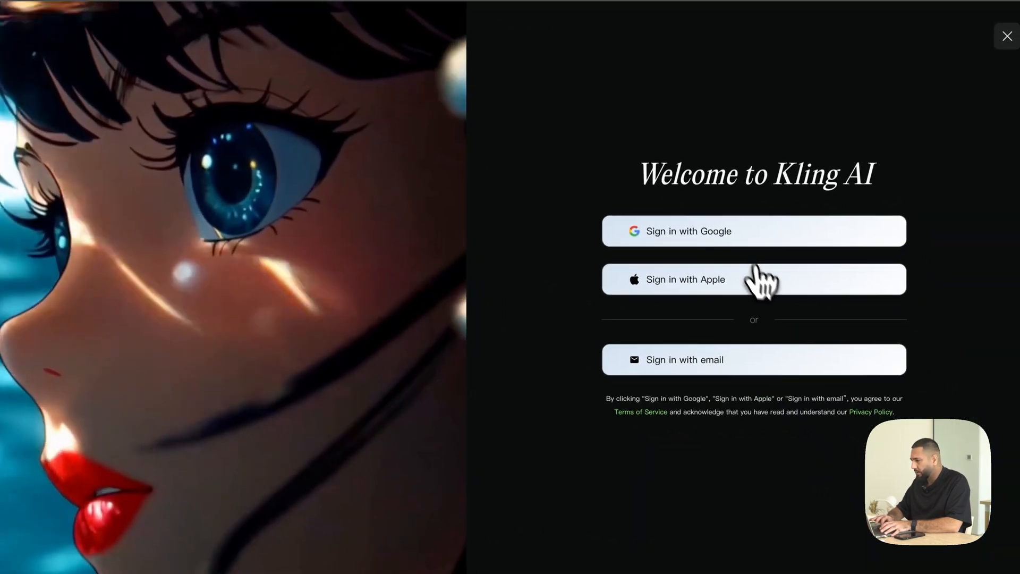
pyautogui.click(777, 286)
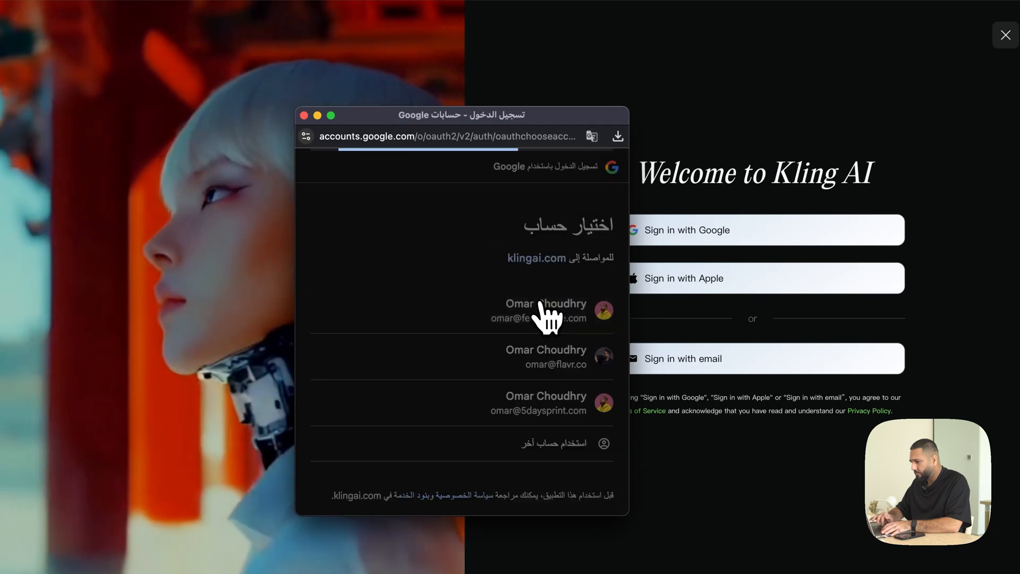
pyautogui.click(542, 311)
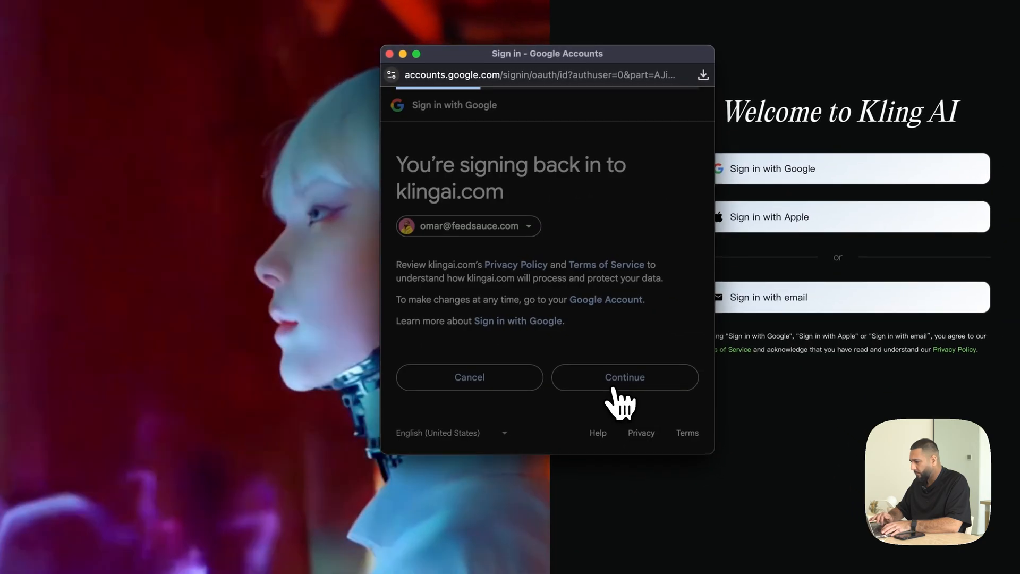
pyautogui.click(626, 393)
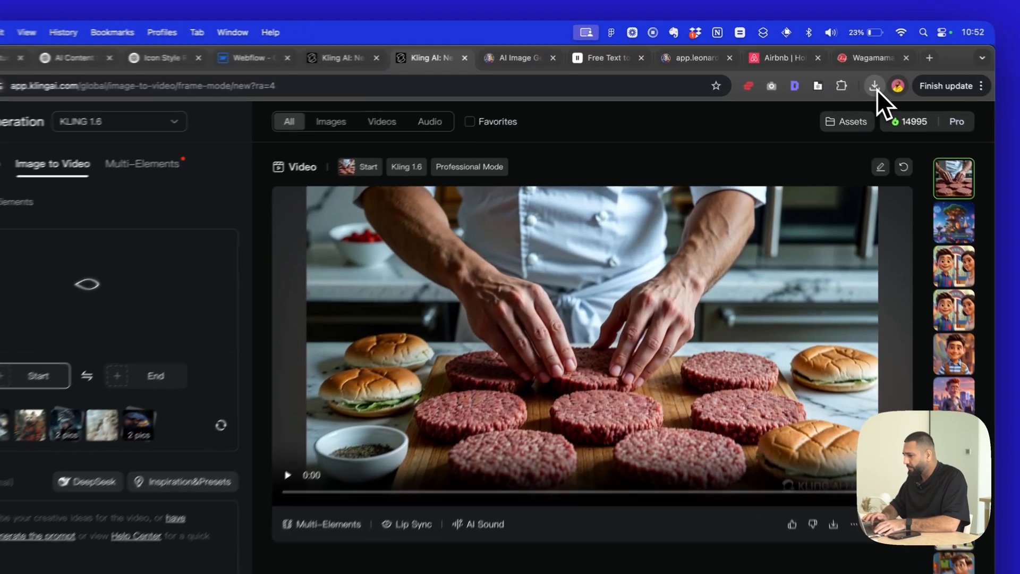
# - Add the downloaded ChatGPT image of the pasta-wrapped fork as the start frame of the image-to-video generation
pyautogui.click(833, 69)
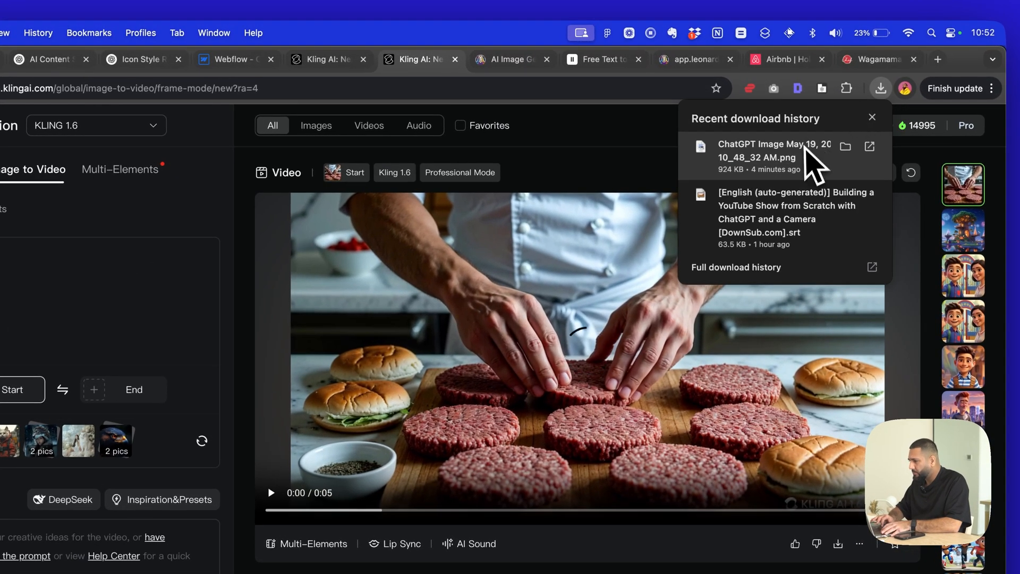
pyautogui.moveTo(811, 159); pyautogui.dragTo(107, 340)
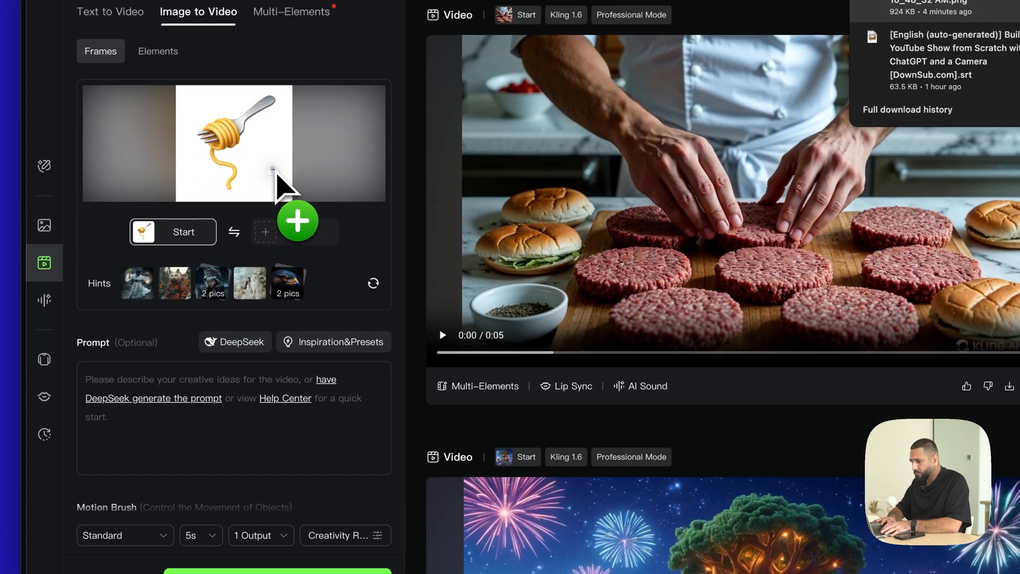
pyautogui.moveTo(276, 175); pyautogui.dragTo(276, 189)
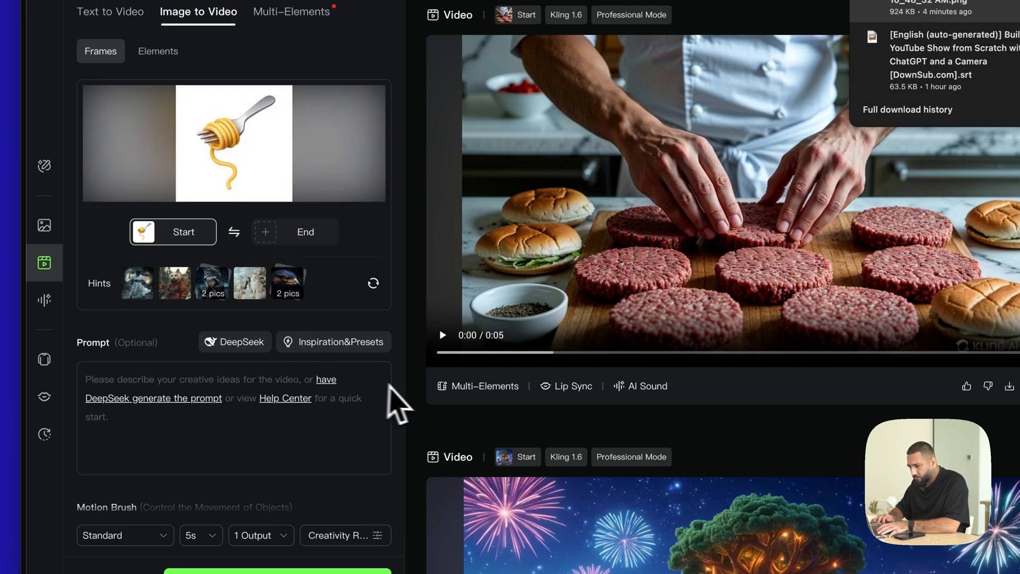
pyautogui.click(406, 387)
# - Check the duration, quality mode and negative prompt options, and generate one 5s Standard video from the fork image without a prompt
pyautogui.scroll(-1, 272, 419)
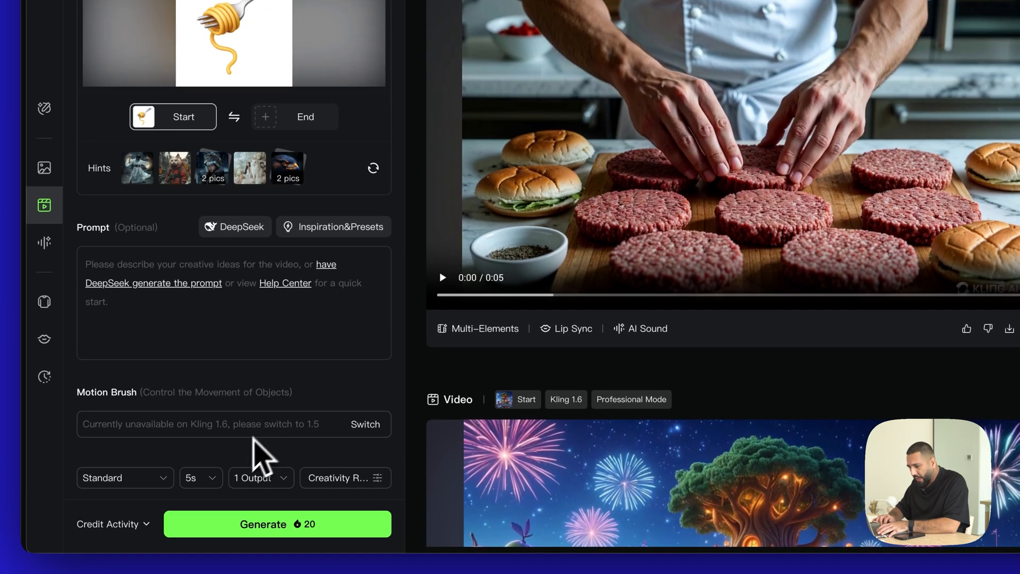
pyautogui.click(209, 489)
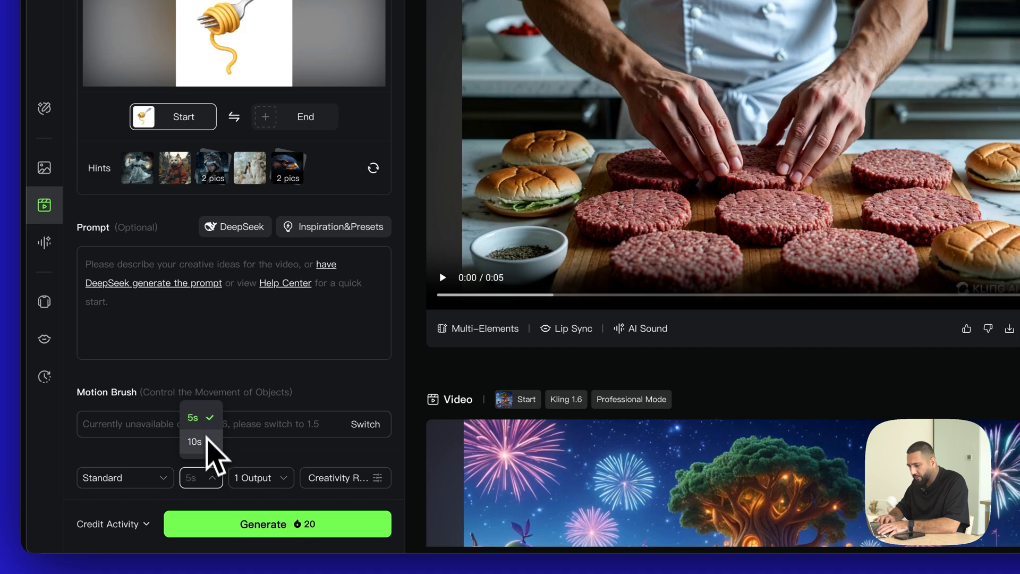
pyautogui.click(163, 451)
pyautogui.click(153, 478)
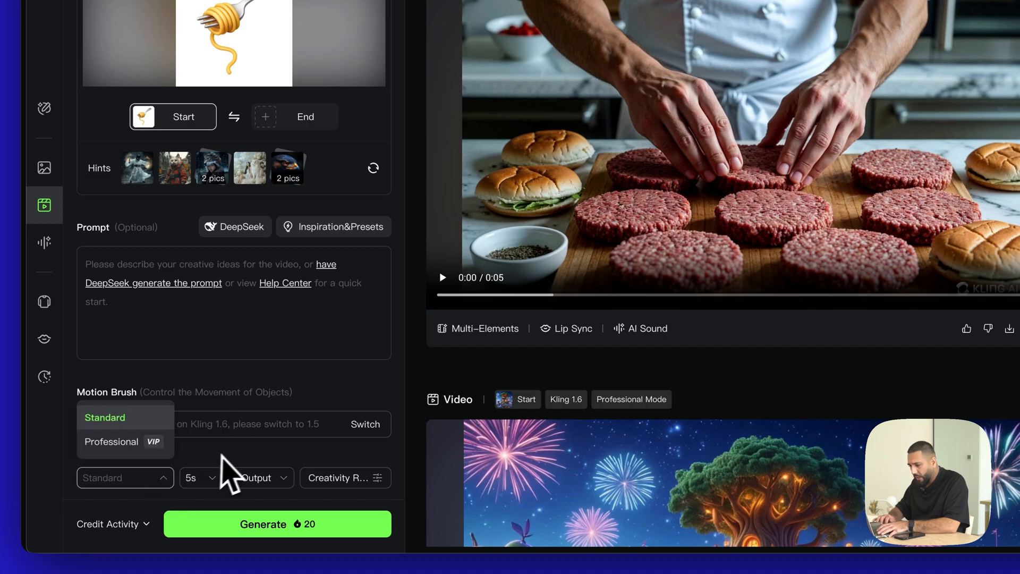
pyautogui.click(234, 463)
pyautogui.scroll(-5, 243, 391)
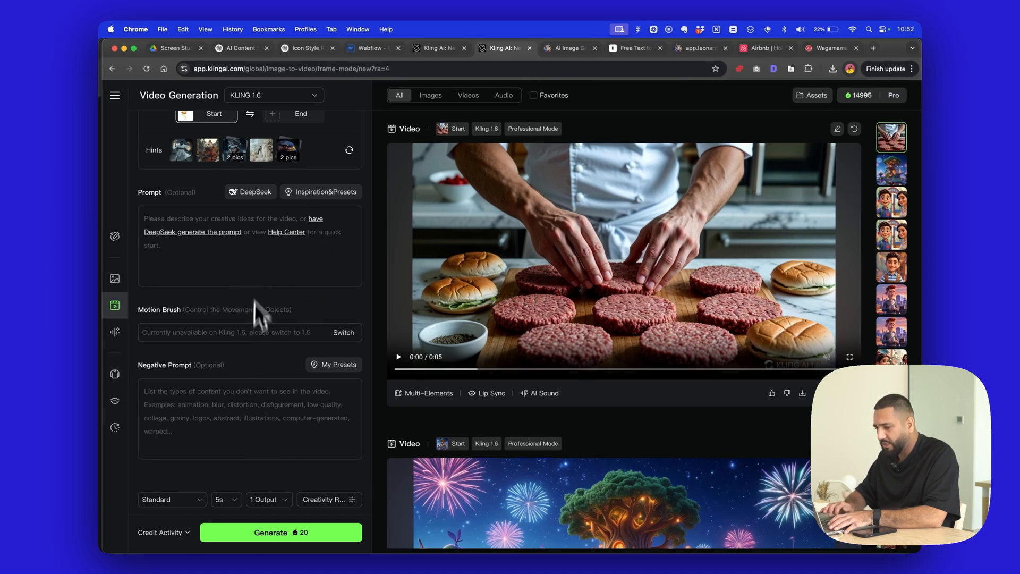
pyautogui.scroll(4, 276, 419)
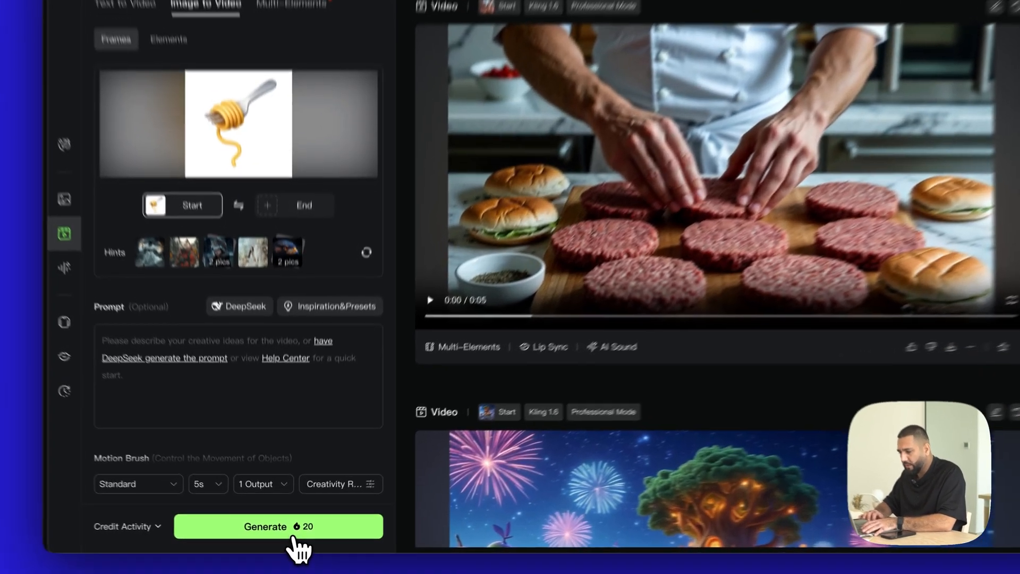
pyautogui.click(271, 536)
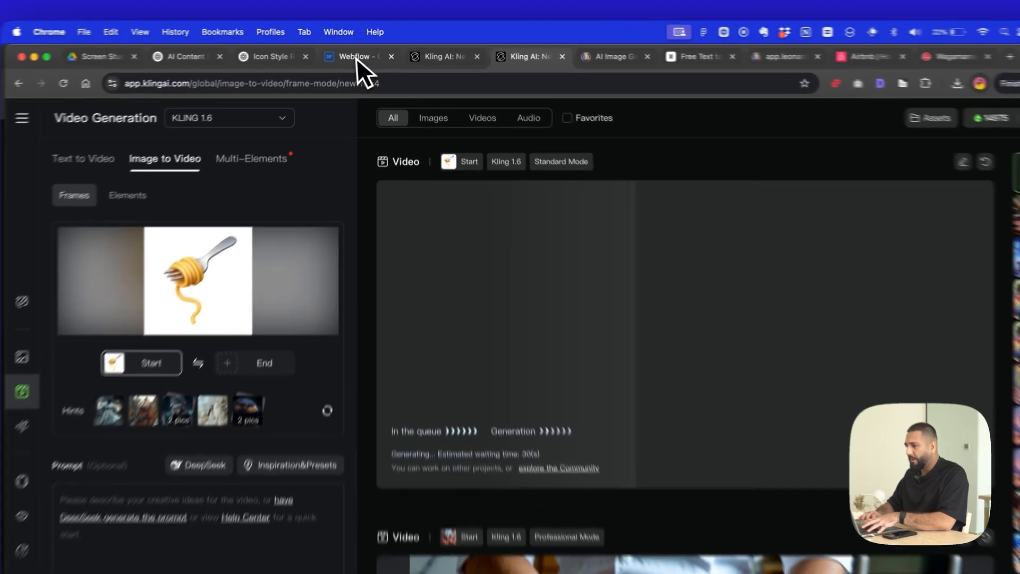
# - Glance at the Webflow project, and examine Airbnb's animated icons by switching between Homes, Services and Experiences
pyautogui.click(367, 47)
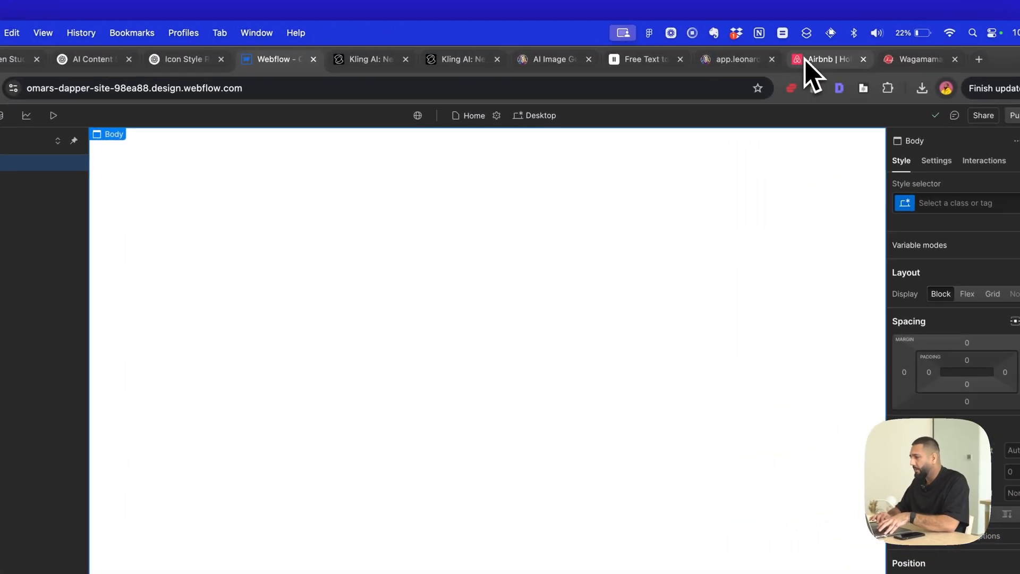
pyautogui.click(760, 48)
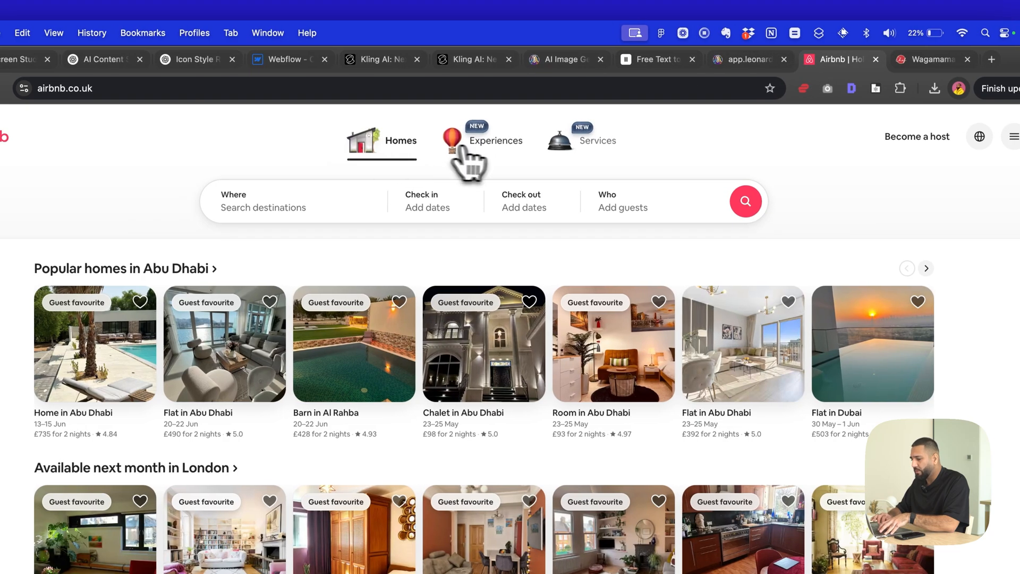
pyautogui.click(486, 152)
pyautogui.click(399, 155)
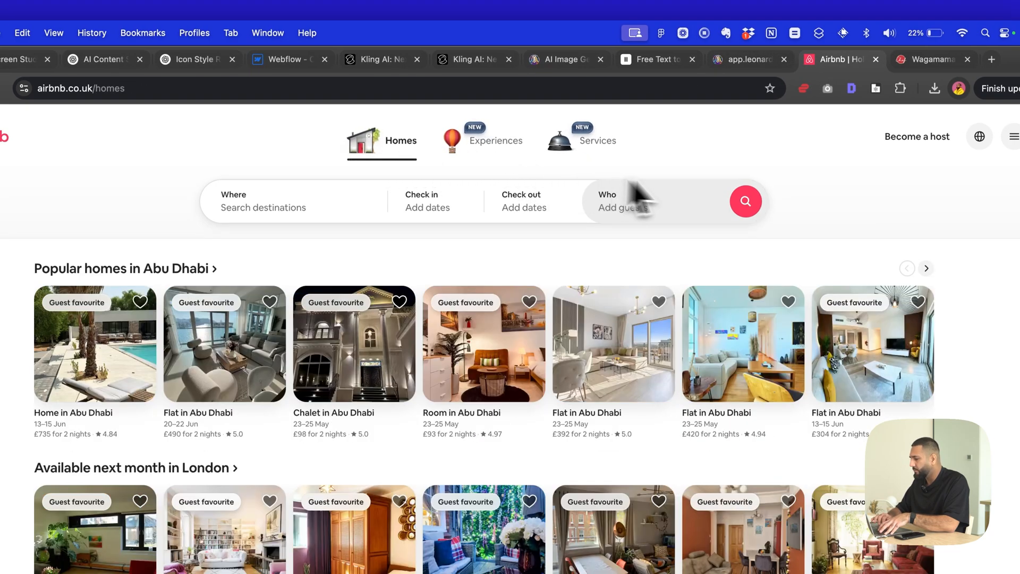
pyautogui.click(567, 154)
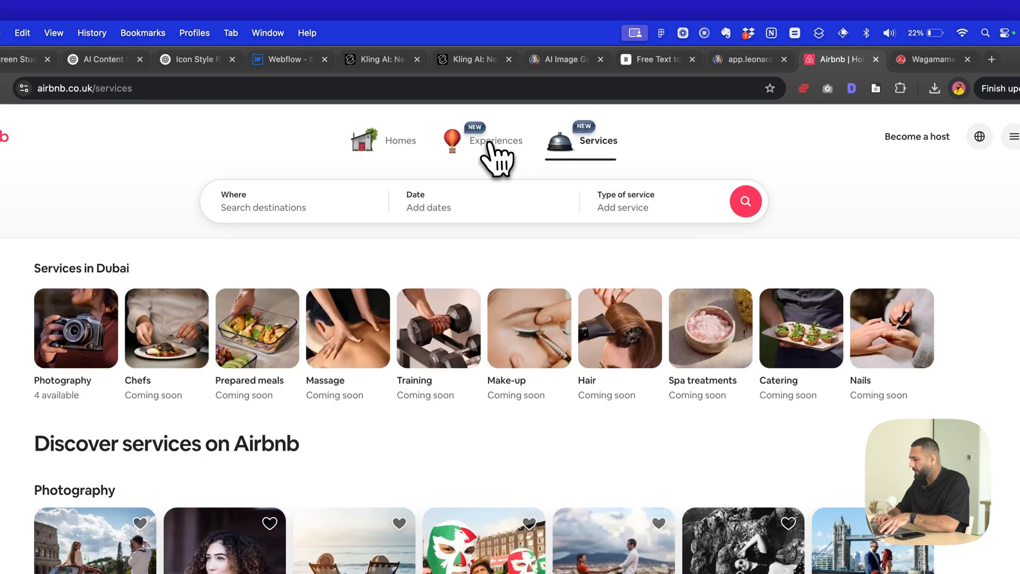
pyautogui.click(488, 150)
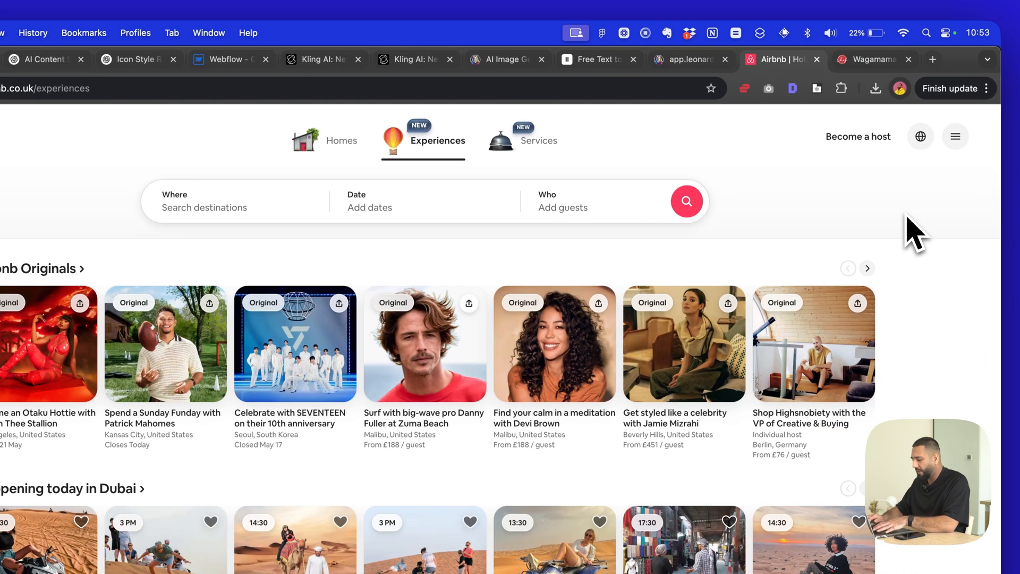
# - Open the IconScout website in a new browser tab
pyautogui.press('super+t')
pyautogui.write('icon')
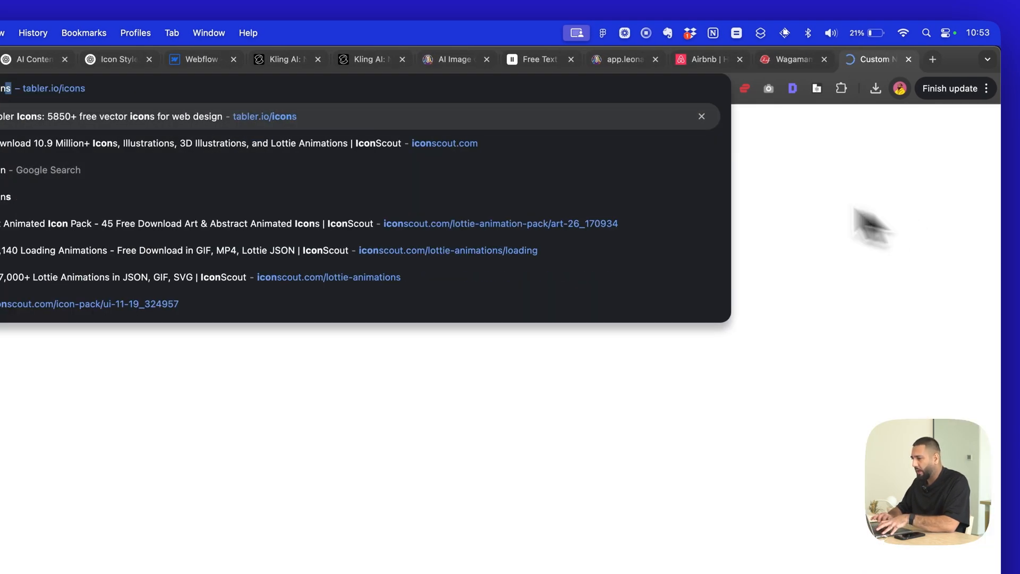
pyautogui.click(517, 154)
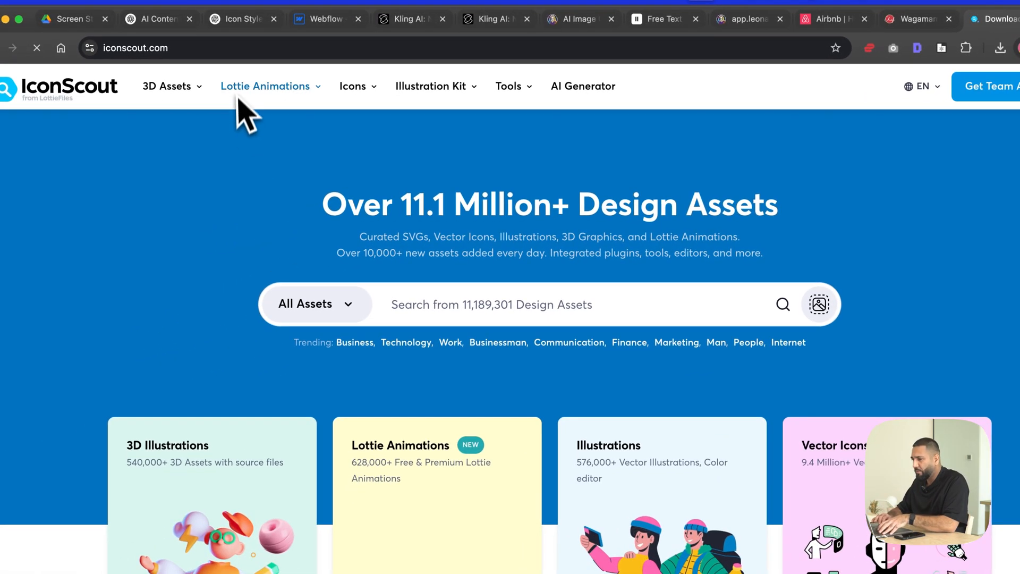
# - Limit the IconScout search to Lottie Animations and search for "frying pan"
pyautogui.click(319, 311)
pyautogui.click(334, 397)
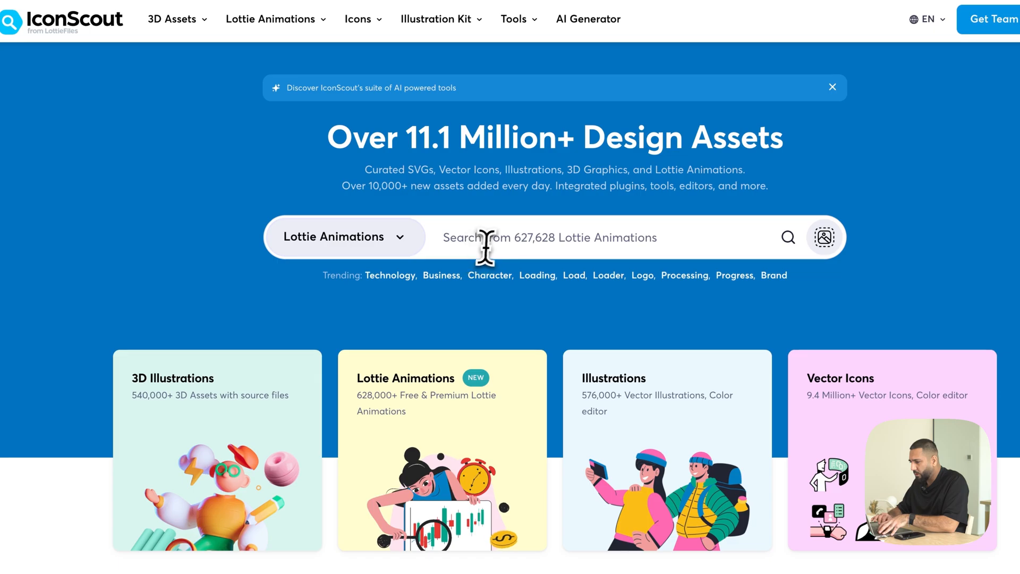
pyautogui.click(485, 249)
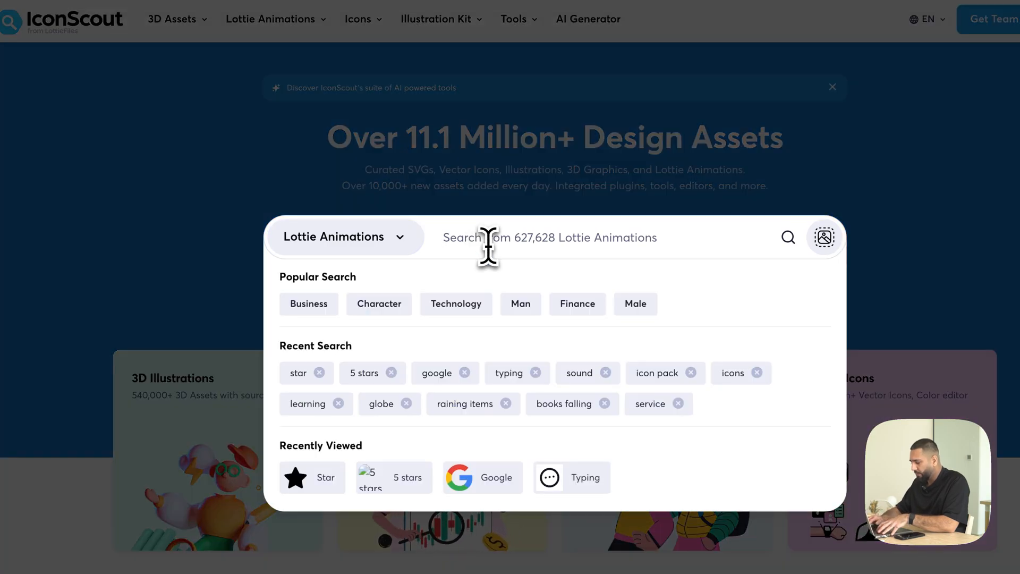
pyautogui.write('frying pan')
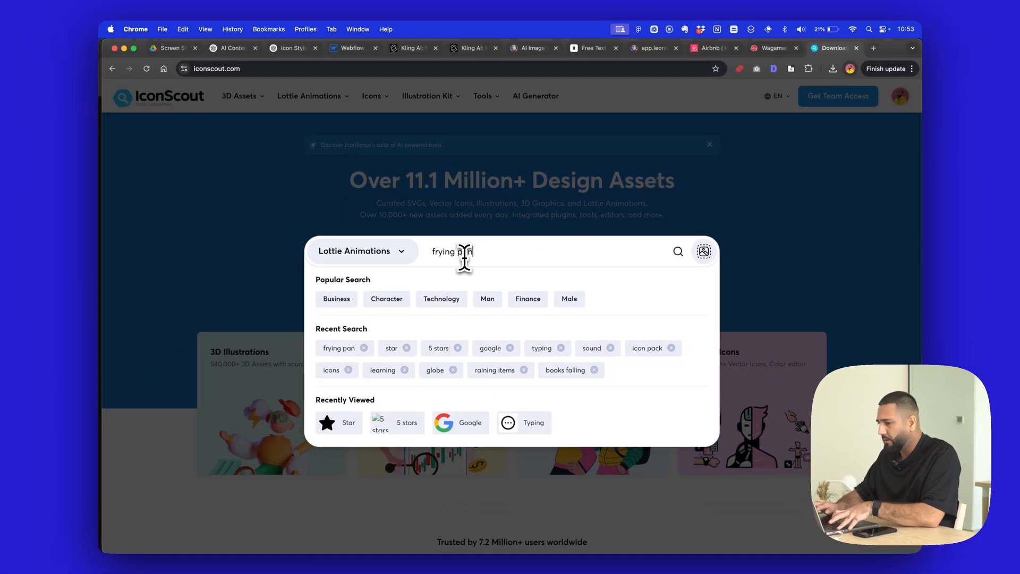
pyautogui.press('Return')
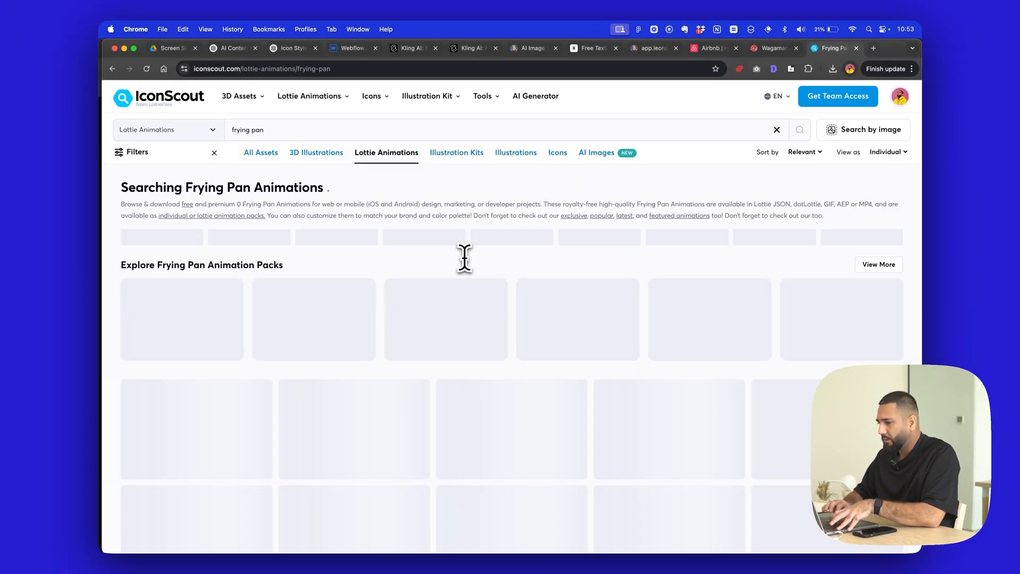
# - Browse the frying pan animations and download the blue-handled pan tossing vegetables as Lottie JSON
pyautogui.scroll(-3, 501, 204)
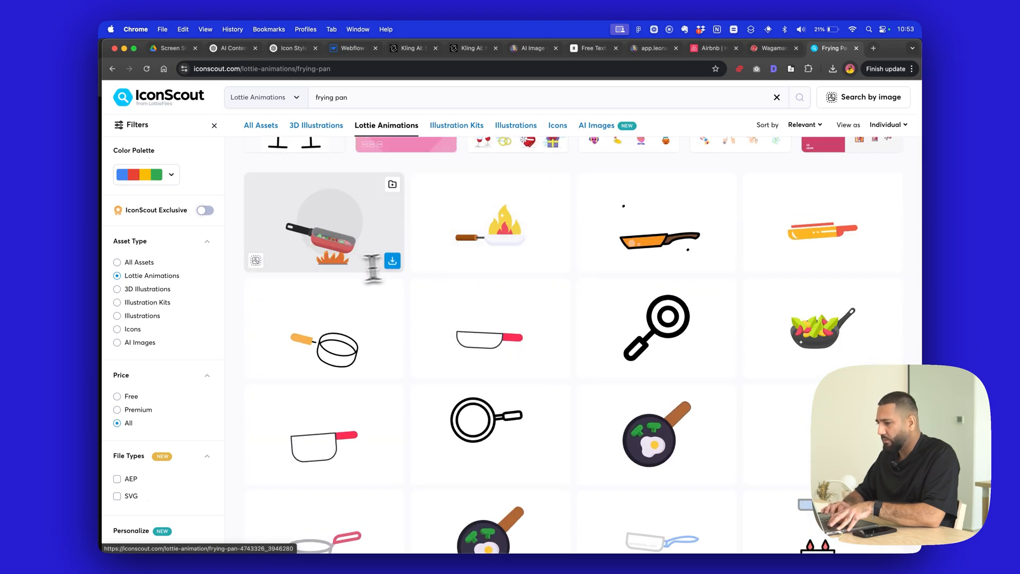
pyautogui.scroll(-10, 399, 353)
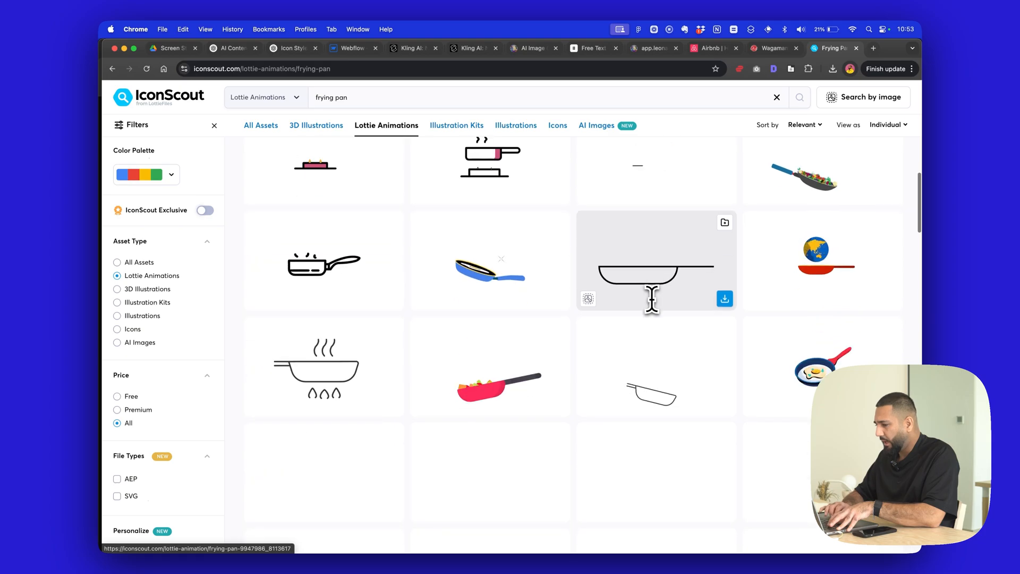
pyautogui.scroll(2, 611, 319)
pyautogui.click(856, 273)
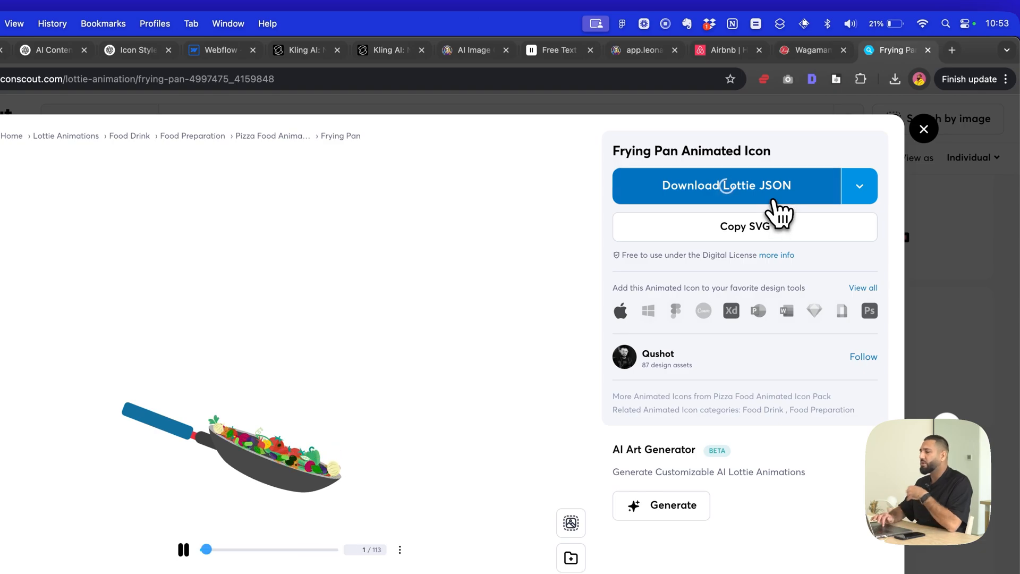
pyautogui.click(774, 200)
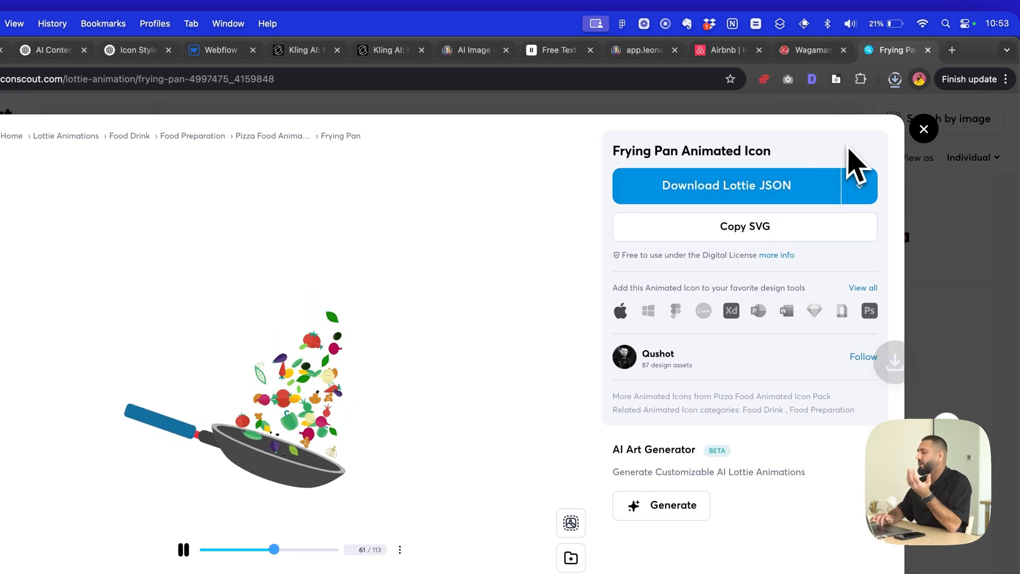
# - Show the downloaded frying-pan.json in its Finder folder, look through its code in a preview and close the preview
pyautogui.click(898, 84)
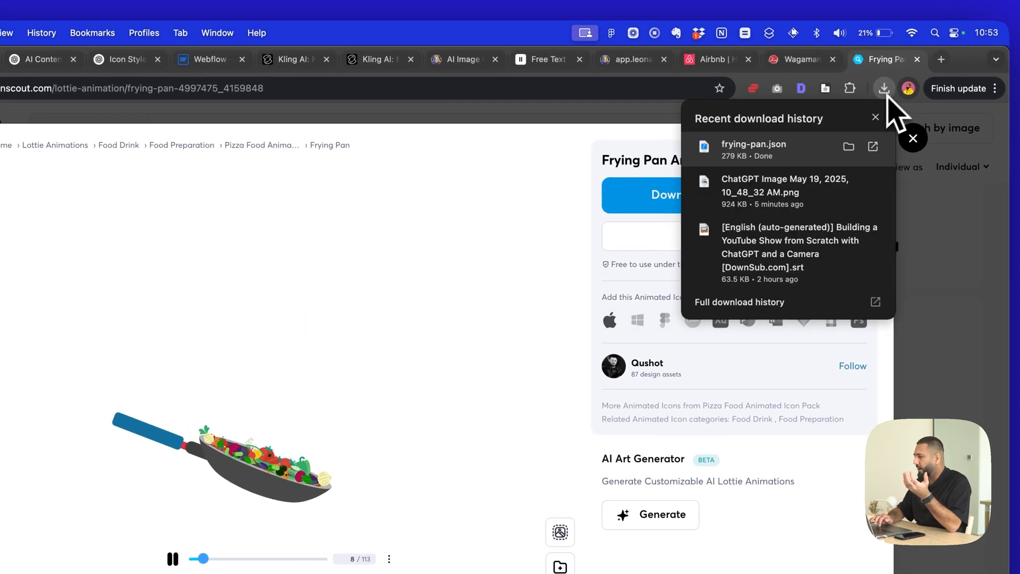
pyautogui.click(848, 148)
pyautogui.press('space')
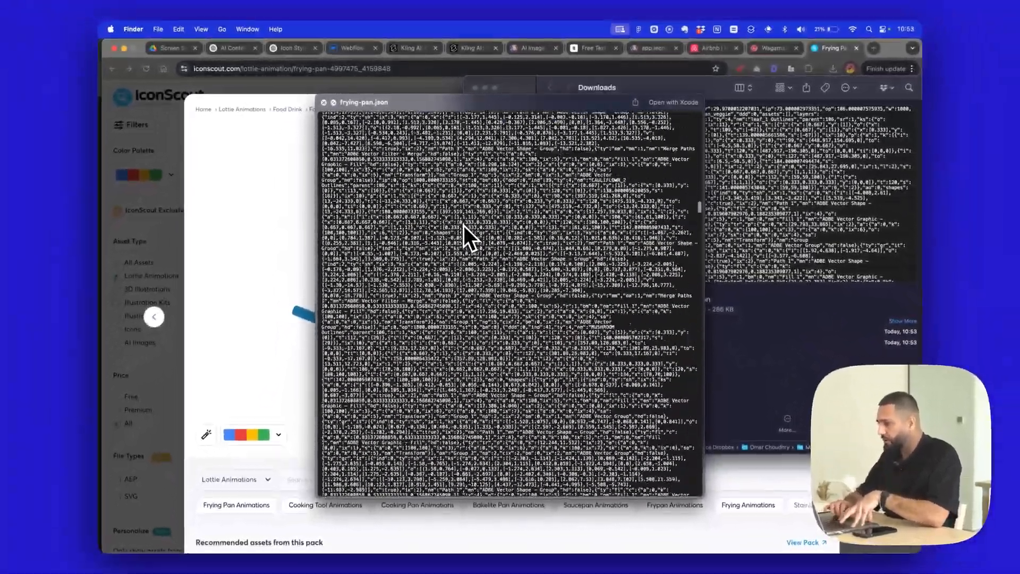
pyautogui.scroll(-15, 464, 225)
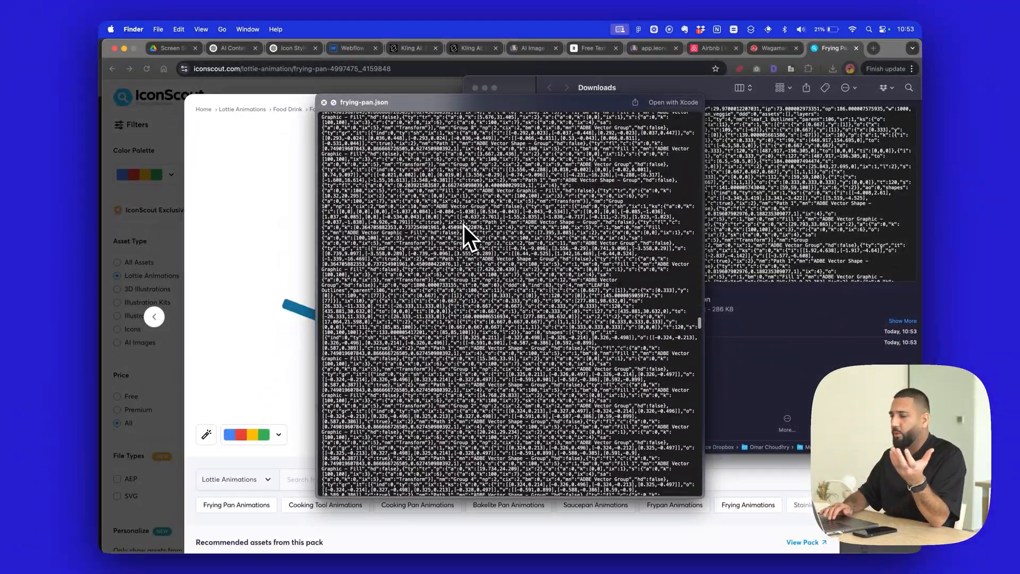
pyautogui.press('space')
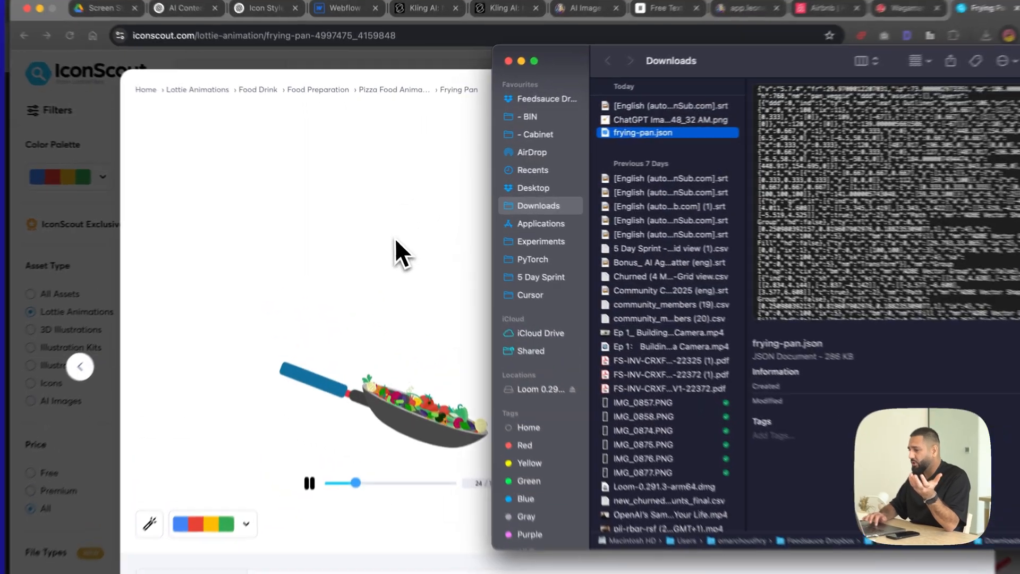
# - Switch to the Webflow page, add a Lottie Animation element to the body and open the asset choice for replacing its placeholder sequence
pyautogui.click(390, 220)
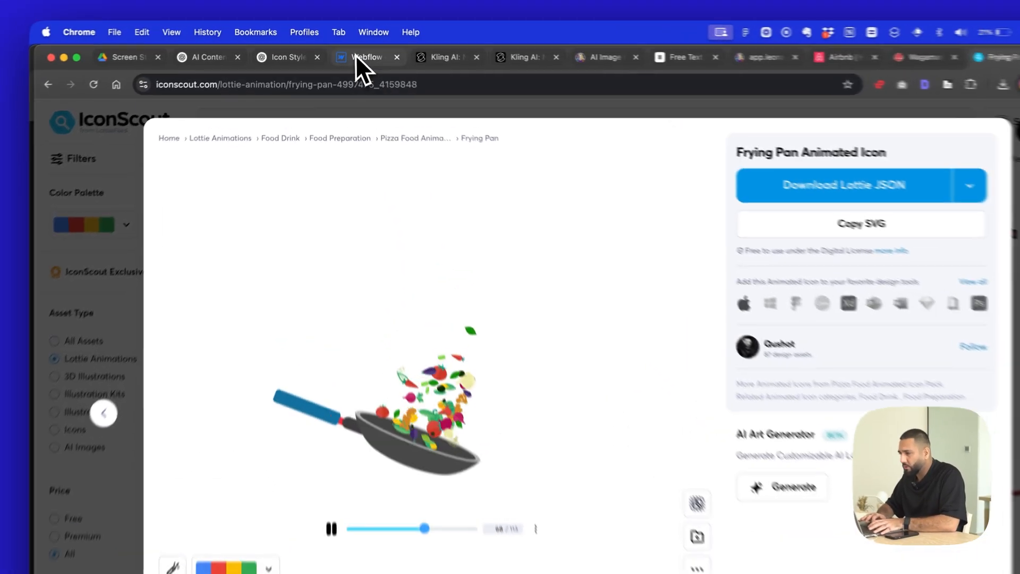
pyautogui.click(356, 56)
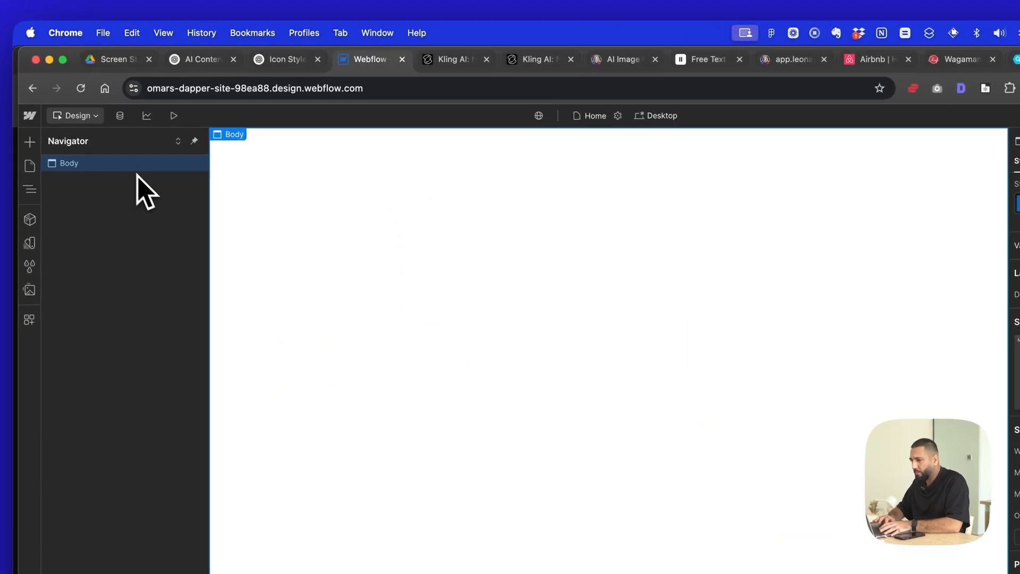
pyautogui.press('super+k')
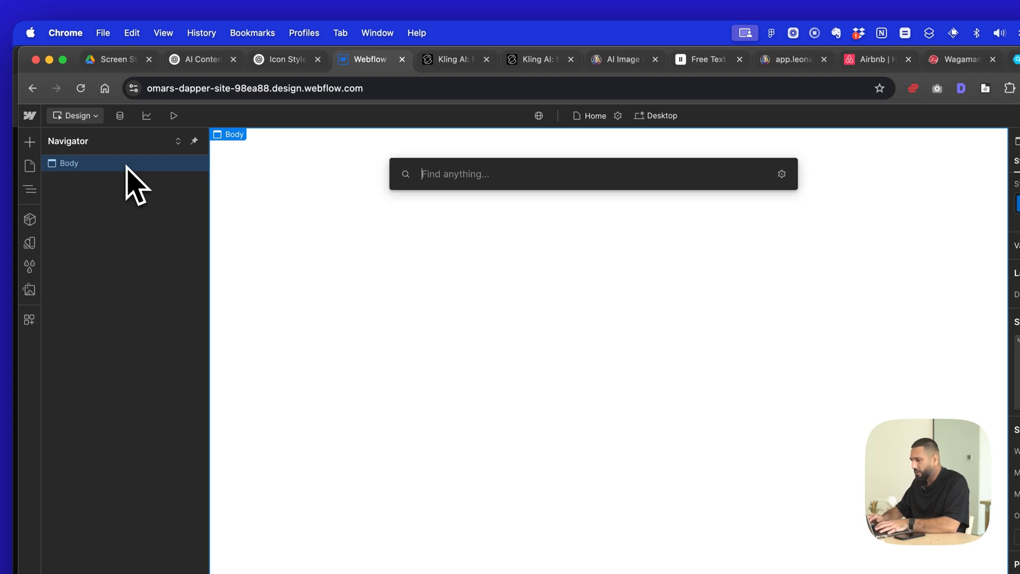
pyautogui.write('lot')
pyautogui.click(435, 230)
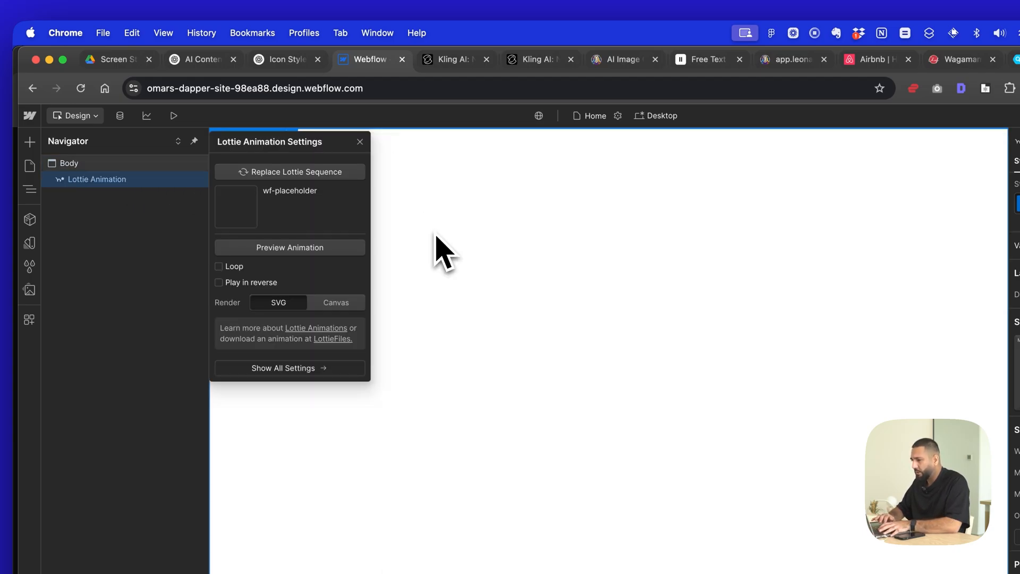
pyautogui.click(325, 194)
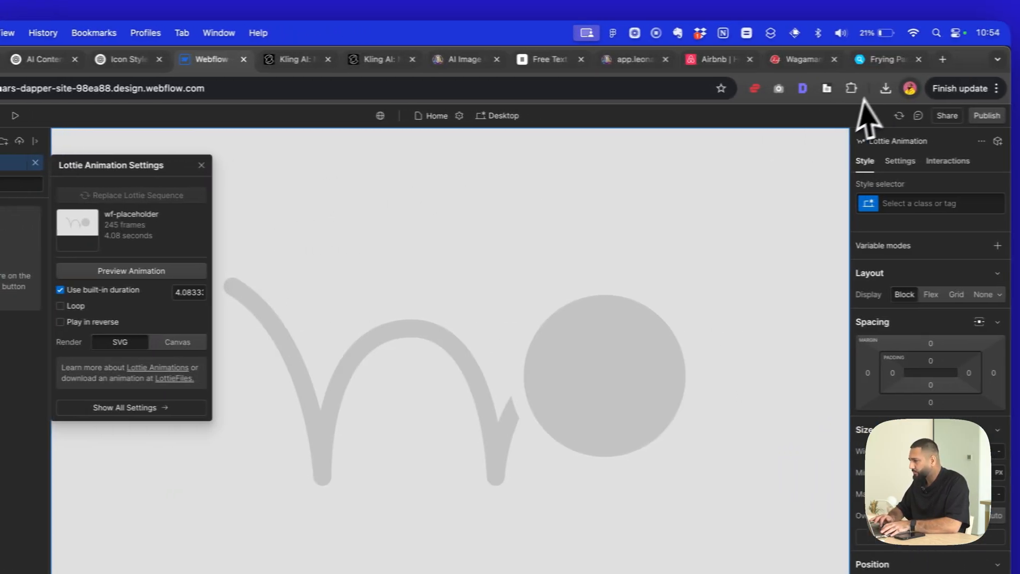
# - Upload the downloaded frying-pan.json to the Webflow assets and use it as the Lottie element's animation
pyautogui.click(874, 88)
pyautogui.moveTo(751, 154); pyautogui.dragTo(0, 232)
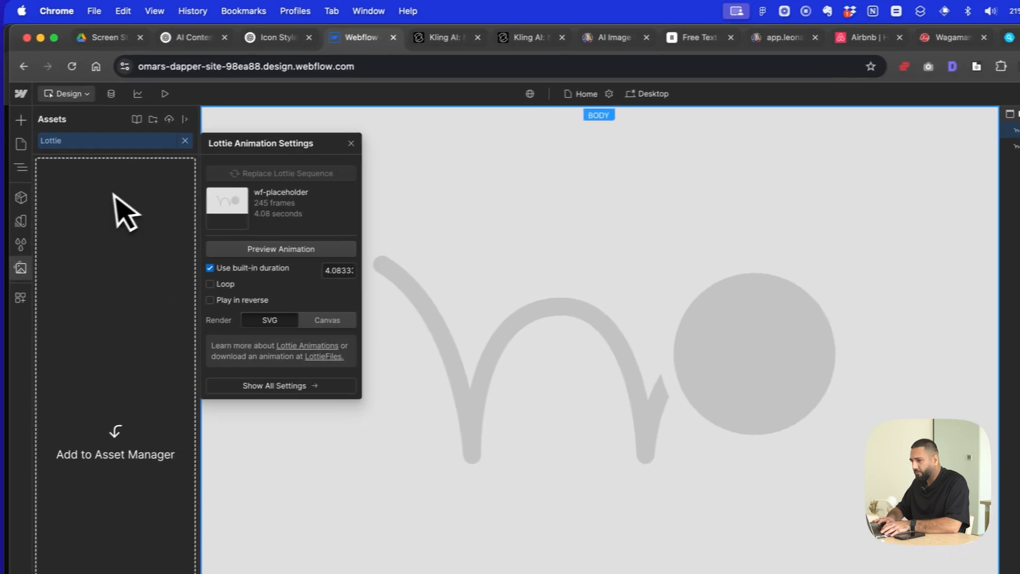
pyautogui.moveTo(133, 207); pyautogui.dragTo(135, 212)
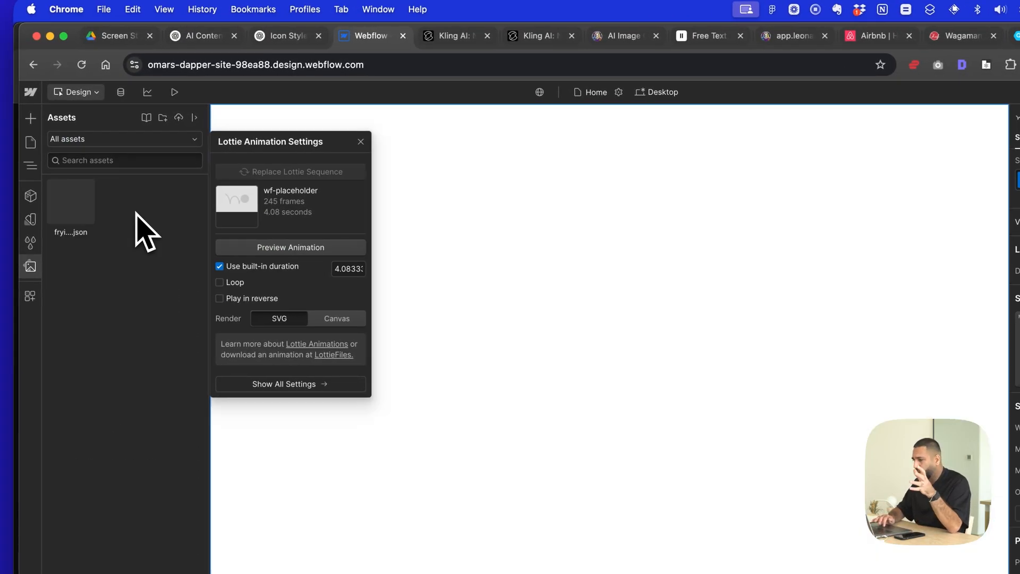
pyautogui.click(537, 292)
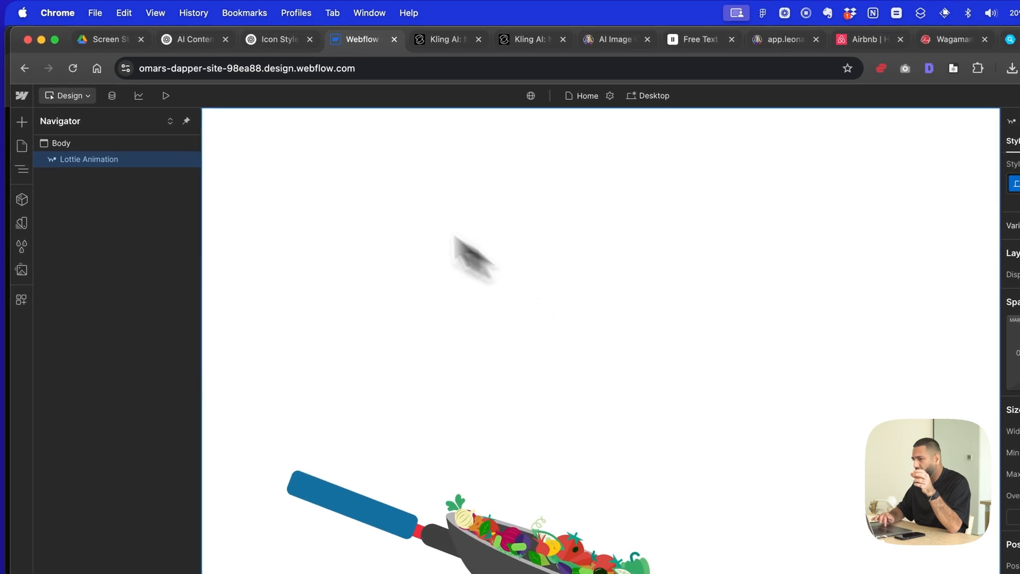
# - Preview the page with the frying pan animation and compare it with Airbnb's animated Homes and Services icons
pyautogui.click(171, 93)
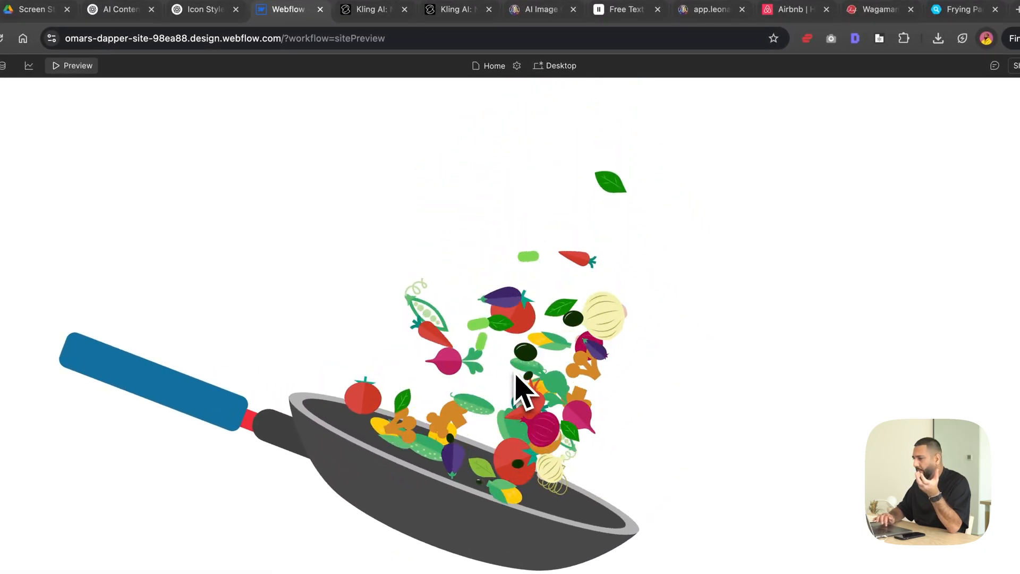
pyautogui.click(780, 9)
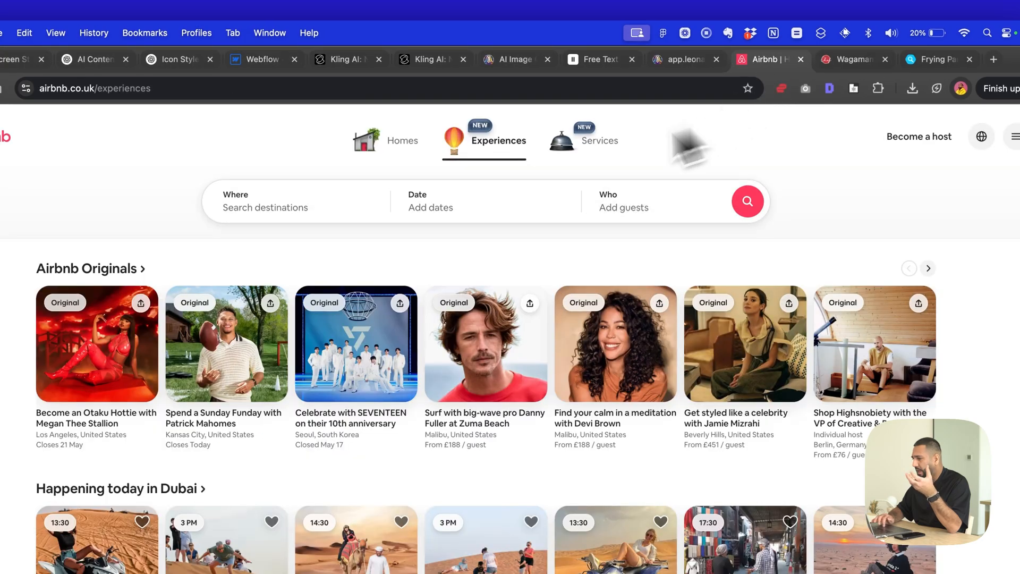
pyautogui.click(399, 142)
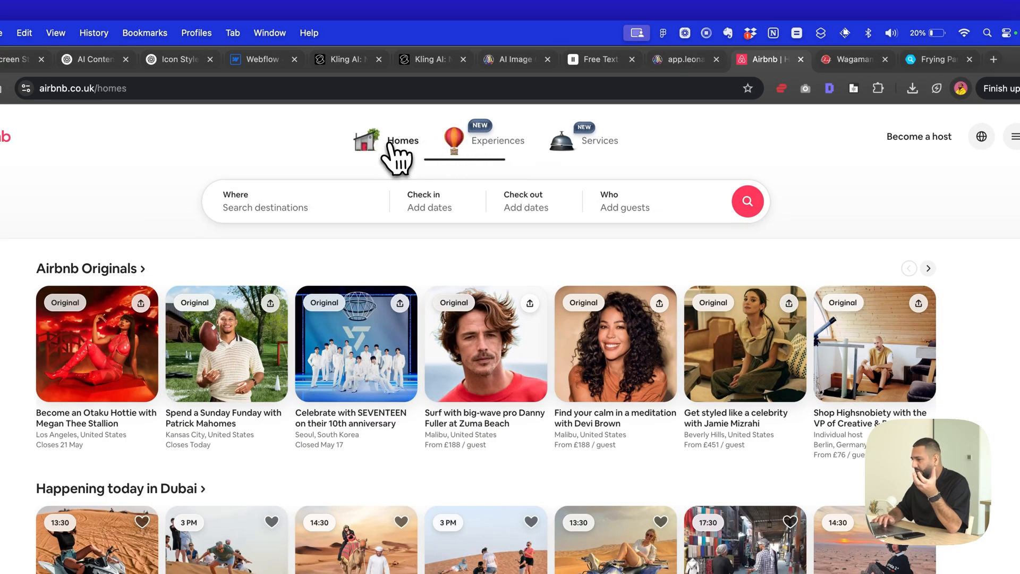
pyautogui.click(578, 154)
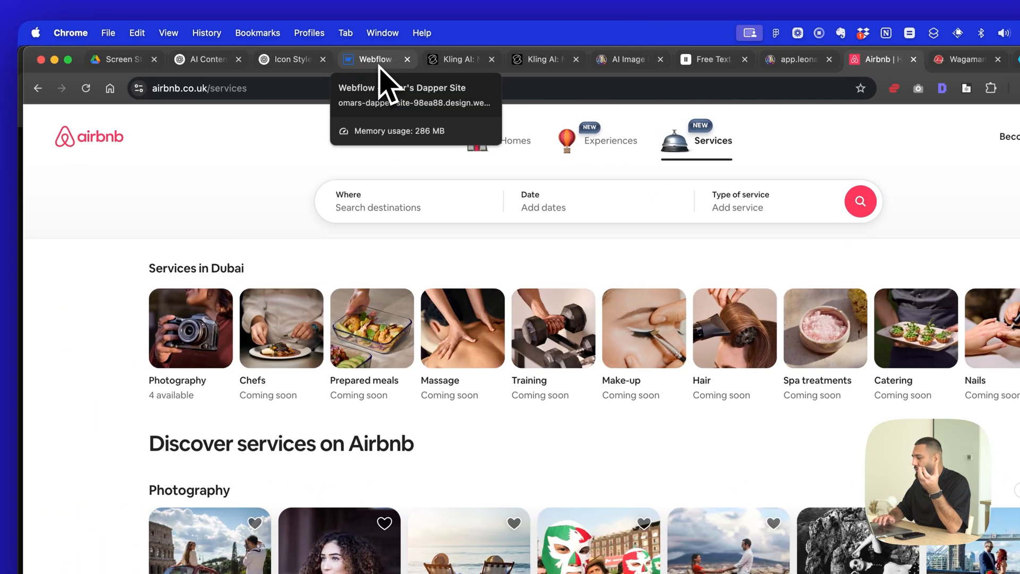
# - Return to the Webflow preview, go back to design mode and delete the Lottie Animation element from the page body
pyautogui.click(378, 62)
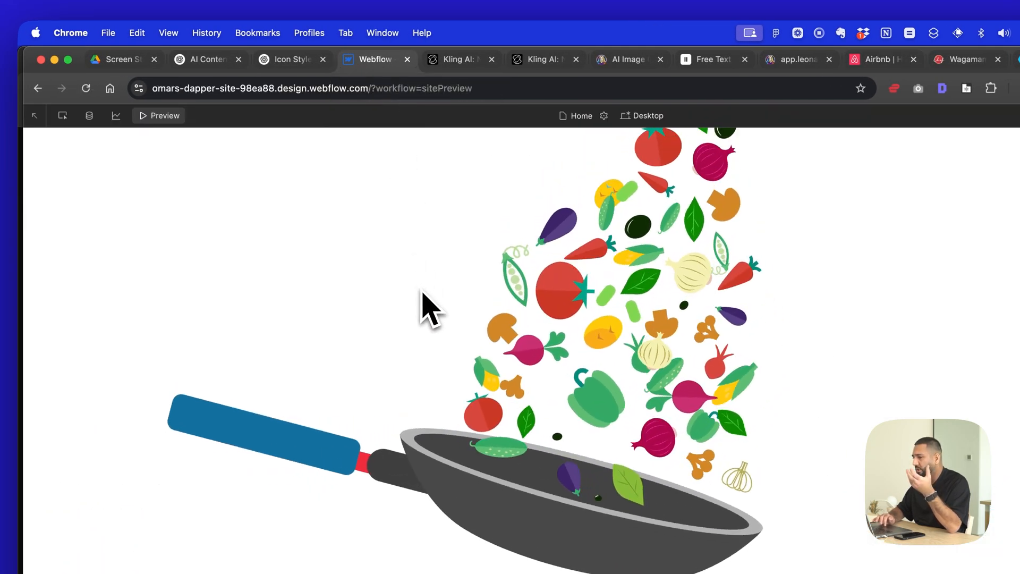
pyautogui.click(173, 122)
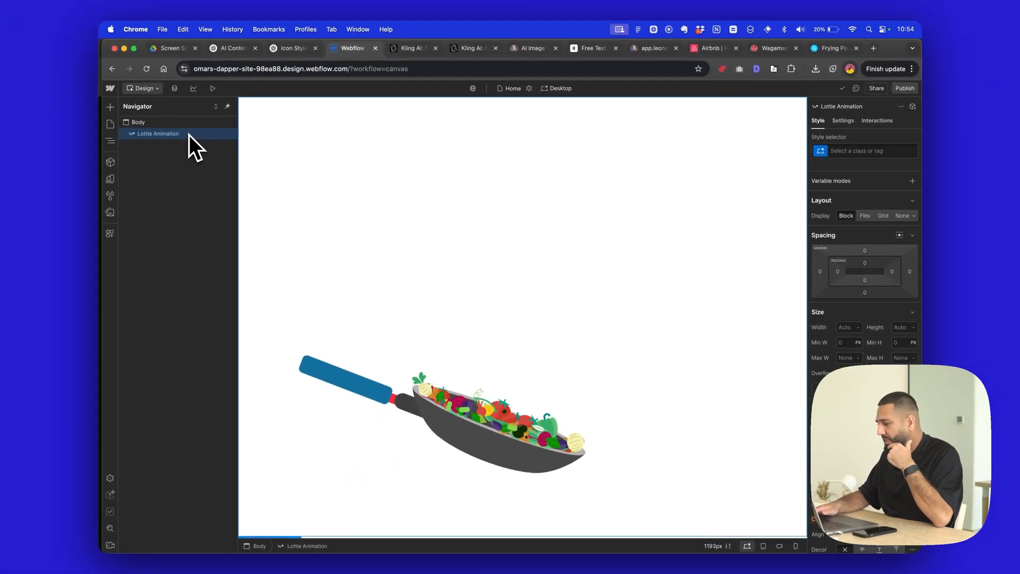
pyautogui.press('Delete')
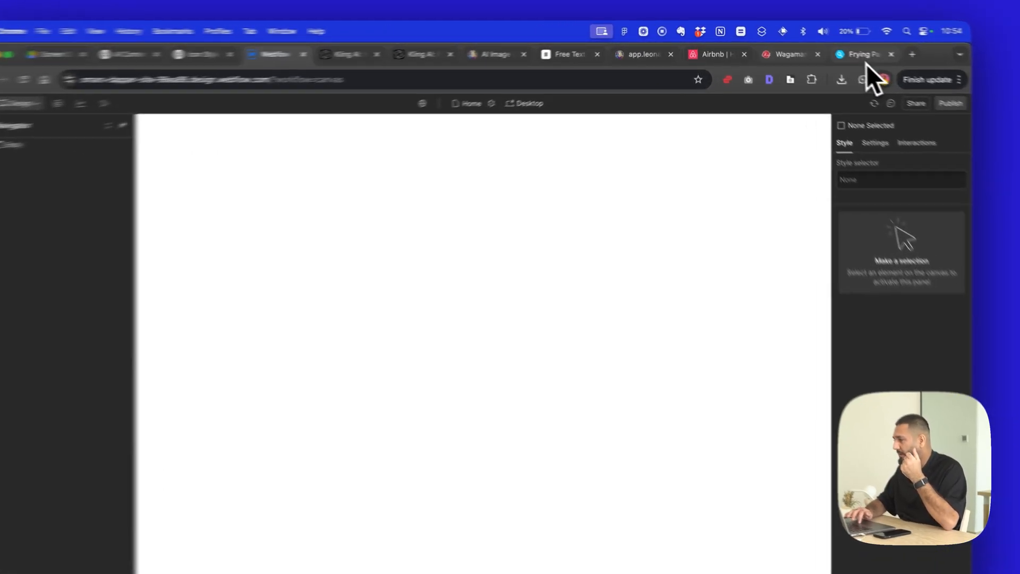
# - Switch to the Kling AI video generation page and watch the generated fork and spaghetti video
pyautogui.click(832, 48)
pyautogui.click(808, 60)
pyautogui.click(732, 61)
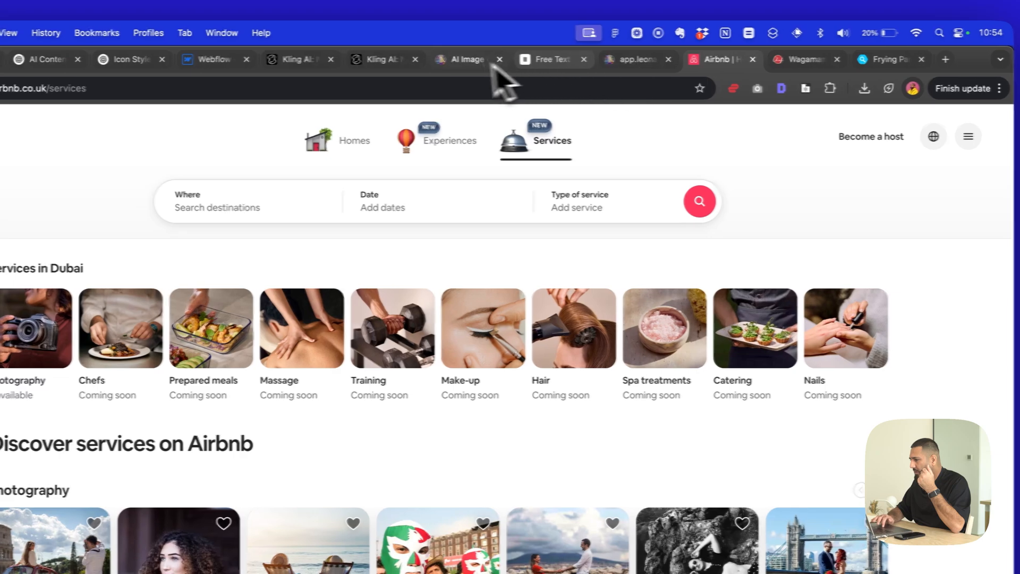
pyautogui.click(445, 61)
pyautogui.click(444, 61)
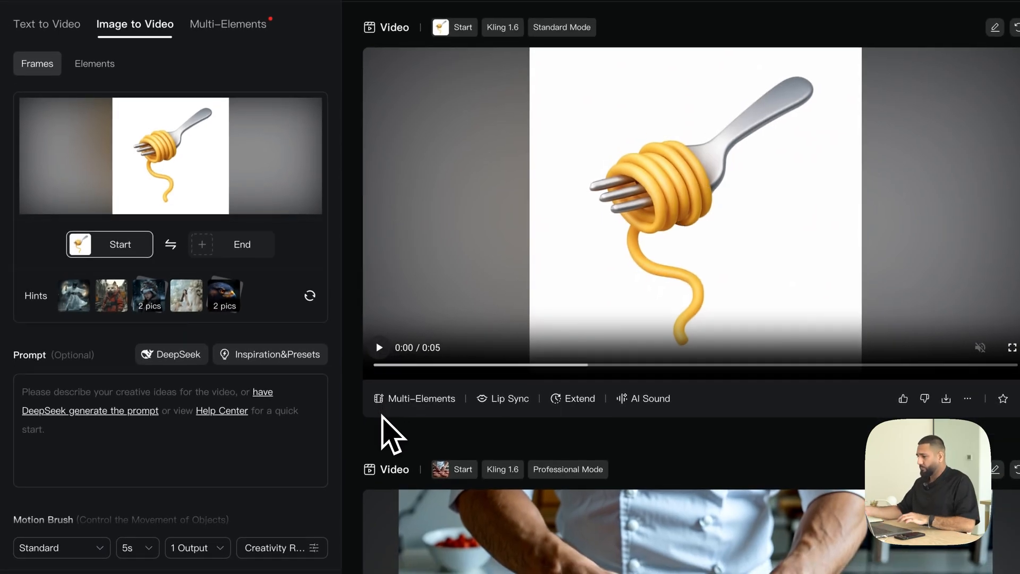
pyautogui.click(378, 348)
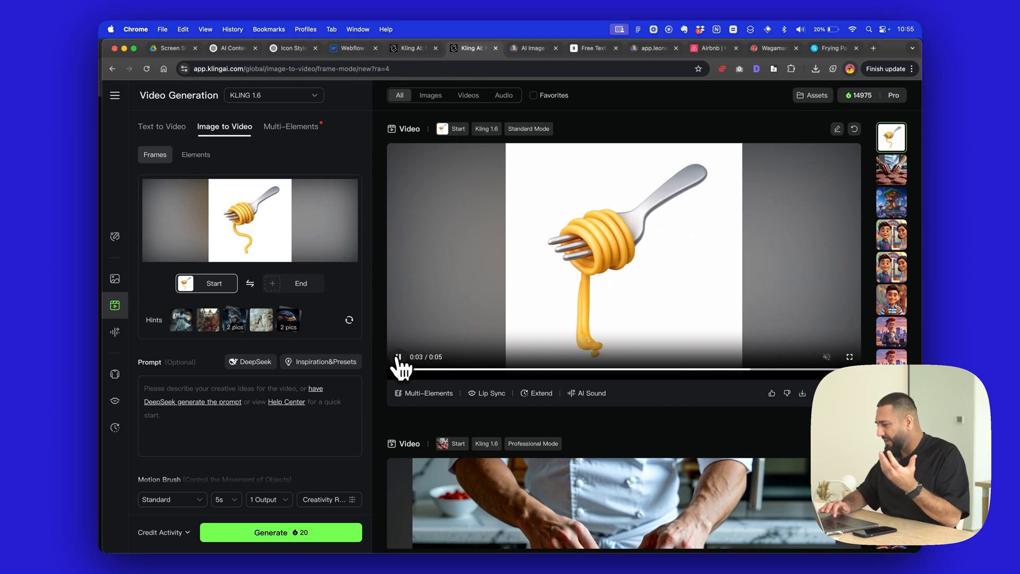
pyautogui.click(398, 357)
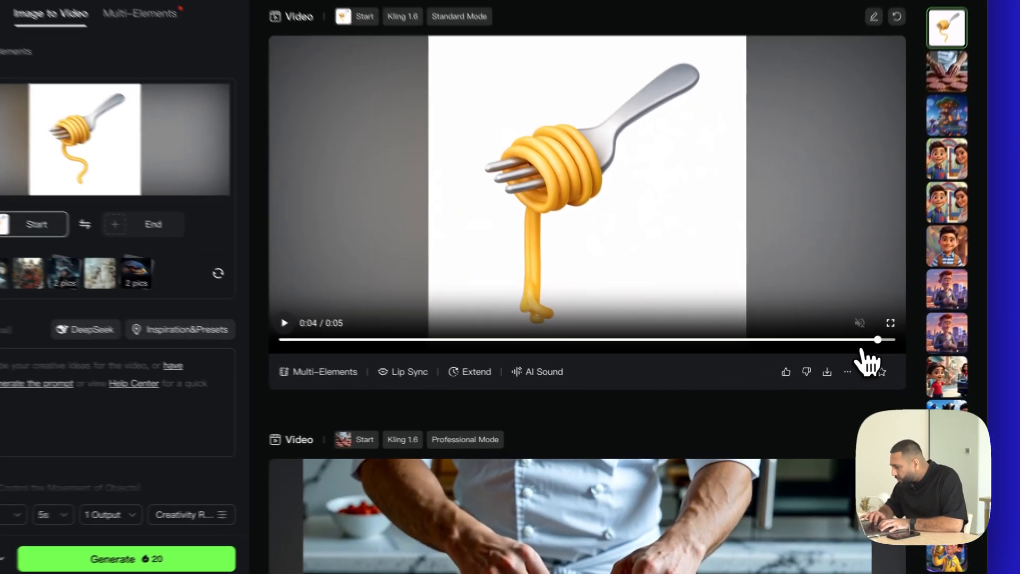
# - Pause the spaghetti video at 0:02 and attach a screenshot of the distorted pasta frame to a new message in the ChatGPT icon conversation
pyautogui.press('space')
pyautogui.press('space')
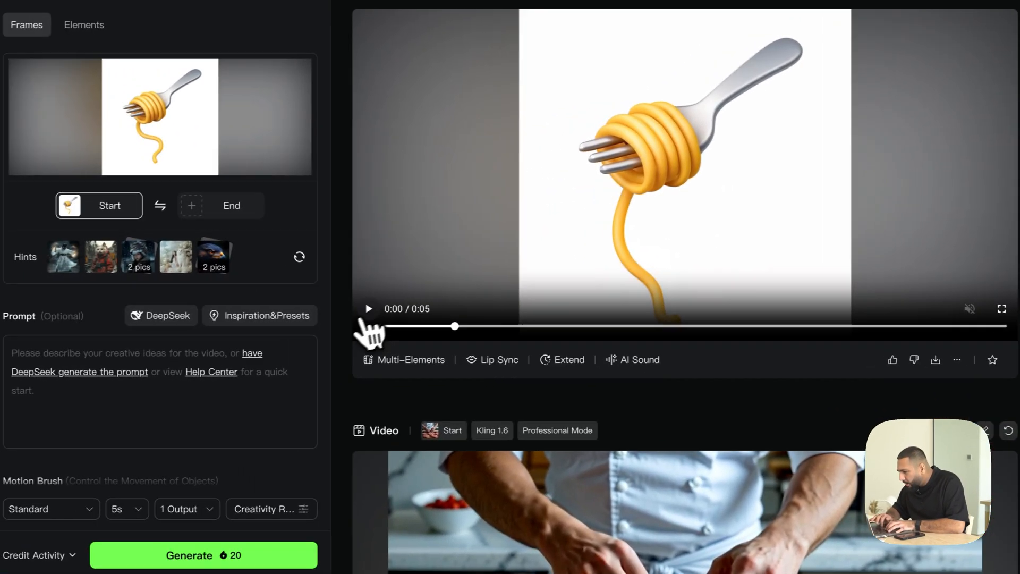
pyautogui.click(369, 310)
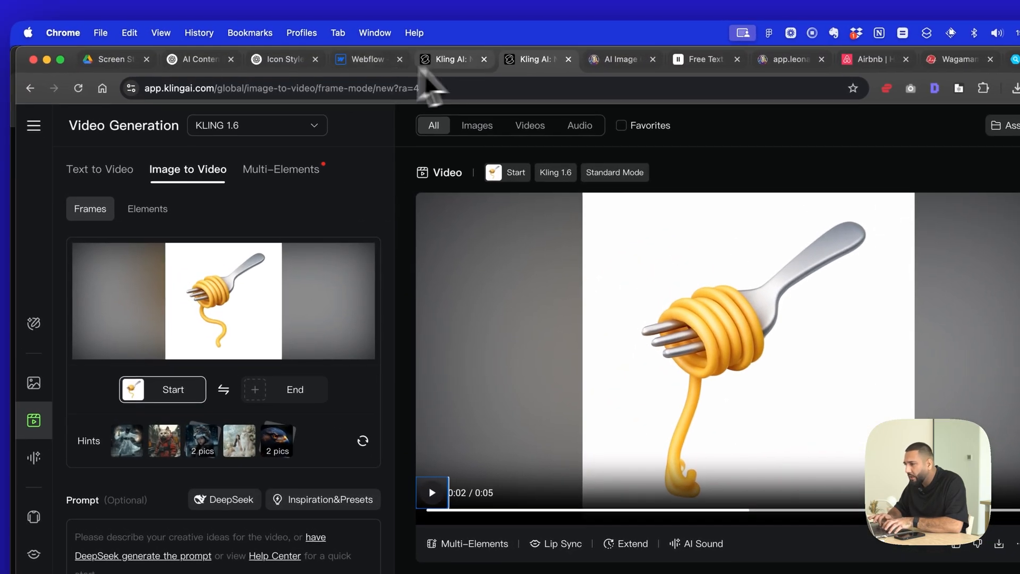
pyautogui.click(279, 60)
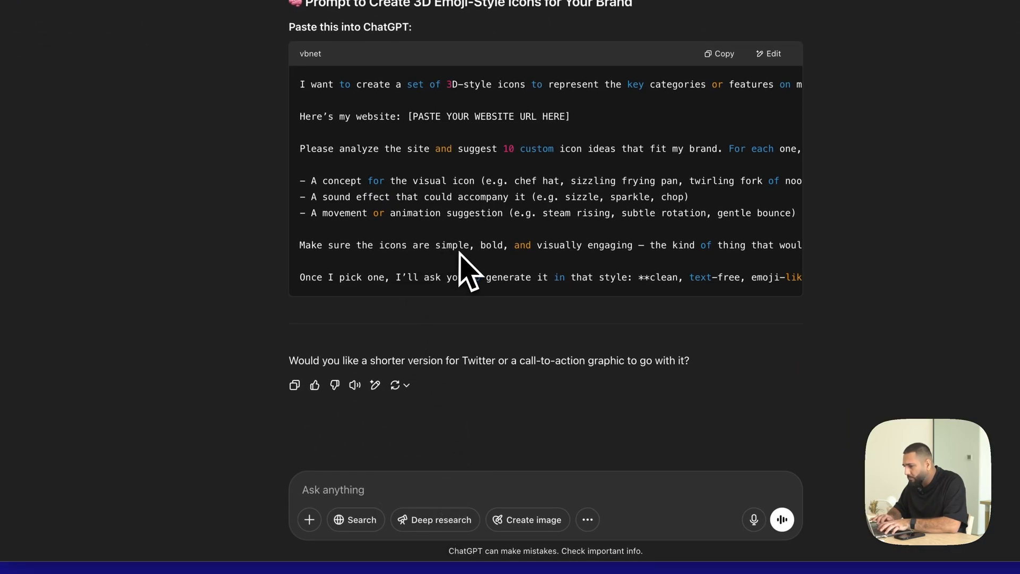
pyautogui.click(436, 486)
pyautogui.press('super+v')
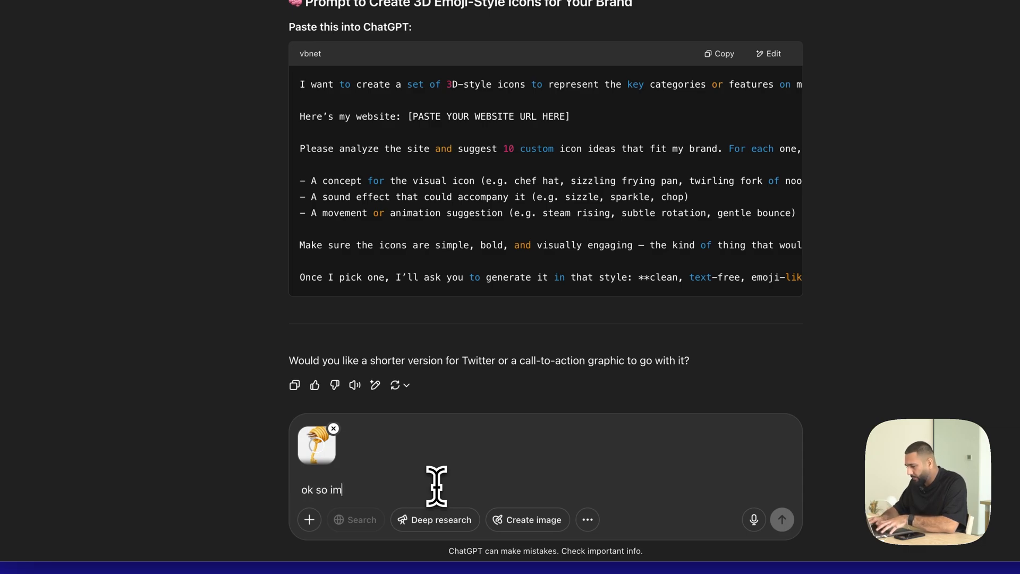
# - Begin the message with "ok so im using kling ai to animate the image into a video but its kind of creating weird extra strands of pasta"
pyautogui.write('ok so im using kling ai to animate the image into a video but its kind of creating weird extra')
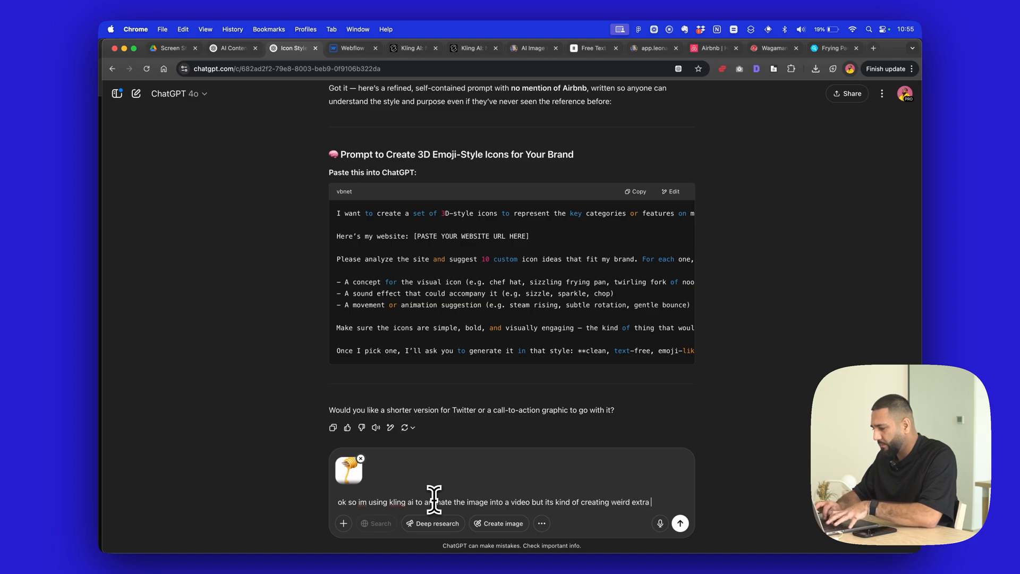
pyautogui.write('pa')
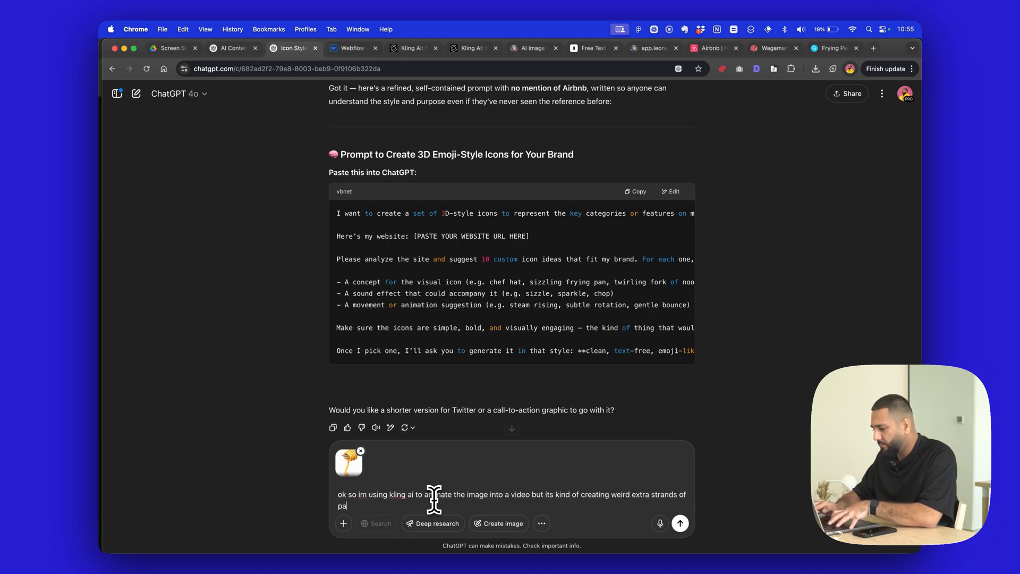
pyautogui.write('sta')
# - Add a paragraph reading "maybe we can do something more generic, like the fork rotating? i dunno.. maybe some subtle pasta movements?"
pyautogui.hotkey('shift', 'Return')
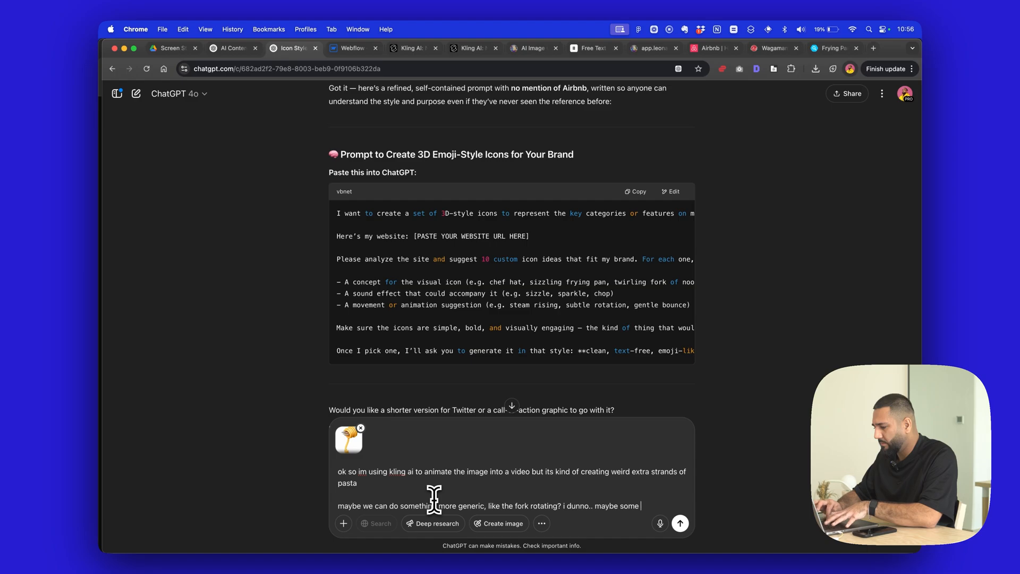
pyautogui.write('a mov')
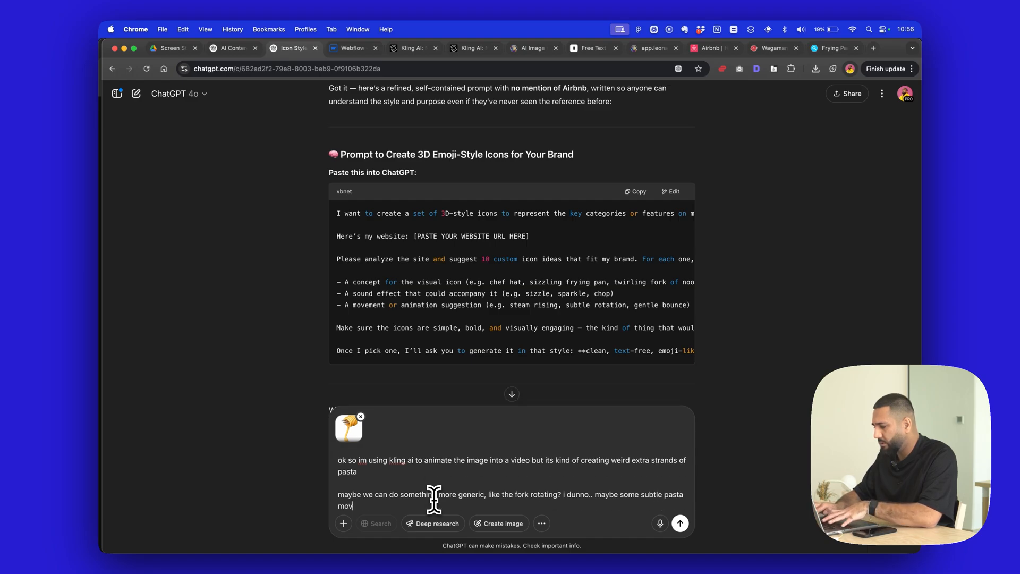
pyautogui.write('ements?')
pyautogui.hotkey('shift', 'Return')
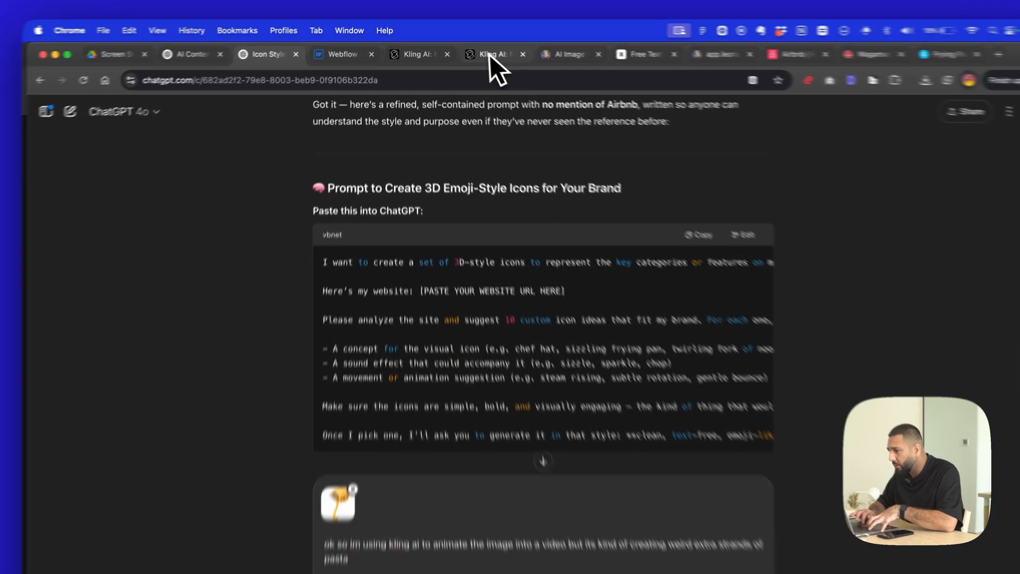
# - Take a screenshot of Kling AI's Prompt, Motion Brush and Negative Prompt settings and attach it to the unsent ChatGPT message
pyautogui.click(466, 47)
pyautogui.scroll(-5, 278, 414)
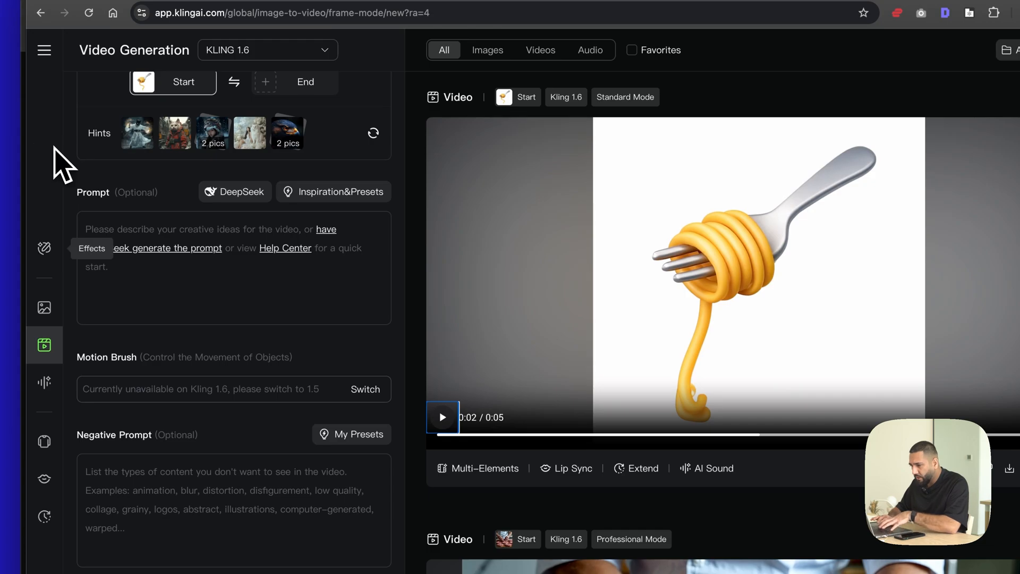
pyautogui.click(461, 359)
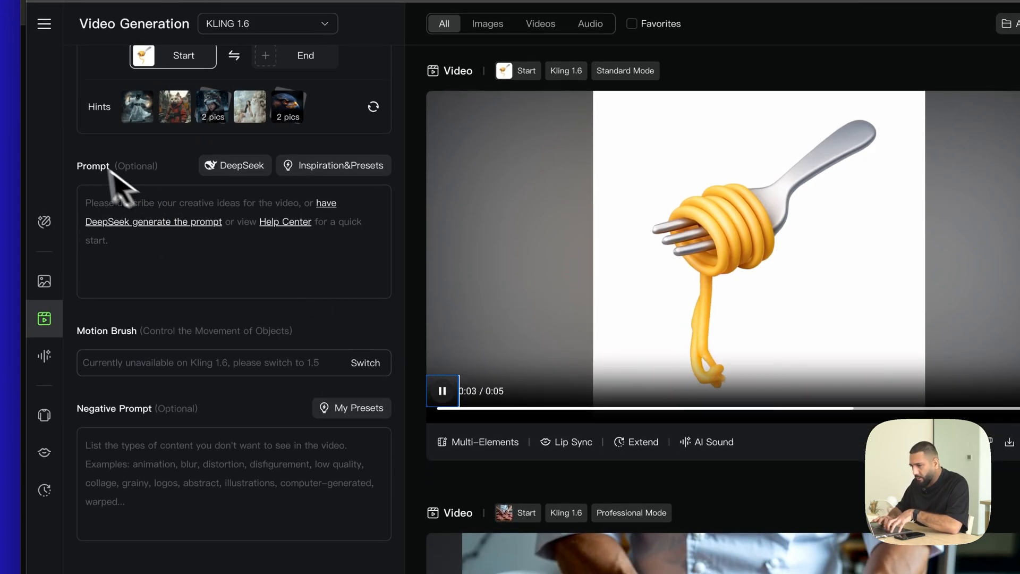
pyautogui.press('super+shift+4')
pyautogui.moveTo(63, 137); pyautogui.dragTo(397, 555)
pyautogui.moveTo(379, 464); pyautogui.dragTo(376, 537)
pyautogui.click(273, 59)
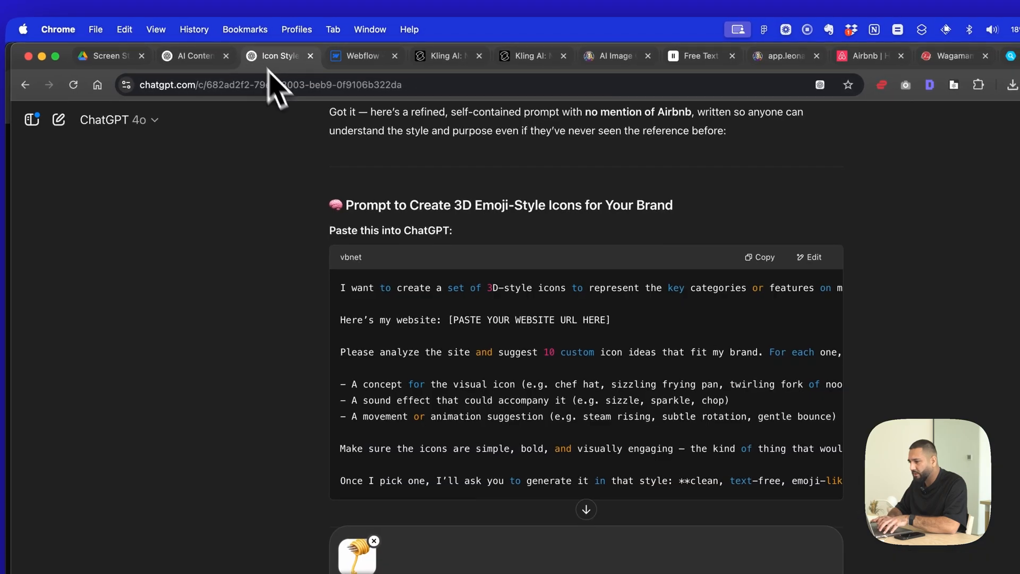
pyautogui.press('super+v')
# - Add a paragraph reading "ive attached an example of what it looks like in kling and also the ui from kling so"
pyautogui.hotkey('shift', 'Return')
pyautogui.hotkey('shift', 'Return')
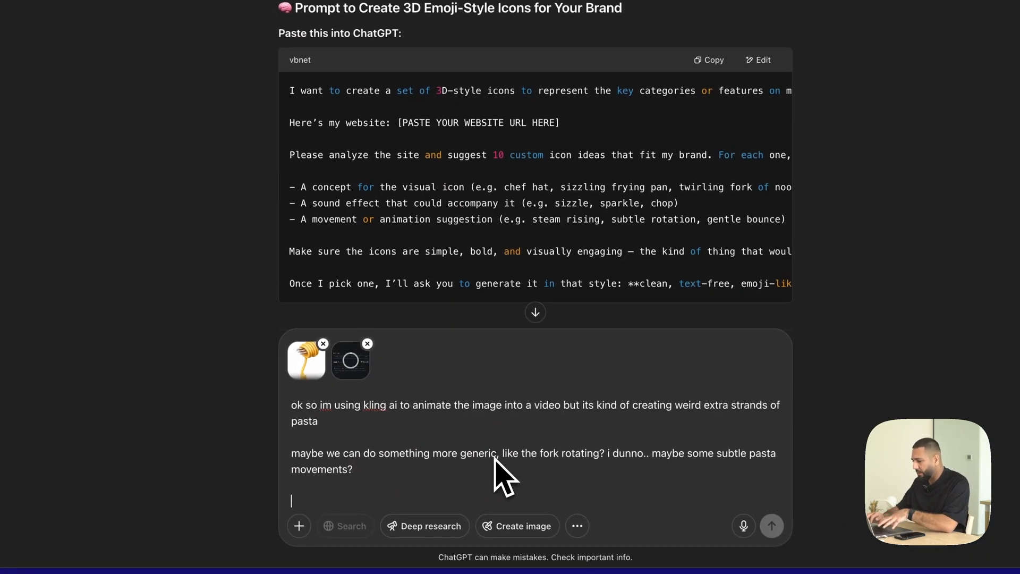
pyautogui.write('ive attached an ')
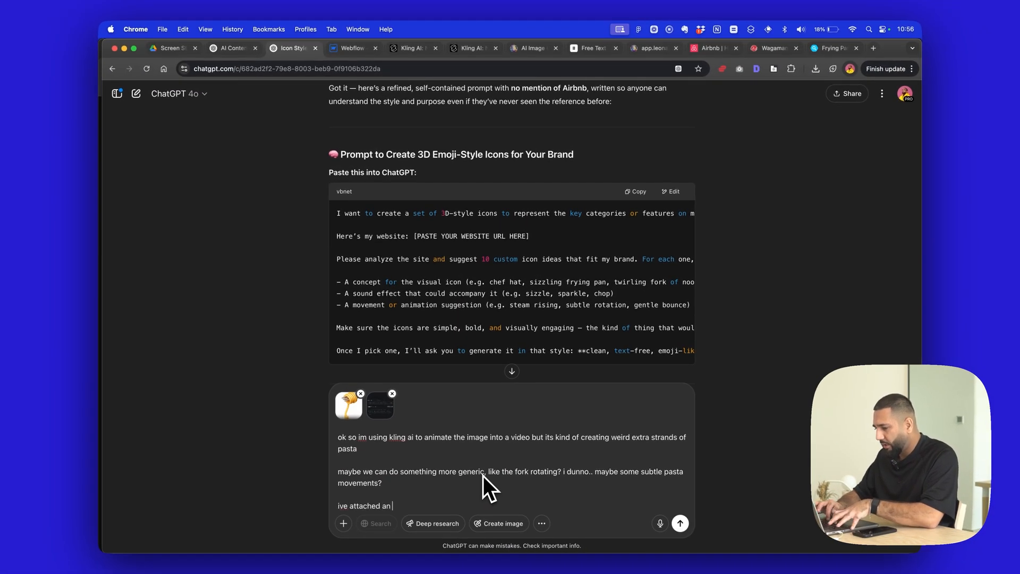
pyautogui.write('example of what it looks like in')
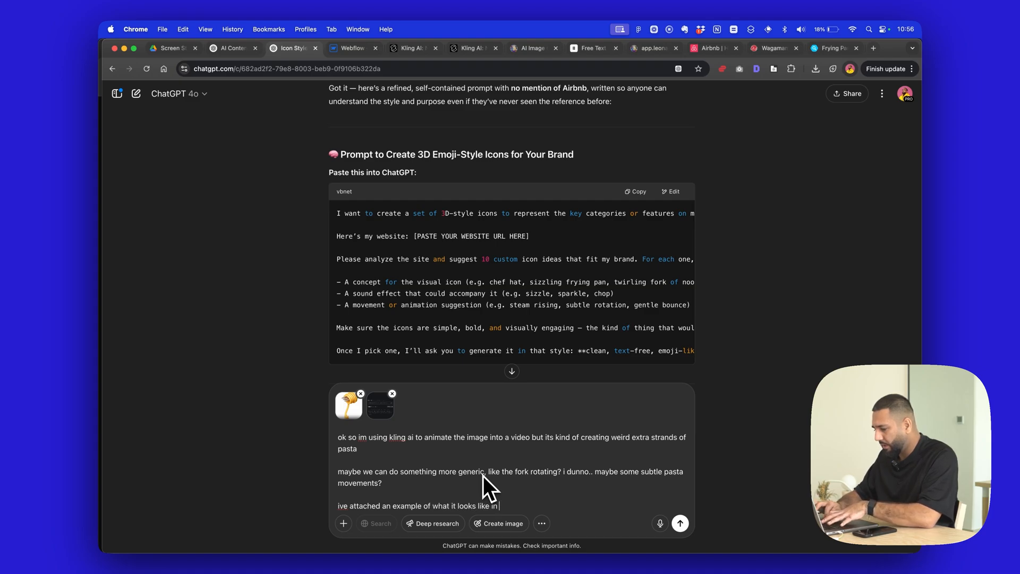
pyautogui.write(' kling and also th')
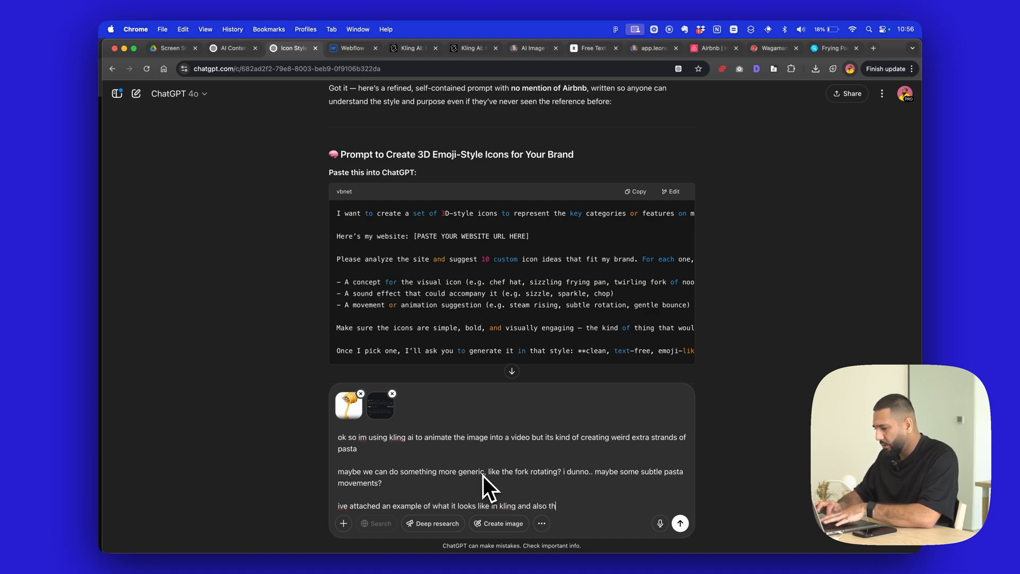
pyautogui.write('e ui from kling')
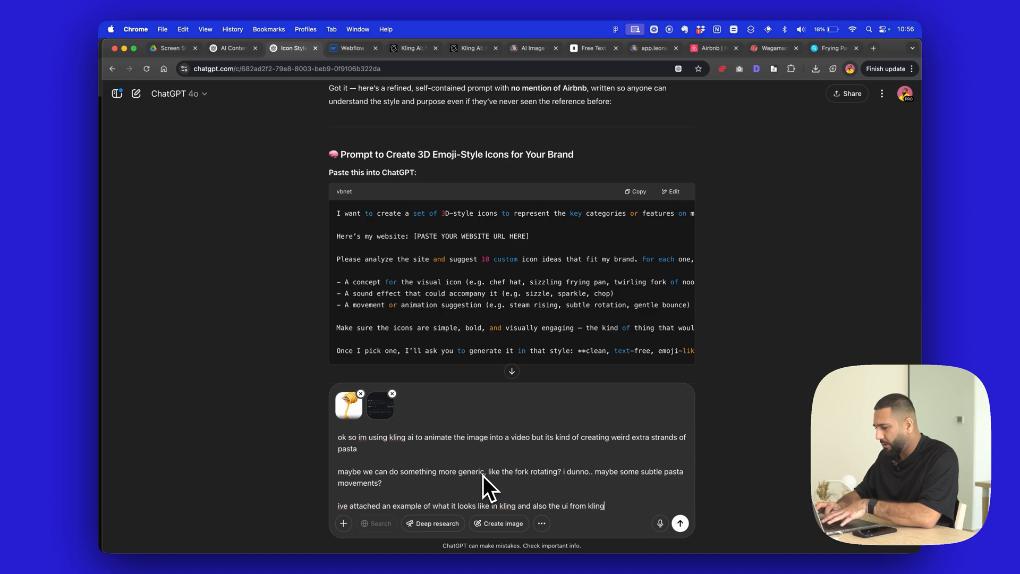
pyautogui.write(' so you can see what')
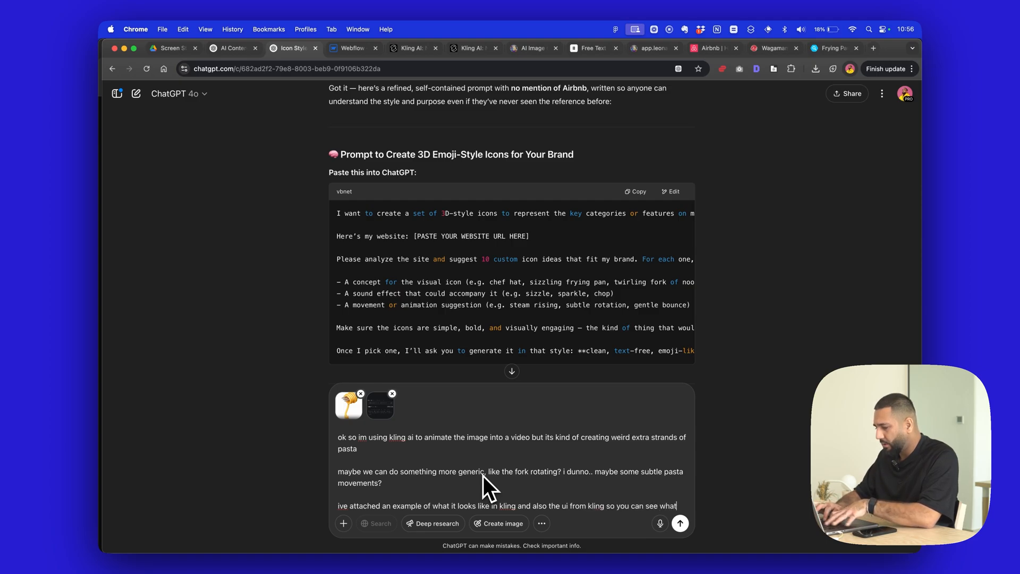
pyautogui.write(' other ')
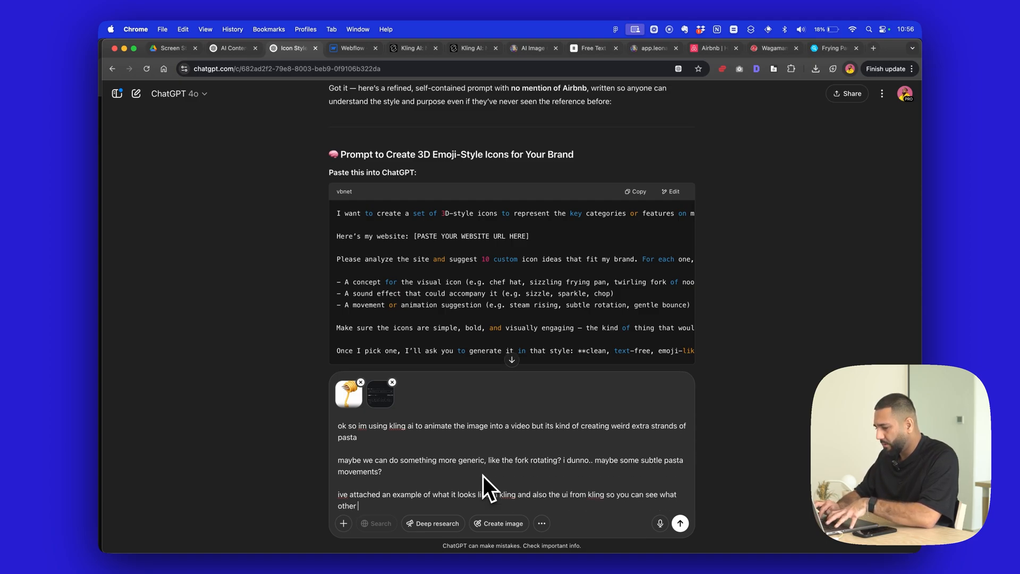
pyautogui.write('things w')
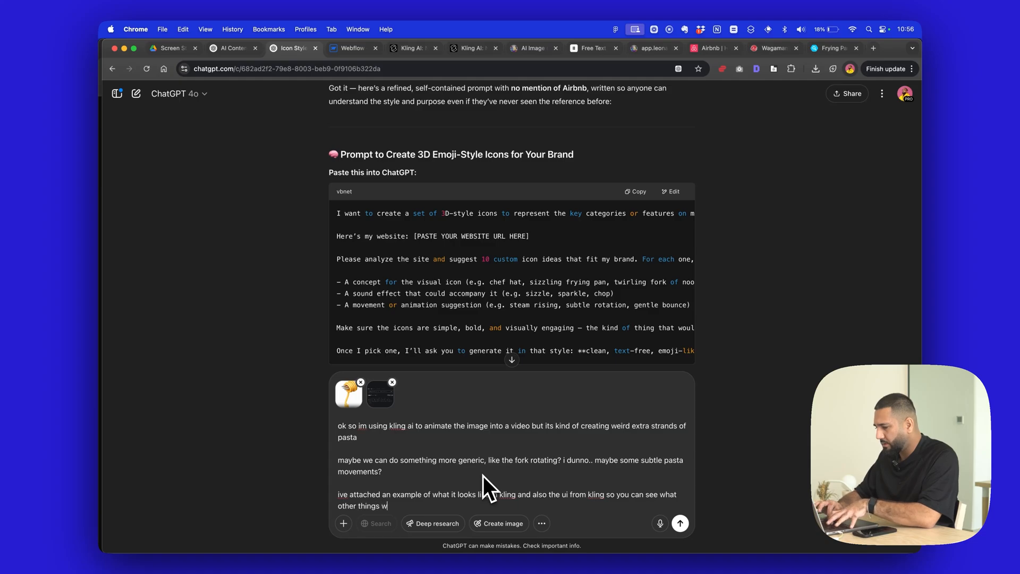
pyautogui.write('e can add ')
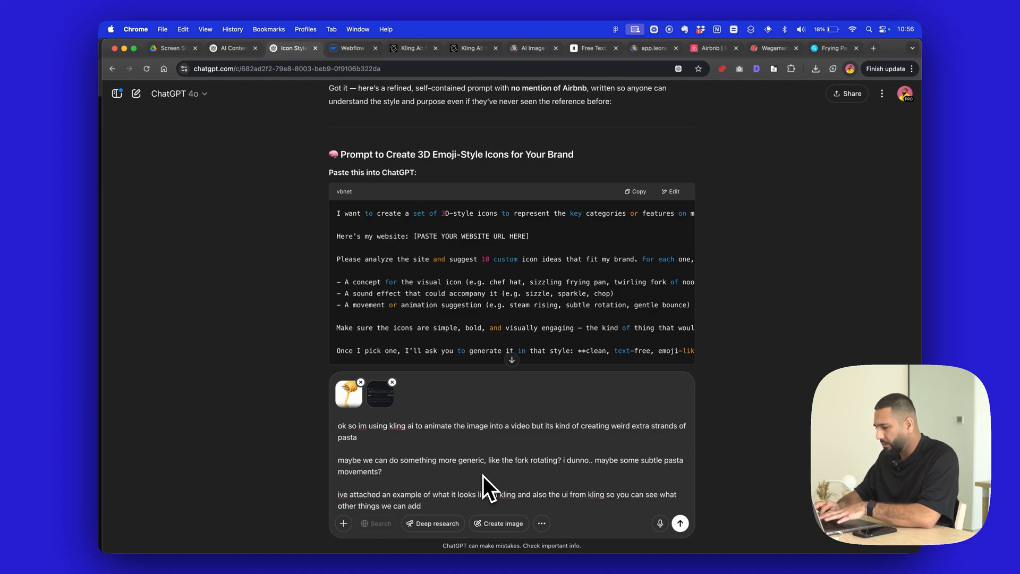
pyautogui.write('before re')
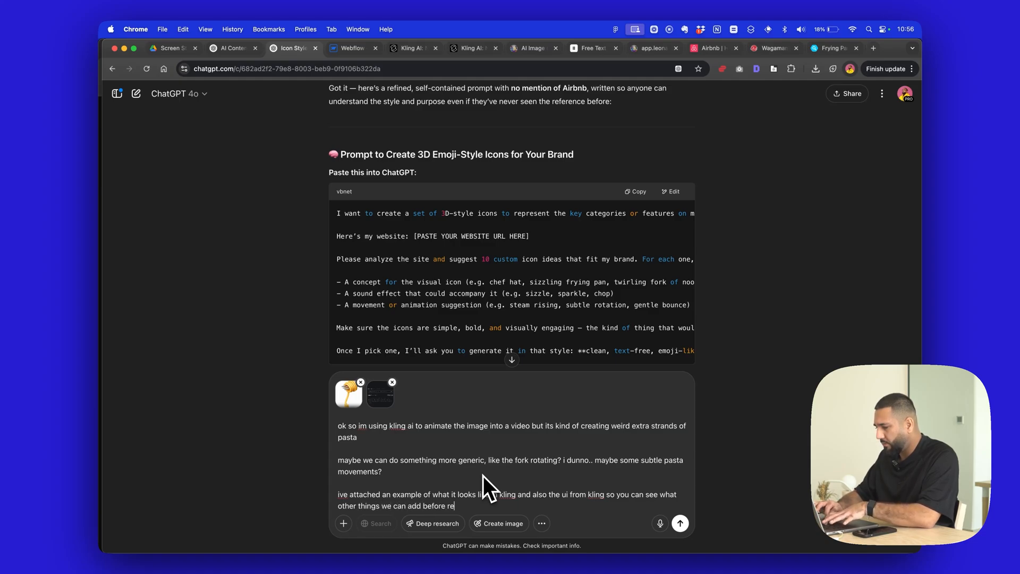
pyautogui.write('ndering')
# - End the message with a separate paragraph reading "guide me" and send it with both screenshots
pyautogui.hotkey('shift', 'Return')
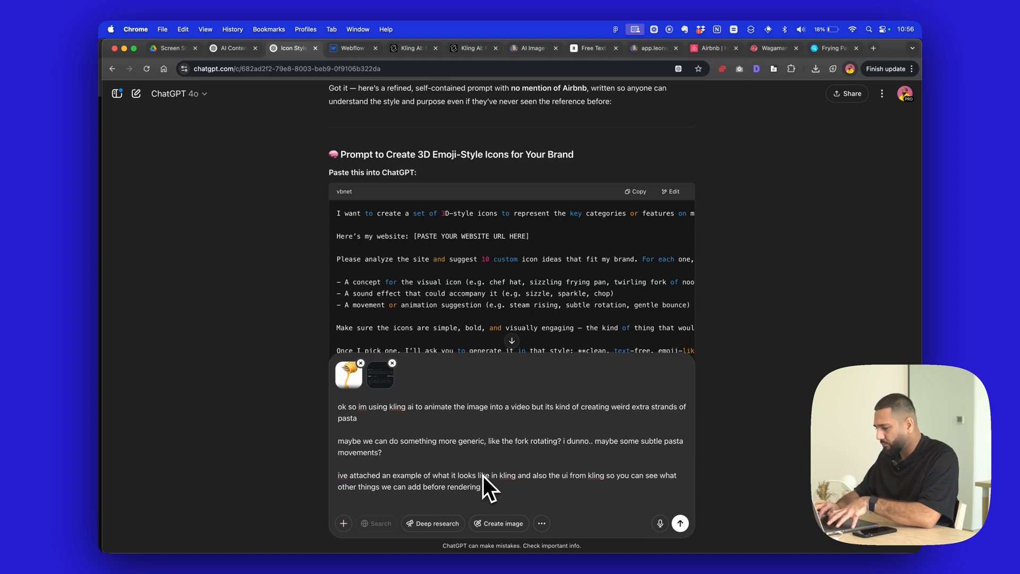
pyautogui.write('guide me')
pyautogui.press('Return')
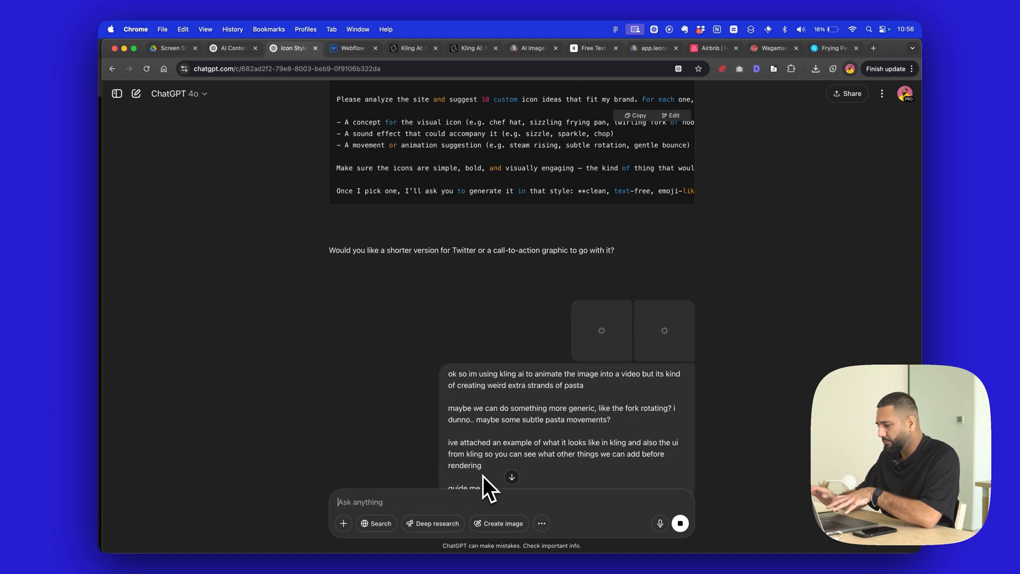
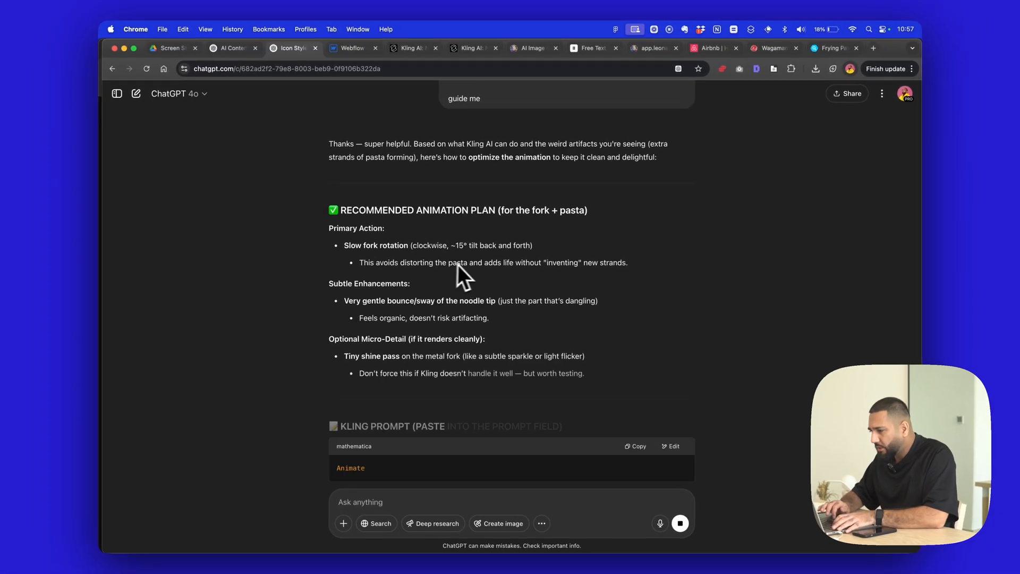
# - Go through ChatGPT's recommended animation plan and copy its Kling prompt for the fork and pasta
pyautogui.scroll(-2, 402, 294)
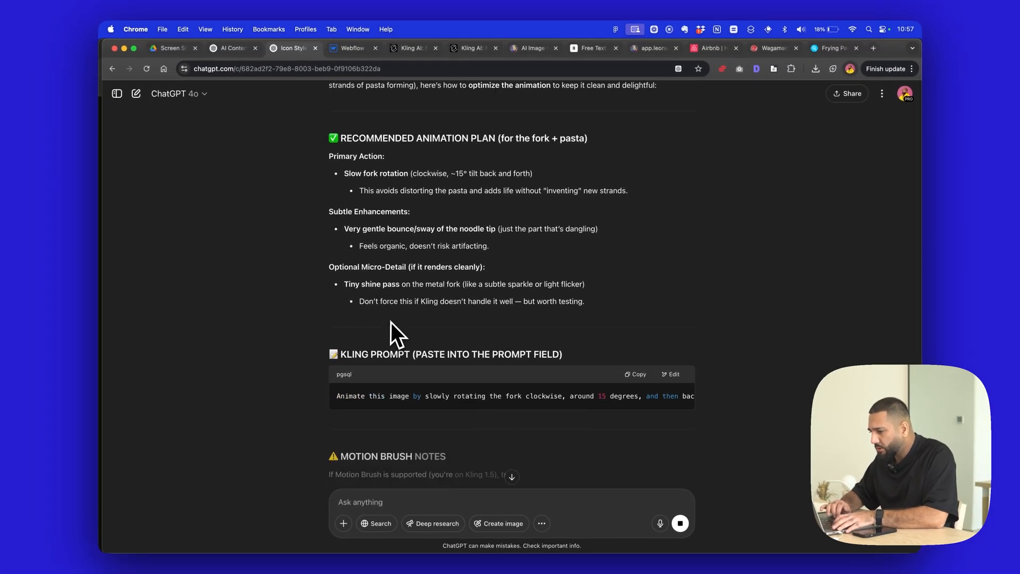
pyautogui.scroll(-1, 448, 364)
pyautogui.hscroll(5, 505, 358)
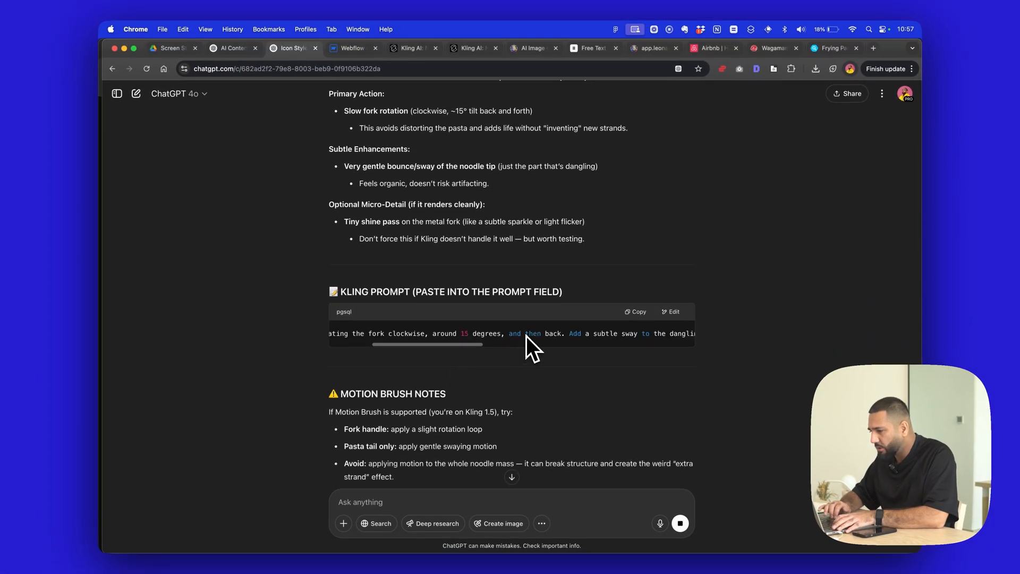
pyautogui.hscroll(-5, 526, 336)
pyautogui.click(636, 312)
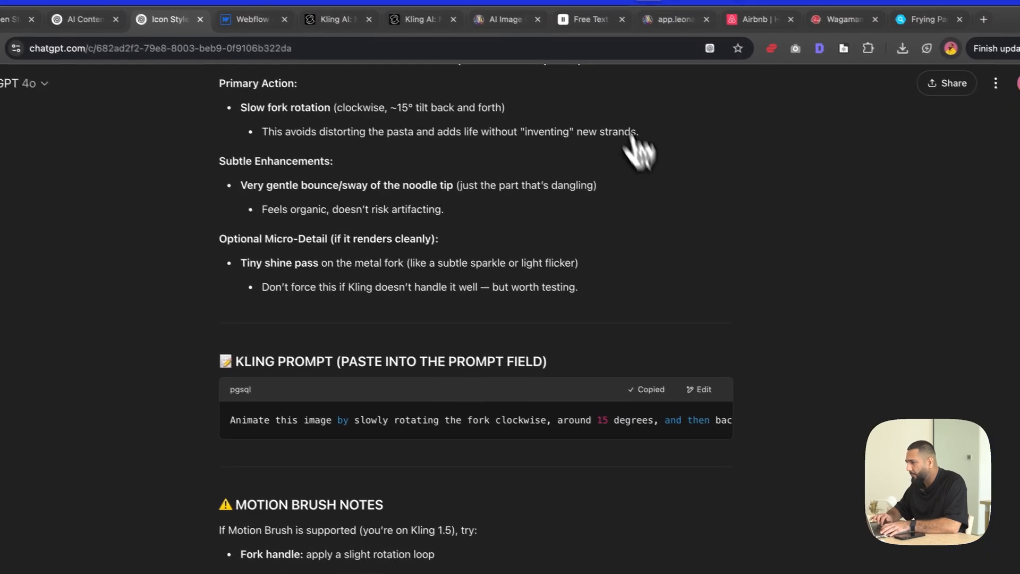
# - Switch to Kling AI, close the duplicate Kling tab, and paste the copied fork-rotation prompt into the Prompt field
pyautogui.click(469, 51)
pyautogui.click(501, 63)
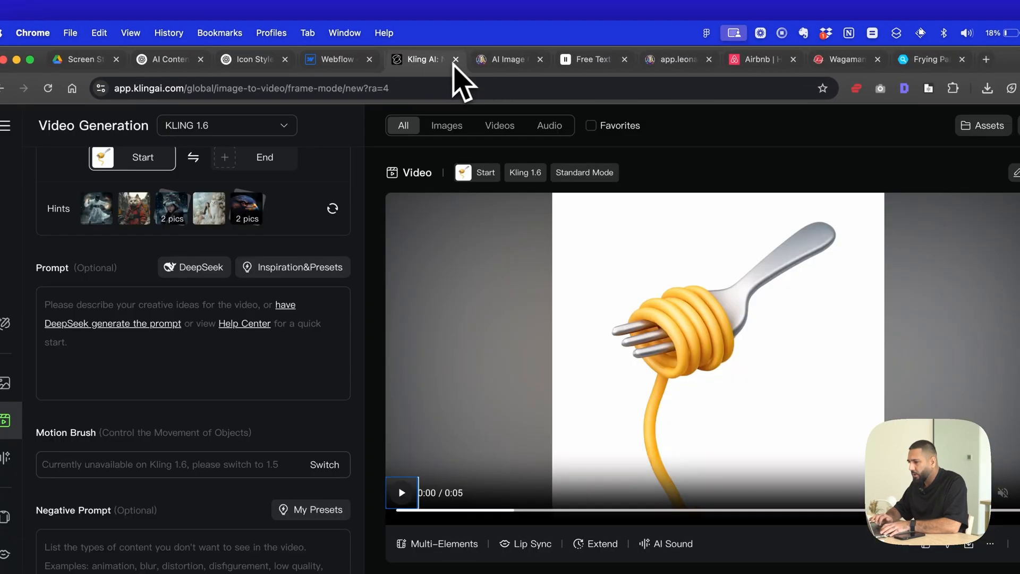
pyautogui.write('Animate this image by slowly rotating the fork clockwise, around 15 degrees, and then back. Add a subtle sway to the dangling noodle tip as if it’s gently bouncing from movement. The motion should be smooth and lifelike, without generating new elements or distorting the original pasta shape.')
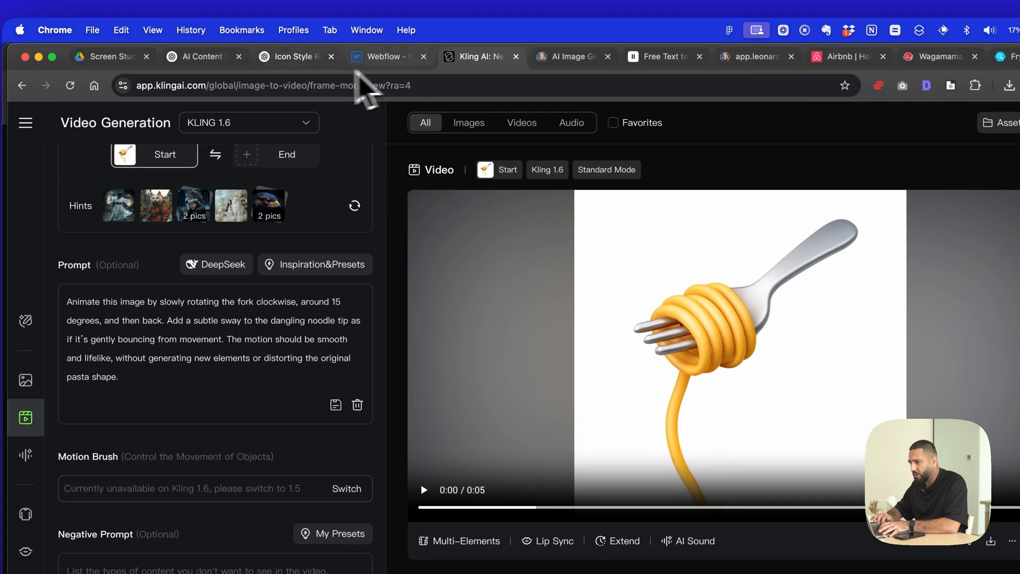
# - Return to ChatGPT and review its Motion Brush notes and render settings, including the optional negative prompt
pyautogui.click(293, 58)
pyautogui.scroll(-3, 334, 329)
pyautogui.scroll(-2, 333, 328)
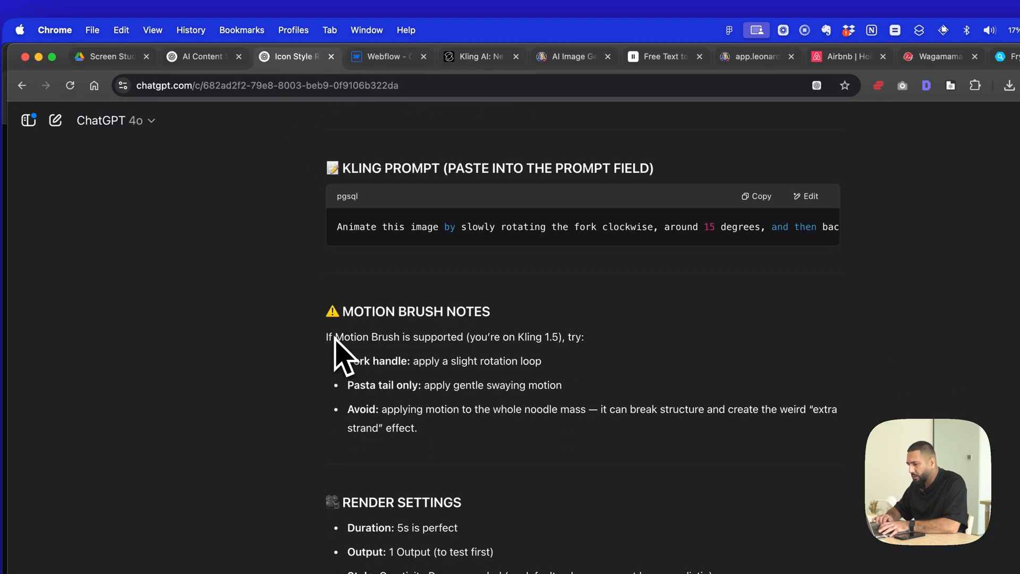
pyautogui.scroll(-1, 399, 353)
pyautogui.moveTo(466, 304); pyautogui.dragTo(453, 351)
pyautogui.click(453, 351)
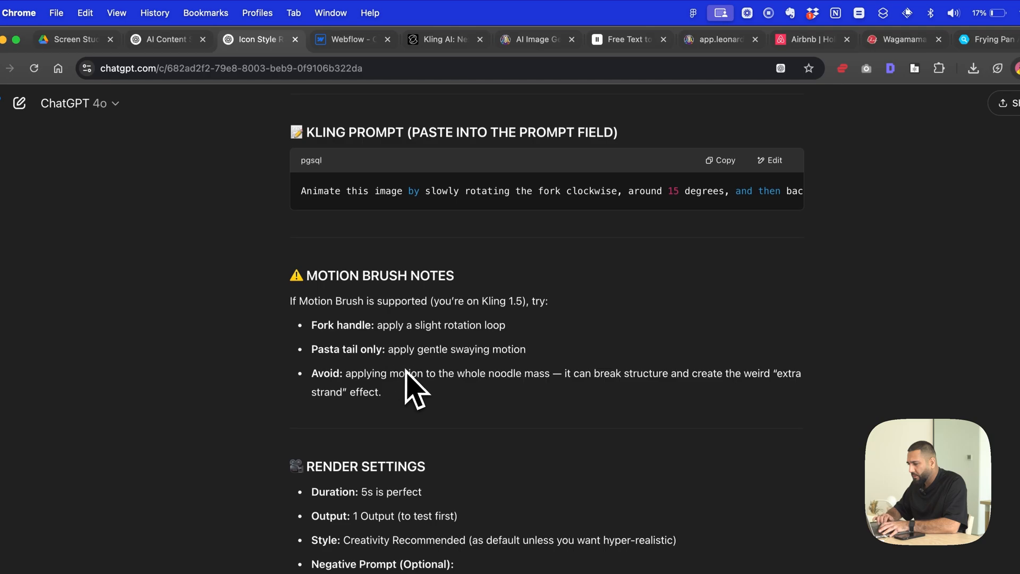
pyautogui.scroll(-3, 410, 381)
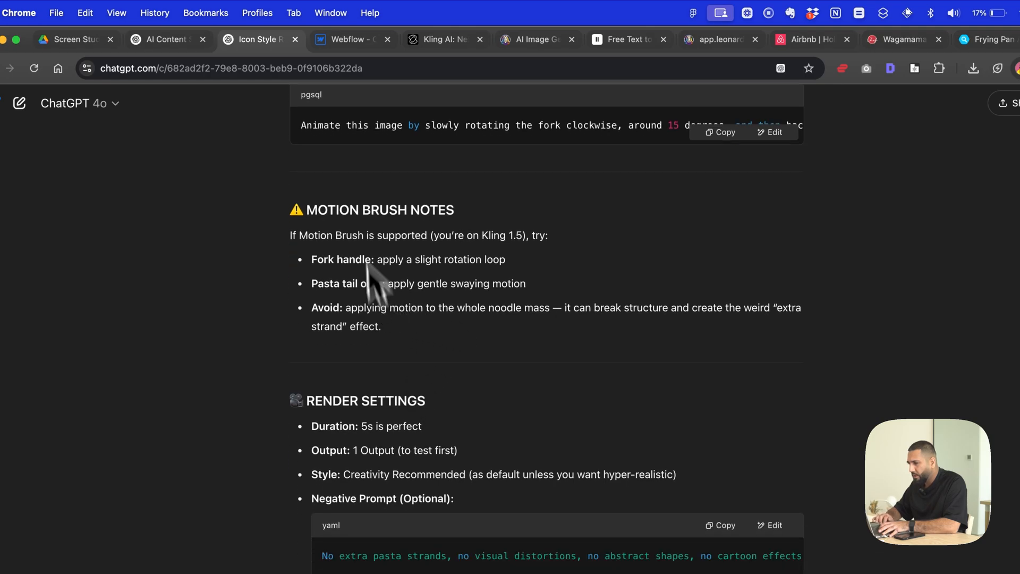
pyautogui.scroll(-3, 420, 213)
# - Move the Kling AI browser tab so it sits directly beside the ChatGPT icon conversation, ahead of Webflow
pyautogui.click(343, 39)
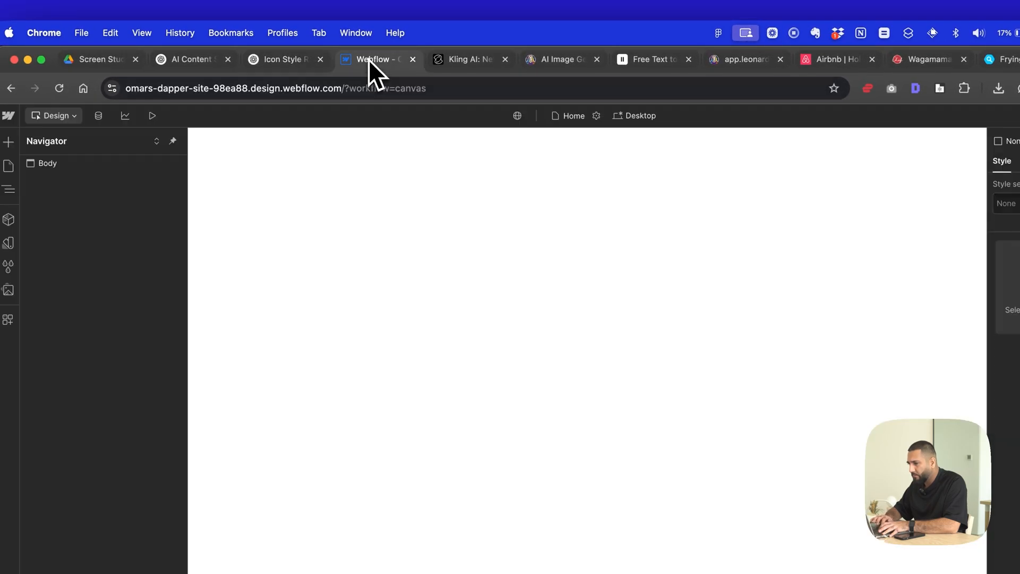
pyautogui.click(298, 64)
pyautogui.moveTo(473, 62); pyautogui.dragTo(390, 64)
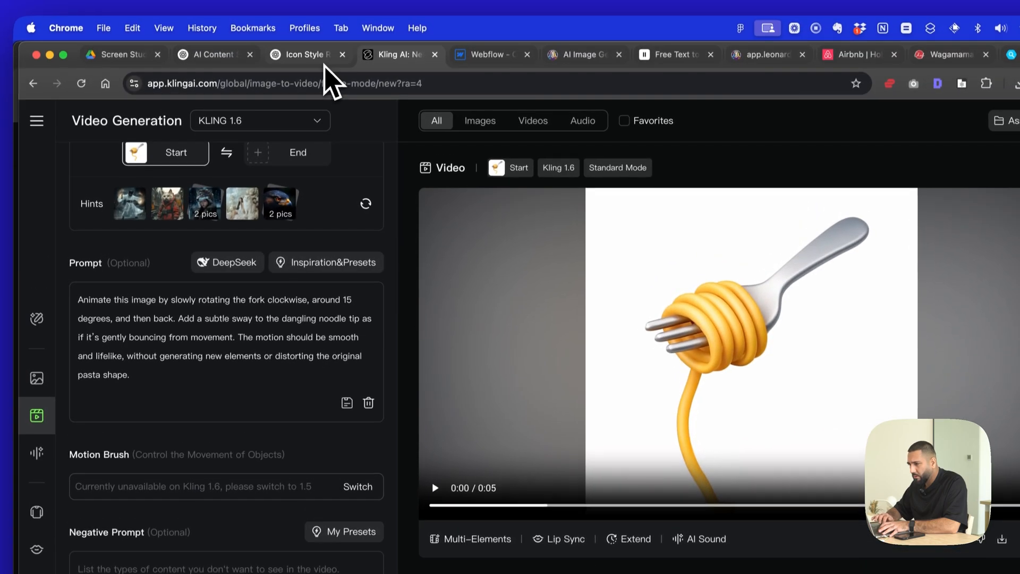
# - Copy ChatGPT's negative prompt starting "No extra pasta strands" into Kling AI's Negative Prompt and generate the video
pyautogui.click(326, 74)
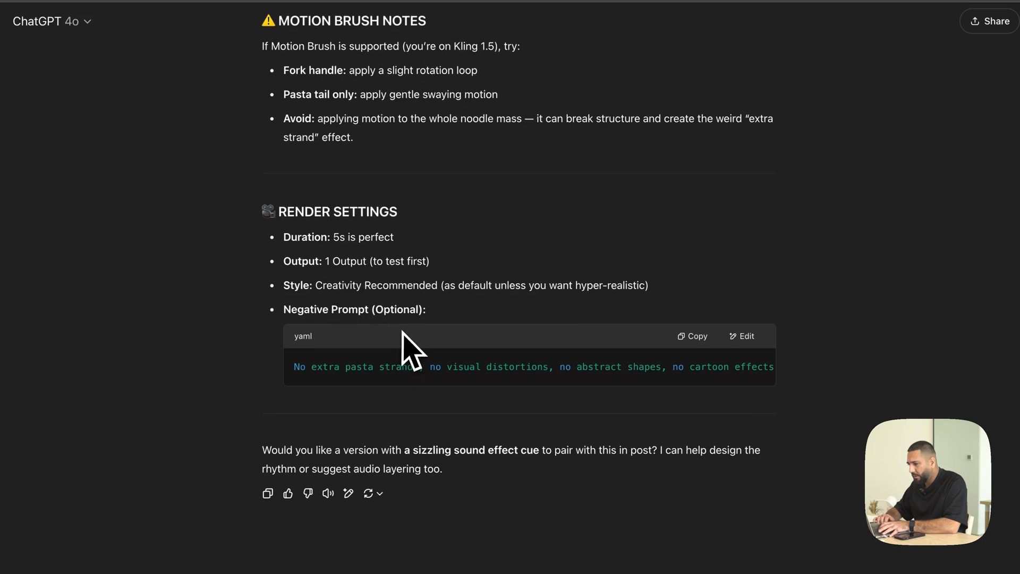
pyautogui.click(692, 348)
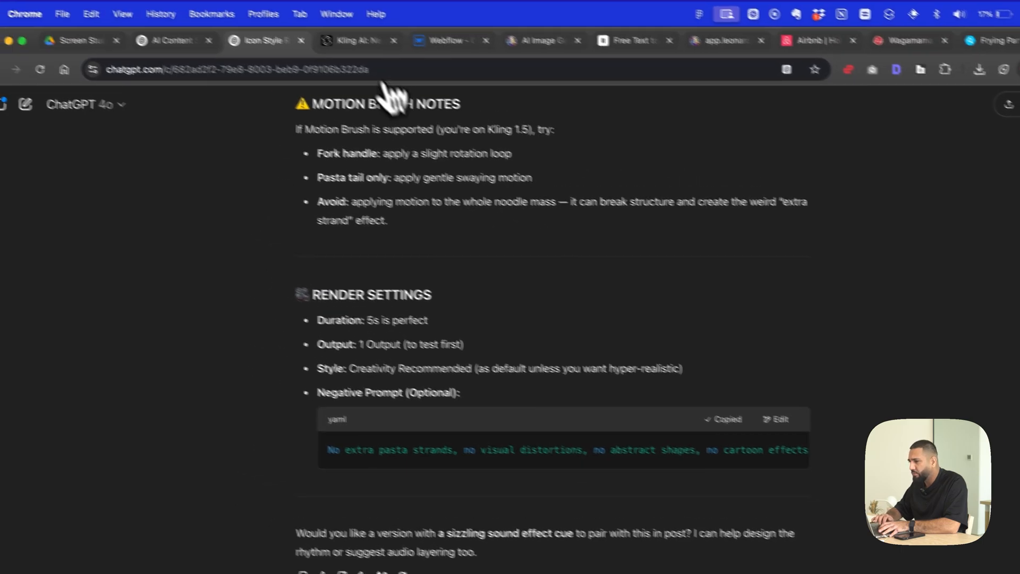
pyautogui.click(357, 41)
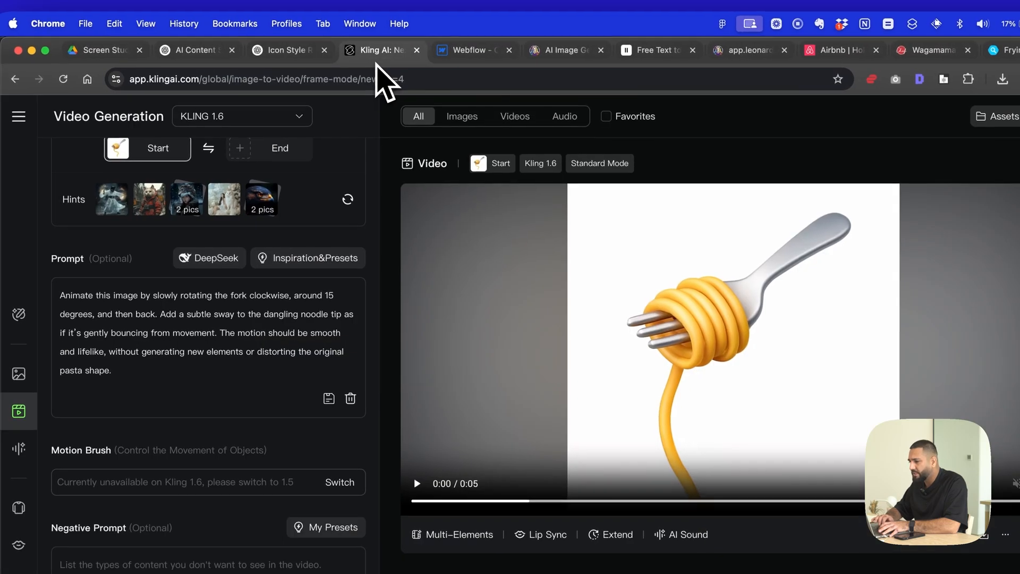
pyautogui.click(204, 422)
pyautogui.scroll(-1, 204, 423)
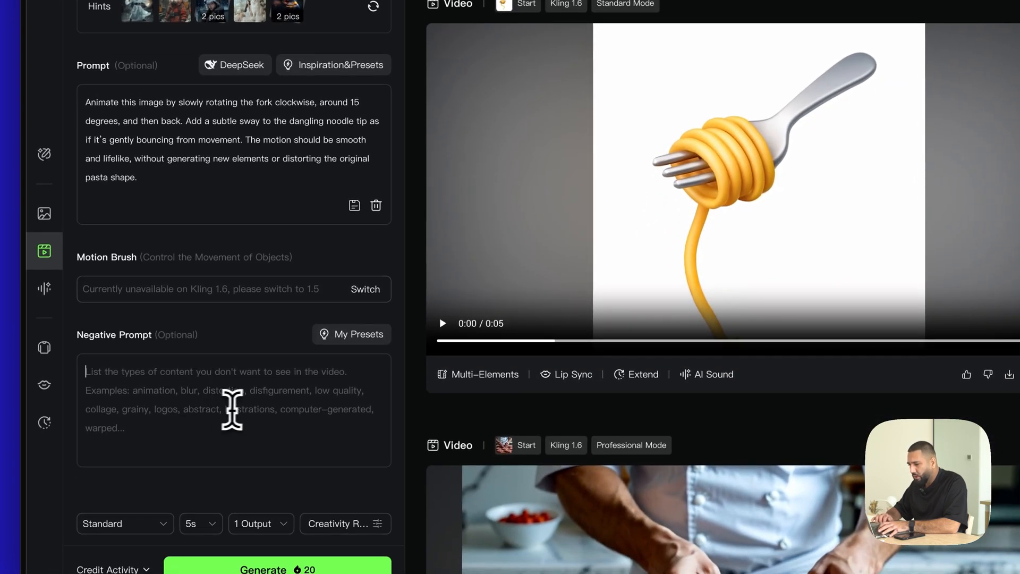
pyautogui.hotkey('ctrl', 'v')
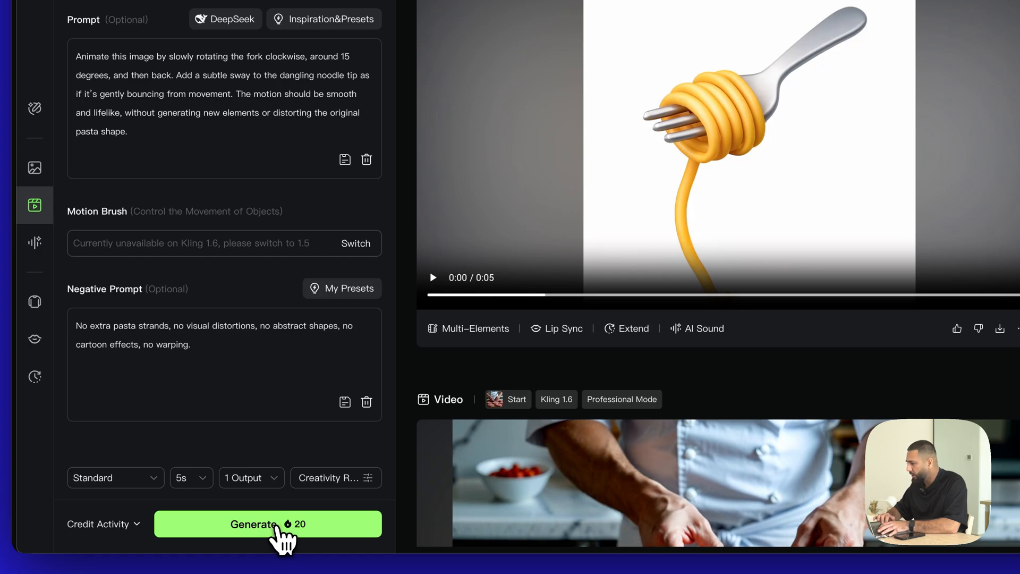
pyautogui.click(276, 526)
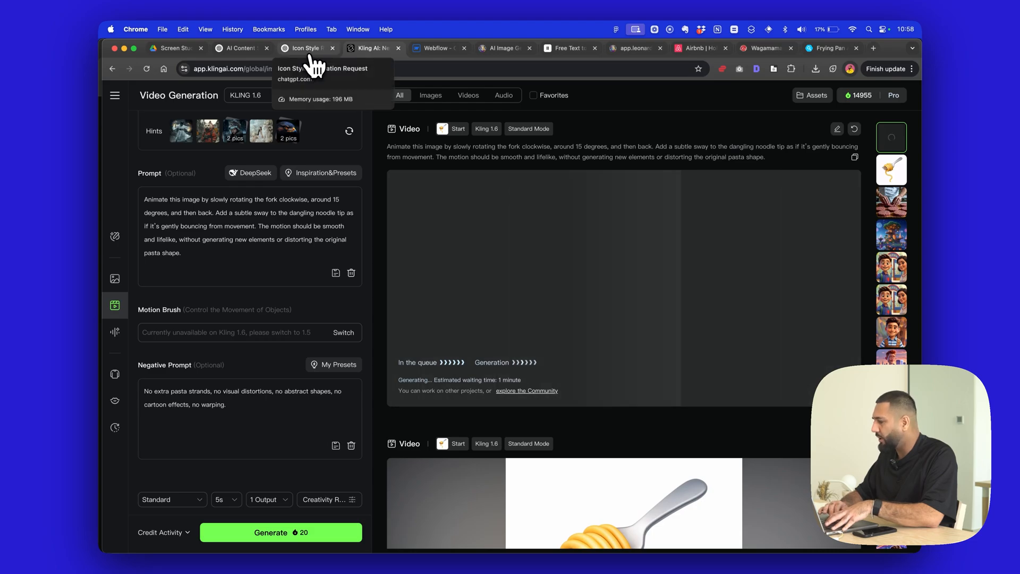
# - Open Perplexity in a new browser tab and ask "I have a 5s video clip, I want to create a lottie from this, is this possible"
pyautogui.press('super+t')
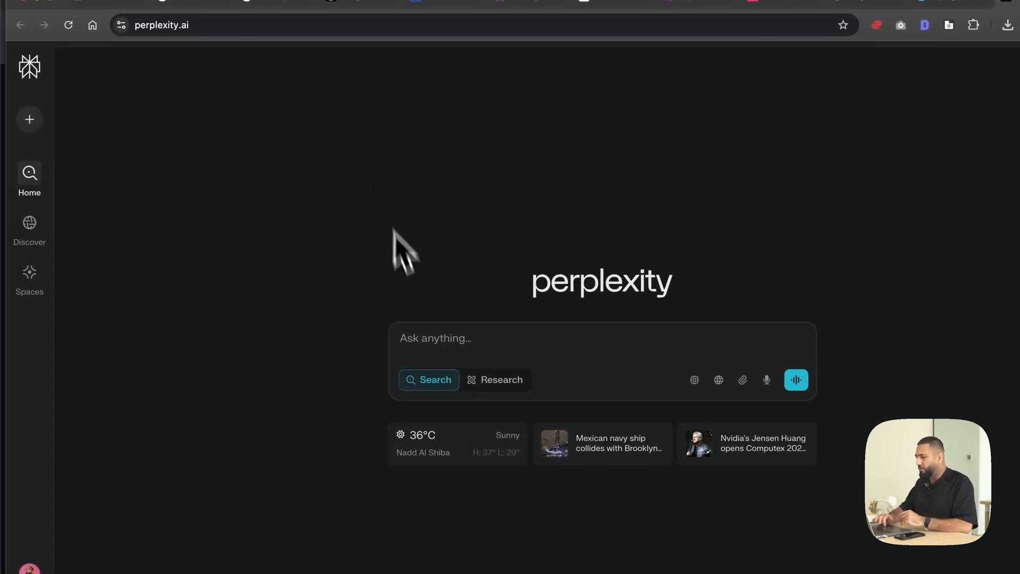
pyautogui.click(457, 351)
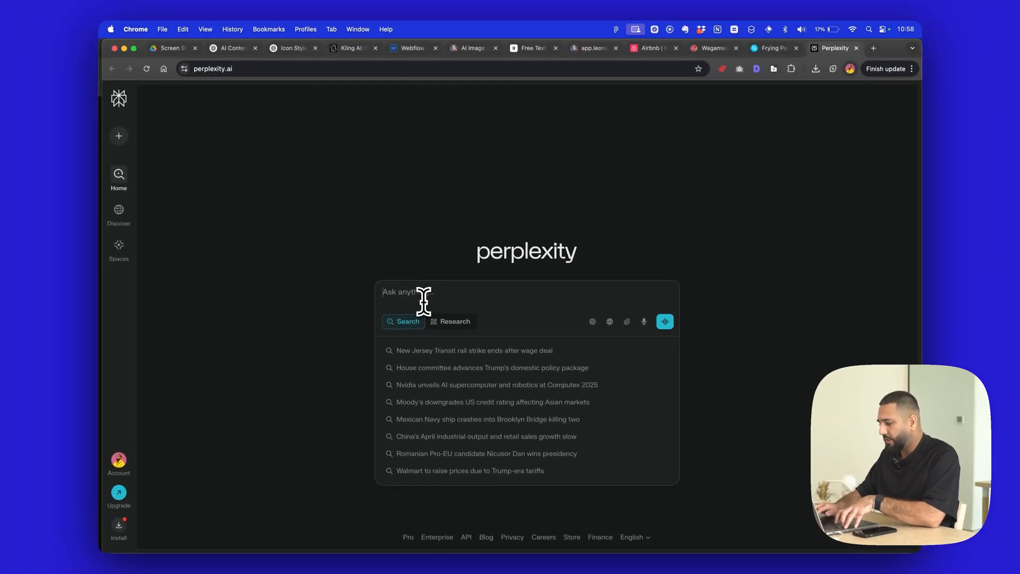
pyautogui.write('I have a ')
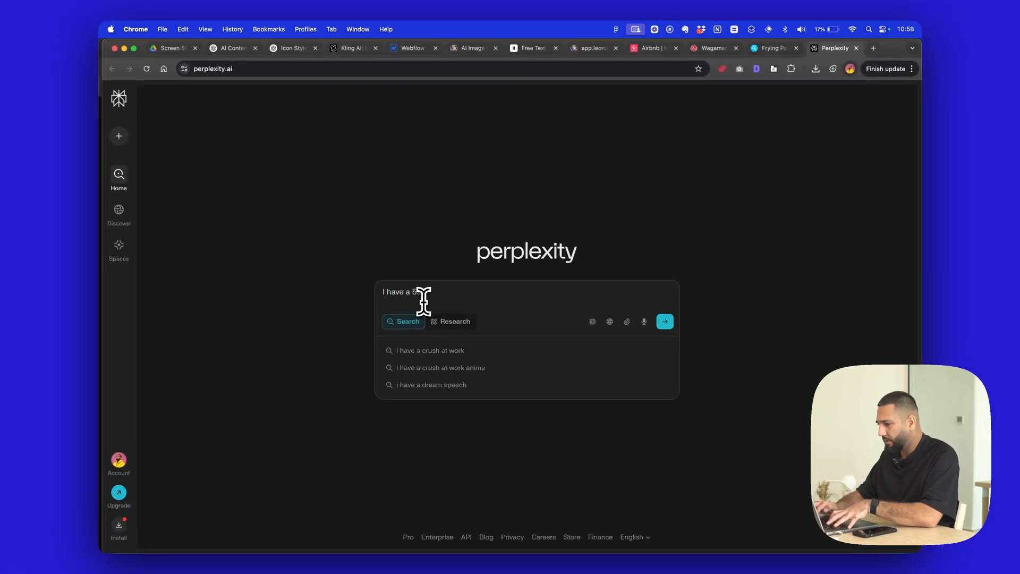
pyautogui.write('5s video clip, I want to create a lottie from this,')
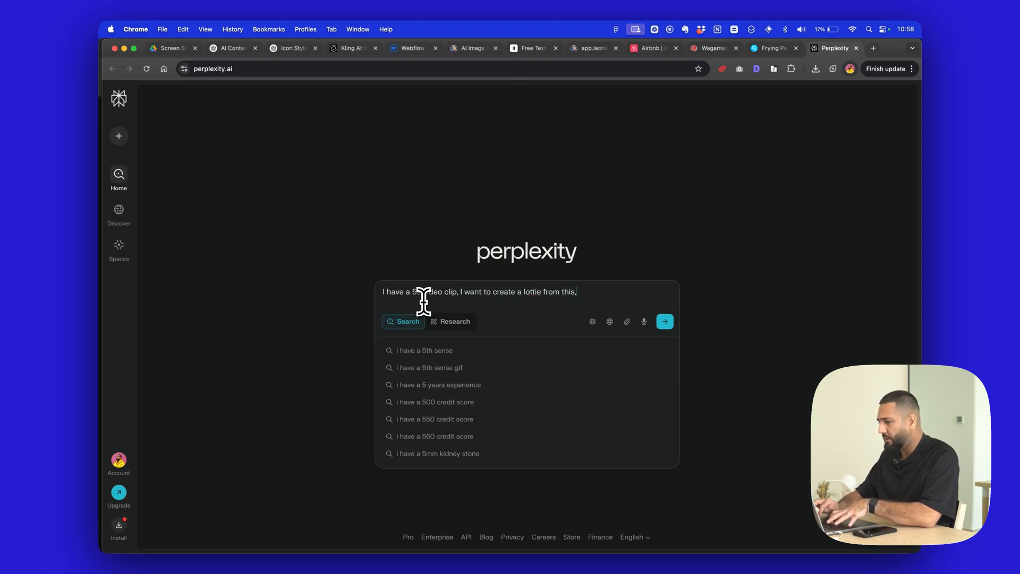
pyautogui.write(' is this possibl')
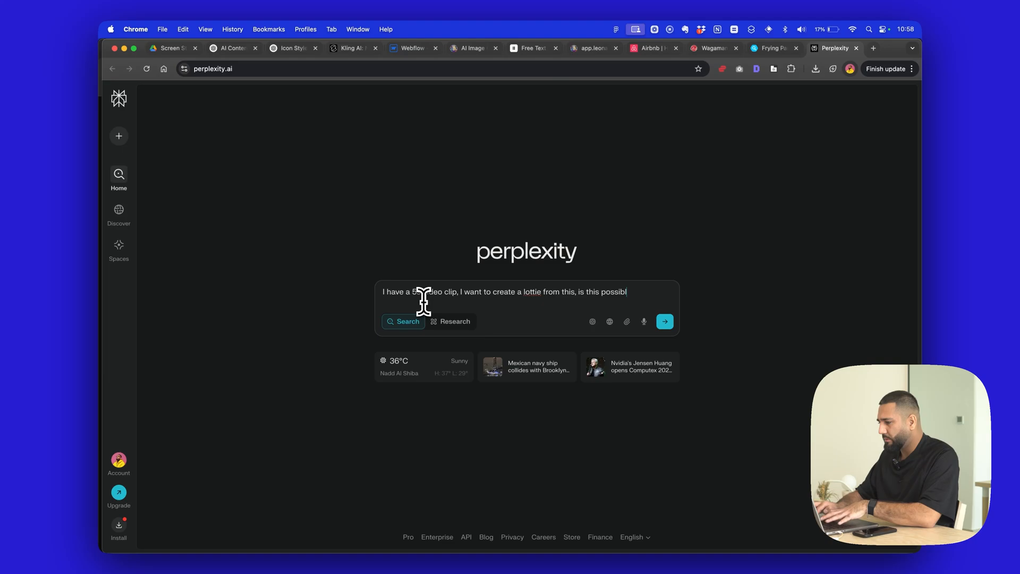
pyautogui.write('e')
pyautogui.press('Return')
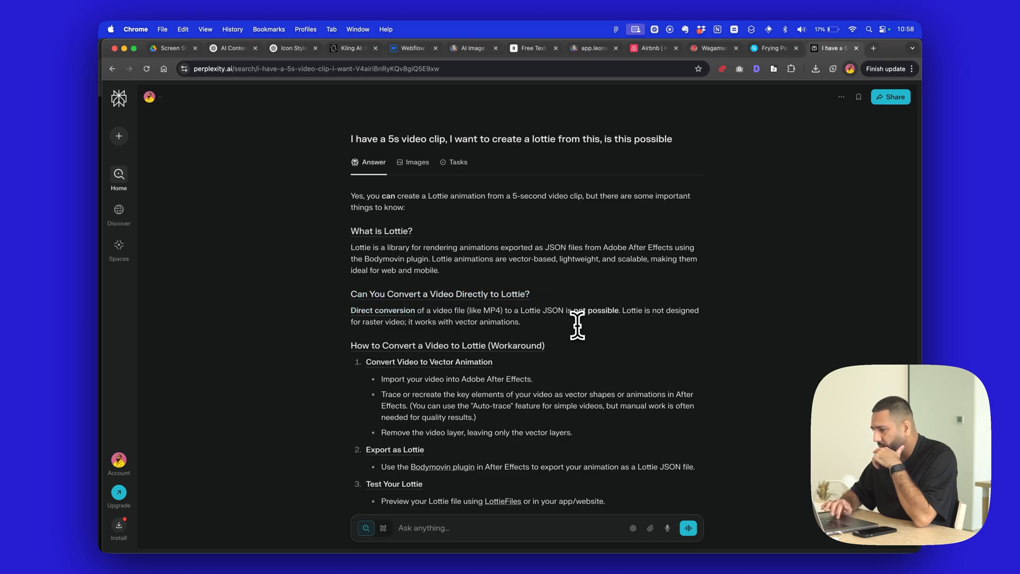
# - Read Perplexity's answer on converting video to Lottie, including the workaround, important notes, required tools and summary
pyautogui.scroll(-2, 577, 325)
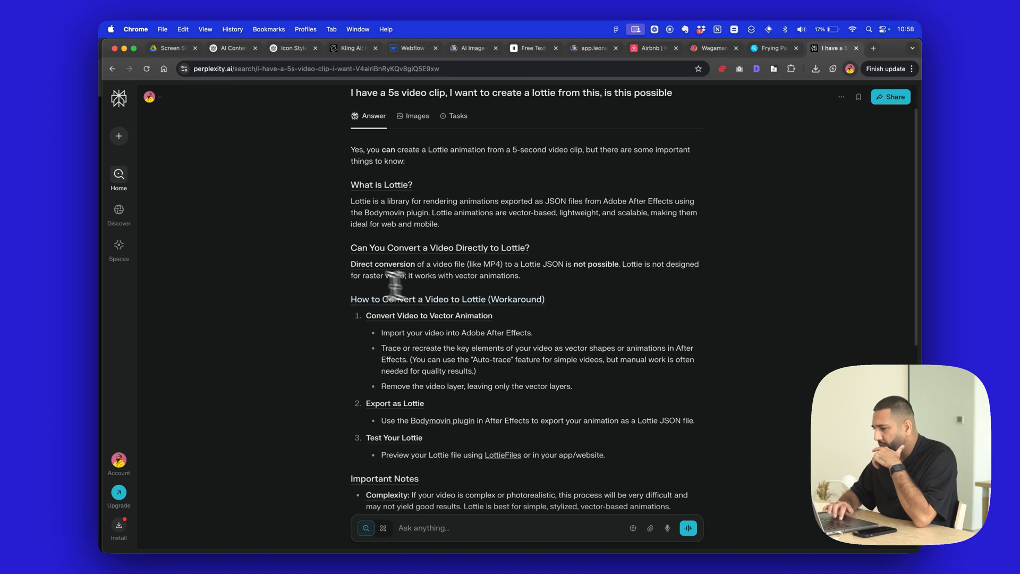
pyautogui.scroll(-2, 496, 326)
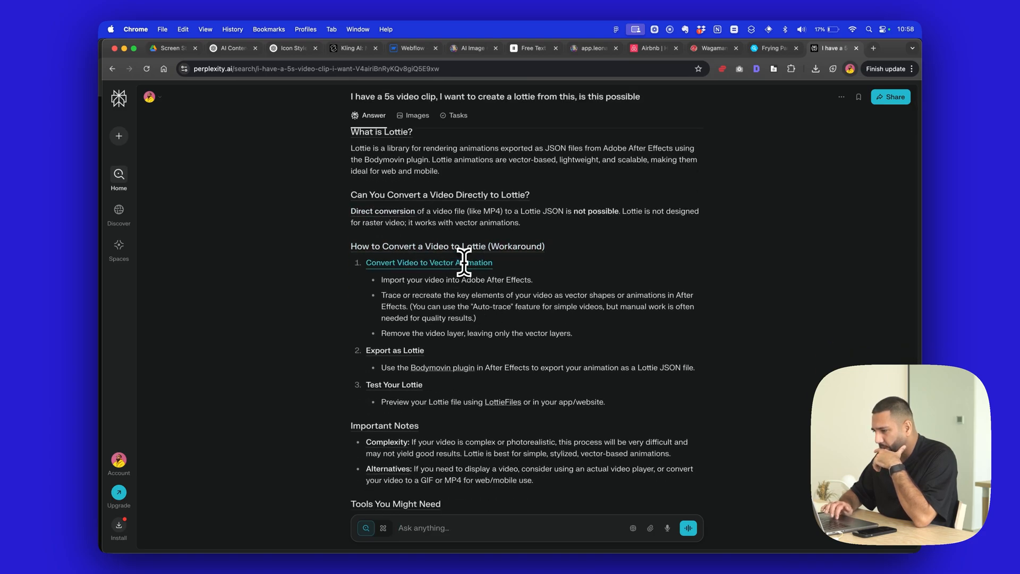
pyautogui.scroll(-4, 460, 287)
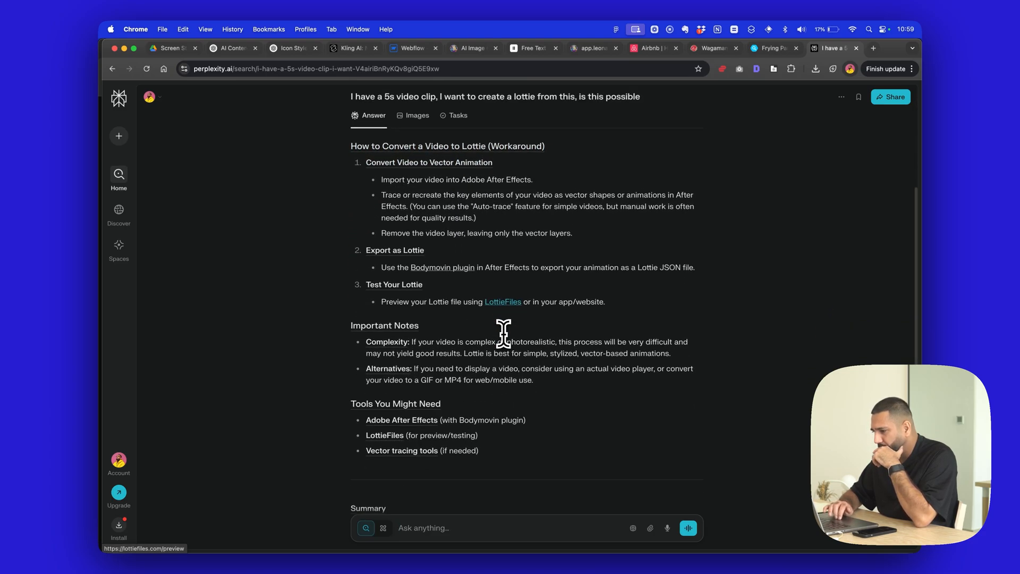
pyautogui.scroll(-3, 503, 334)
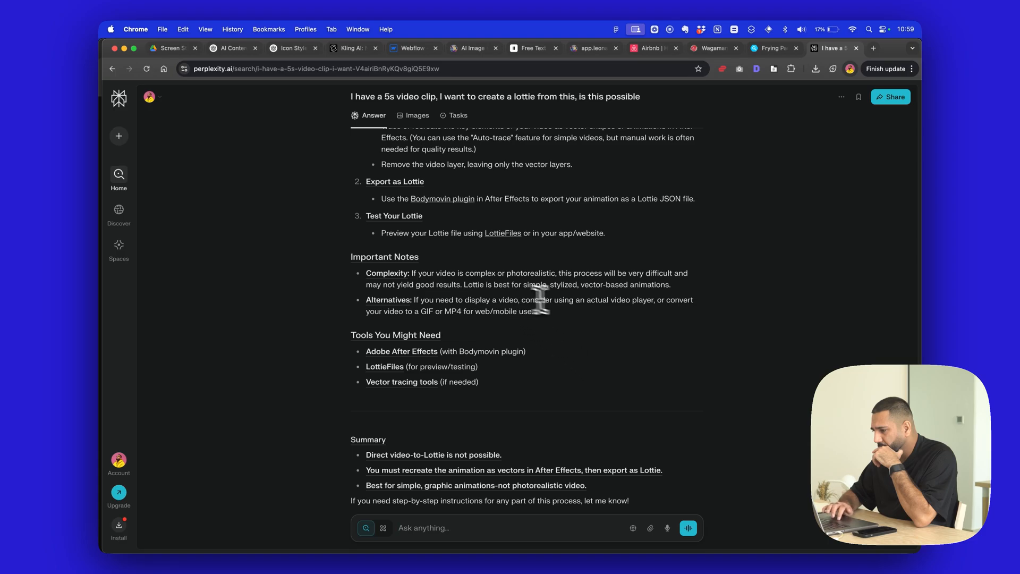
pyautogui.scroll(-6, 597, 327)
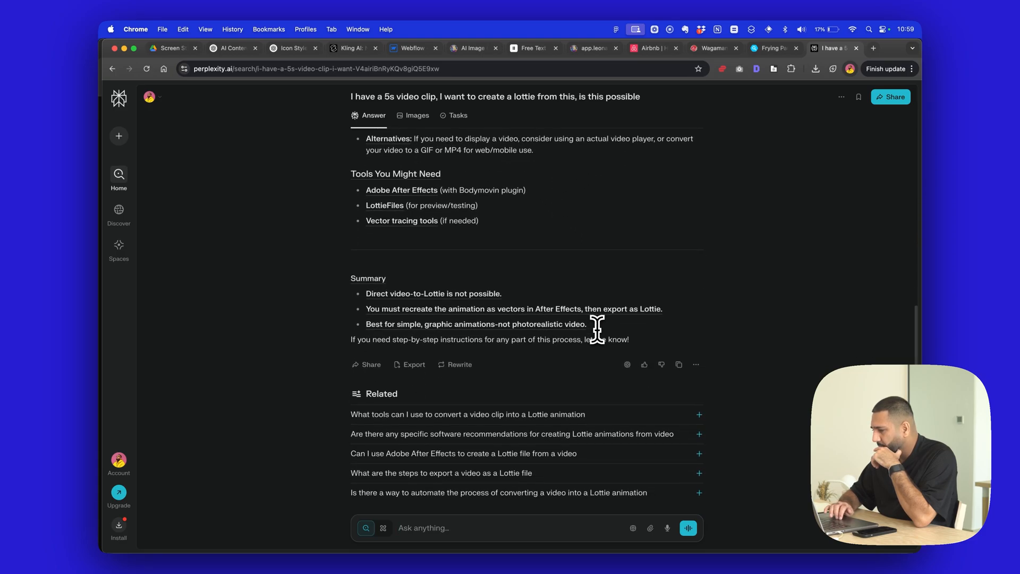
pyautogui.scroll(7, 504, 267)
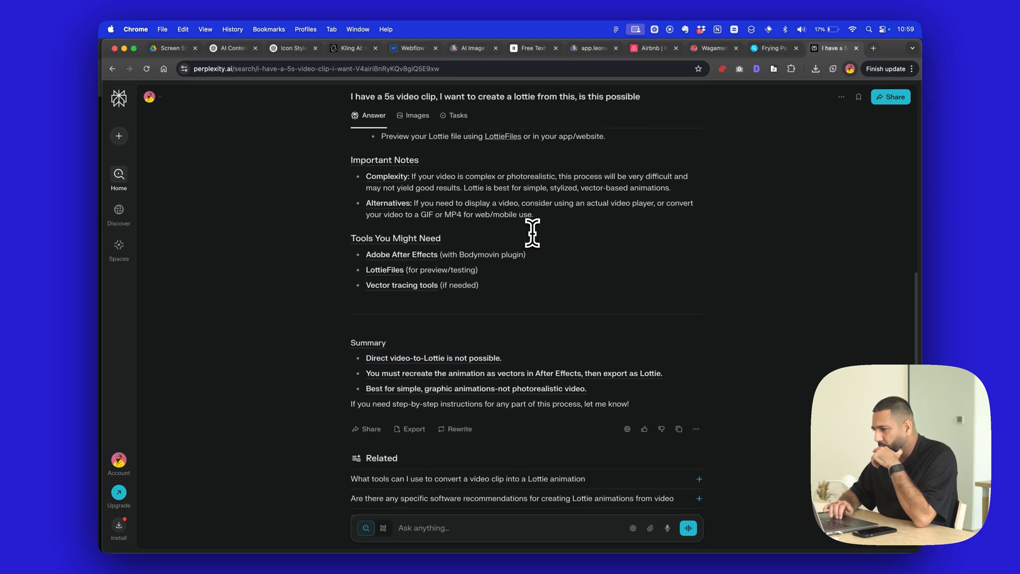
pyautogui.scroll(3, 534, 267)
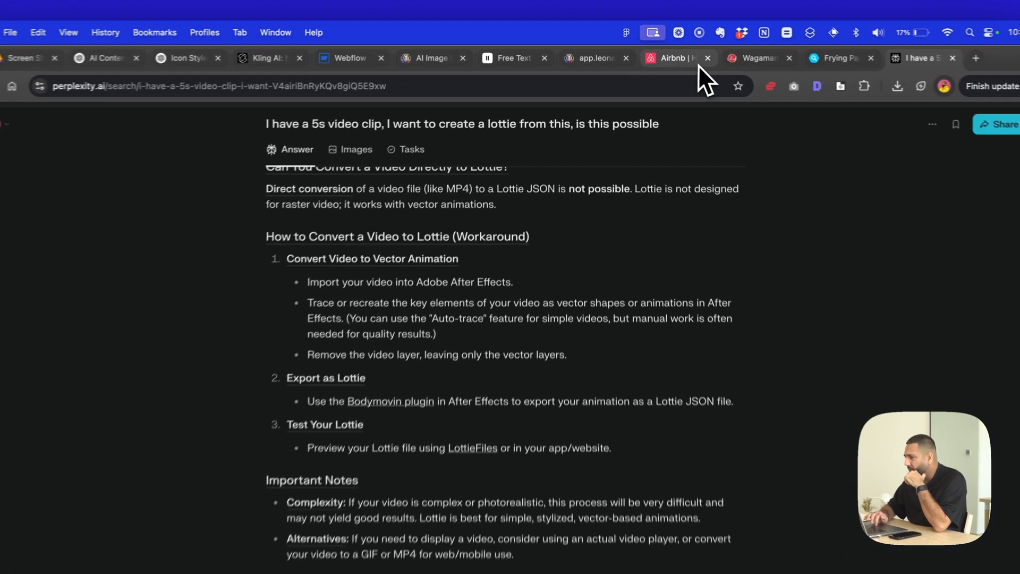
# - Switch to Airbnb, inspect the Experiences navigation link, dismiss the What's new drawer, and expand the link's HTML element
pyautogui.click(665, 49)
pyautogui.rightClick(506, 103)
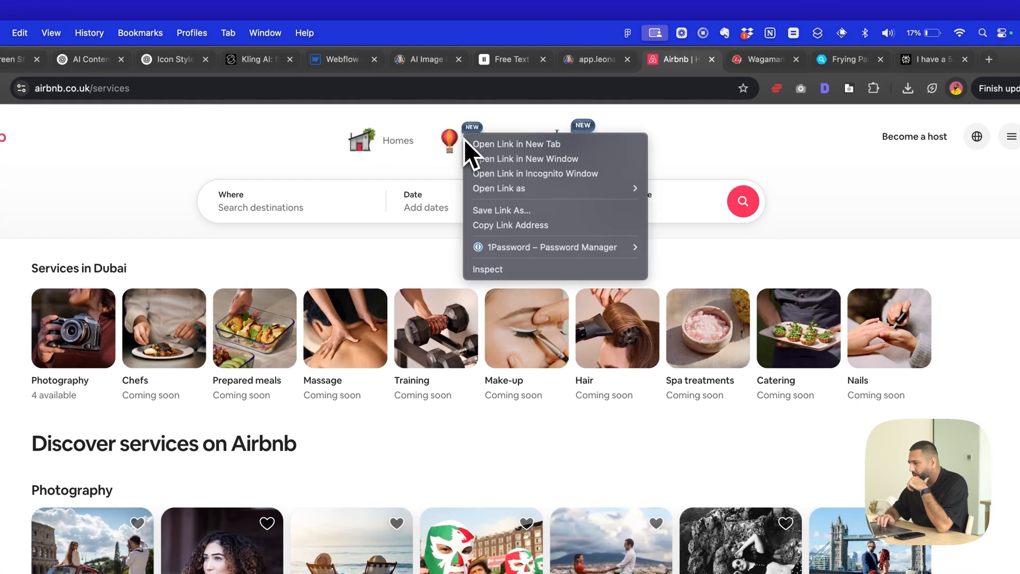
pyautogui.click(531, 270)
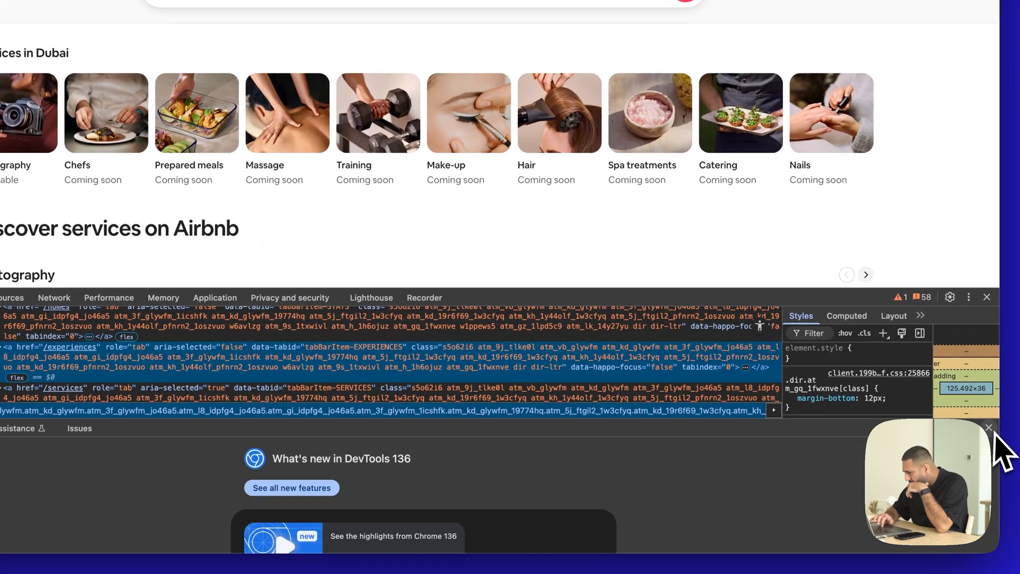
pyautogui.click(989, 427)
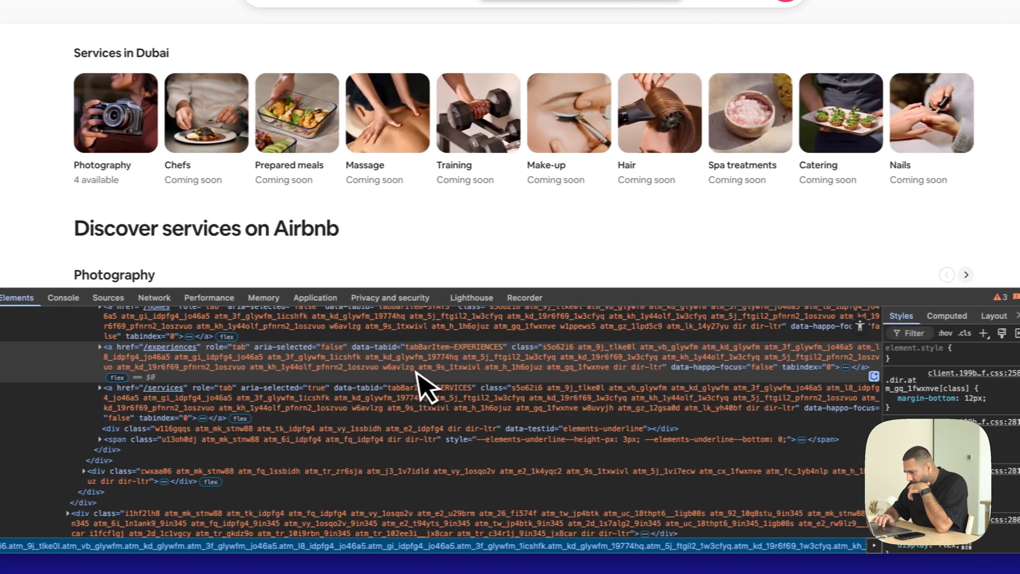
pyautogui.click(167, 352)
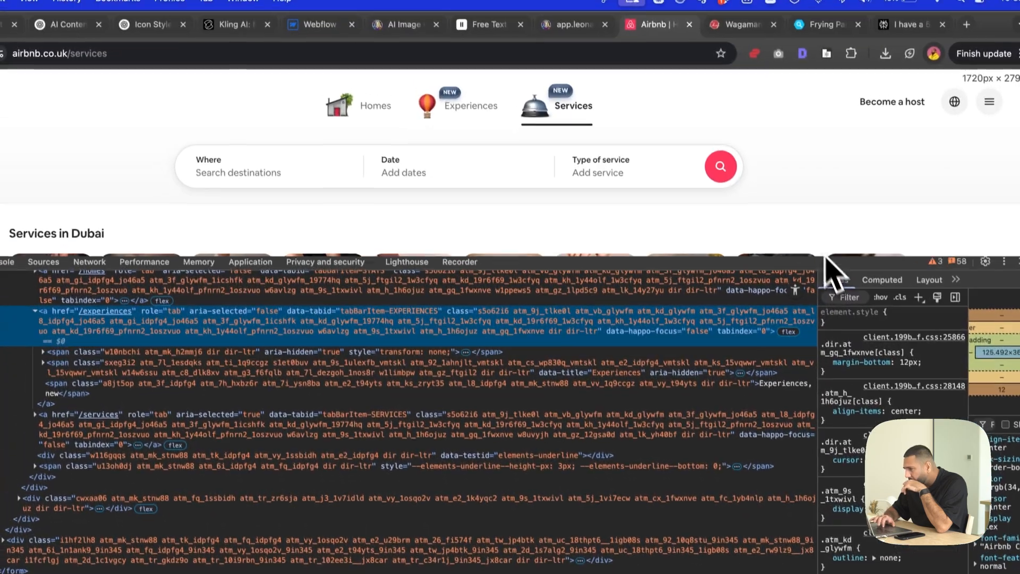
# - Enlarge the developer tools and switch Airbnb to Experiences and then Homes to examine how the icon's markup responds
pyautogui.moveTo(825, 255); pyautogui.dragTo(825, 222)
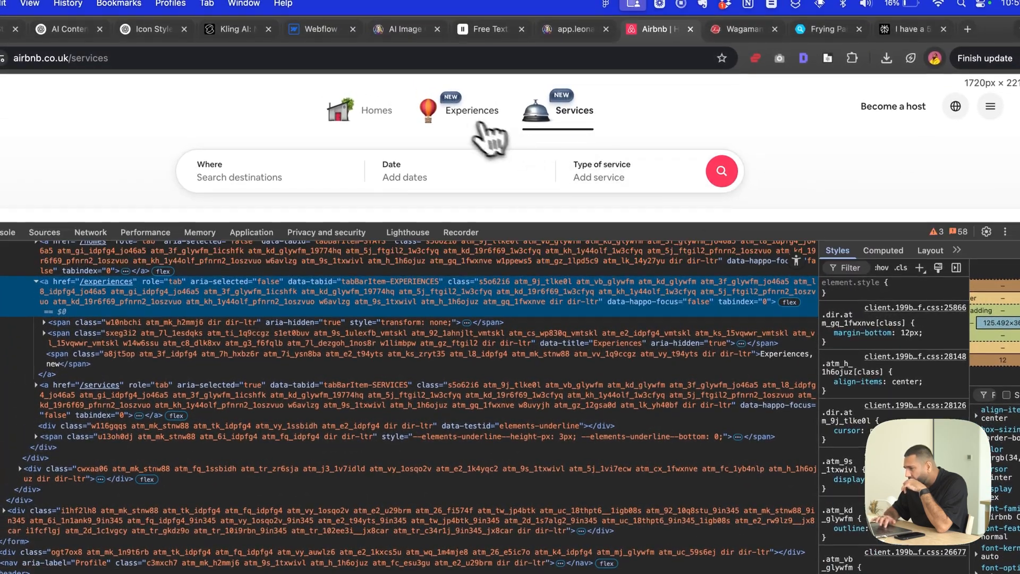
pyautogui.click(470, 120)
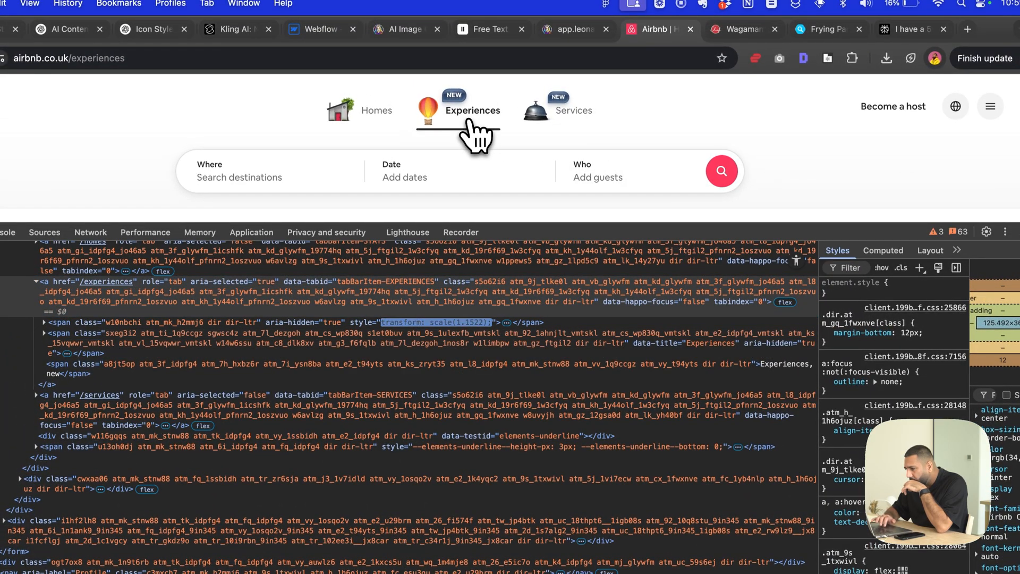
pyautogui.click(338, 113)
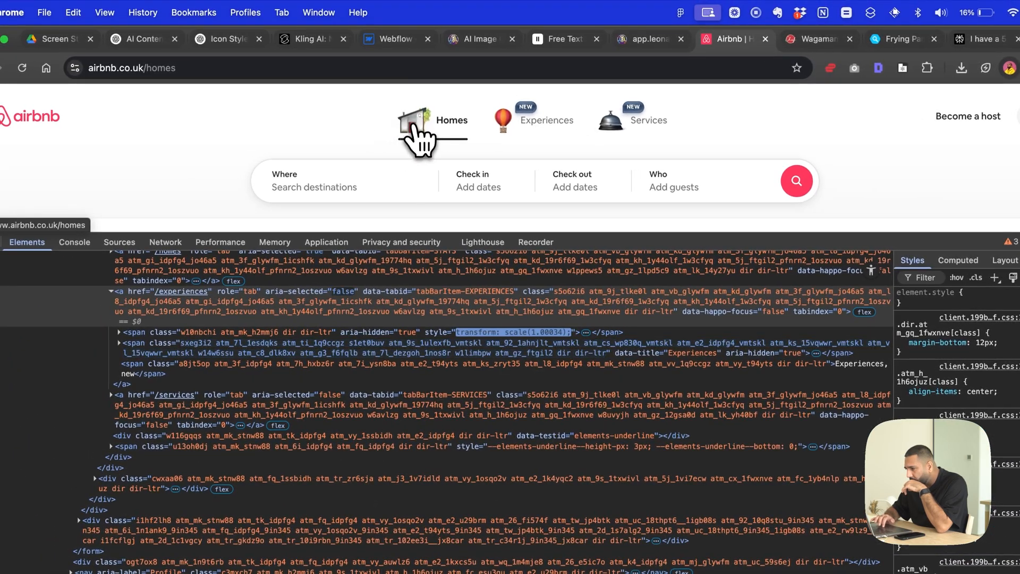
# - Switch Airbnb between Experiences and Services to examine how the Experiences icon span's transform scale changes in the markup
pyautogui.click(550, 134)
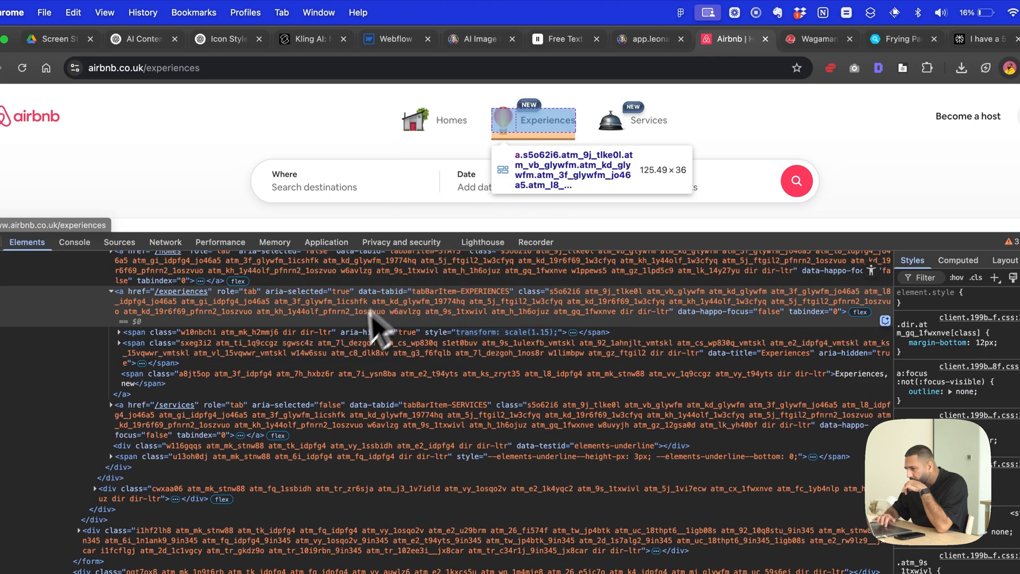
pyautogui.click(367, 332)
pyautogui.click(535, 128)
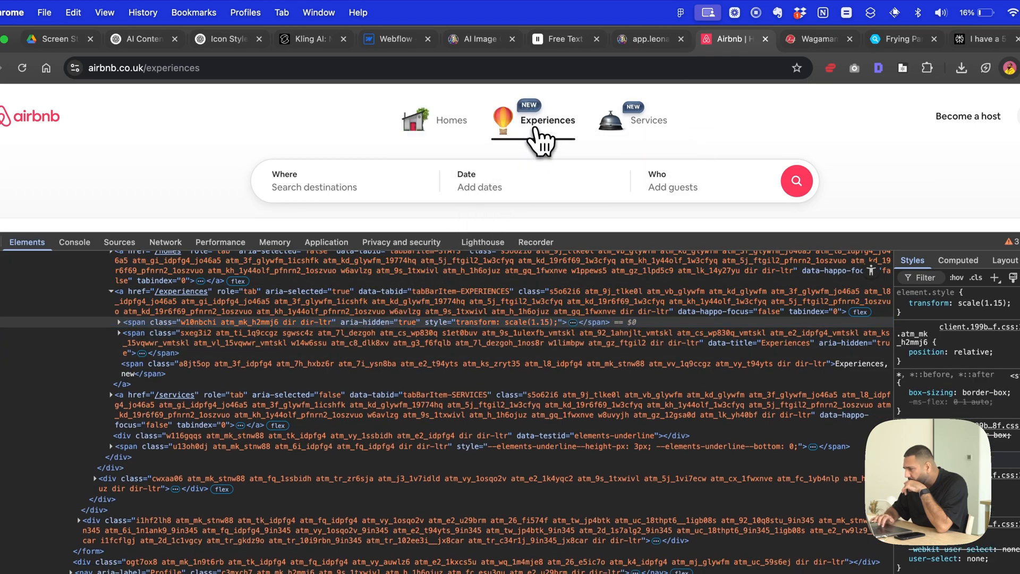
pyautogui.click(651, 119)
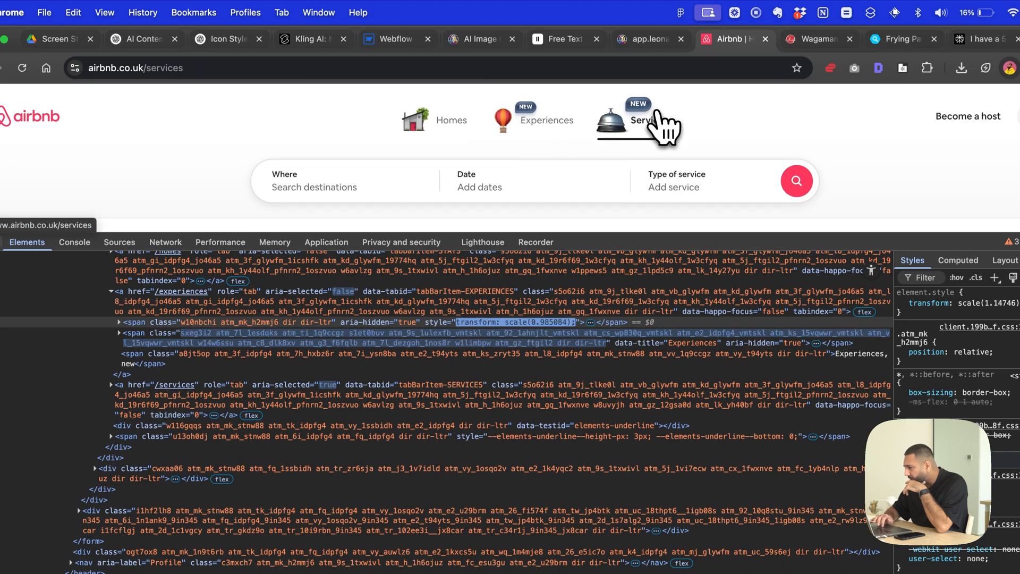
pyautogui.click(534, 128)
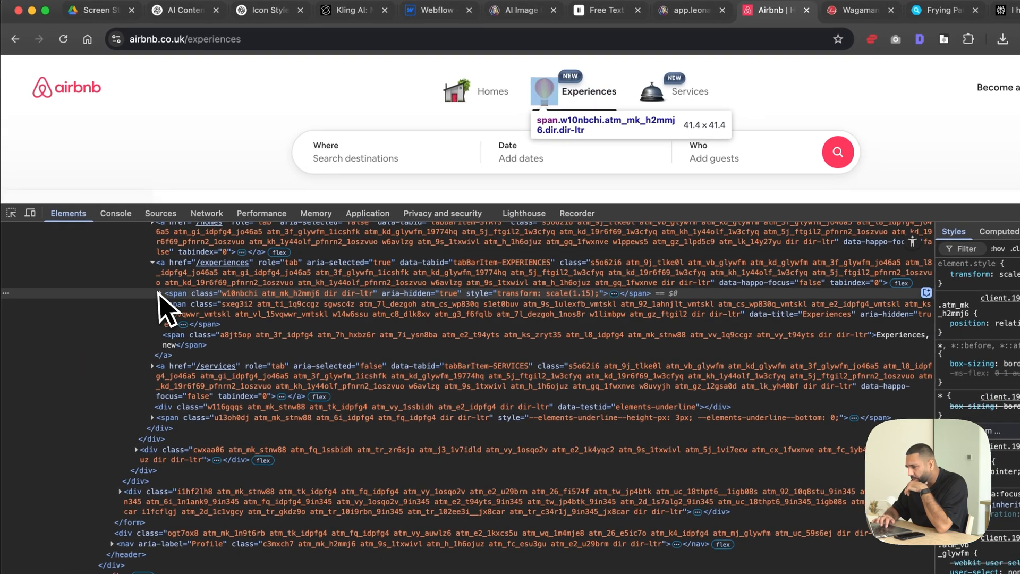
# - Expand the Experiences icon's nested spans down to the video element and inspect its .mov and .webm sources
pyautogui.click(119, 322)
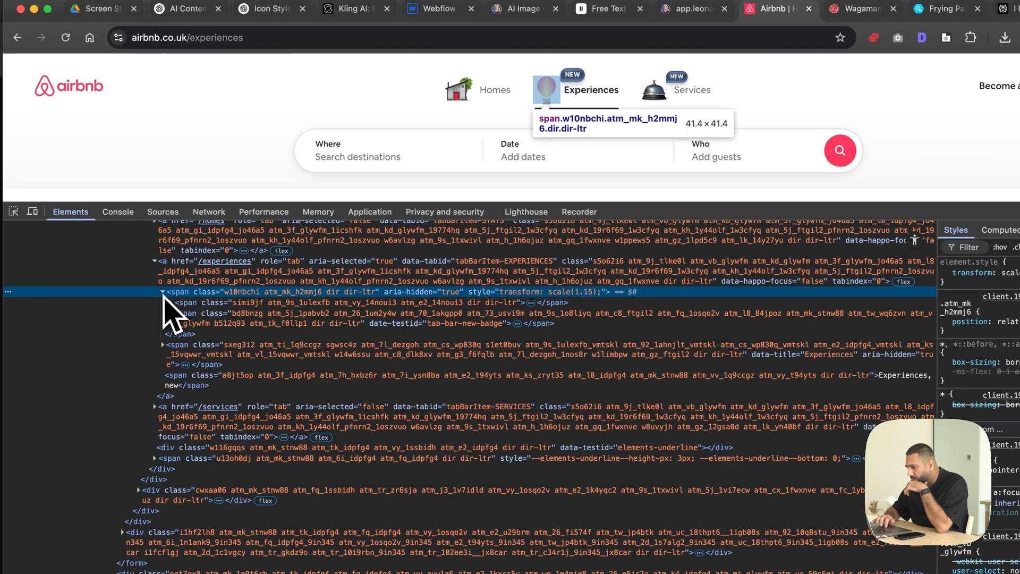
pyautogui.click(170, 303)
pyautogui.click(552, 92)
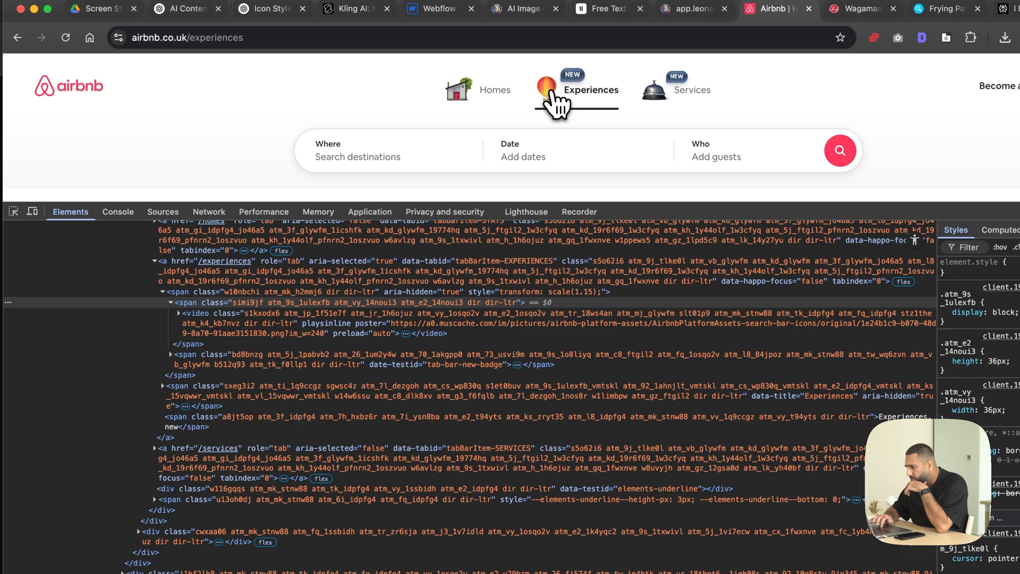
pyautogui.click(184, 316)
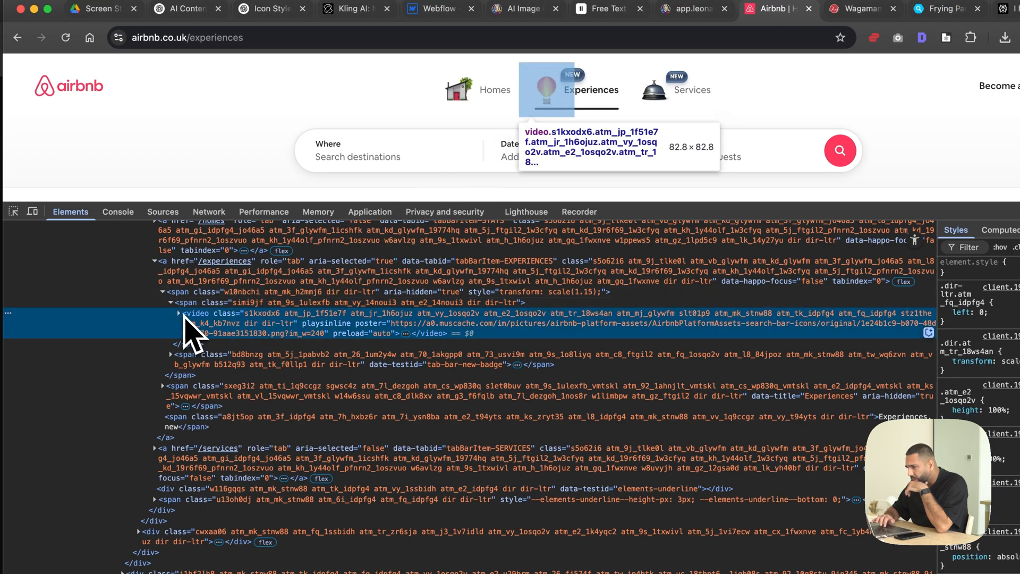
pyautogui.doubleClick(245, 324)
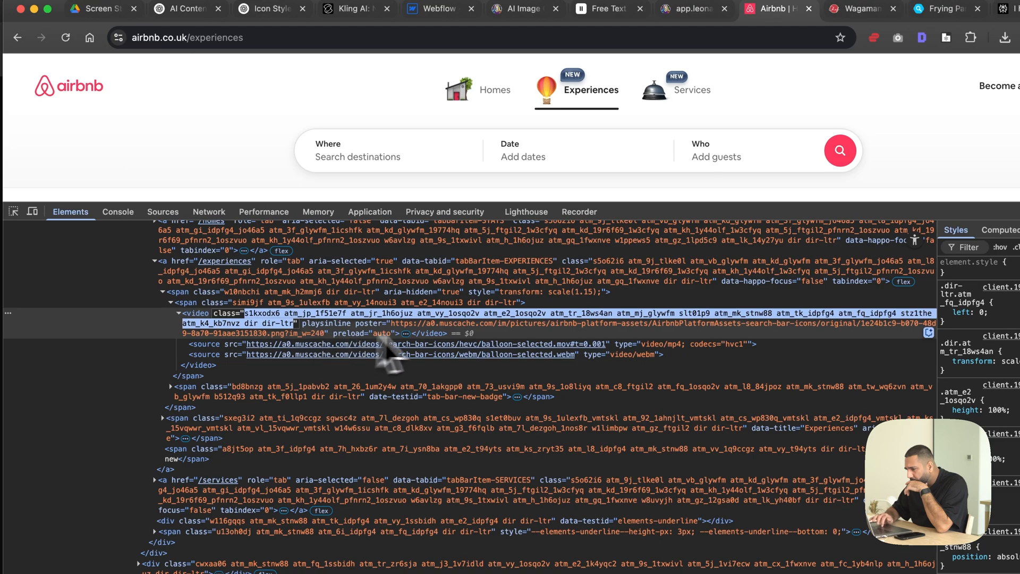
pyautogui.click(470, 345)
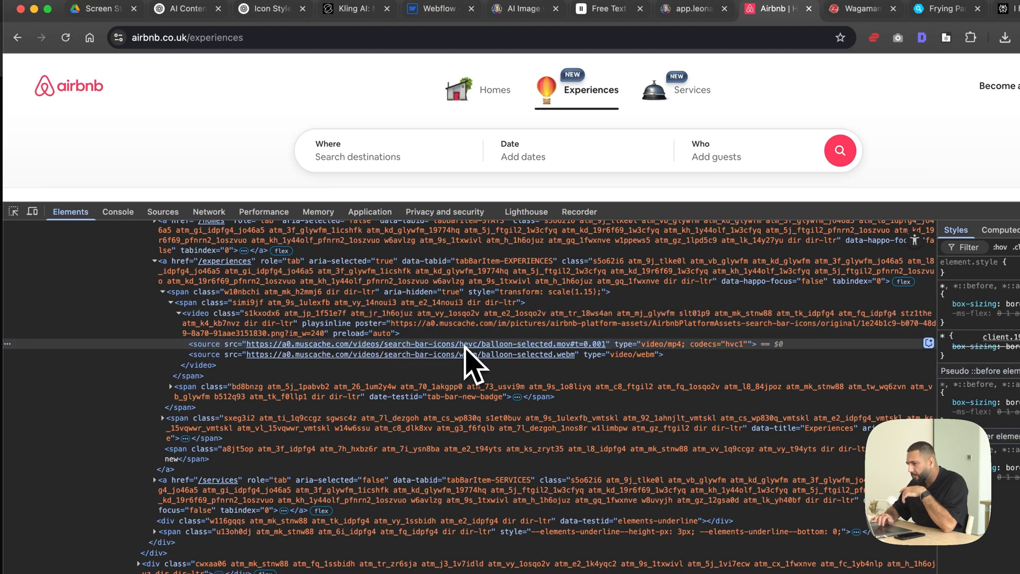
pyautogui.click(460, 354)
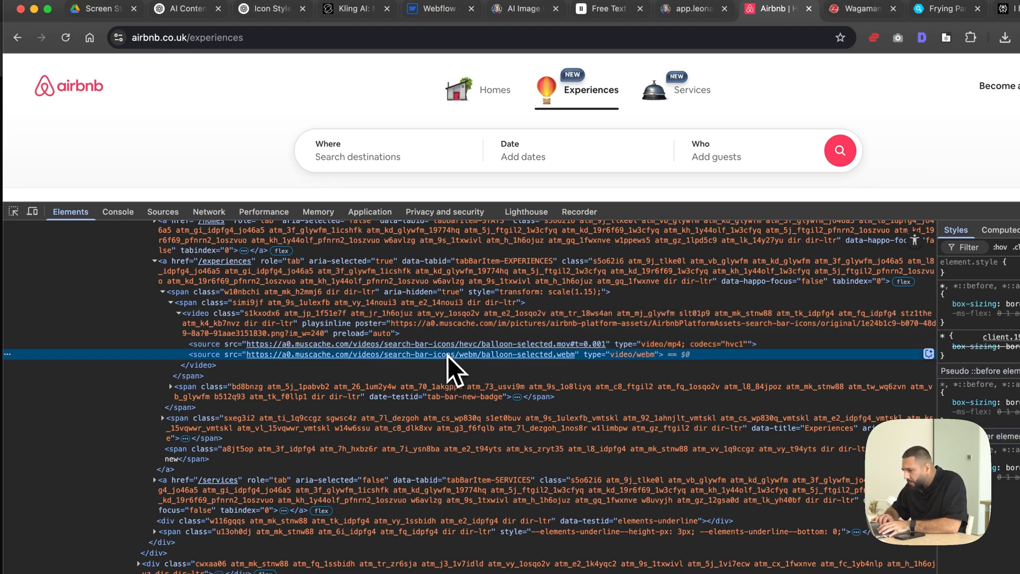
# - Open the balloon-selected.webm source address in the browser and play the balloon clip
pyautogui.doubleClick(448, 355)
pyautogui.press('super+c')
pyautogui.press('super+l')
pyautogui.press('super+v')
pyautogui.press('Return')
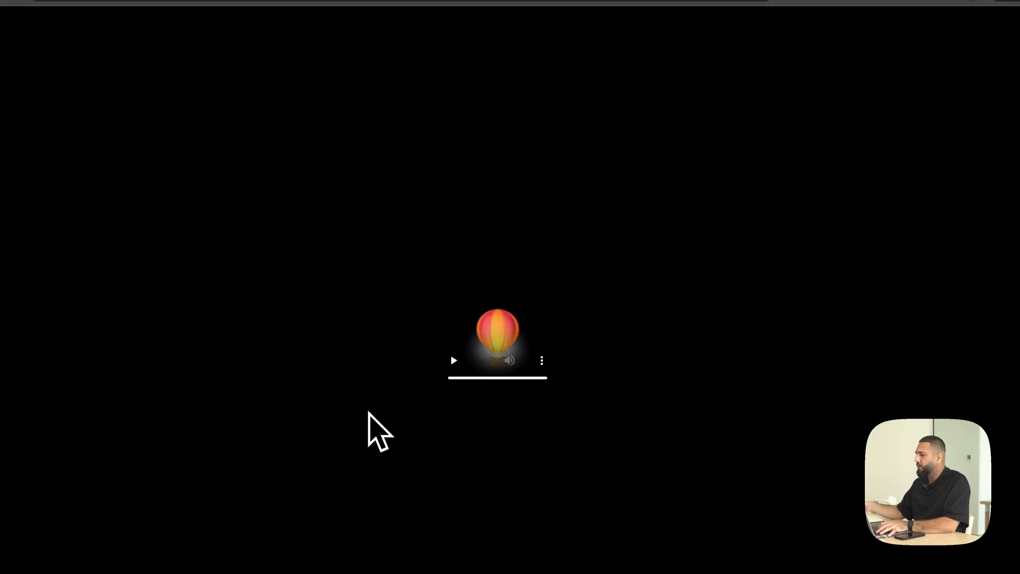
pyautogui.click(452, 361)
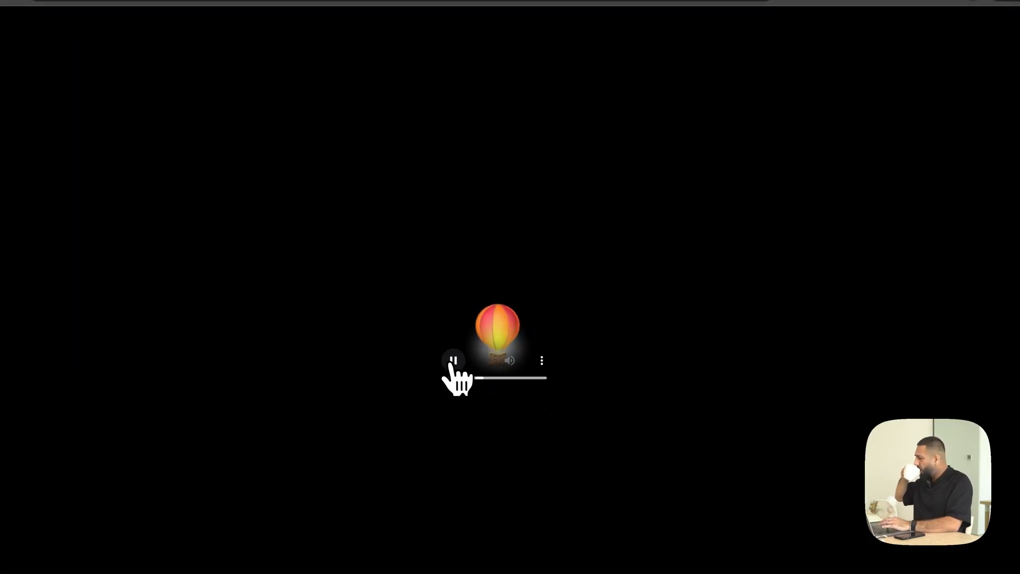
pyautogui.click(452, 361)
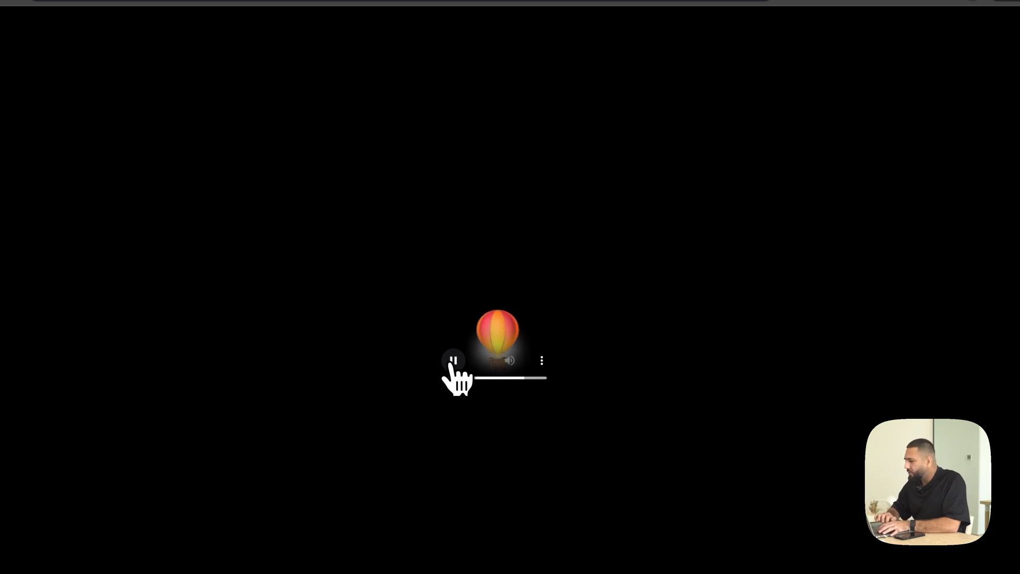
# - Return to Airbnb, close the developer tools, and close the app.leonardo.ai browser tab
pyautogui.click(915, 60)
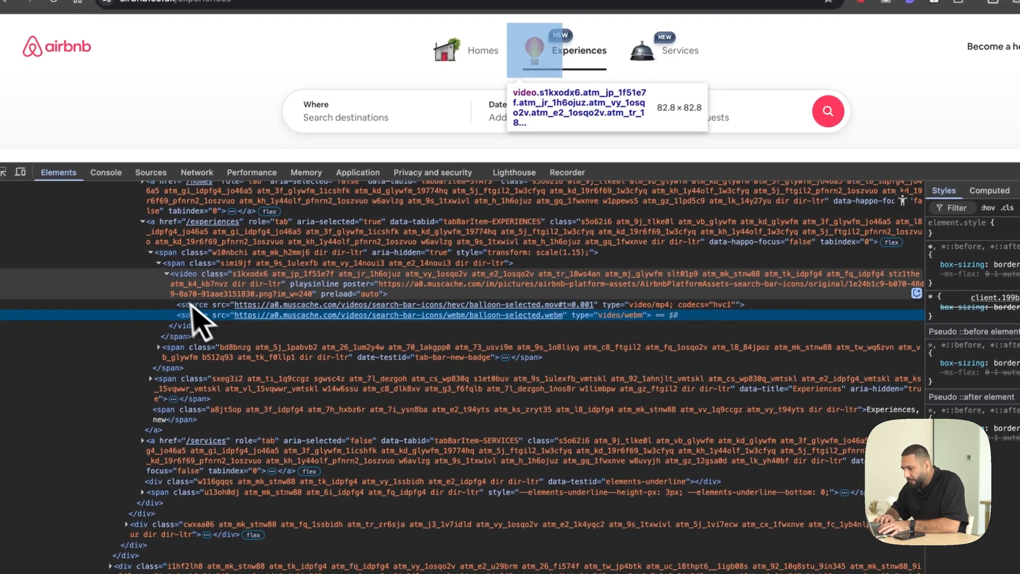
pyautogui.click(993, 282)
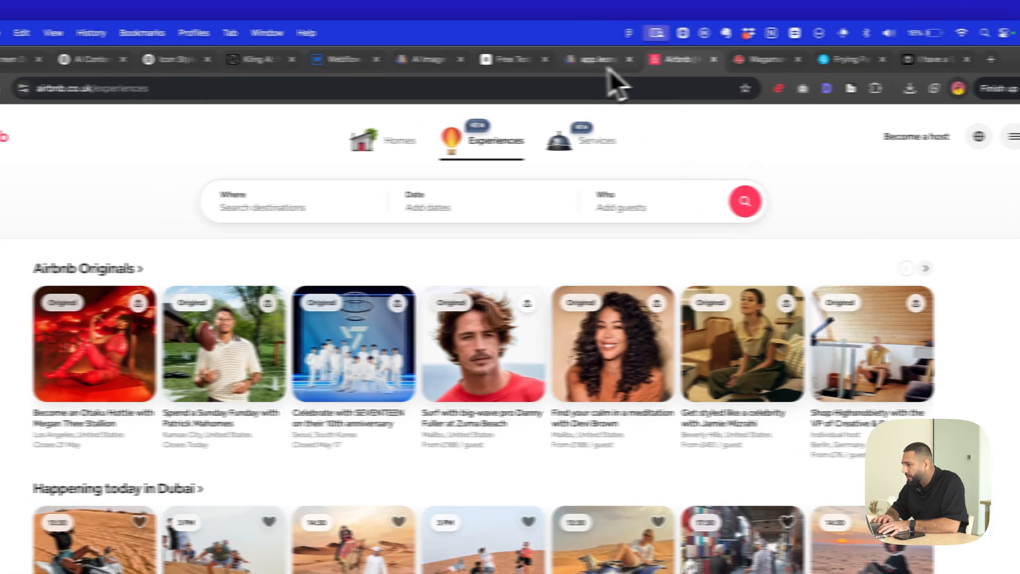
pyautogui.click(539, 59)
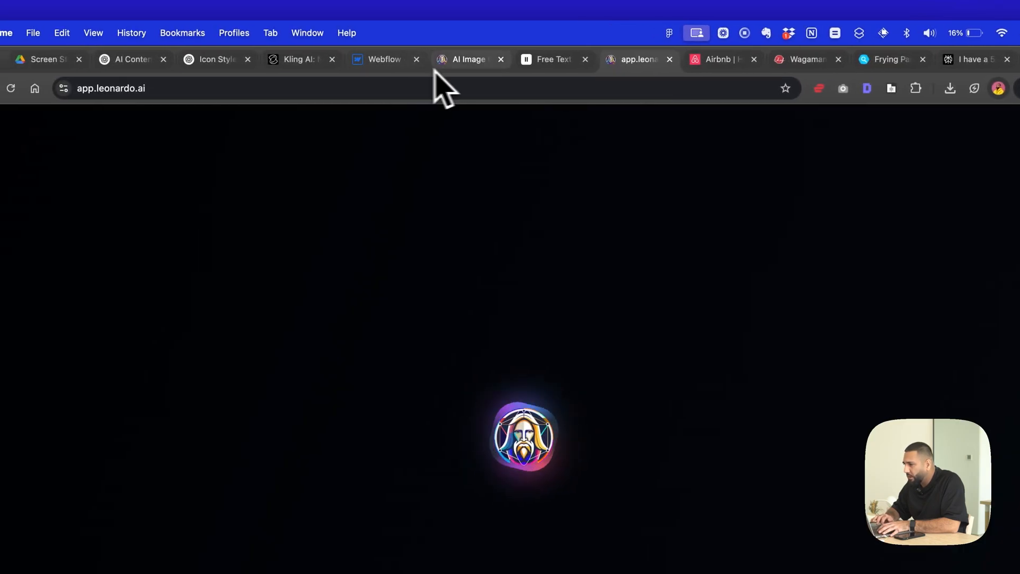
pyautogui.click(669, 59)
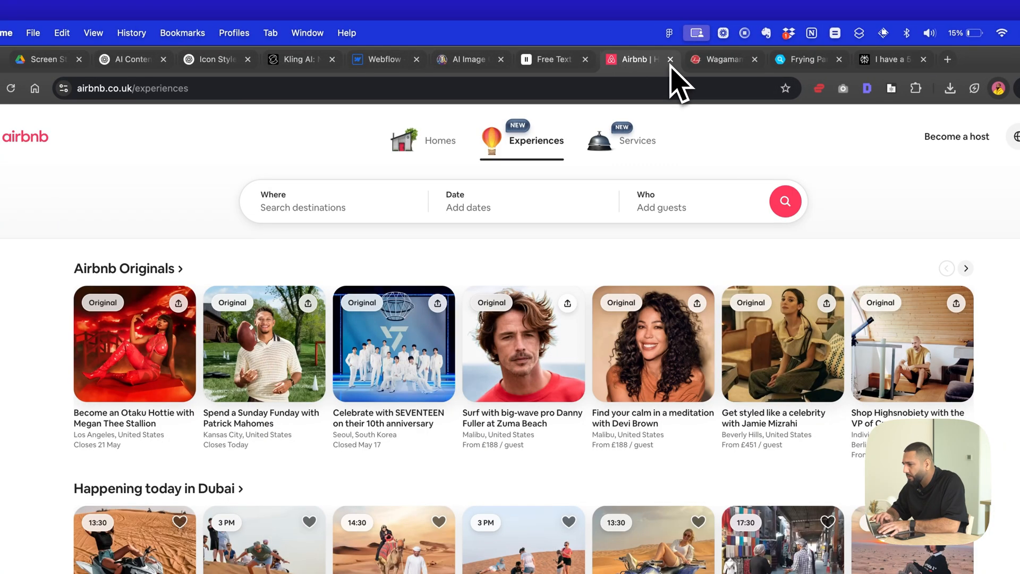
# - Switch to Kling AI, preview the newest fork-and-pasta video, and download it
pyautogui.click(386, 67)
pyautogui.click(291, 66)
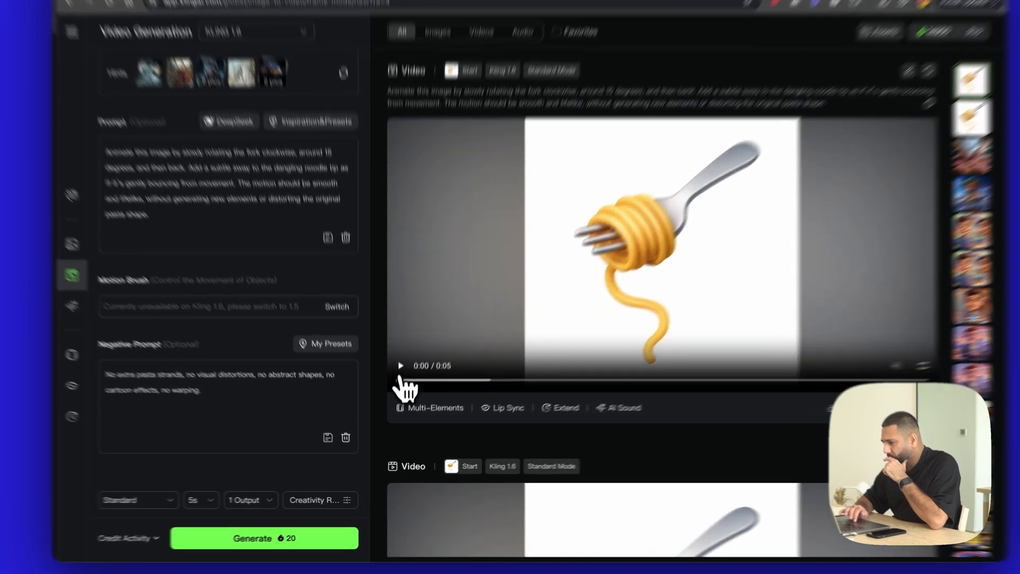
pyautogui.click(398, 383)
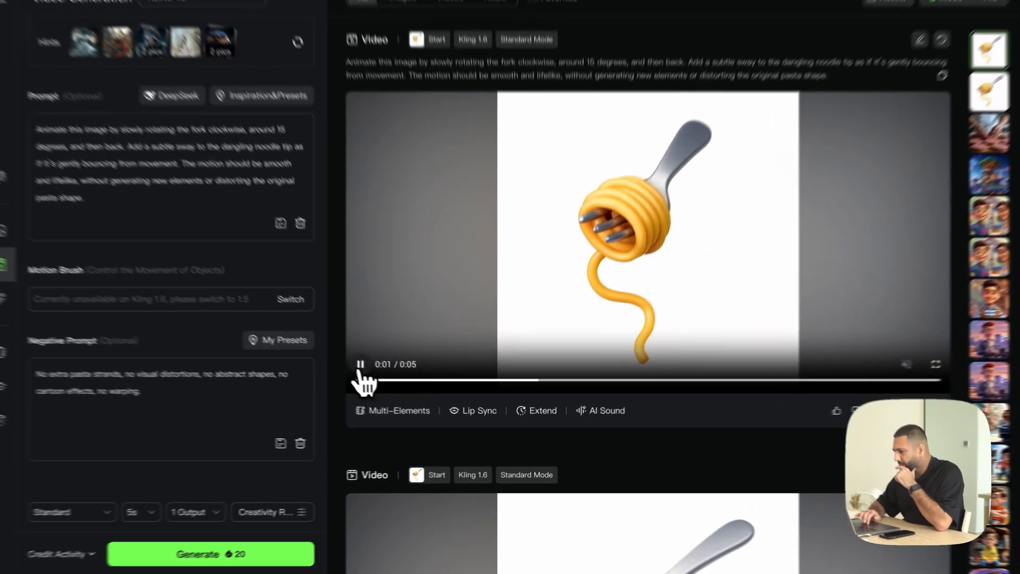
pyautogui.click(398, 384)
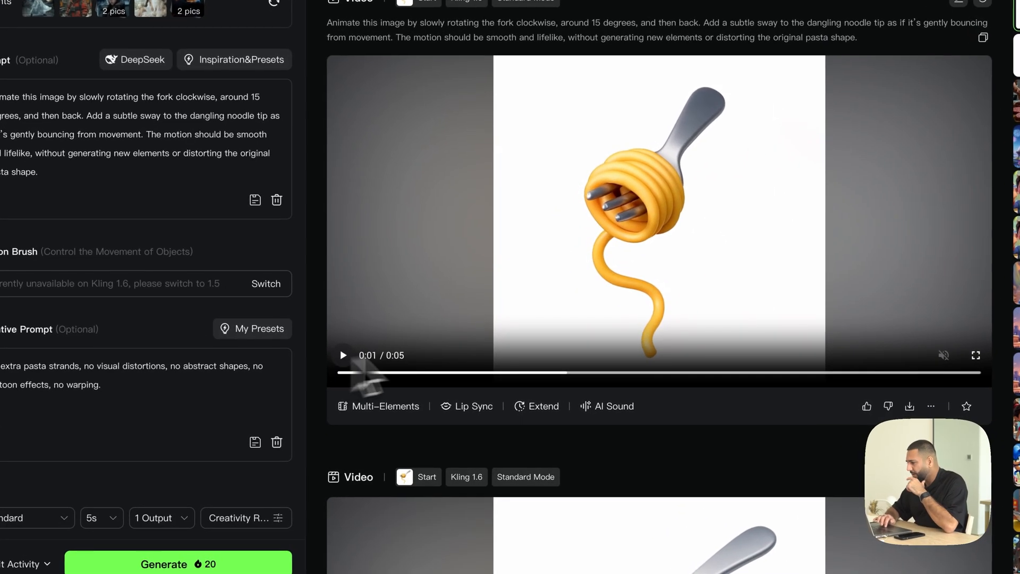
pyautogui.scroll(-1, 610, 366)
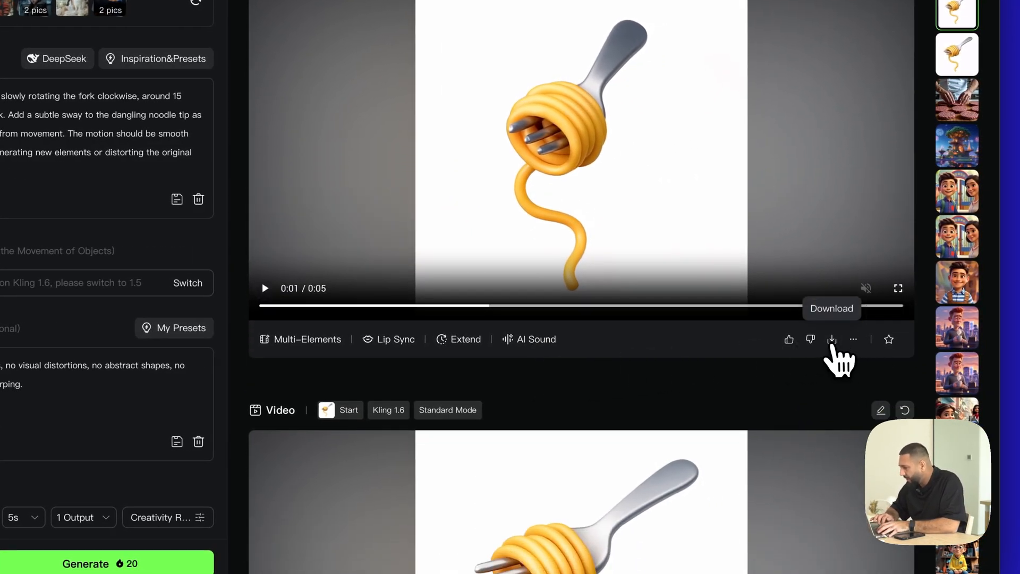
pyautogui.click(832, 340)
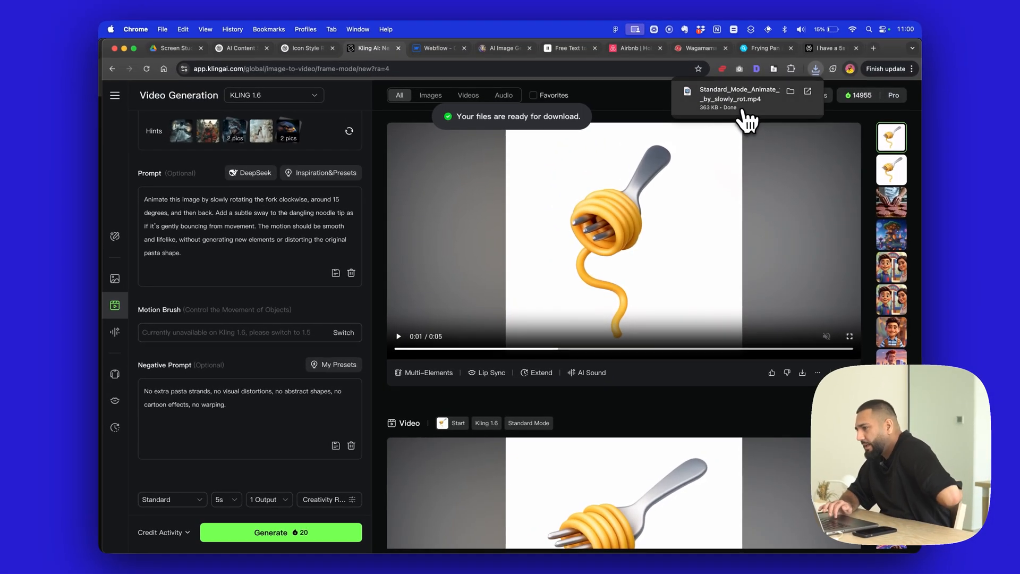
pyautogui.scroll(1, 735, 170)
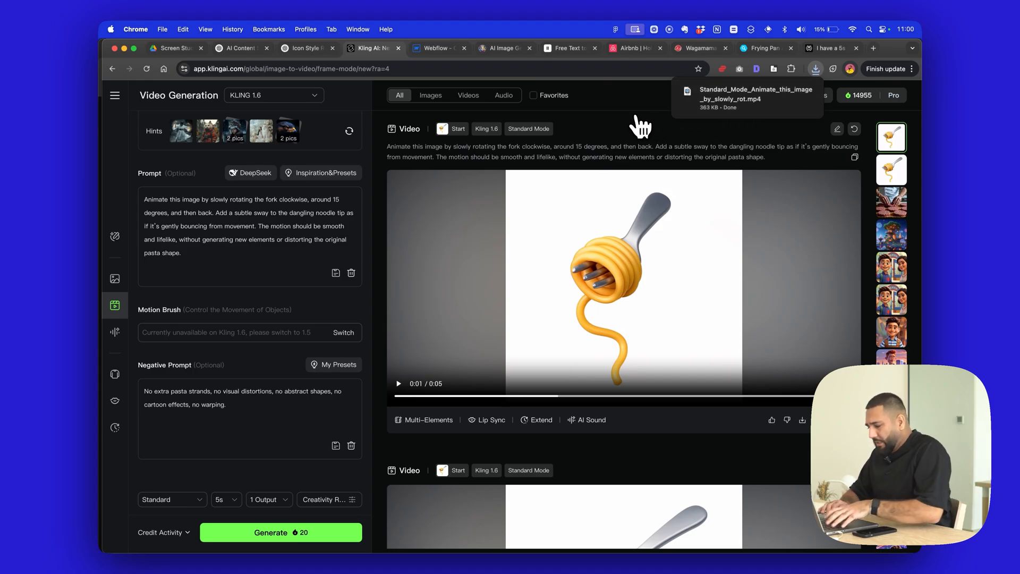
pyautogui.press('XF86MonBrightnessUp')
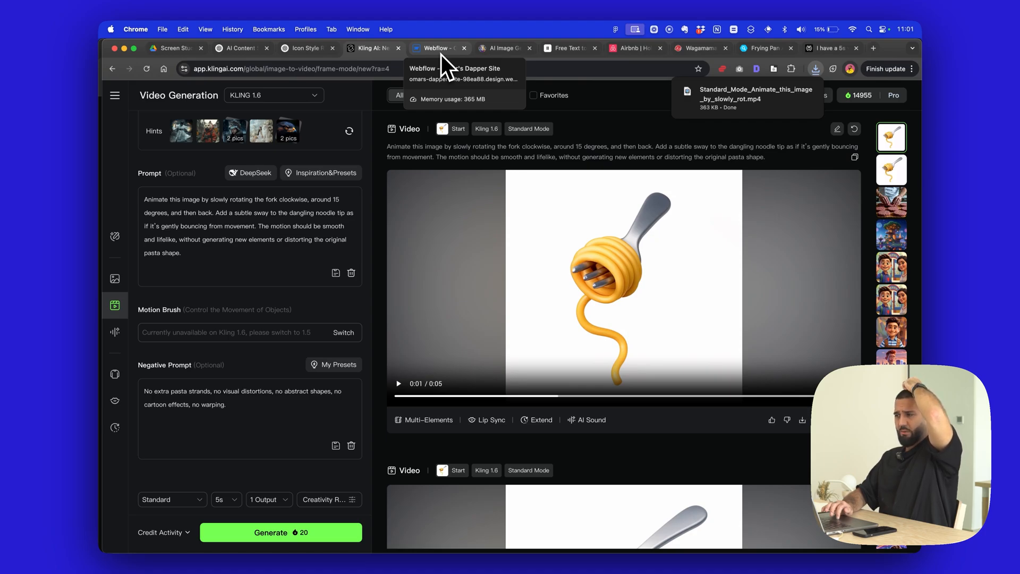
# - Switch to Webflow and add a div block to the Body with a second div block nested inside it
pyautogui.click(441, 54)
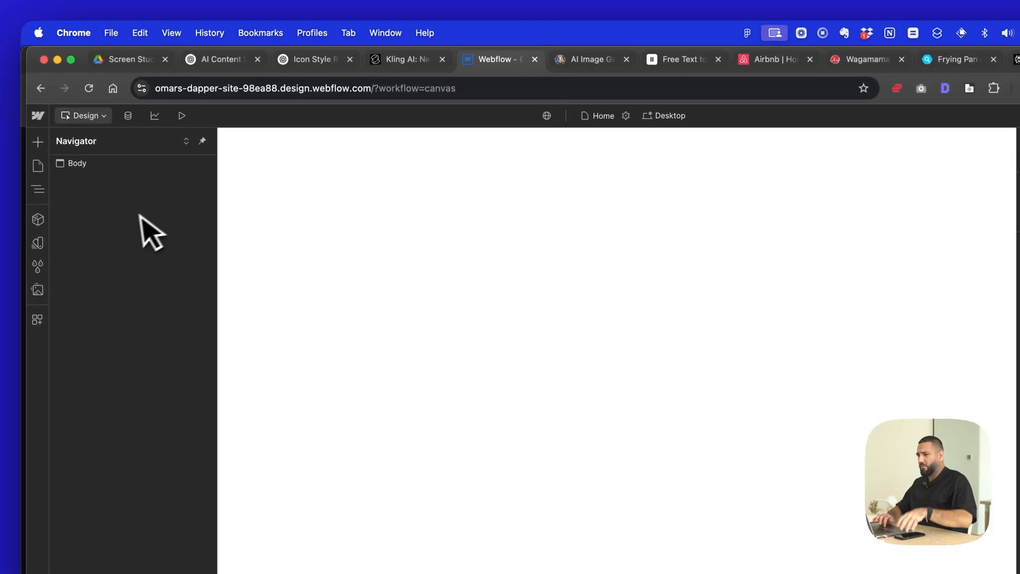
pyautogui.click(123, 168)
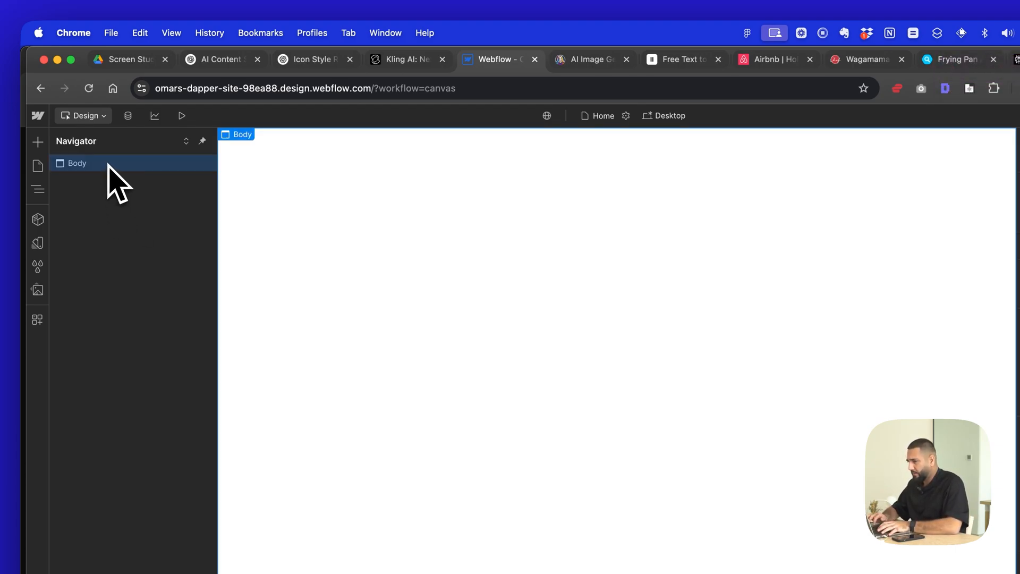
pyautogui.click(764, 64)
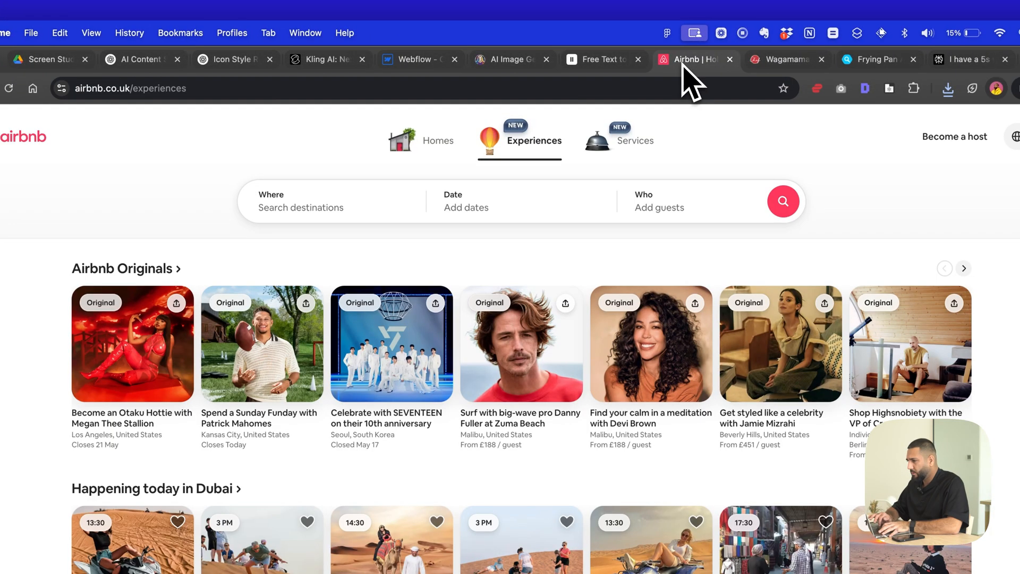
pyautogui.click(419, 61)
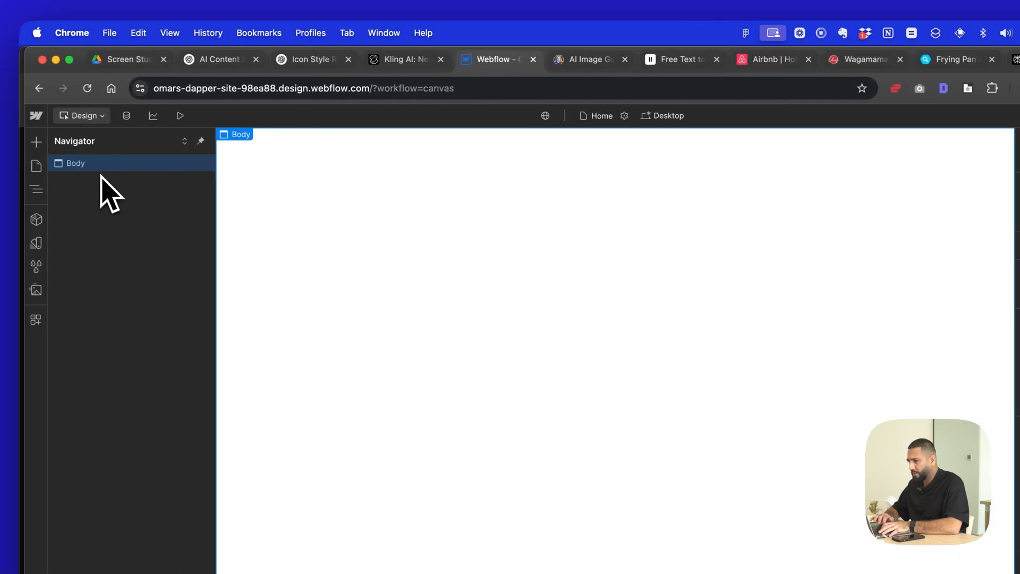
pyautogui.press('cmd+k')
pyautogui.write('div')
pyautogui.press('Return')
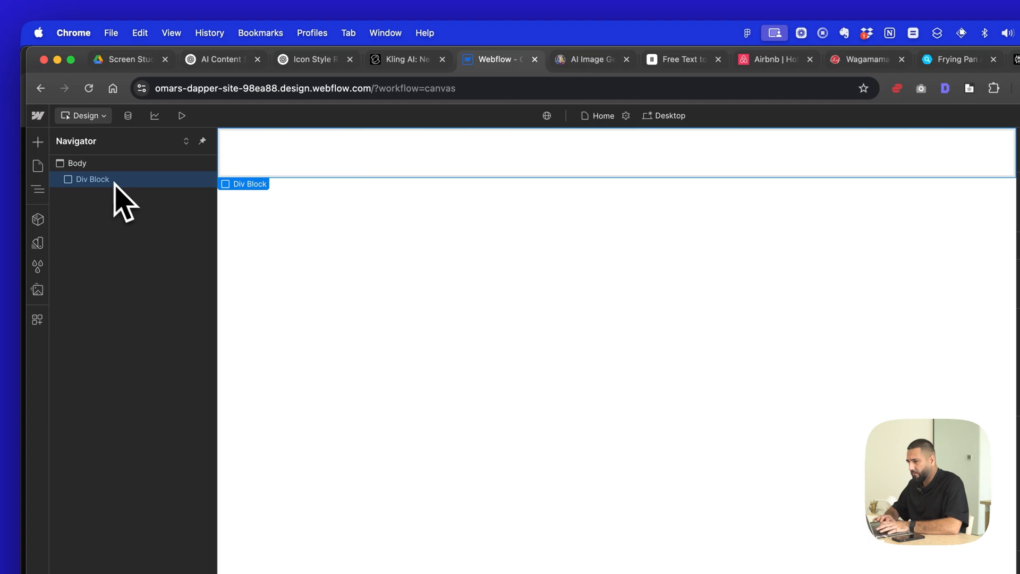
pyautogui.press('cmd+k')
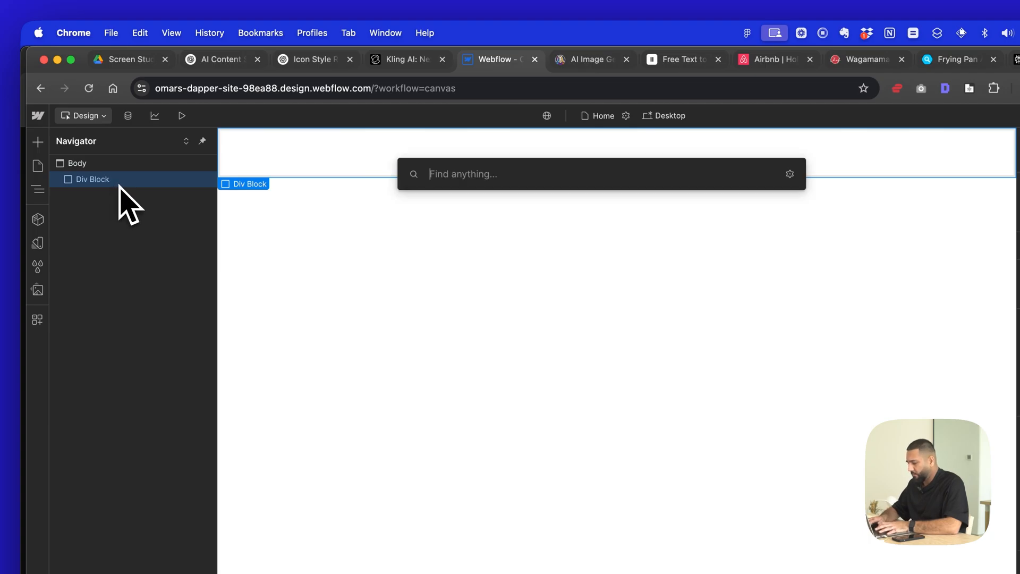
pyautogui.write('div')
pyautogui.press('Return')
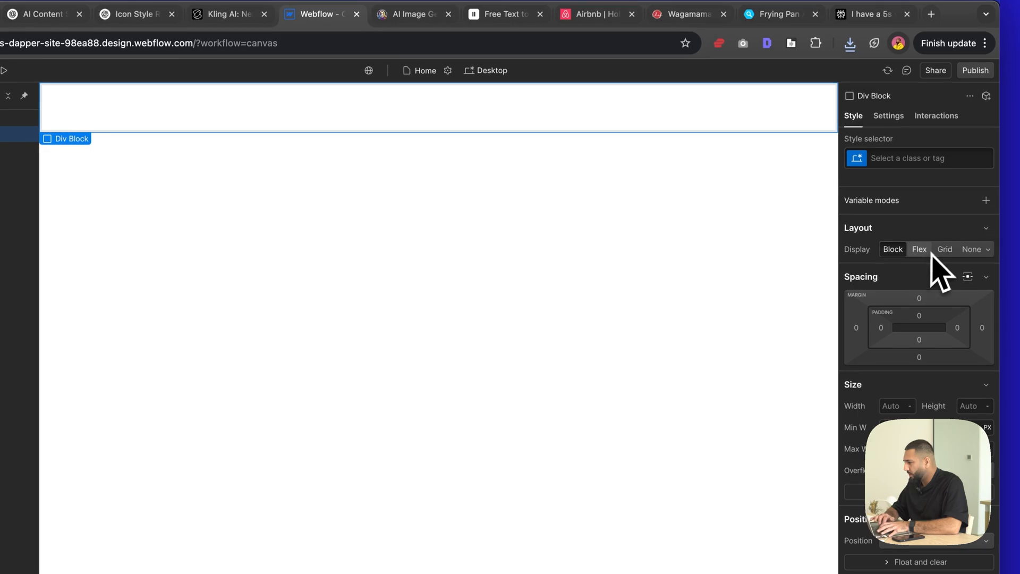
# - Set the outer div block to a flex layout centred on both axes with 3vh top padding
pyautogui.click(919, 250)
pyautogui.click(898, 310)
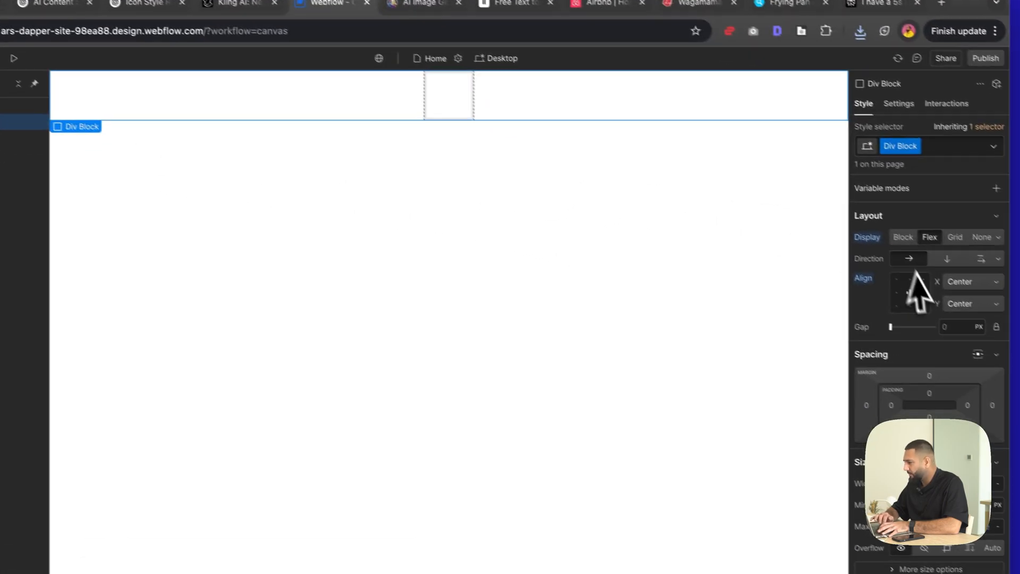
pyautogui.click(920, 387)
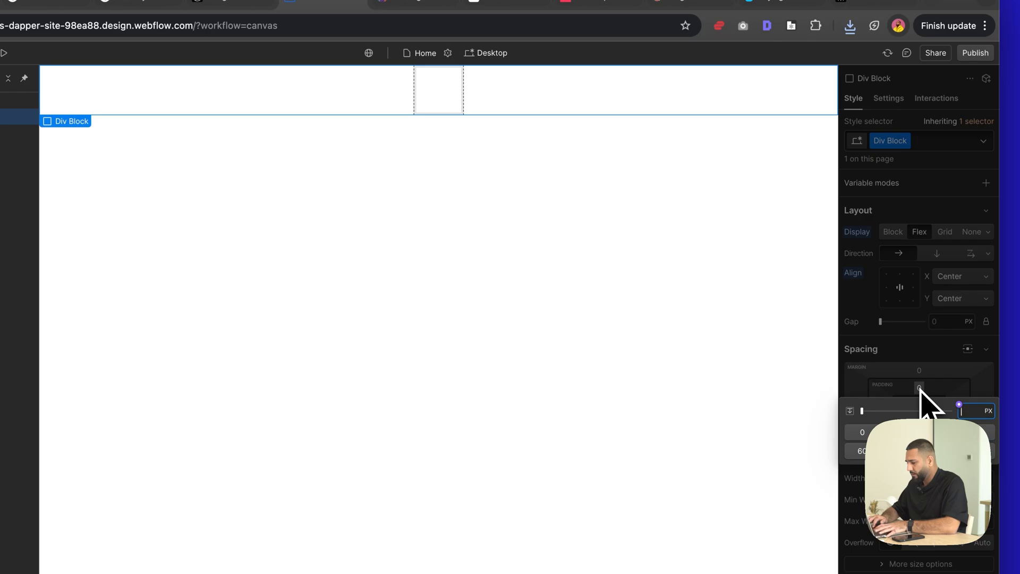
pyautogui.write('3vh')
pyautogui.press('Return')
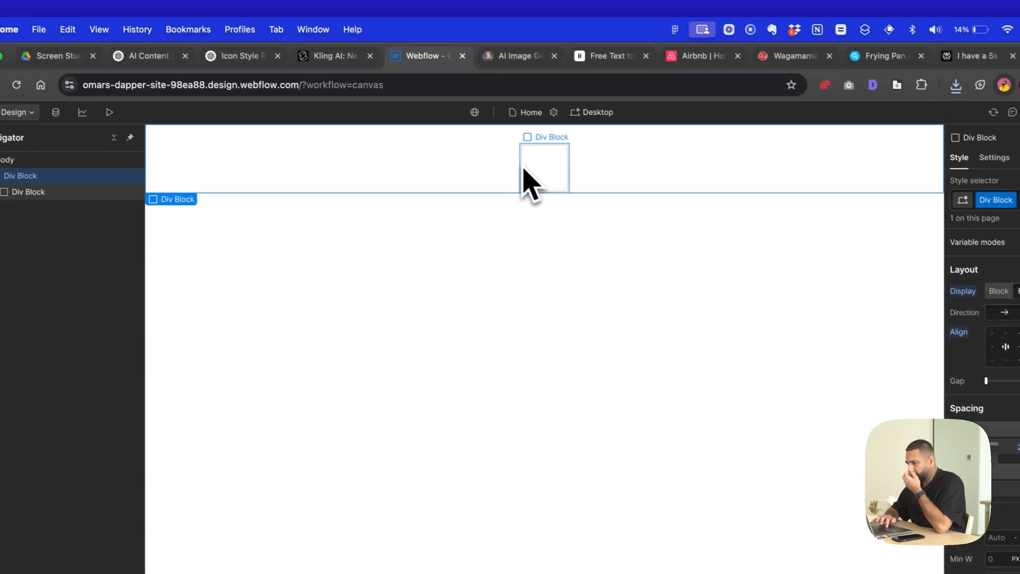
# - Add a link block inside the inner div block
pyautogui.click(419, 106)
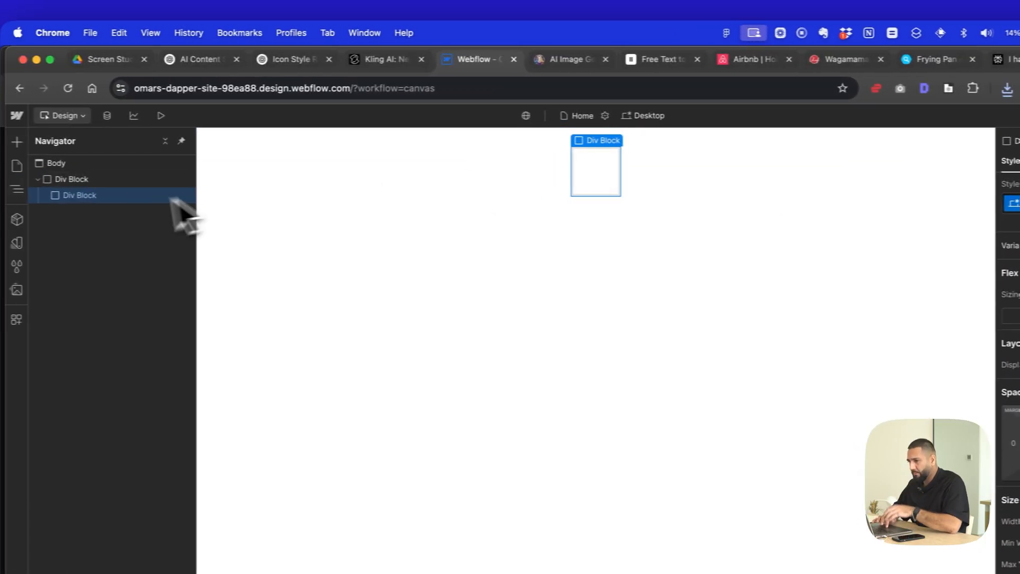
pyautogui.press('super+e')
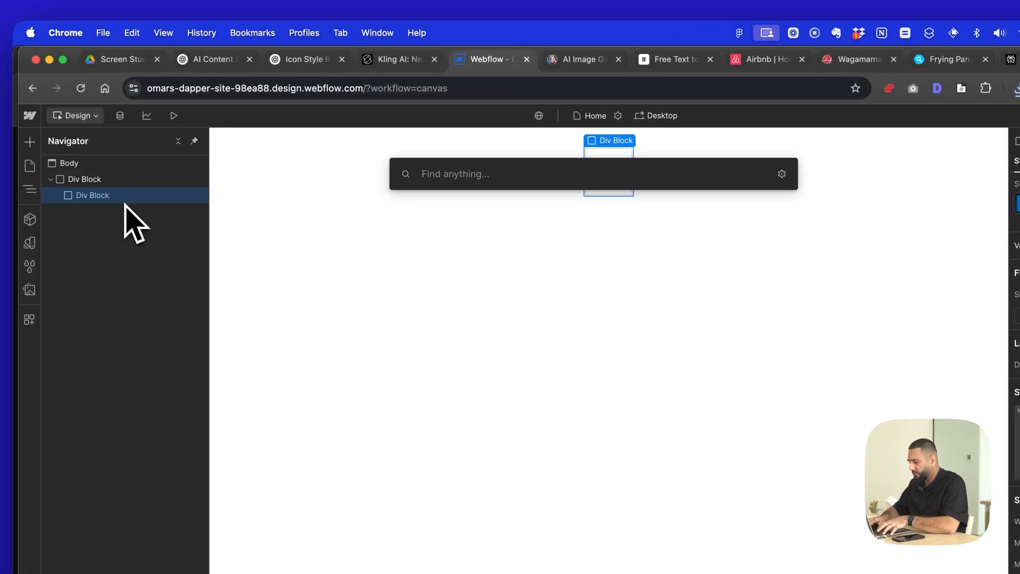
pyautogui.write('tex')
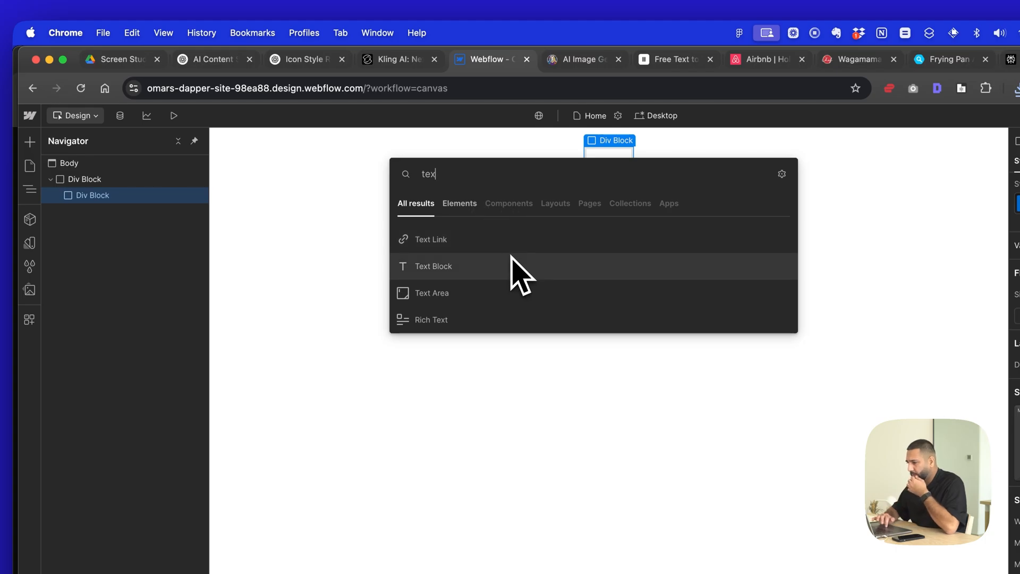
pyautogui.press('Escape')
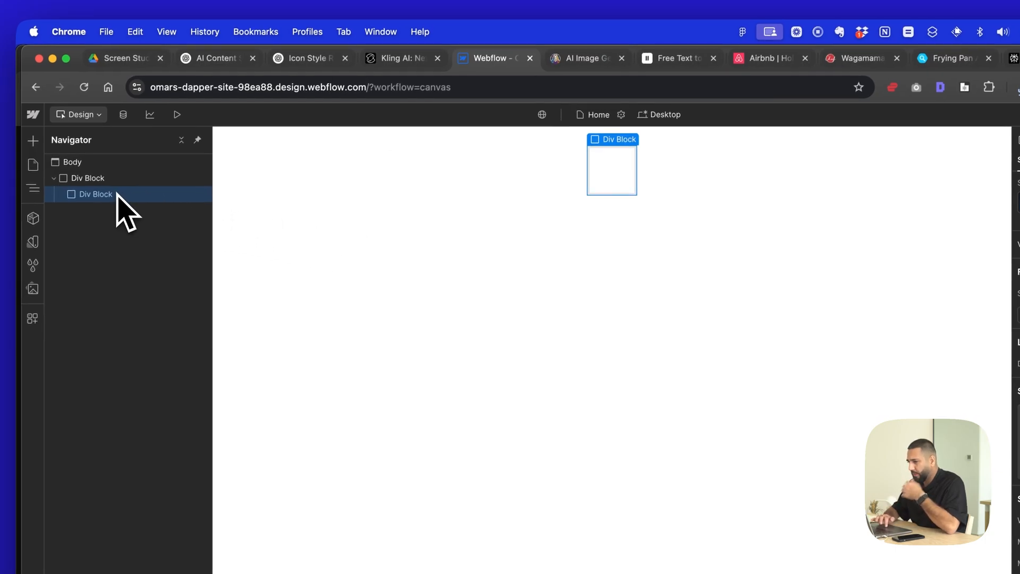
pyautogui.press('super+e')
pyautogui.write('link')
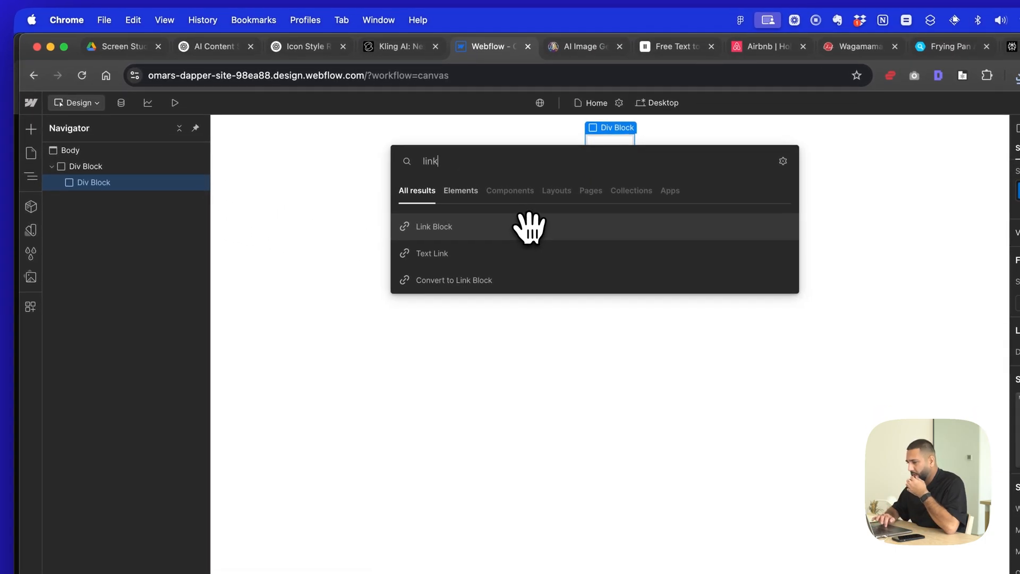
pyautogui.click(527, 238)
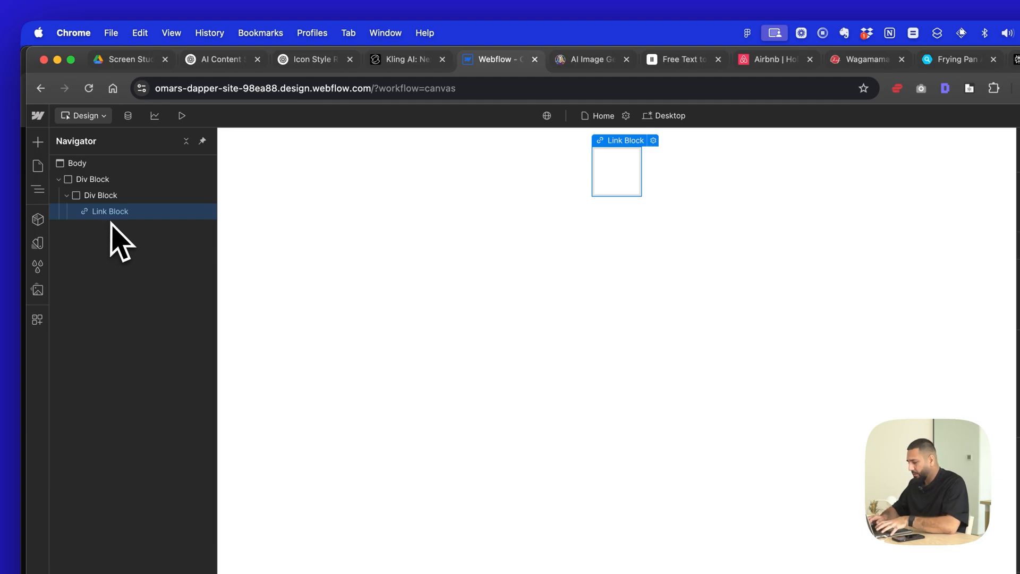
# - Add a text block inside the link block and change its text to "Recipes"
pyautogui.press('super+e')
pyautogui.write('tex')
pyautogui.click(471, 264)
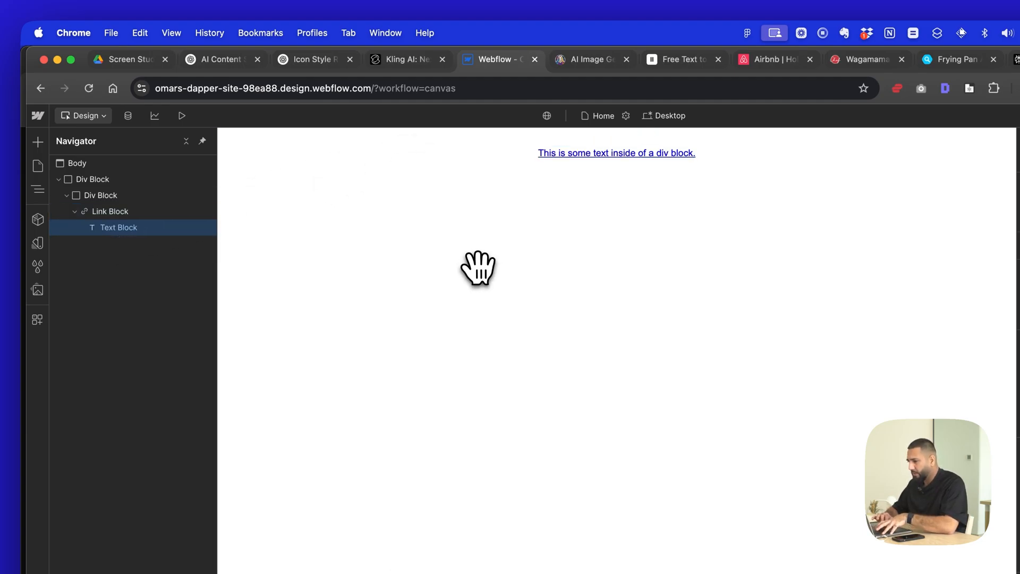
pyautogui.doubleClick(584, 157)
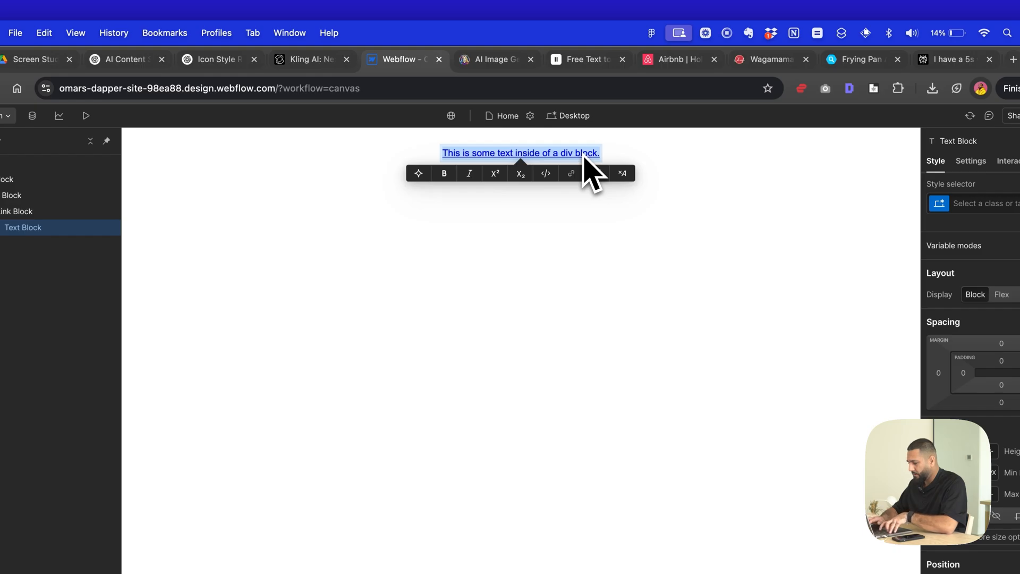
pyautogui.write('Recipes')
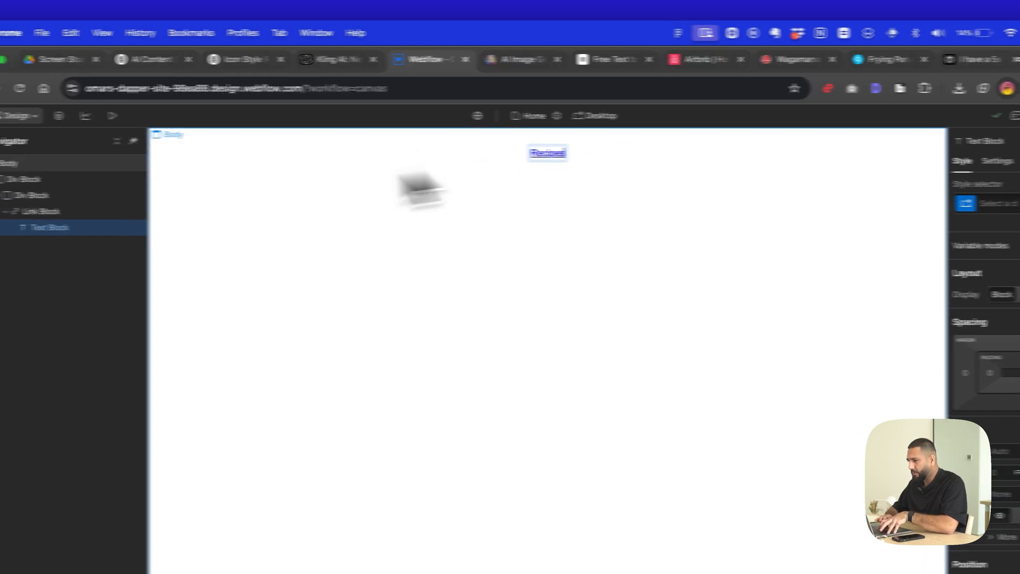
# - Style the link block with no text decoration, black text colour and a 1.2 em font size
pyautogui.click(157, 211)
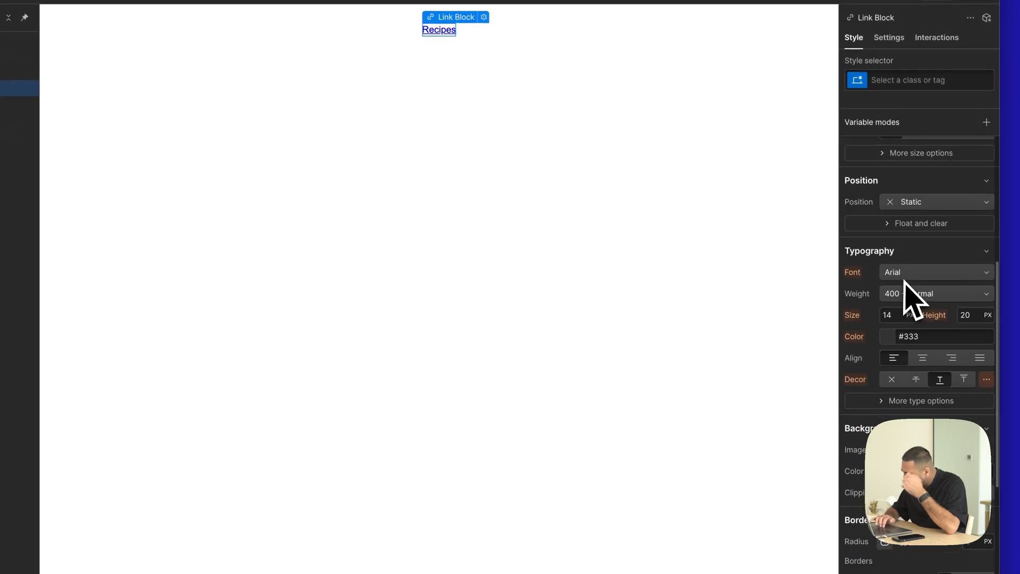
pyautogui.scroll(-2, 905, 281)
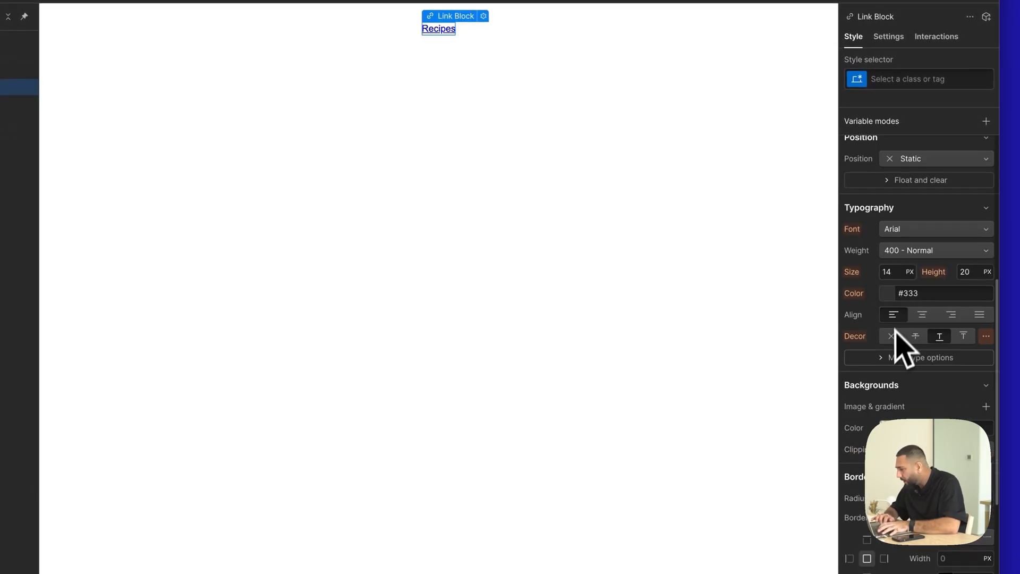
pyautogui.click(914, 229)
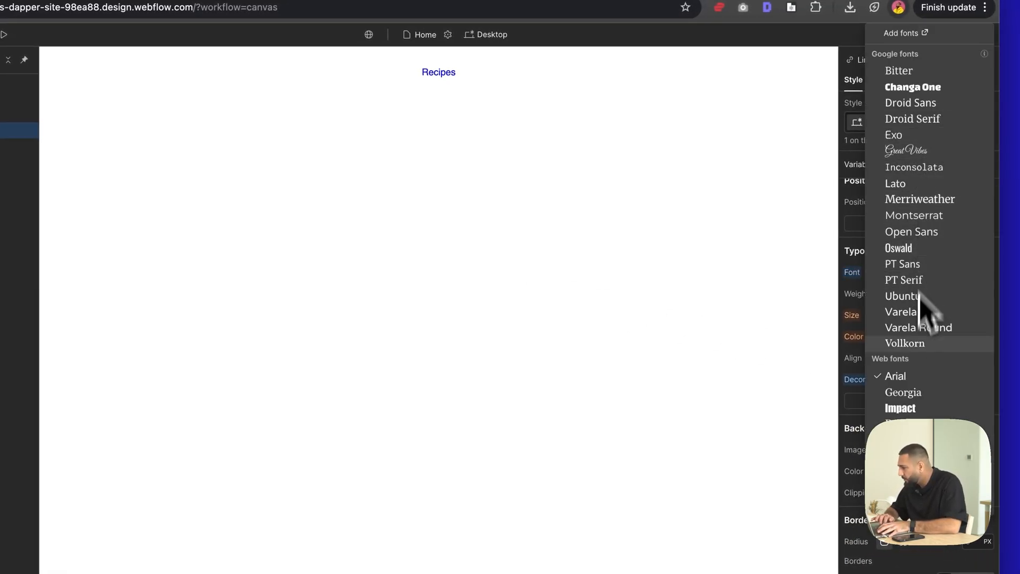
pyautogui.click(856, 224)
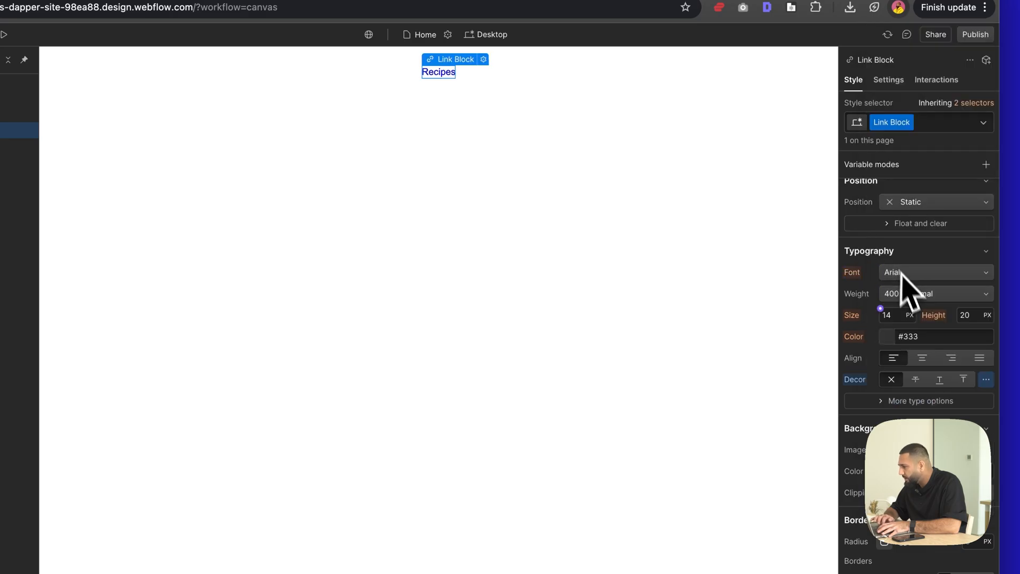
pyautogui.click(890, 337)
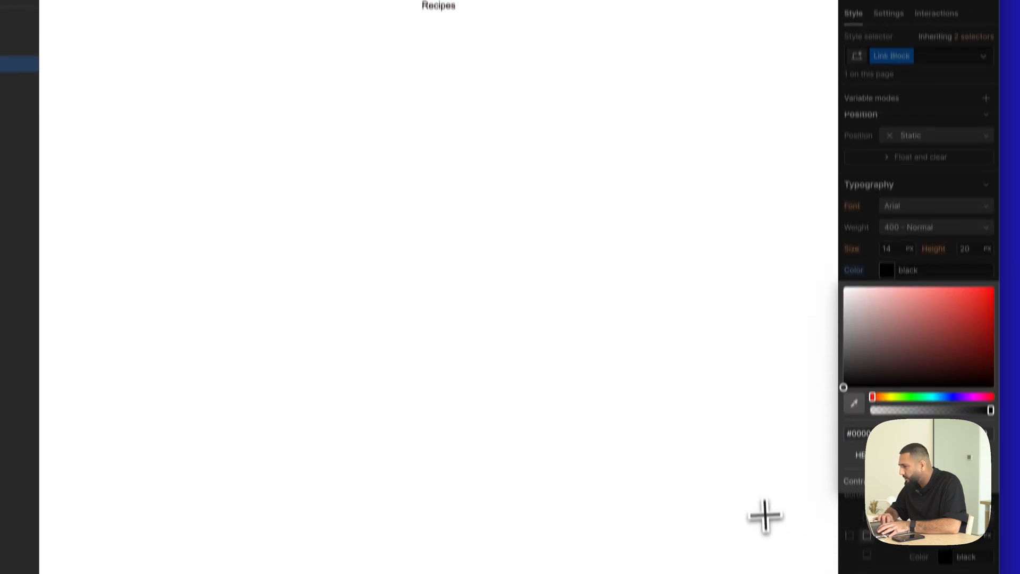
pyautogui.click(892, 260)
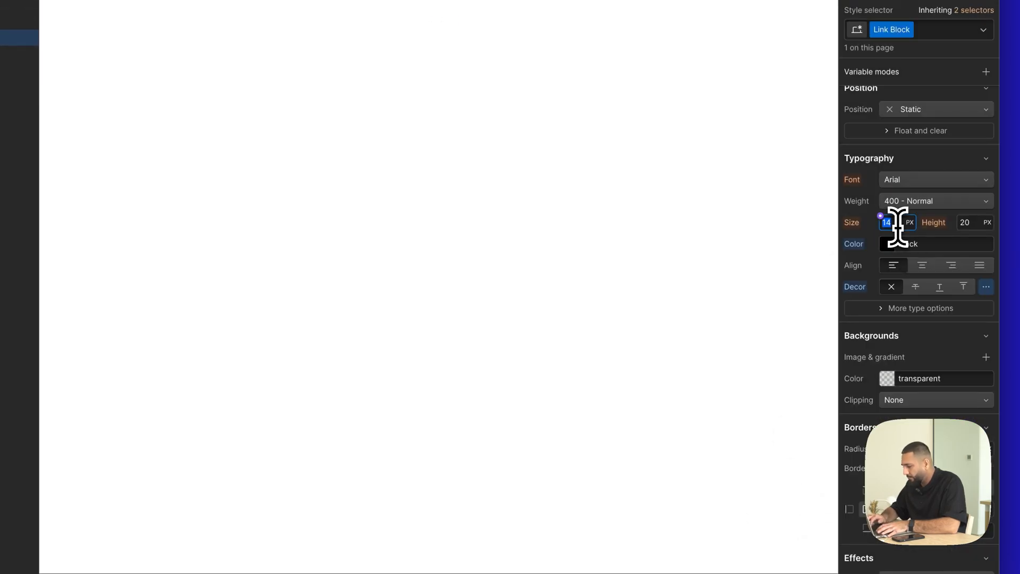
pyautogui.click(920, 201)
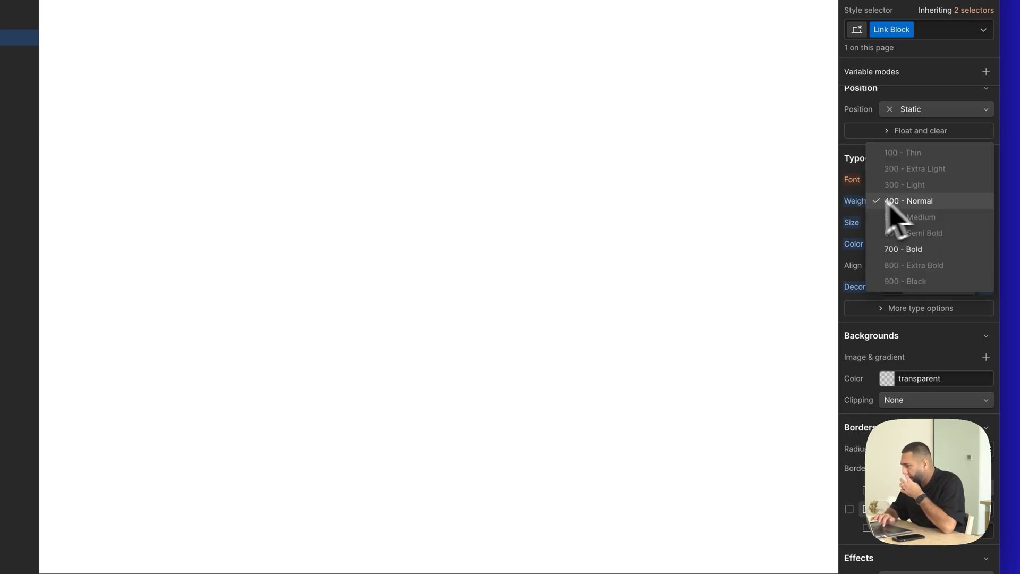
pyautogui.click(854, 201)
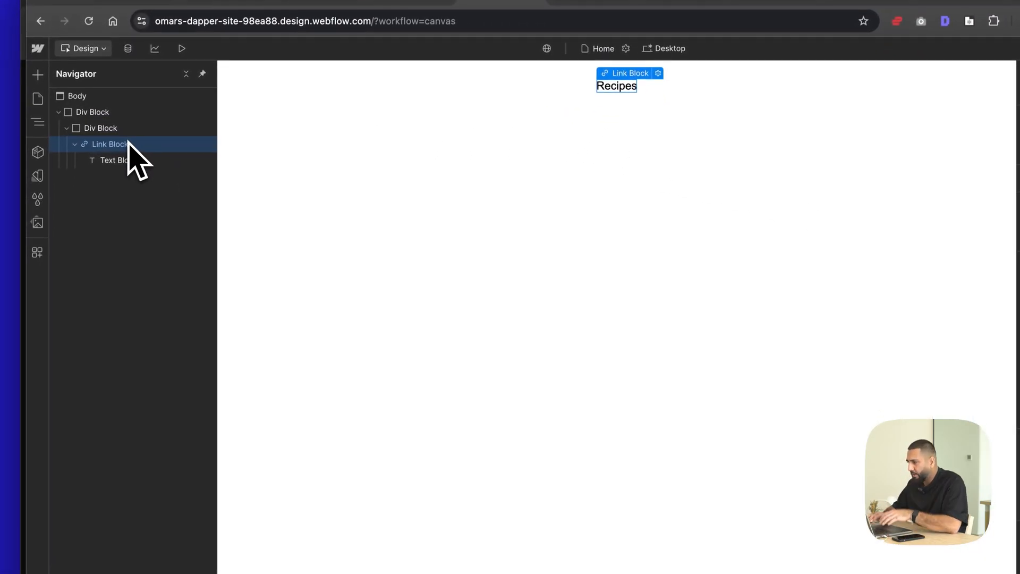
# - Add a div block inside the link block and place it above the Recipes text block
pyautogui.press('super+k')
pyautogui.write('div')
pyautogui.press('Return')
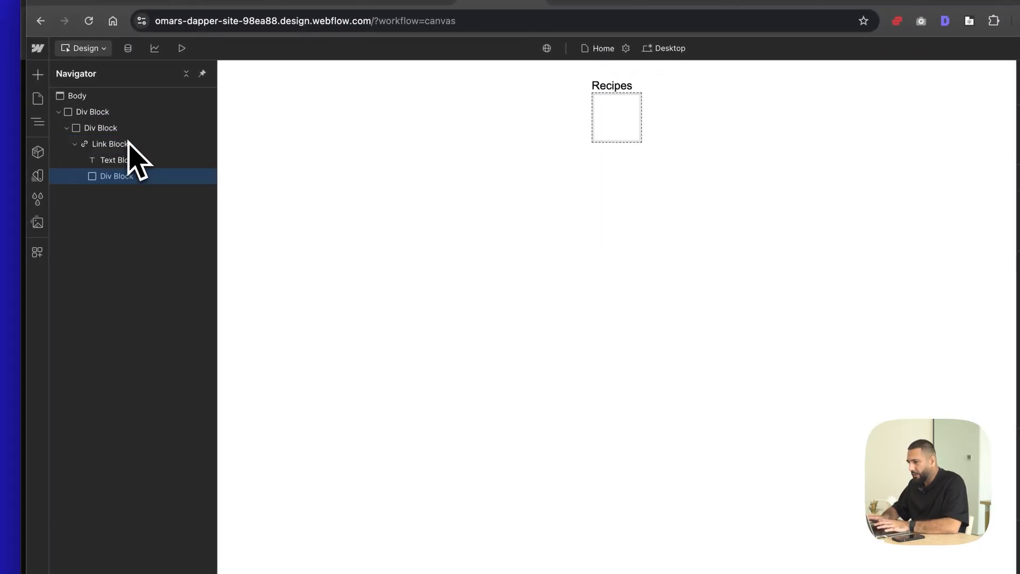
pyautogui.moveTo(120, 176); pyautogui.dragTo(121, 153)
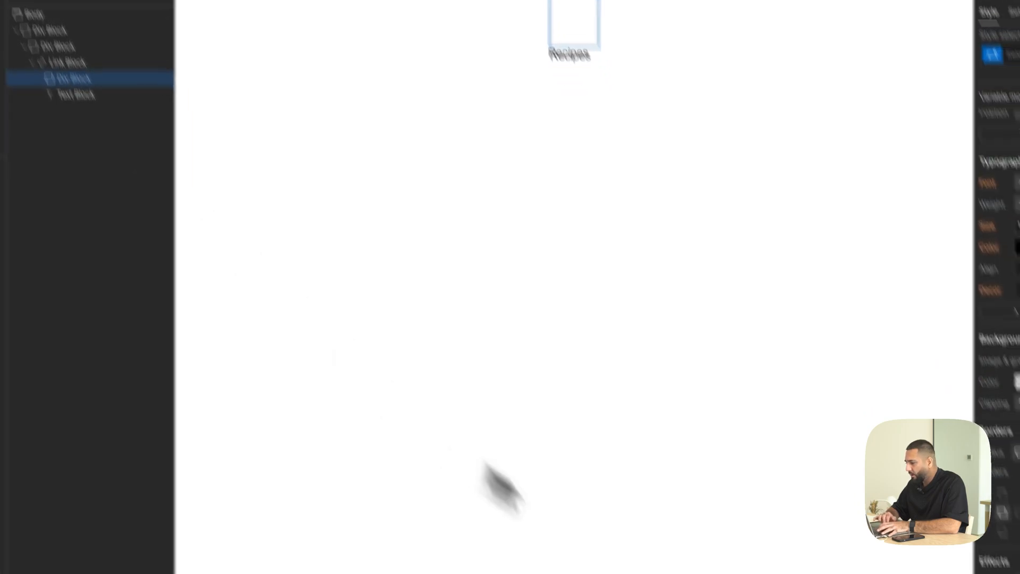
pyautogui.click(689, 543)
pyautogui.press('Escape')
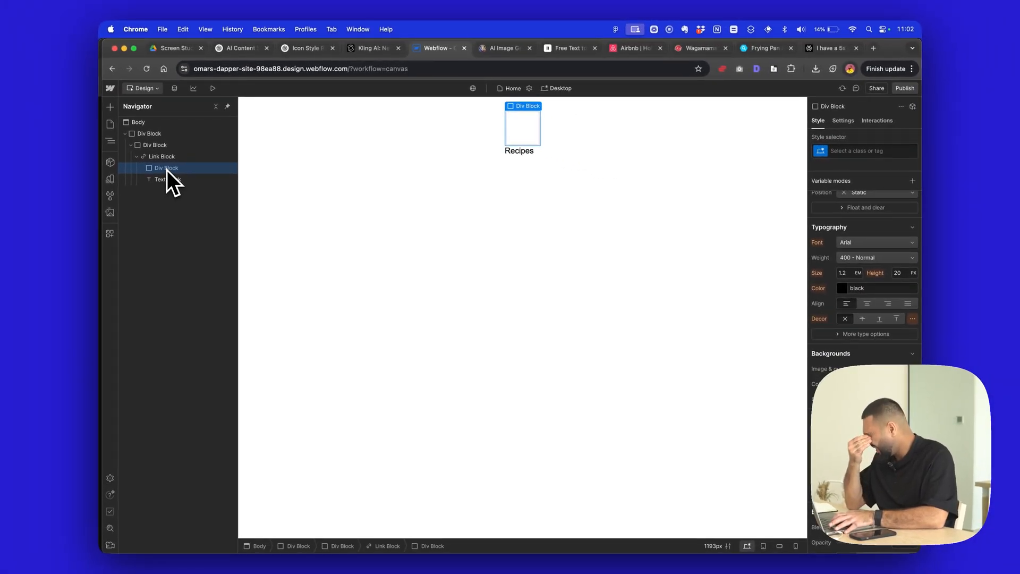
# - Nest another div block inside the one above the text and give the parent the new class "Icon Holder"
pyautogui.press('super+e')
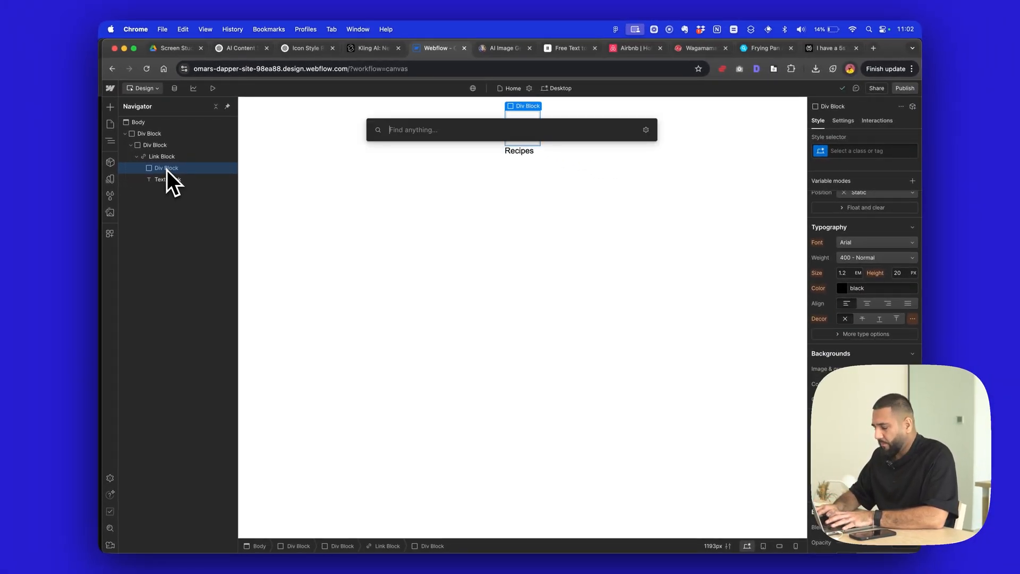
pyautogui.write('div')
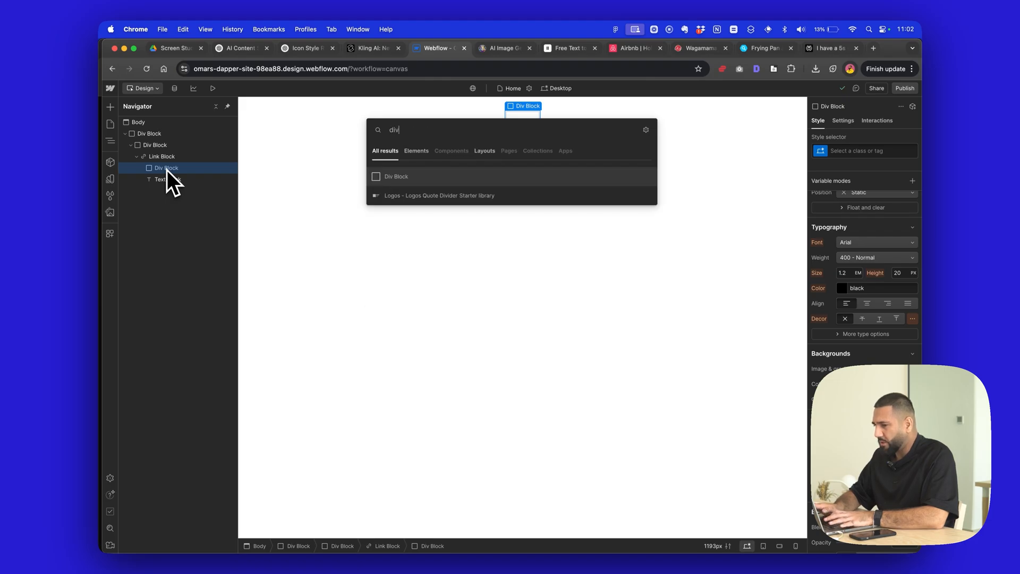
pyautogui.press('Return')
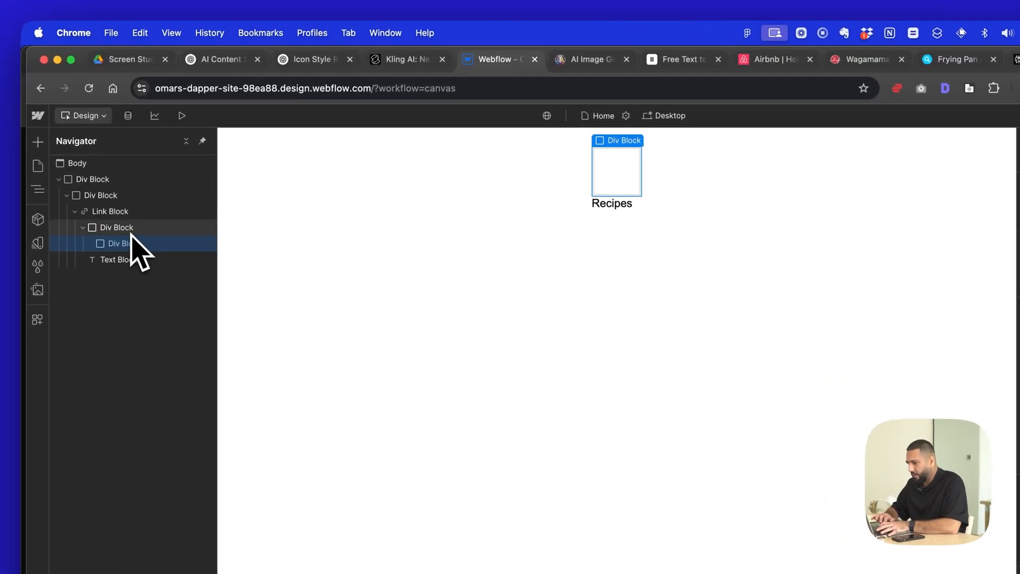
pyautogui.click(130, 233)
pyautogui.click(951, 202)
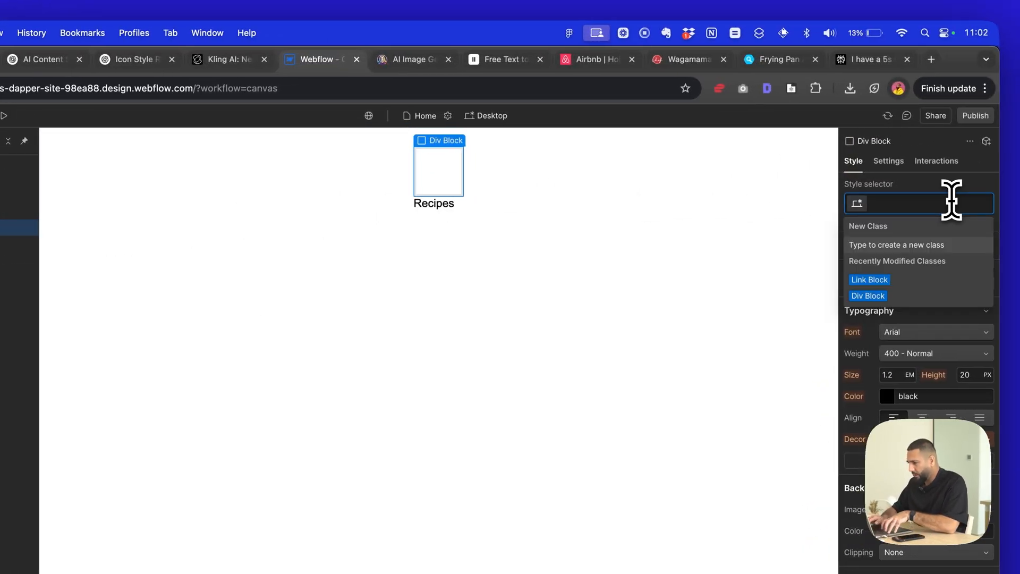
pyautogui.write('Icon Holder')
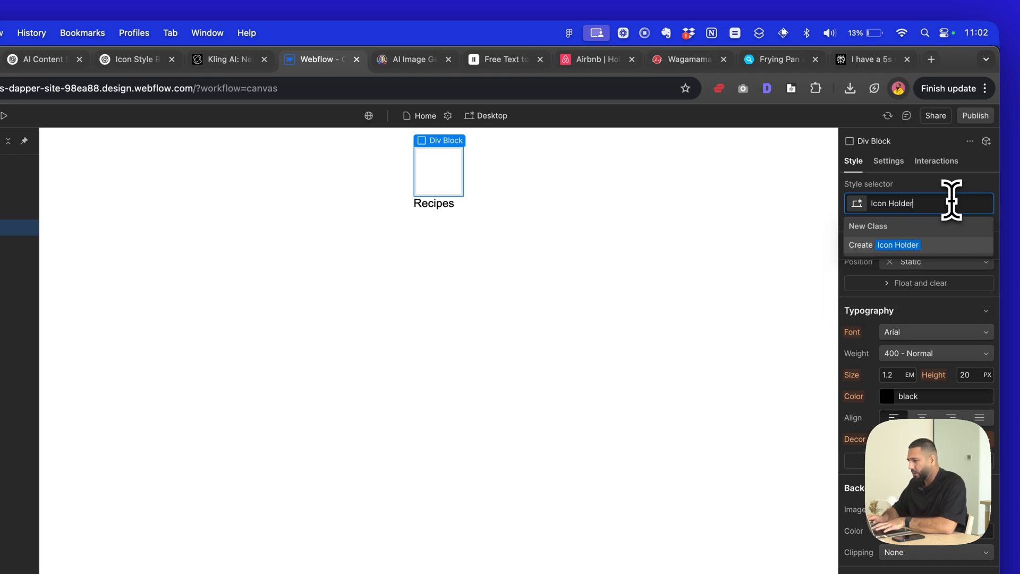
pyautogui.press('Return')
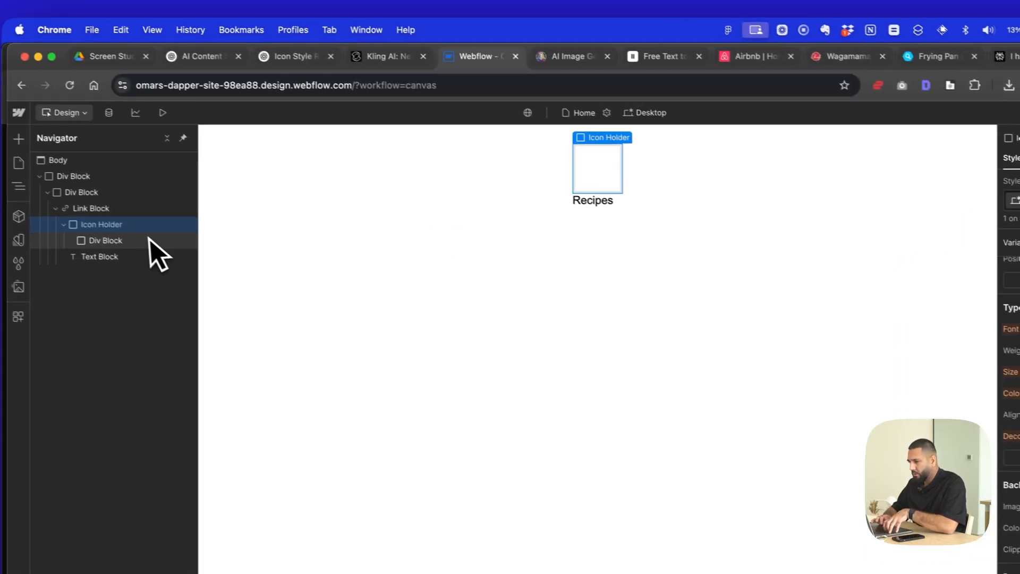
# - Give the div block nested in Icon Holder the new class "Icon Still"
pyautogui.click(150, 241)
pyautogui.click(877, 202)
pyautogui.write('Icon Still')
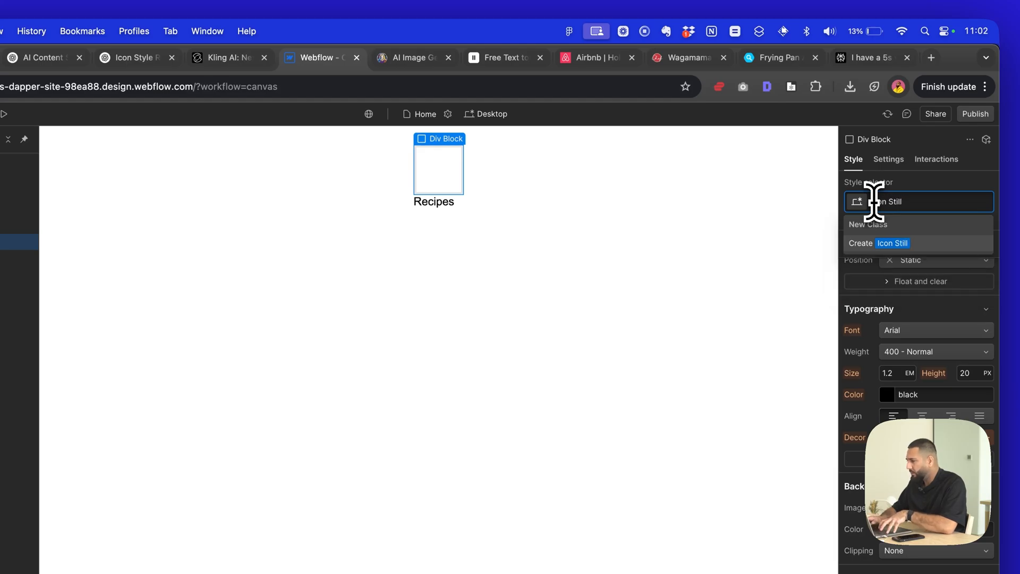
pyautogui.press('Return')
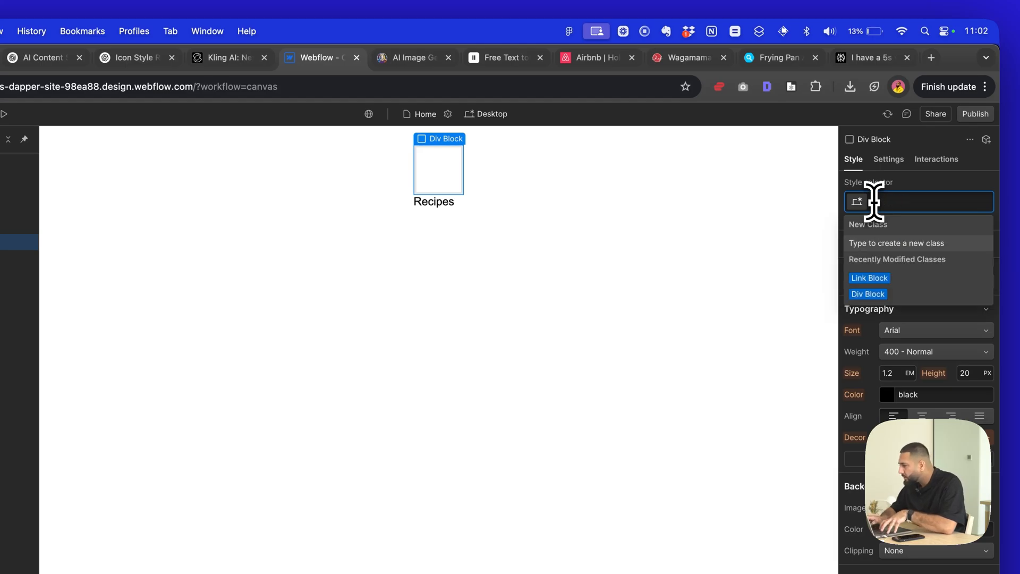
# - Add a second div block inside Icon Holder and give it the new class "Icon Video"
pyautogui.click(118, 202)
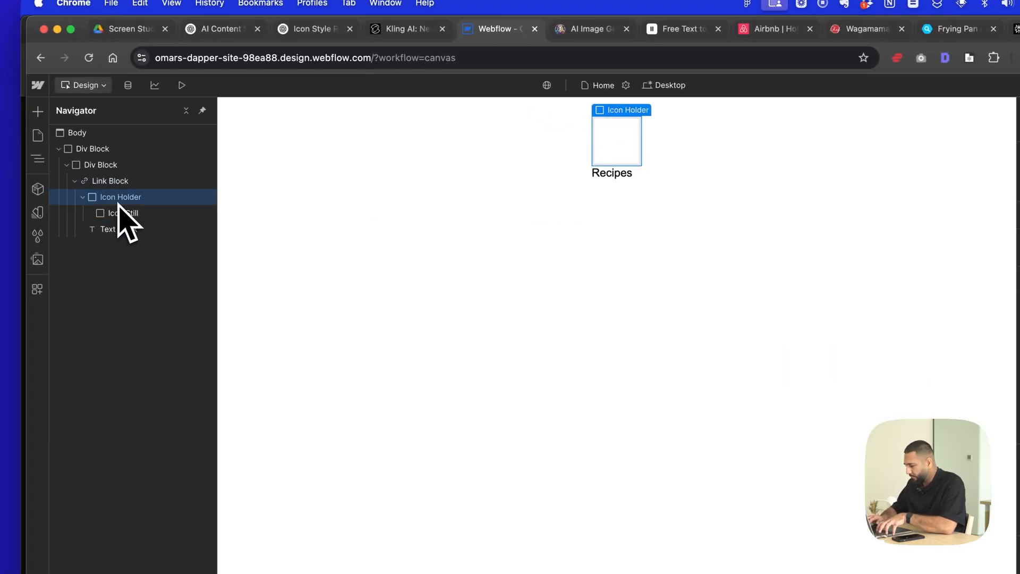
pyautogui.press('super+e')
pyautogui.write('div')
pyautogui.press('Return')
pyautogui.click(930, 201)
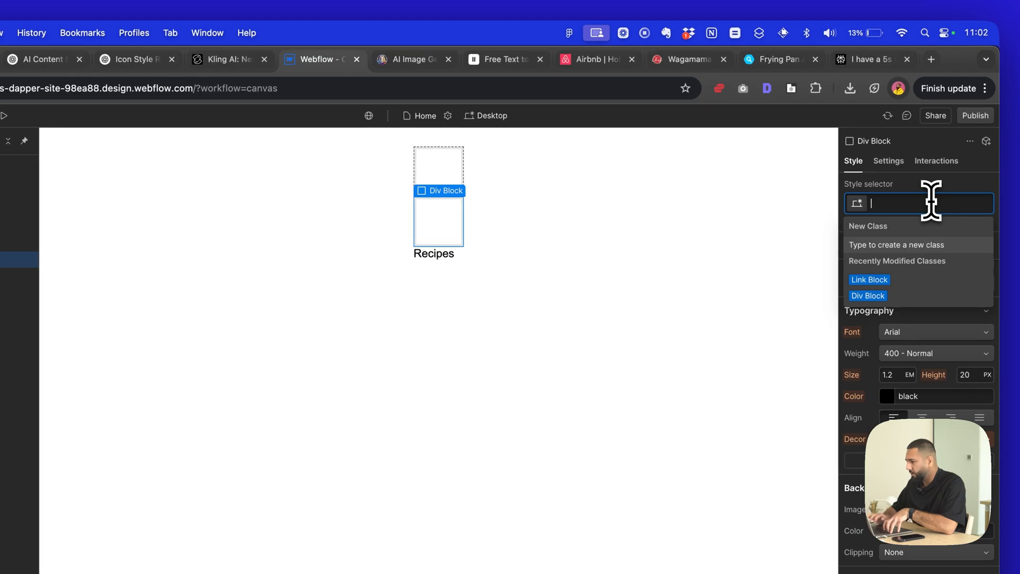
pyautogui.write('Icon Video')
pyautogui.press('Return')
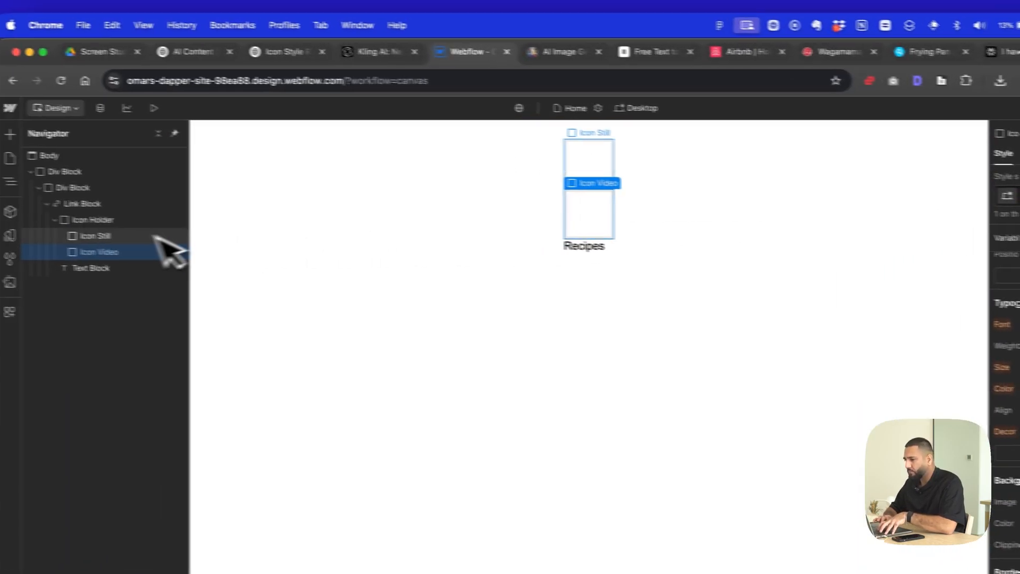
# - Insert an image element inside the Icon Still div block
pyautogui.click(152, 236)
pyautogui.press('super+e')
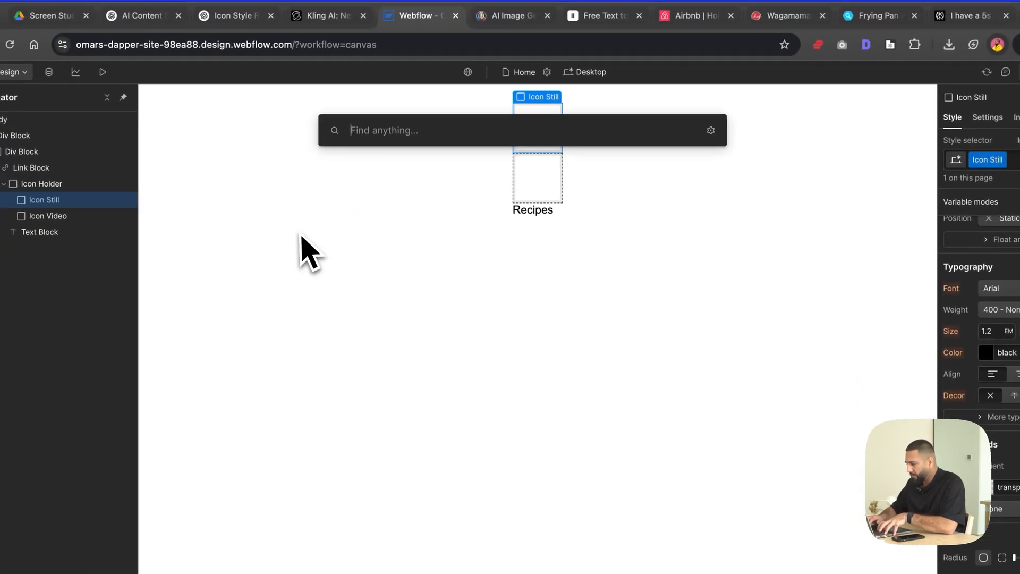
pyautogui.write('img')
pyautogui.press('Return')
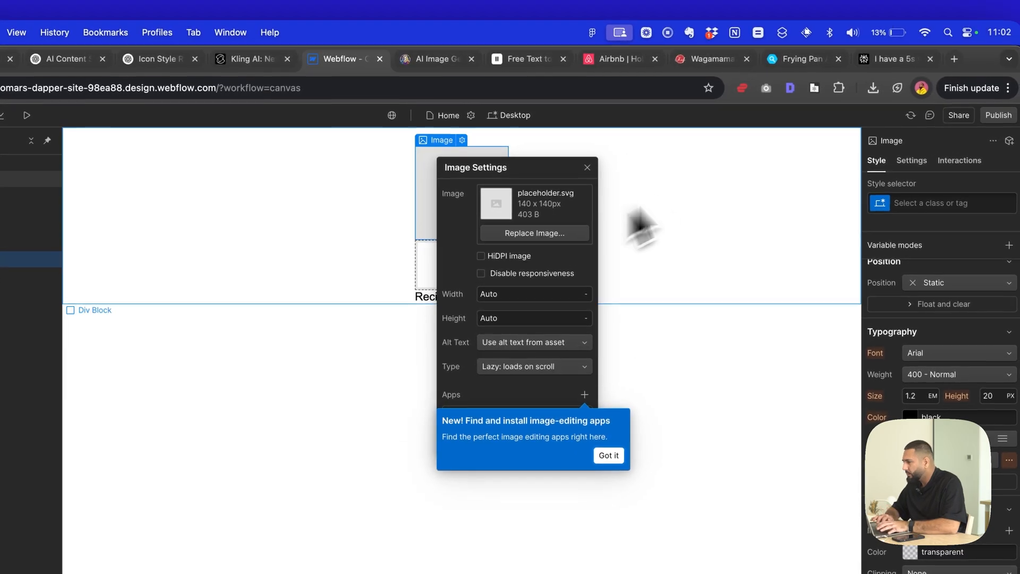
# - Reopen the settings of the placeholder image in Icon Still and dismiss the image-editing apps notice
pyautogui.click(924, 59)
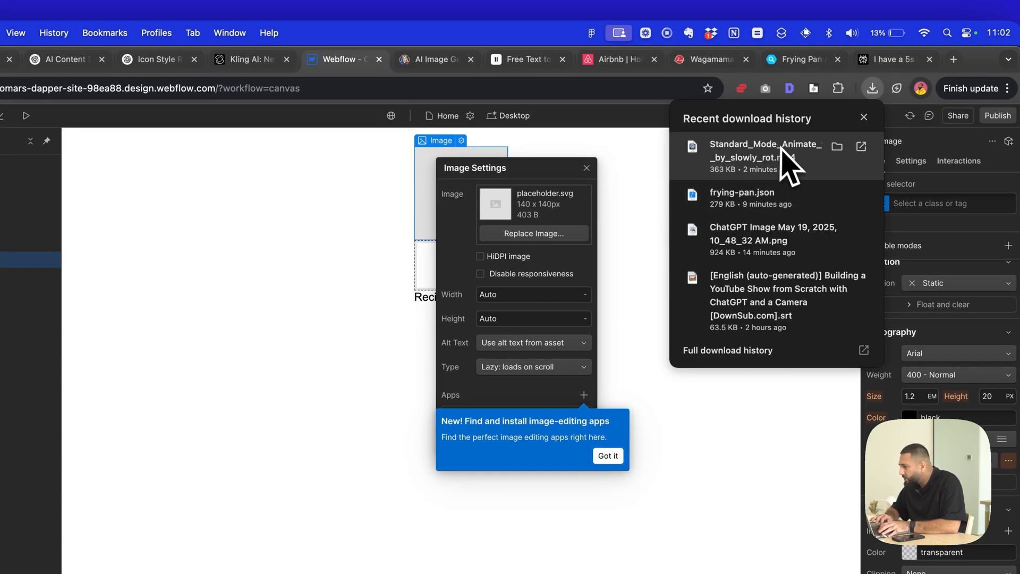
pyautogui.click(564, 235)
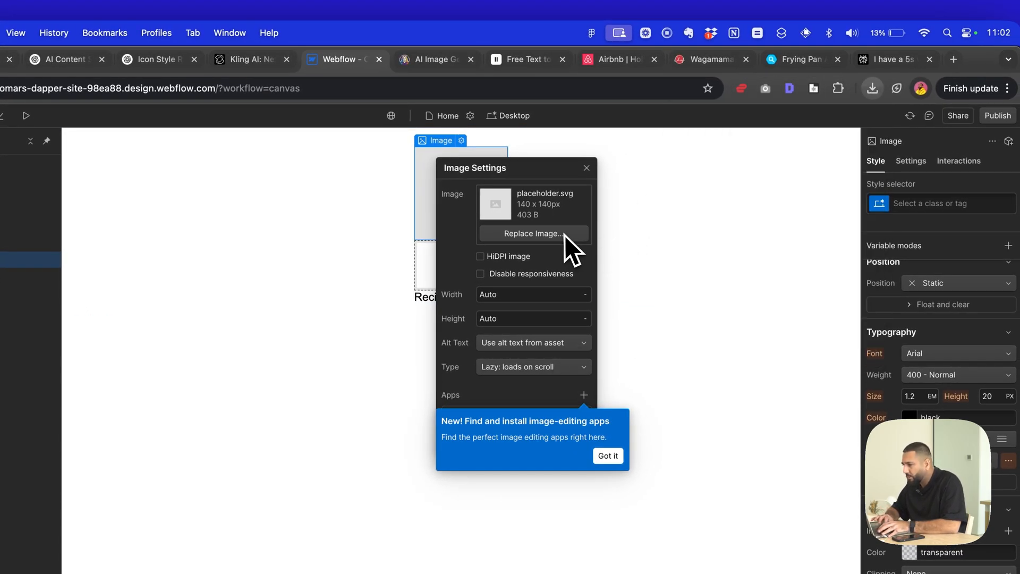
pyautogui.click(380, 230)
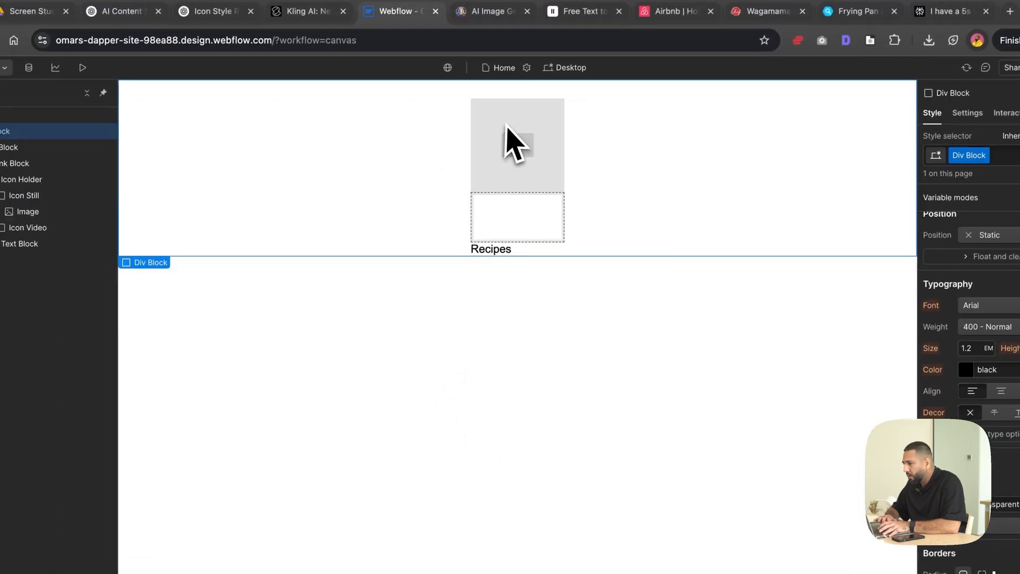
pyautogui.click(452, 185)
pyautogui.click(520, 91)
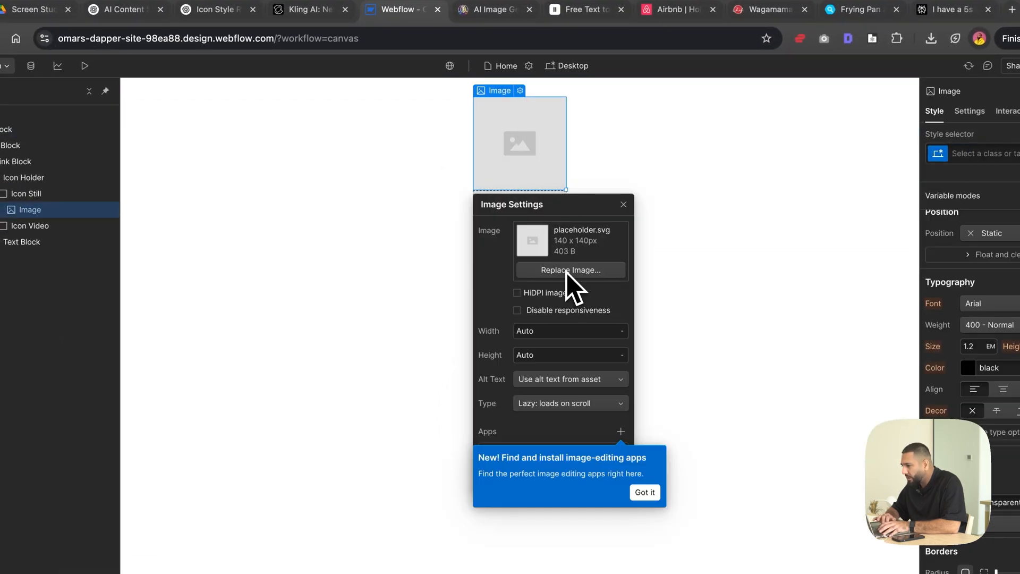
pyautogui.click(649, 493)
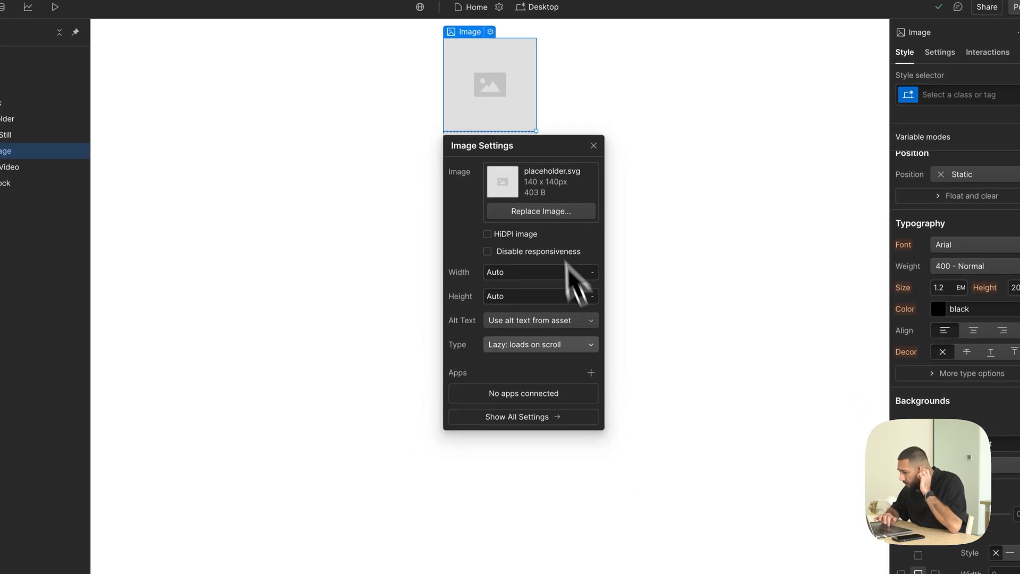
# - Add the downloaded ChatGPT Image May 19, 2025 PNG to the site's assets and replace the placeholder image with it
pyautogui.click(546, 209)
pyautogui.click(869, 83)
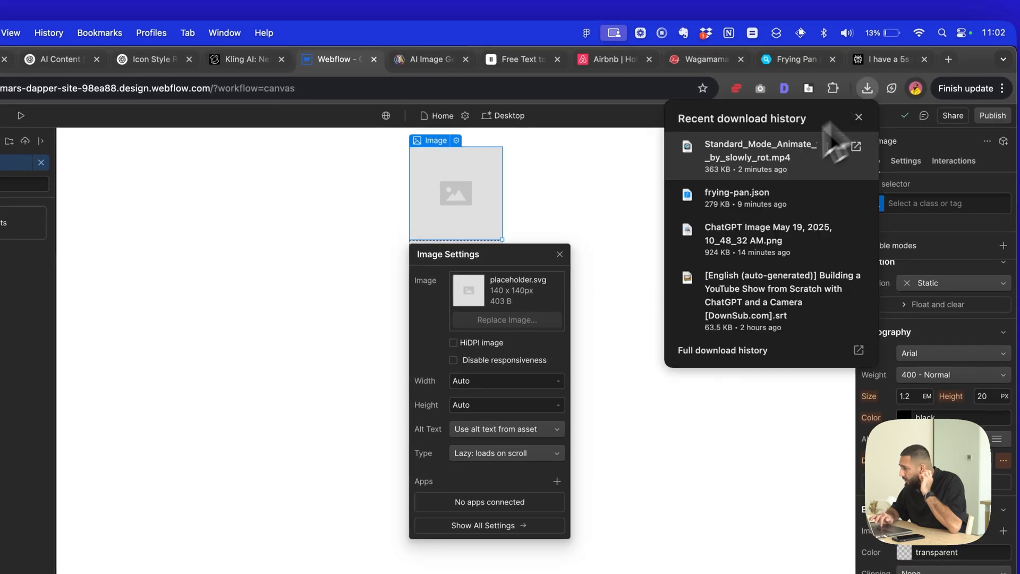
pyautogui.click(759, 170)
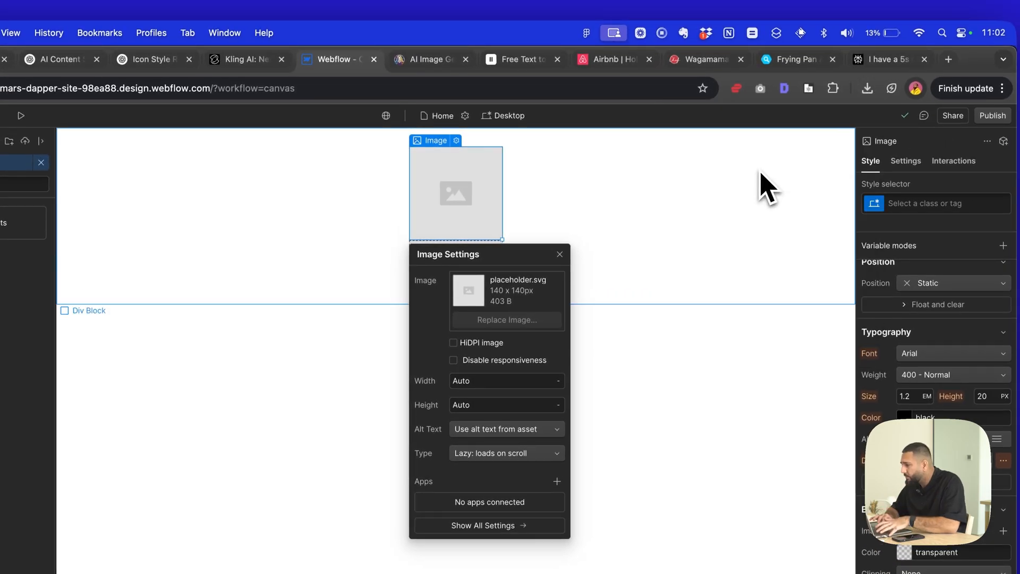
pyautogui.click(868, 93)
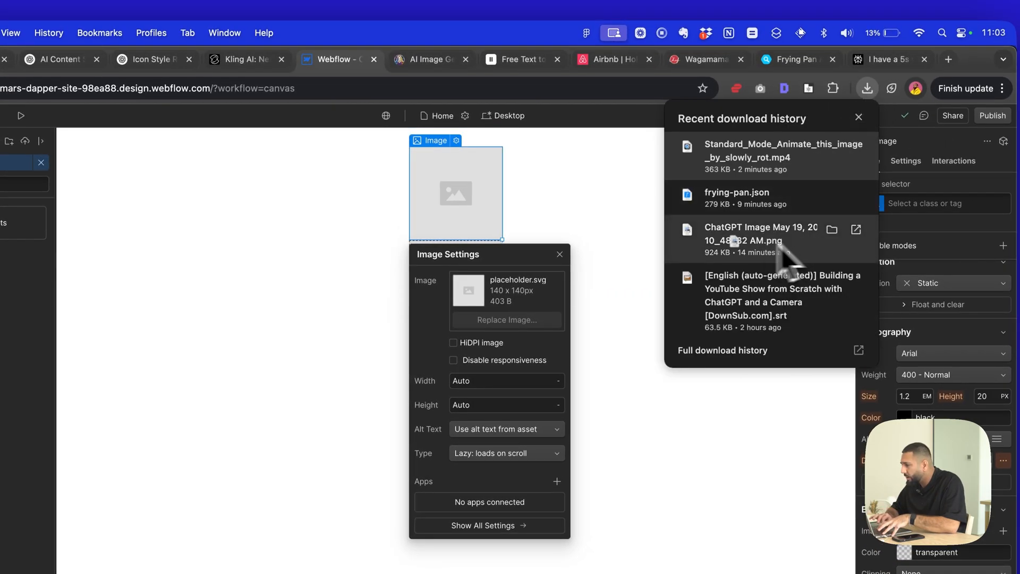
pyautogui.moveTo(781, 249); pyautogui.dragTo(18, 413)
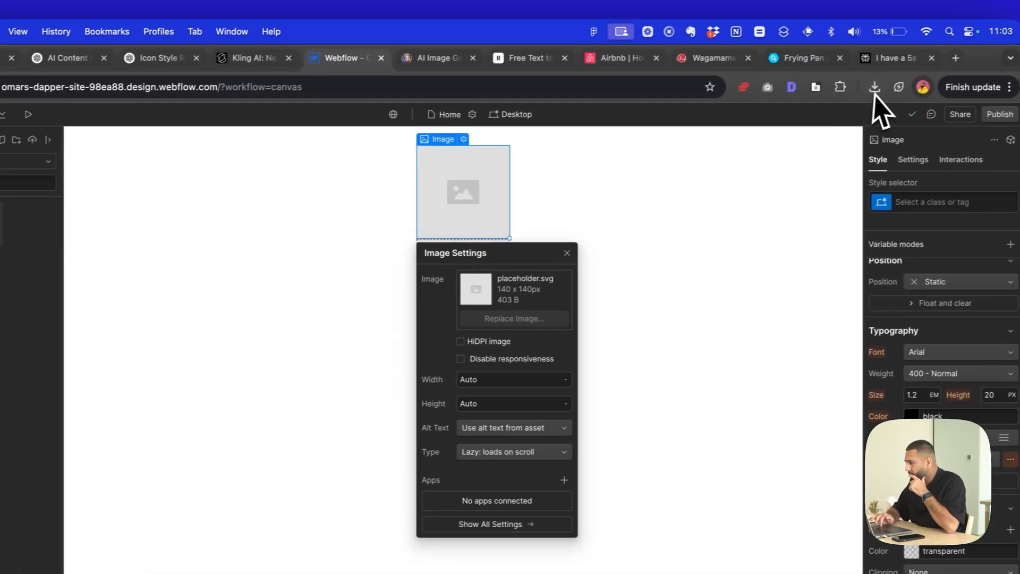
pyautogui.click(870, 93)
pyautogui.click(868, 93)
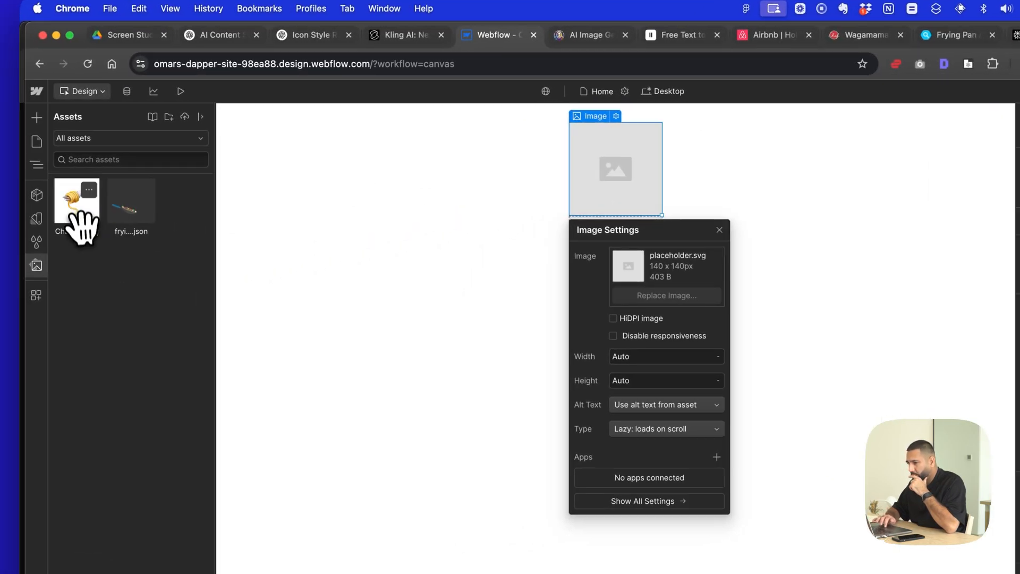
pyautogui.click(81, 217)
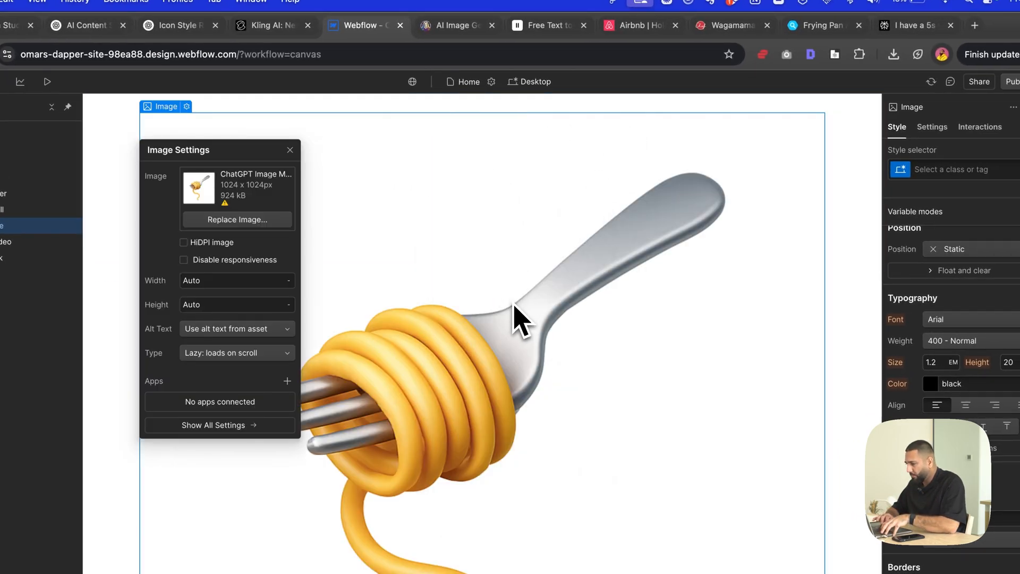
# - Set the width of the fork-and-pasta image to 3 em
pyautogui.click(514, 304)
pyautogui.scroll(-1, 930, 380)
pyautogui.scroll(-3, 894, 296)
pyautogui.scroll(8, 899, 292)
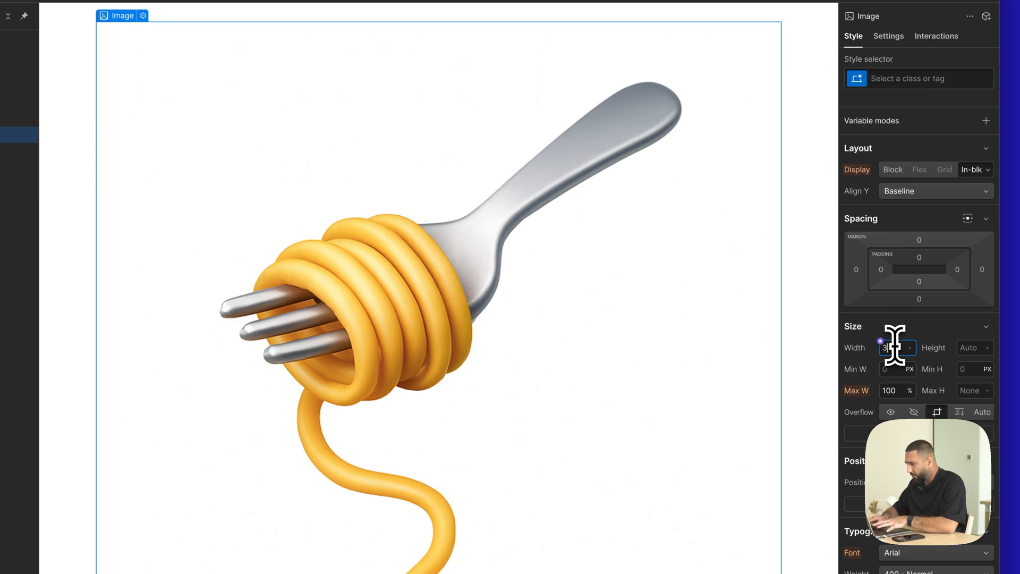
pyautogui.write('em')
pyautogui.press('Return')
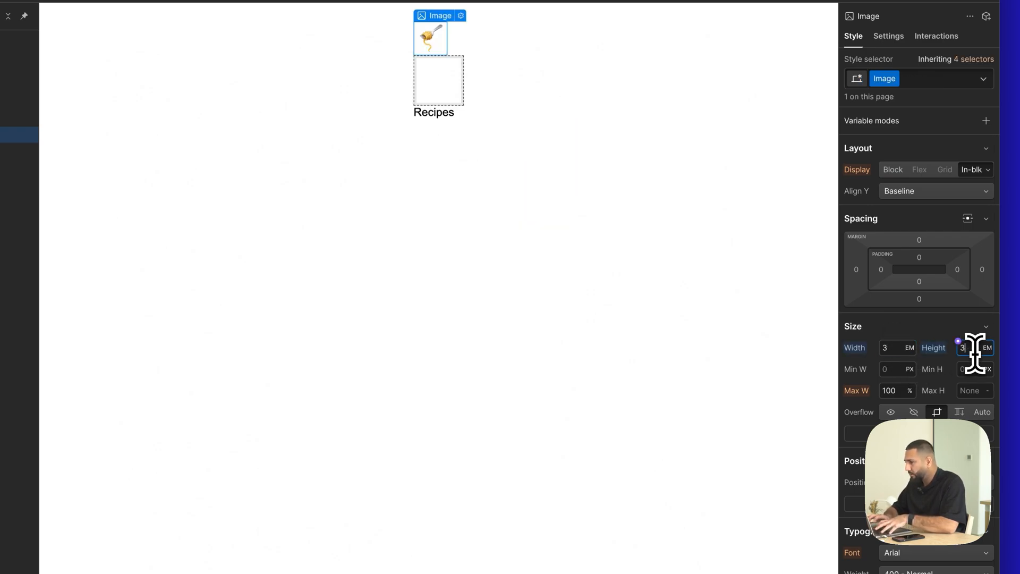
# - Try to insert a Video element inside the Icon Video div block
pyautogui.click(130, 212)
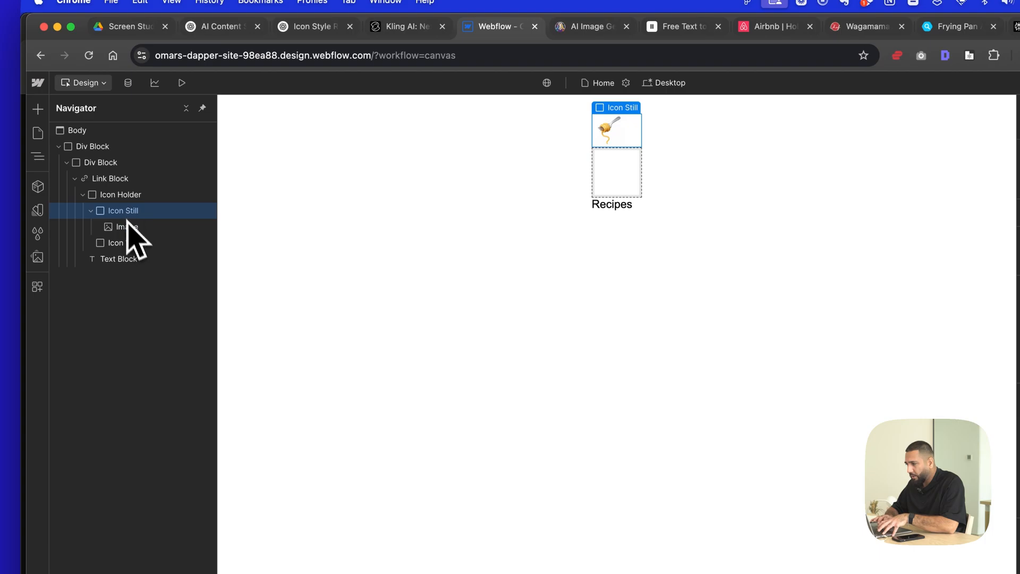
pyautogui.click(133, 244)
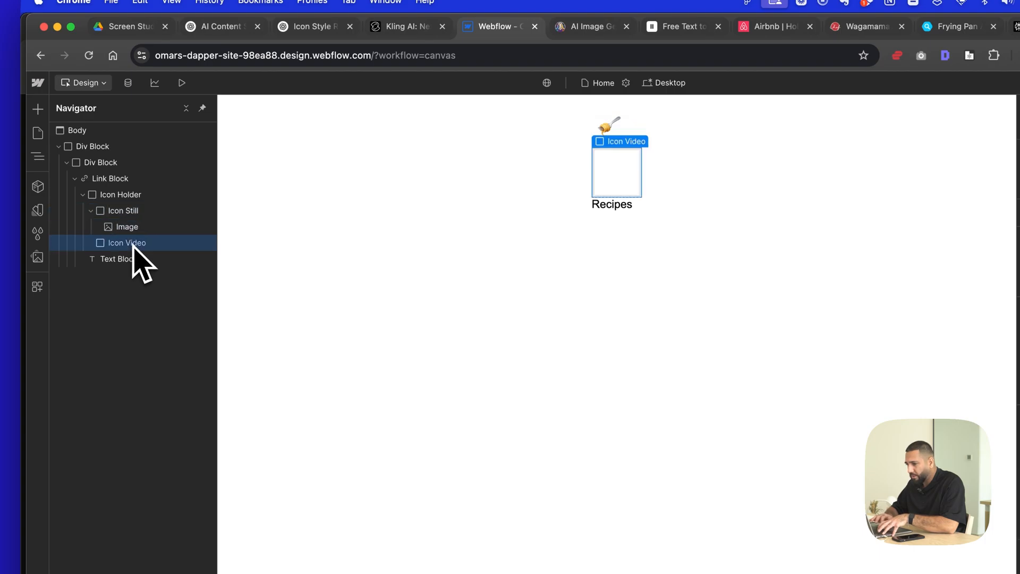
pyautogui.press('super+e')
pyautogui.write('vide')
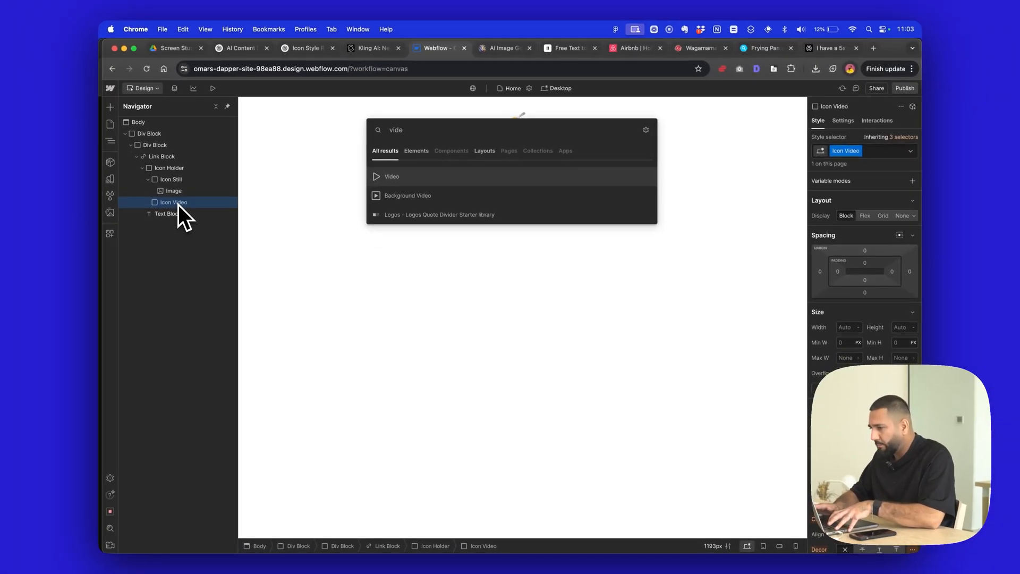
pyautogui.press('Return')
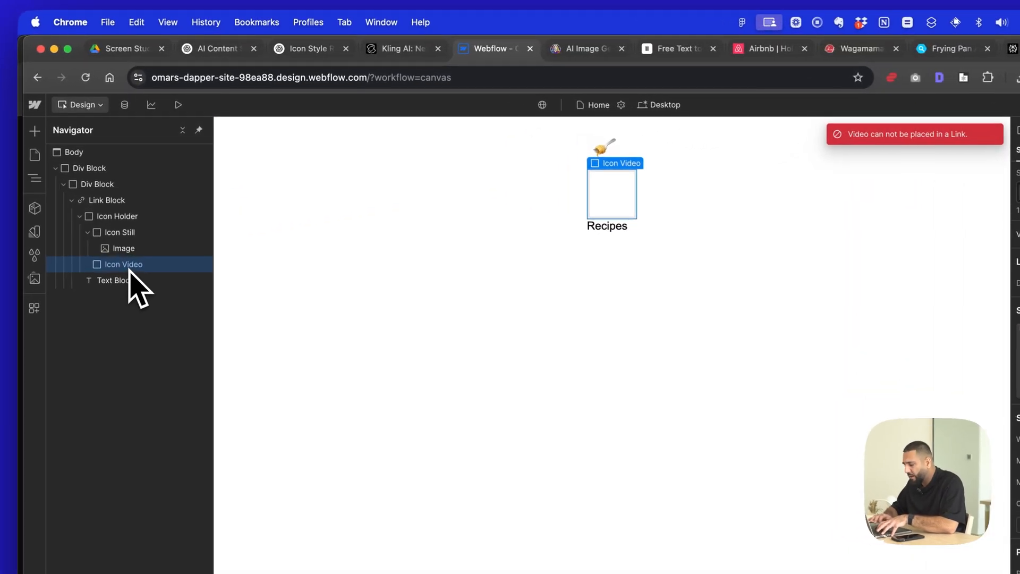
# - Insert a Background Video element inside the Icon Video div block
pyautogui.press('super+e')
pyautogui.write('vid')
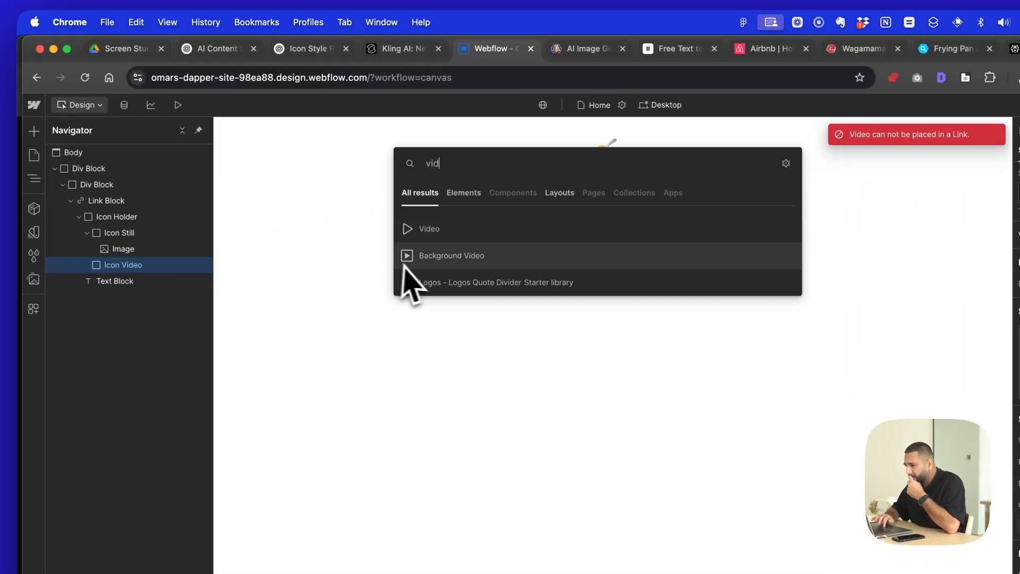
pyautogui.click(760, 48)
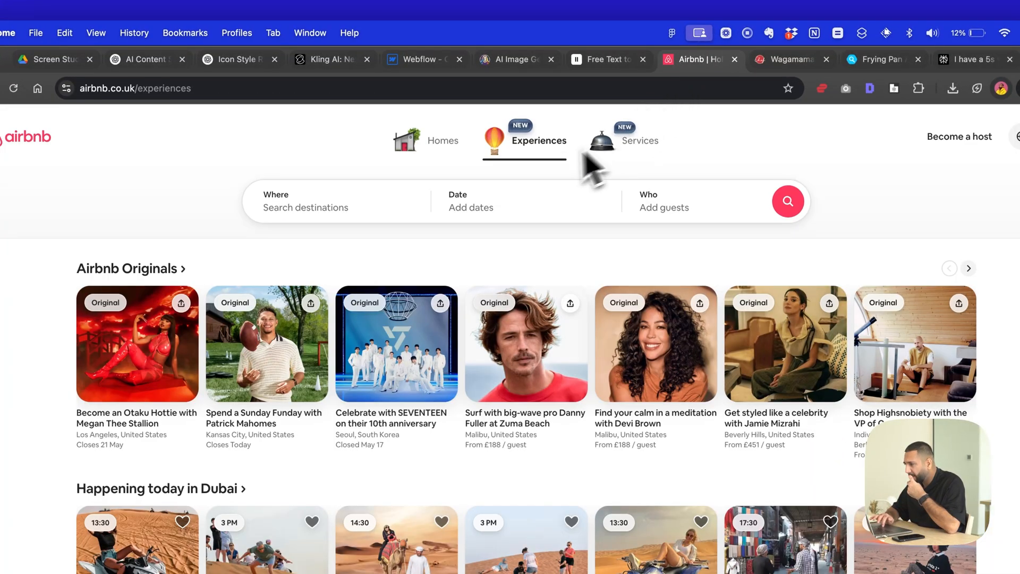
pyautogui.click(612, 59)
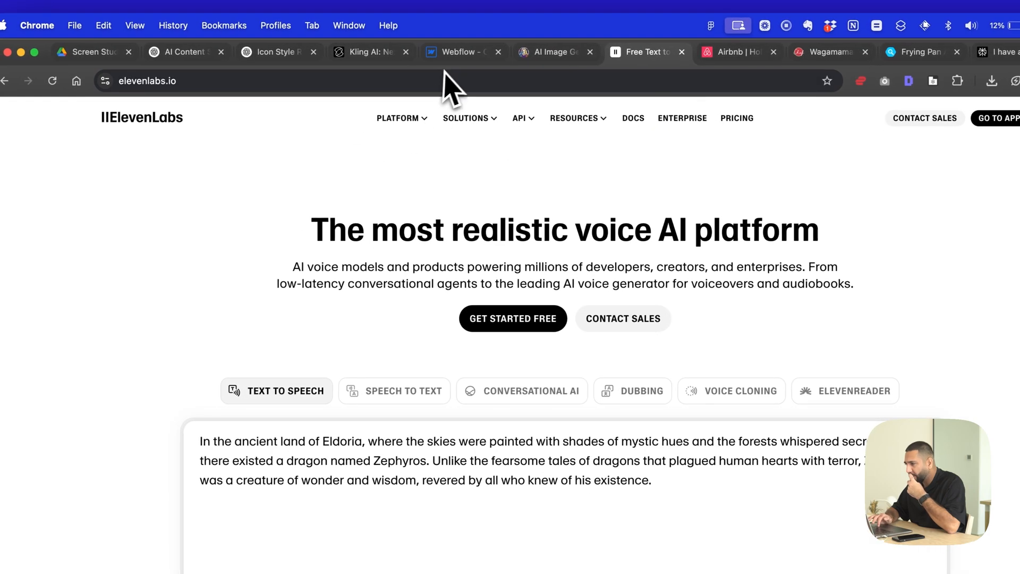
pyautogui.click(452, 51)
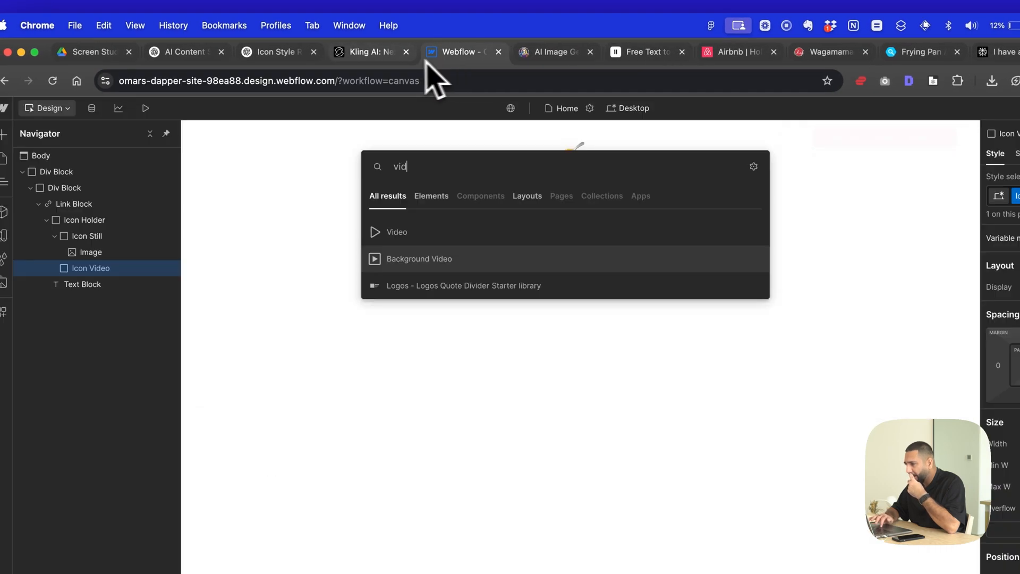
pyautogui.click(406, 258)
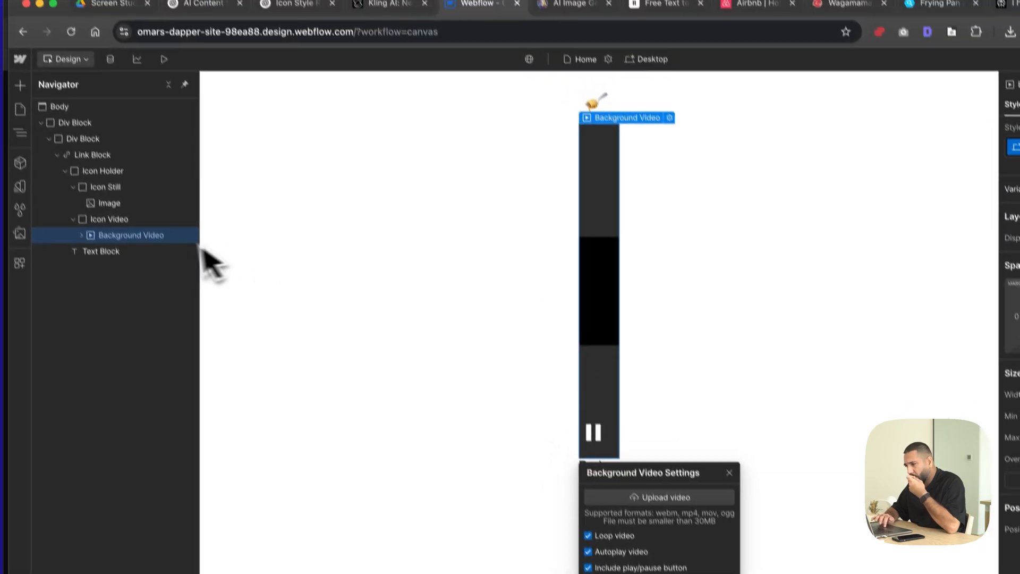
# - Set the Icon Video block's width and height to 3 em and its overflow to hidden
pyautogui.click(143, 182)
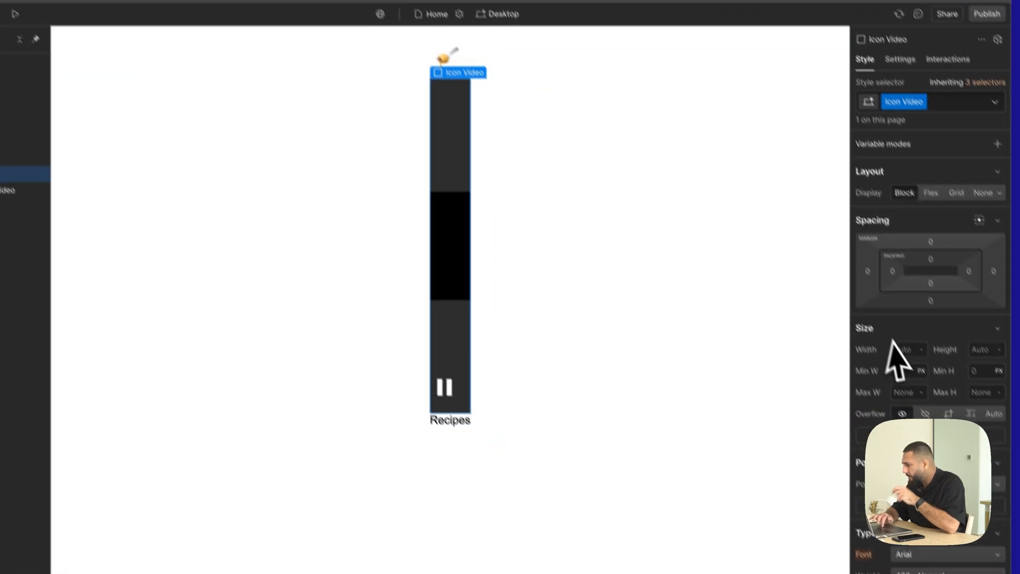
pyautogui.click(906, 352)
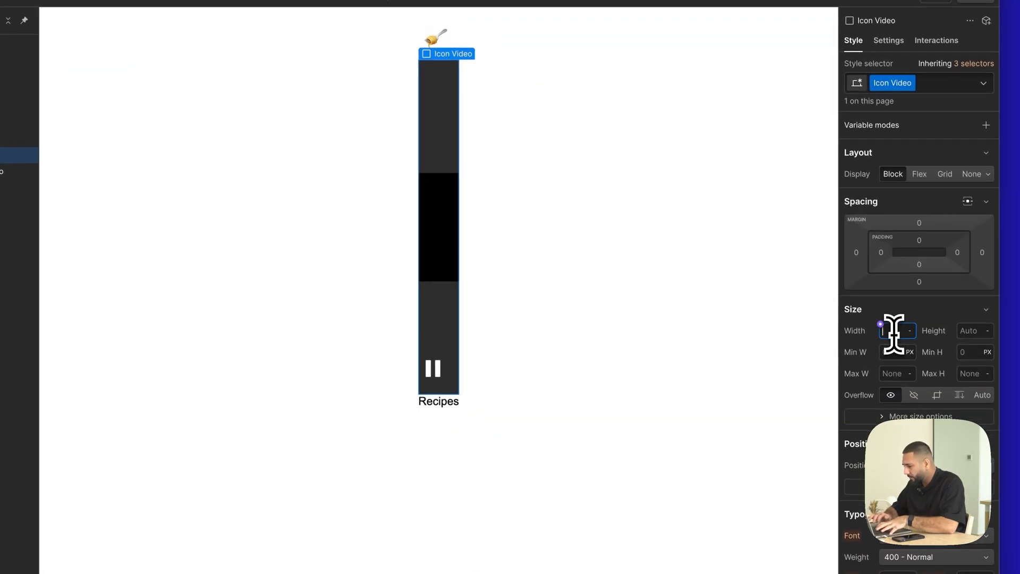
pyautogui.write('3em')
pyautogui.press('Return')
pyautogui.click(979, 352)
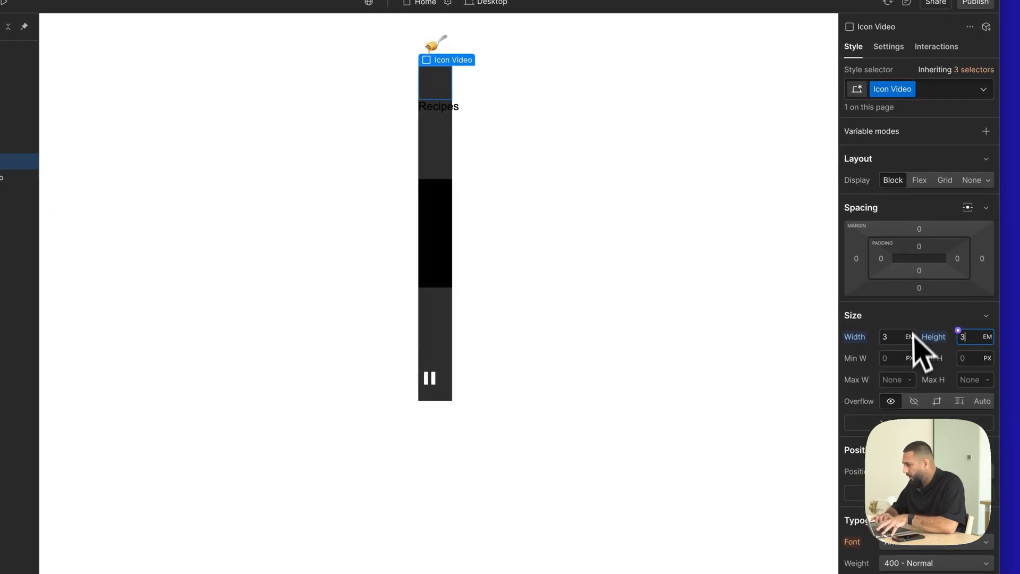
pyautogui.click(915, 400)
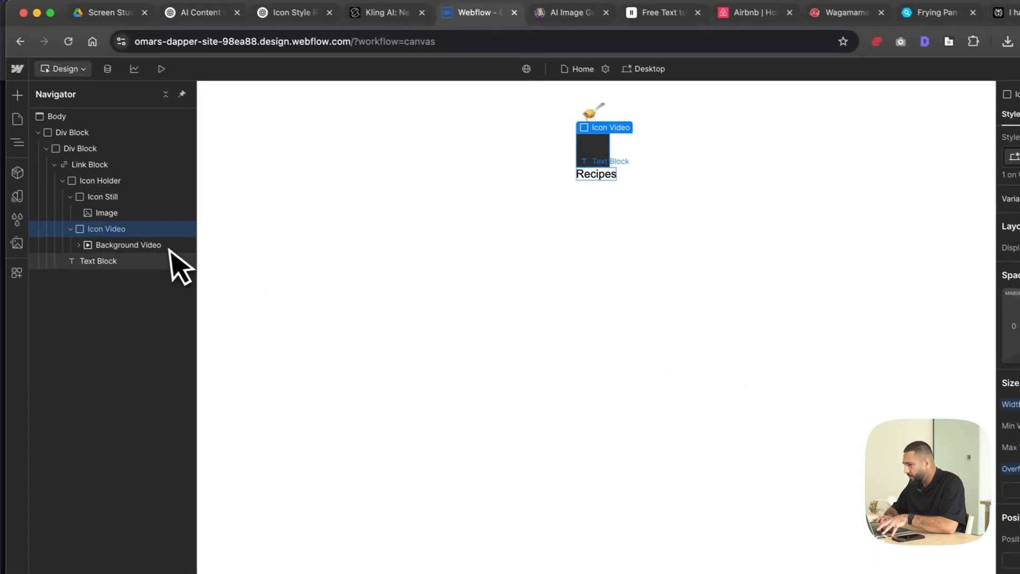
# - Set the Background Video element's width and height to 3 em
pyautogui.click(19, 181)
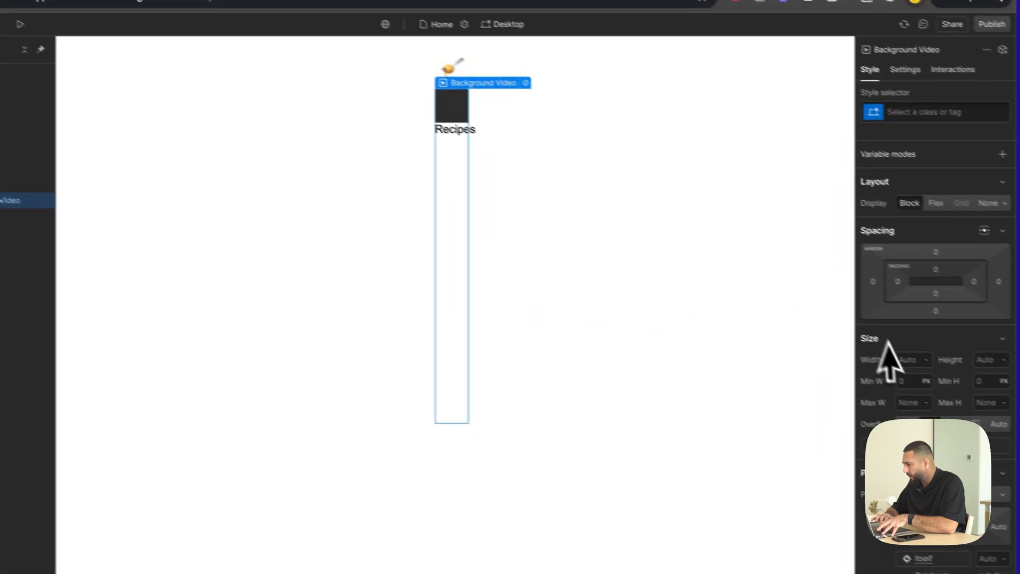
pyautogui.click(894, 338)
pyautogui.write('3em')
pyautogui.press('Return')
pyautogui.click(976, 353)
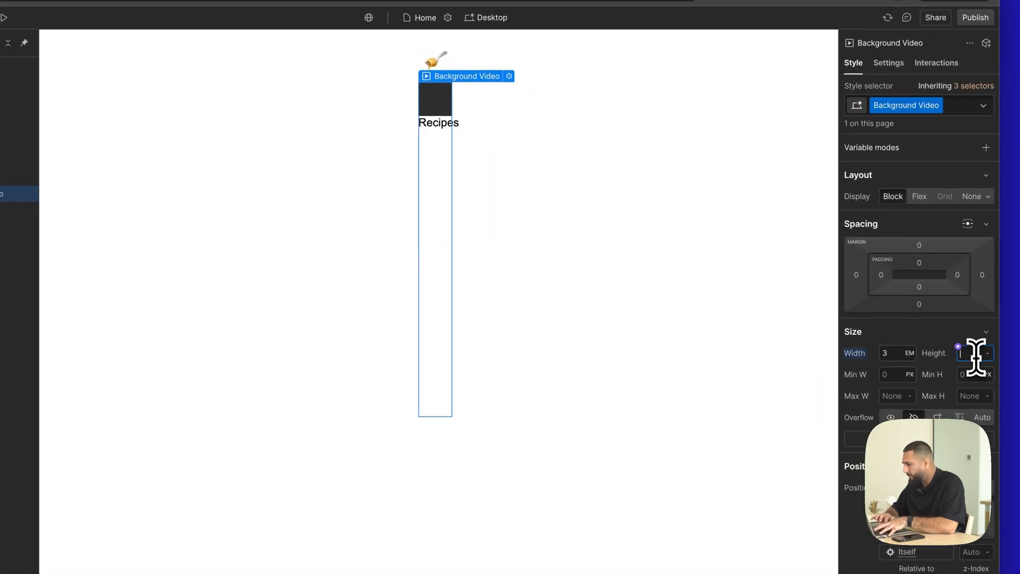
pyautogui.write('3em')
pyautogui.press('Return')
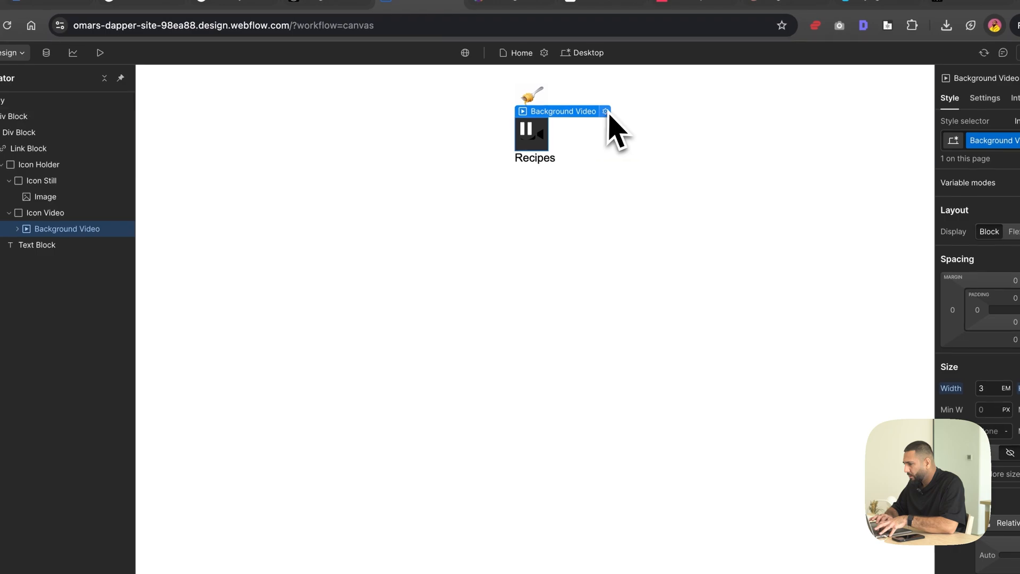
# - Turn off the background video's play/pause button and upload Standard_Mode_Animate_this_image_by_slowly_rot.mp4 from Downloads
pyautogui.click(509, 76)
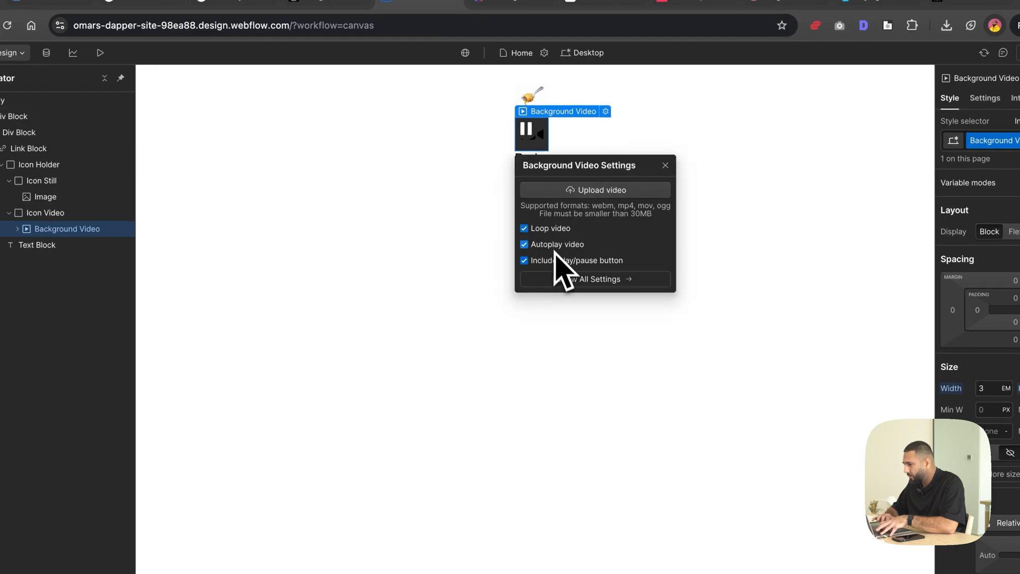
pyautogui.click(602, 190)
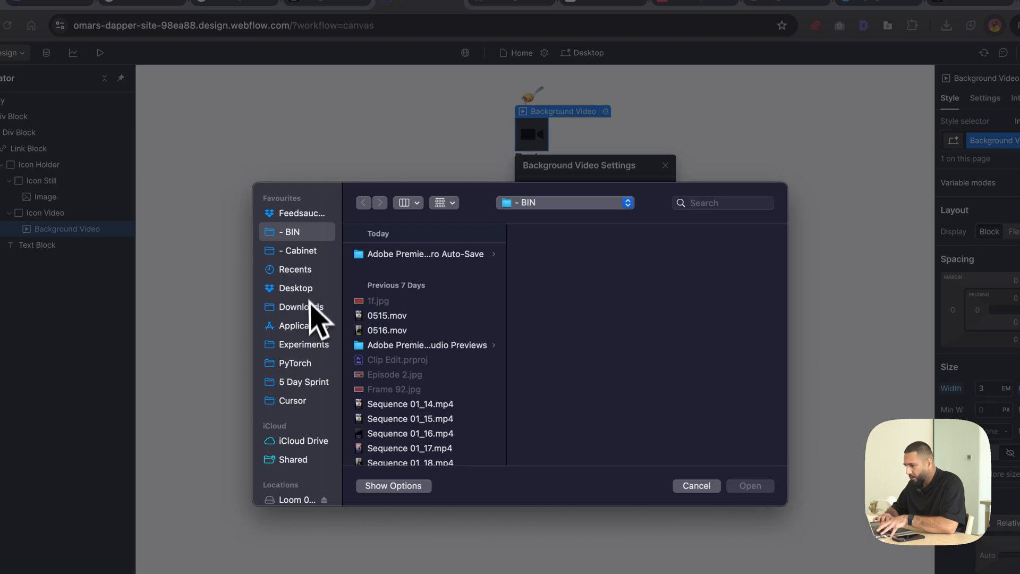
pyautogui.click(306, 308)
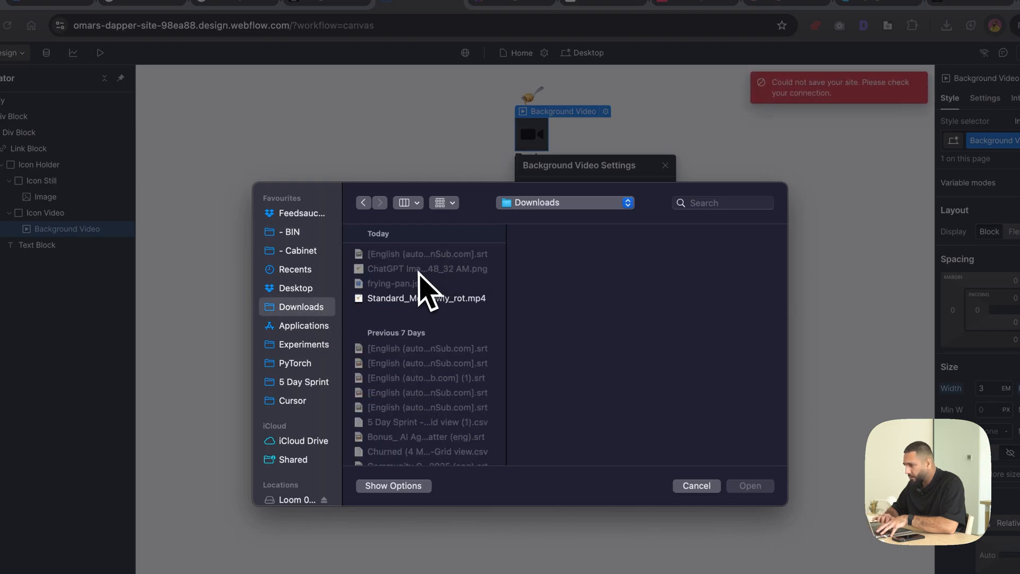
pyautogui.click(430, 298)
pyautogui.click(750, 486)
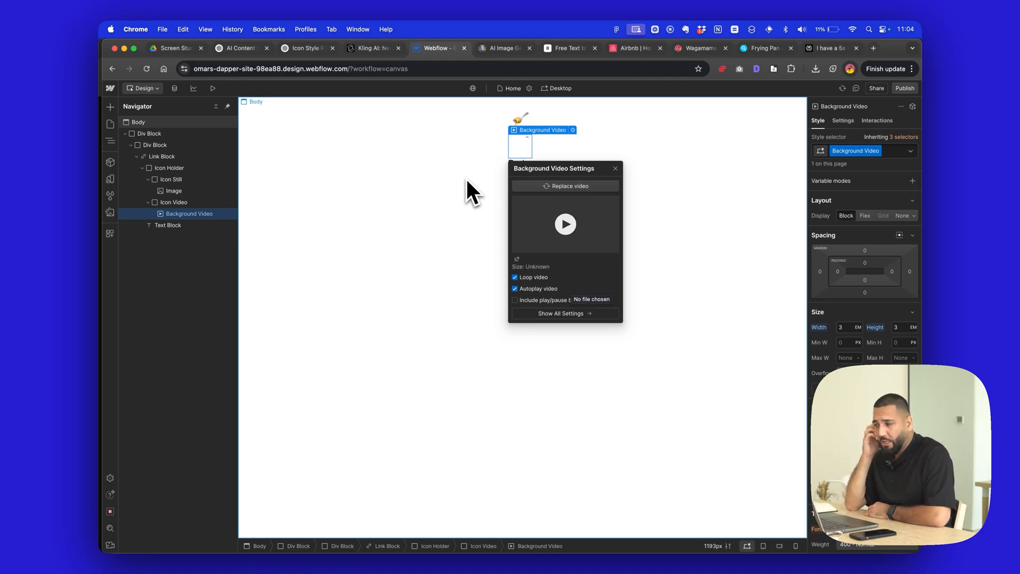
# - Close the background video settings and preview the page with the still and animated icons
pyautogui.click(568, 151)
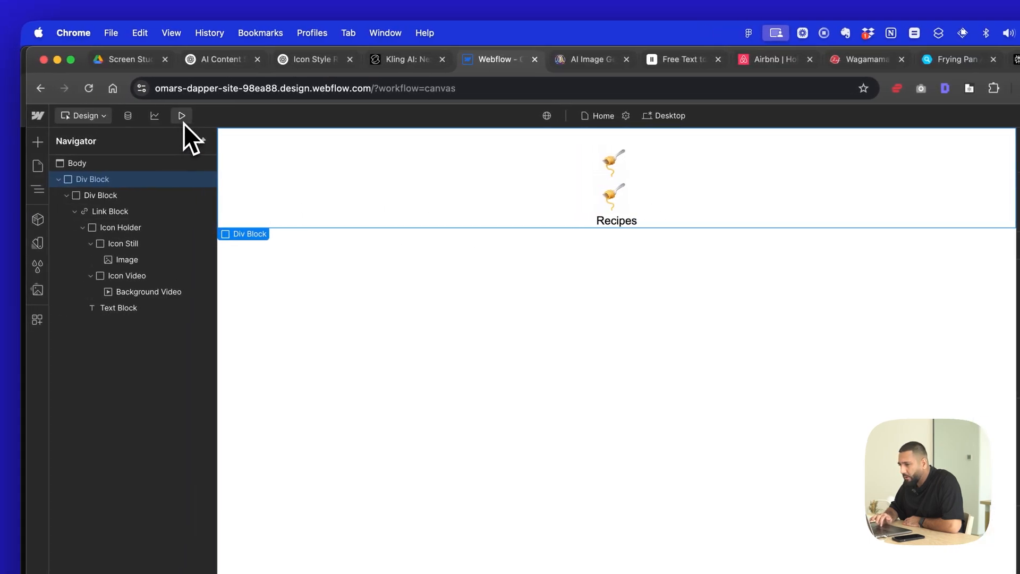
pyautogui.click(171, 116)
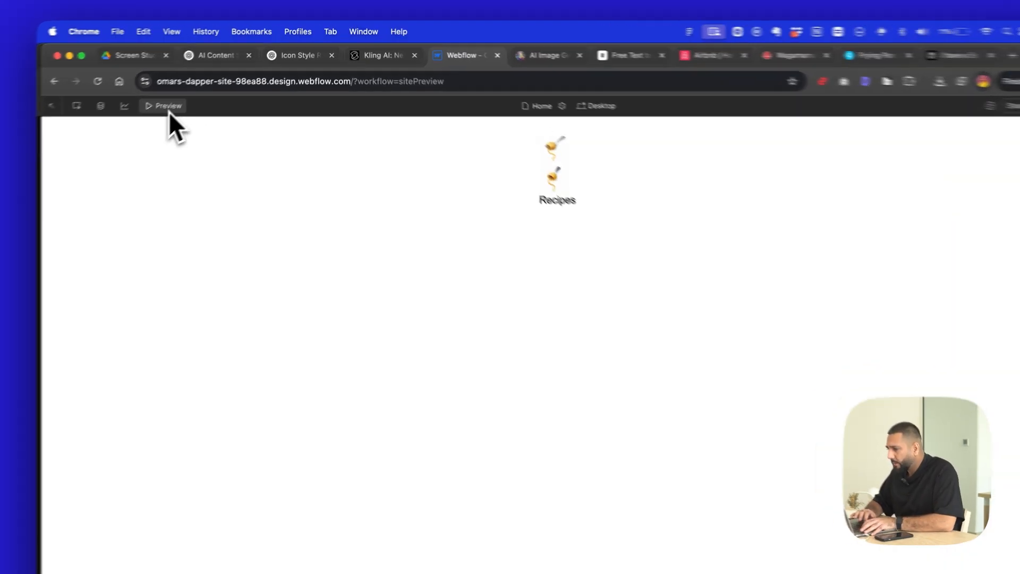
# - Leave the preview and set the Icon Holder block's width and height to 3 em
pyautogui.click(169, 113)
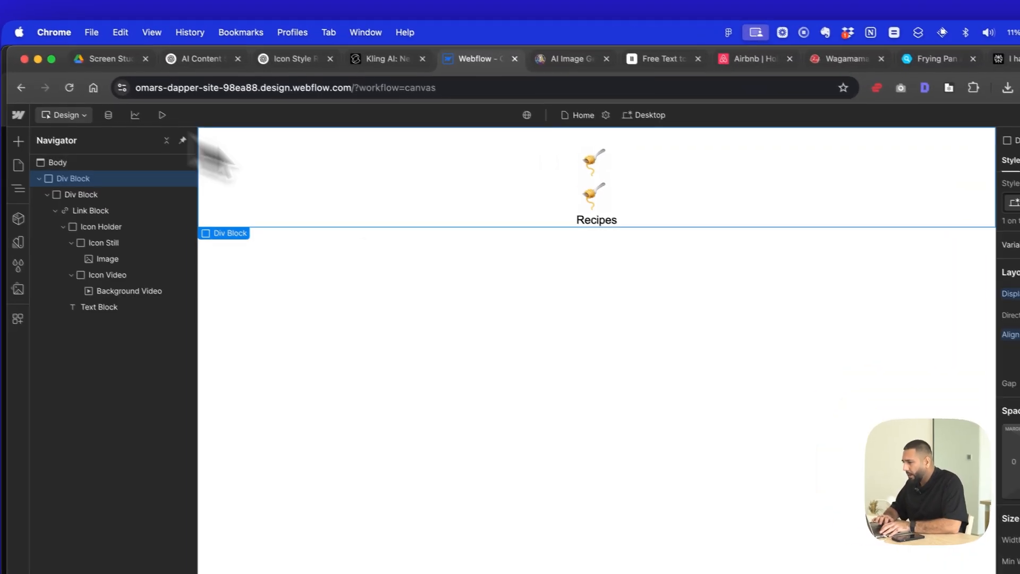
pyautogui.click(566, 155)
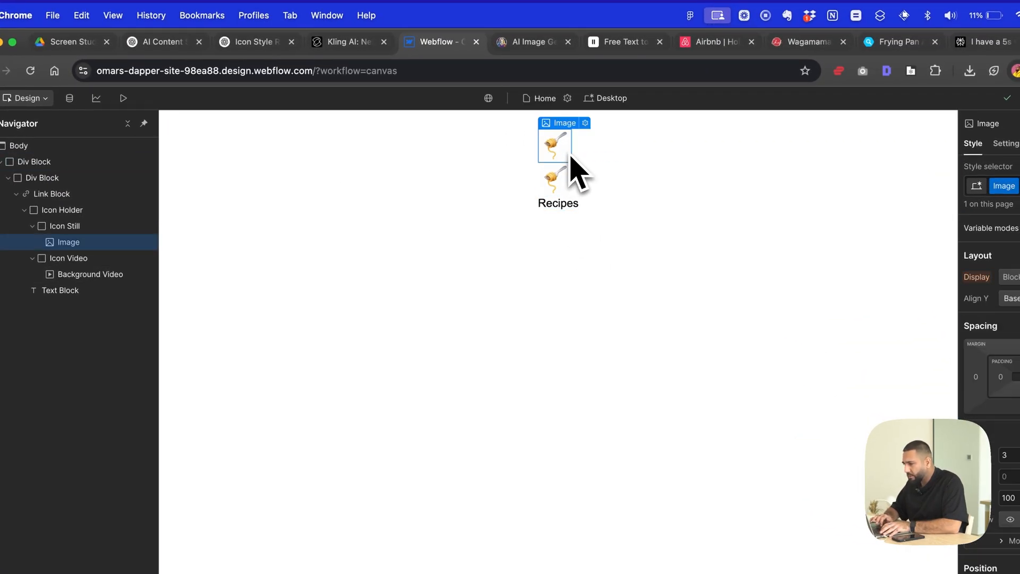
pyautogui.click(25, 260)
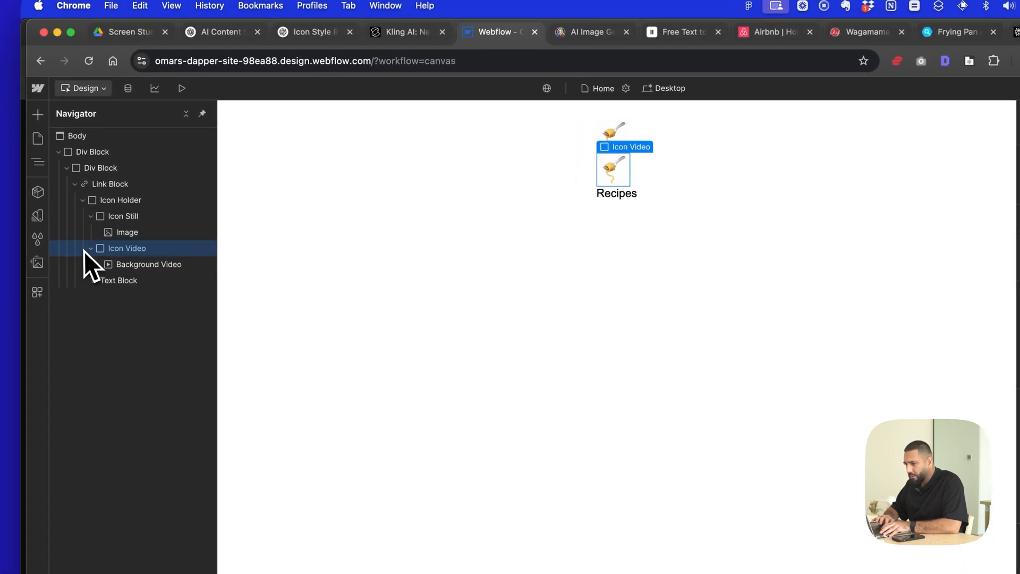
pyautogui.click(91, 248)
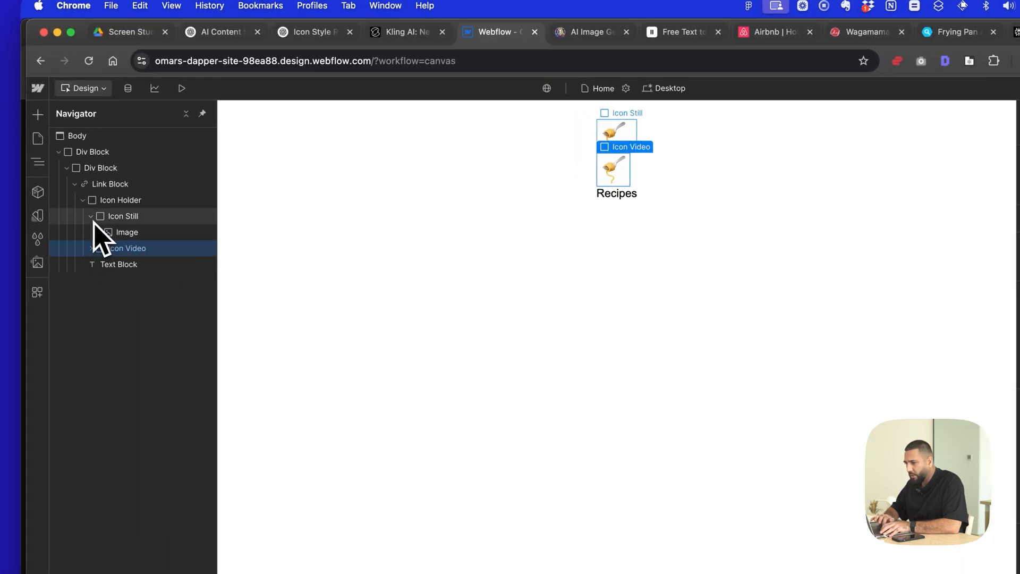
pyautogui.click(92, 217)
pyautogui.click(125, 215)
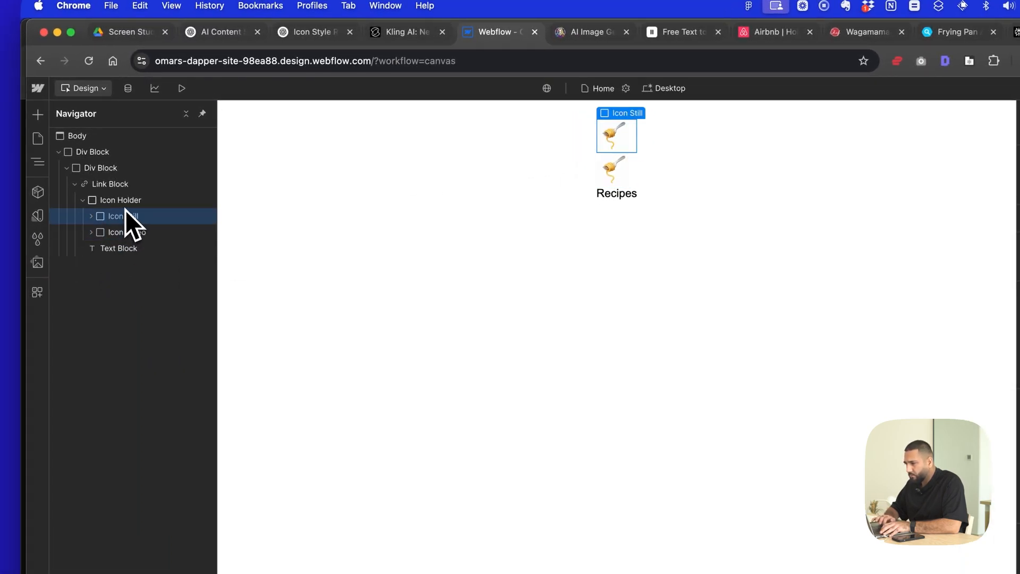
pyautogui.click(123, 206)
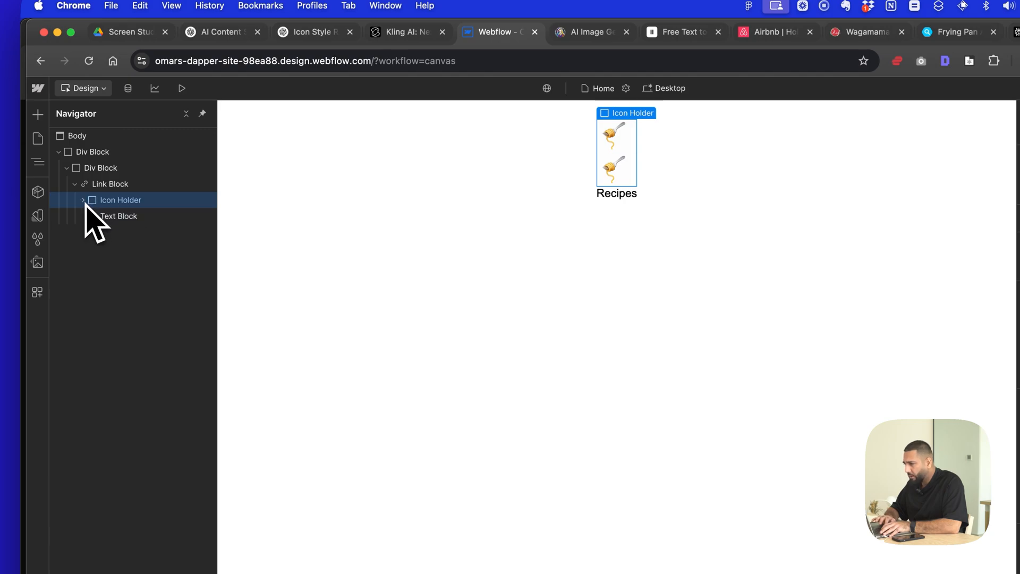
pyautogui.click(897, 342)
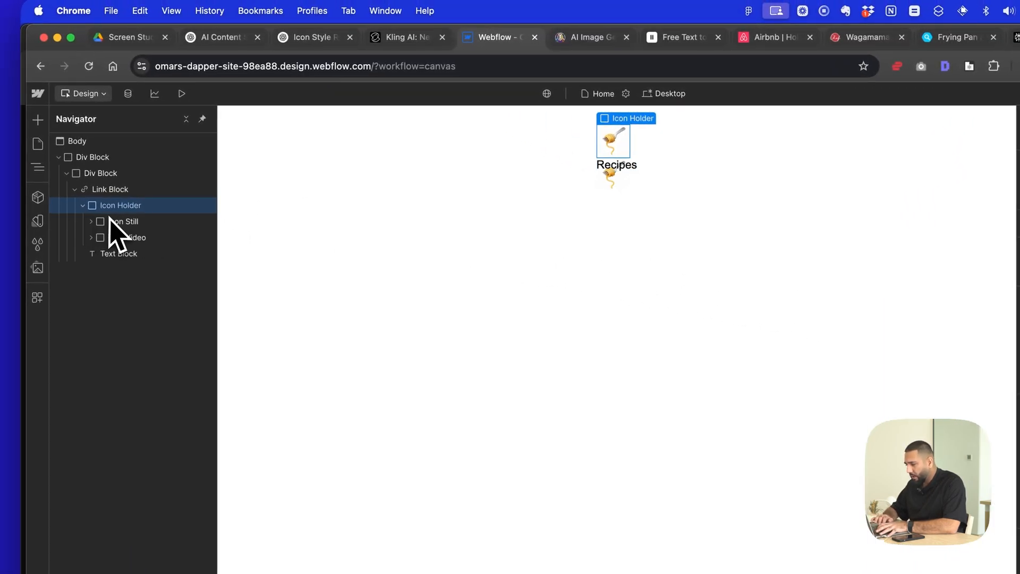
# - Inspect the Icon Still and Icon Video blocks and their contents inside the Icon Holder
pyautogui.click(111, 220)
pyautogui.click(114, 240)
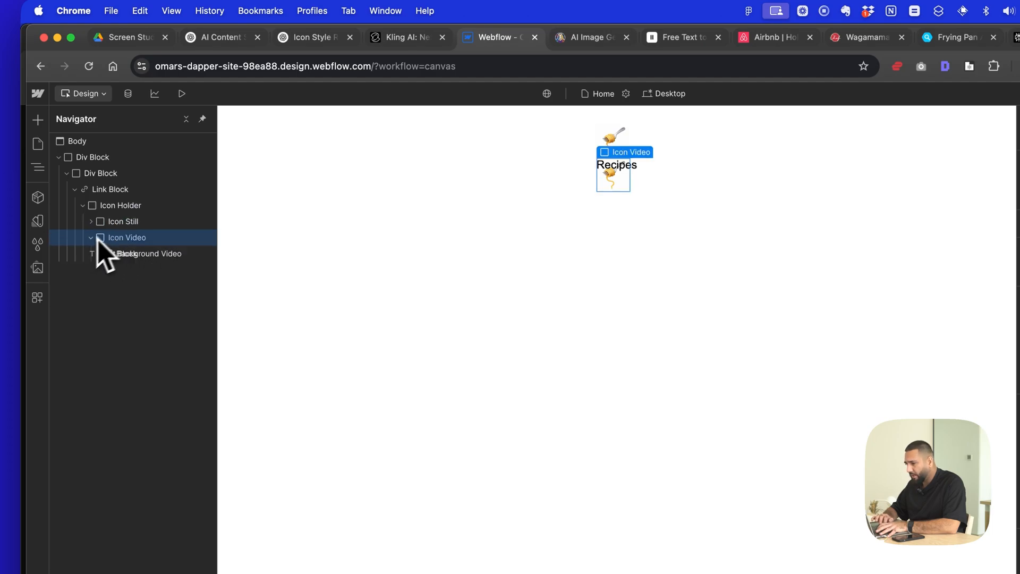
pyautogui.click(117, 223)
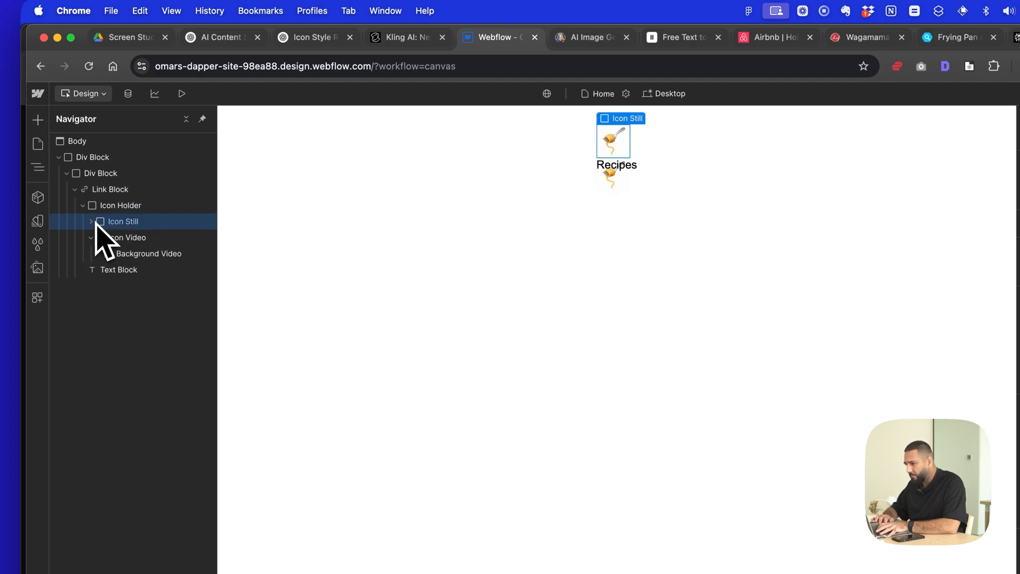
pyautogui.click(92, 221)
pyautogui.click(141, 237)
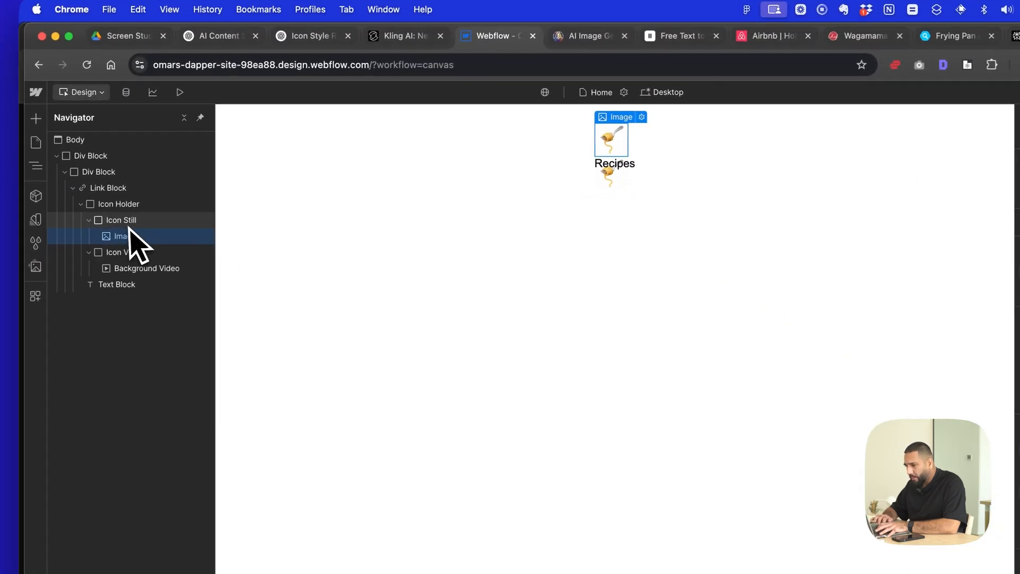
pyautogui.click(130, 225)
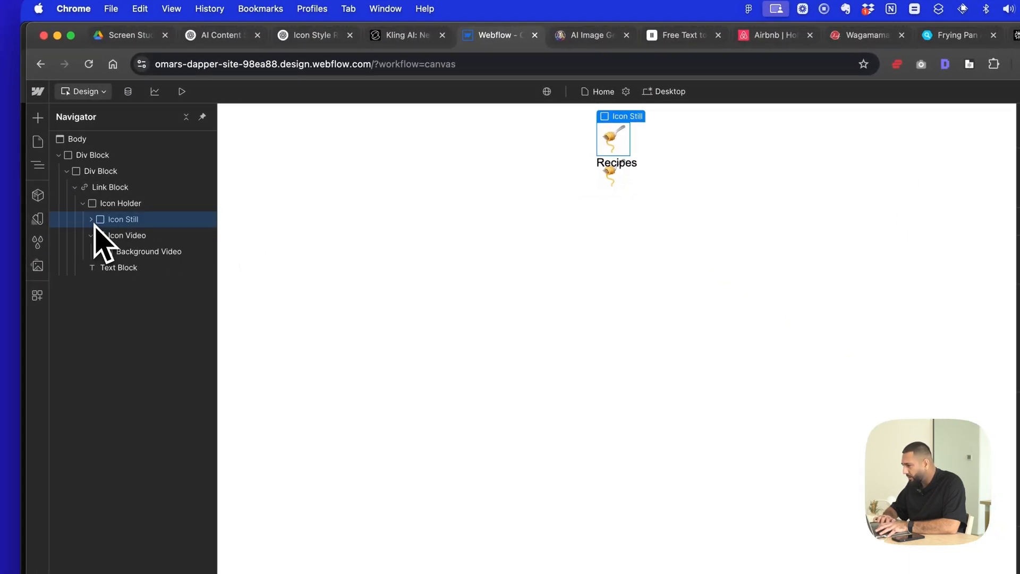
pyautogui.click(127, 235)
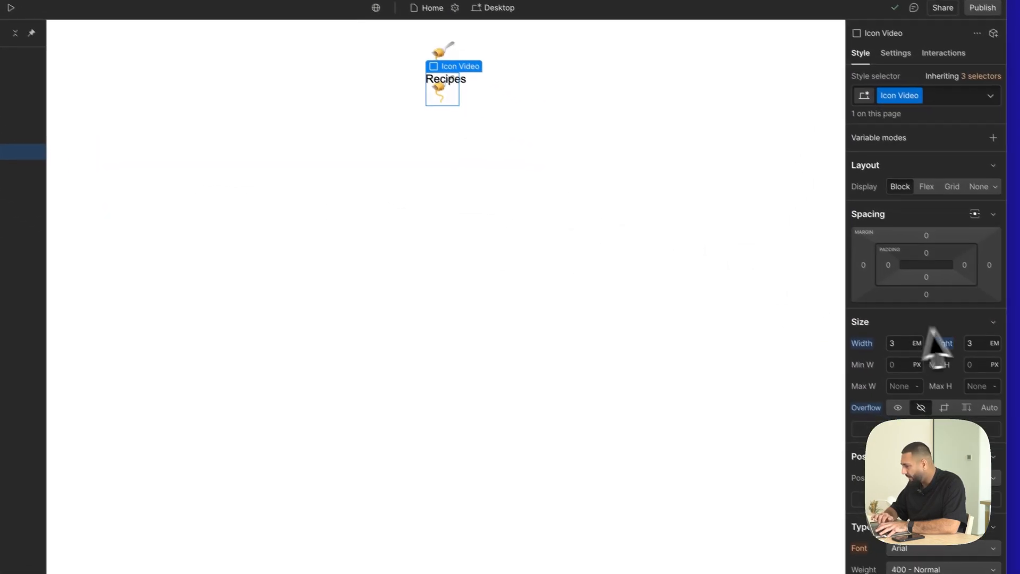
# - Set the Icon Holder block's position to Relative
pyautogui.click(154, 216)
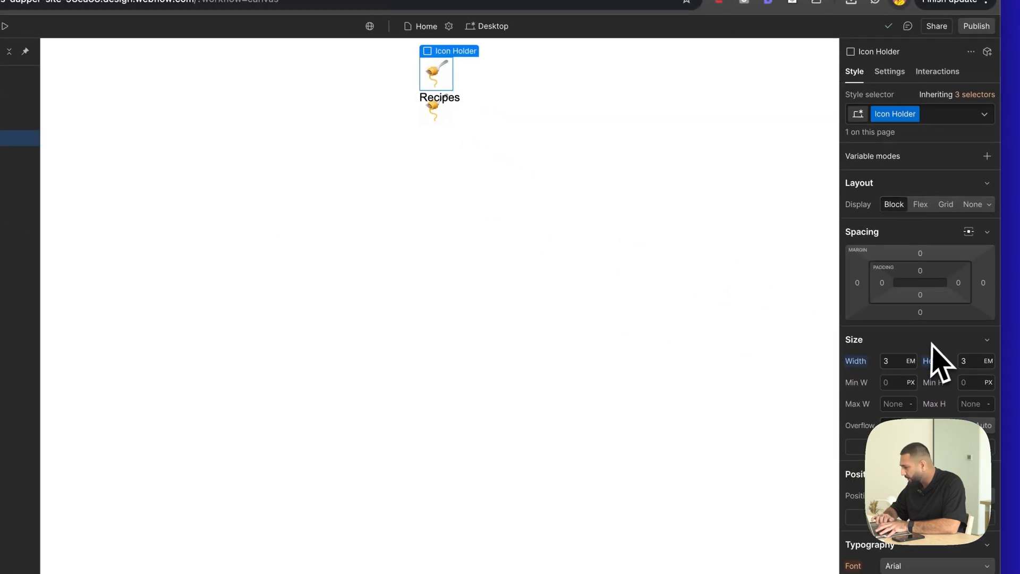
pyautogui.scroll(-4, 931, 344)
pyautogui.click(919, 304)
pyautogui.click(920, 320)
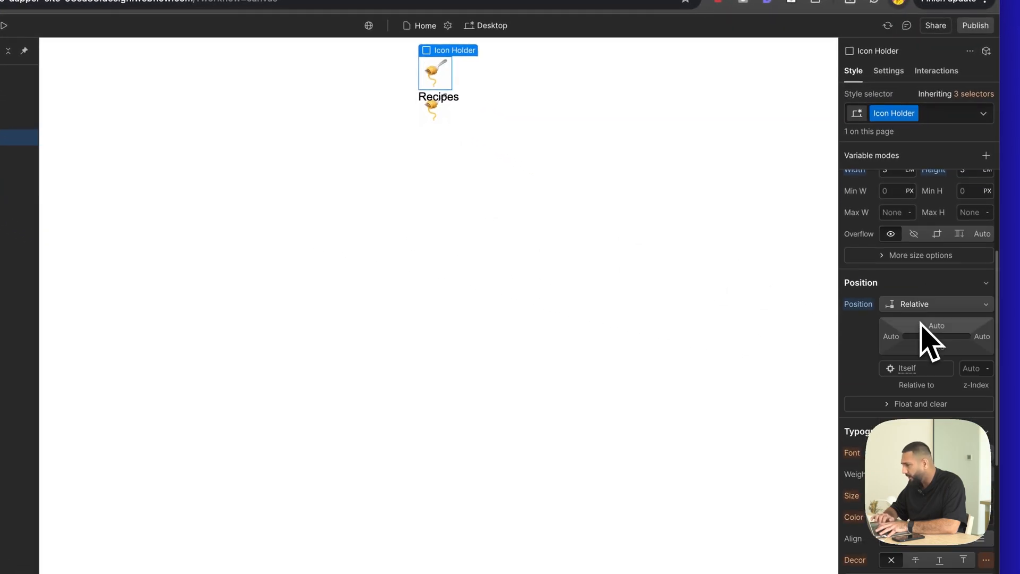
# - Set the Icon Still block's position to Absolute inside the Icon Holder
pyautogui.click(129, 213)
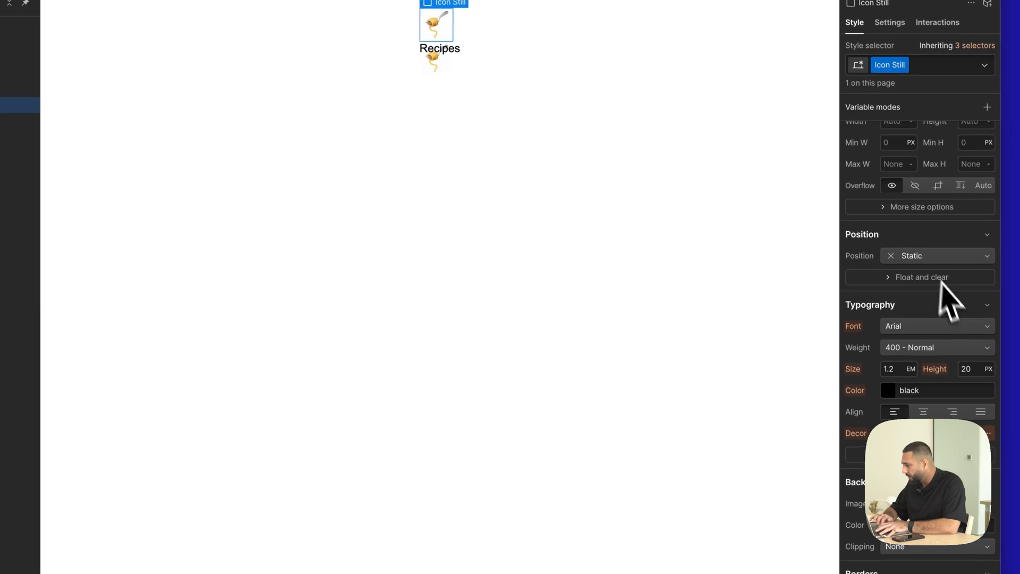
pyautogui.click(937, 256)
pyautogui.click(930, 286)
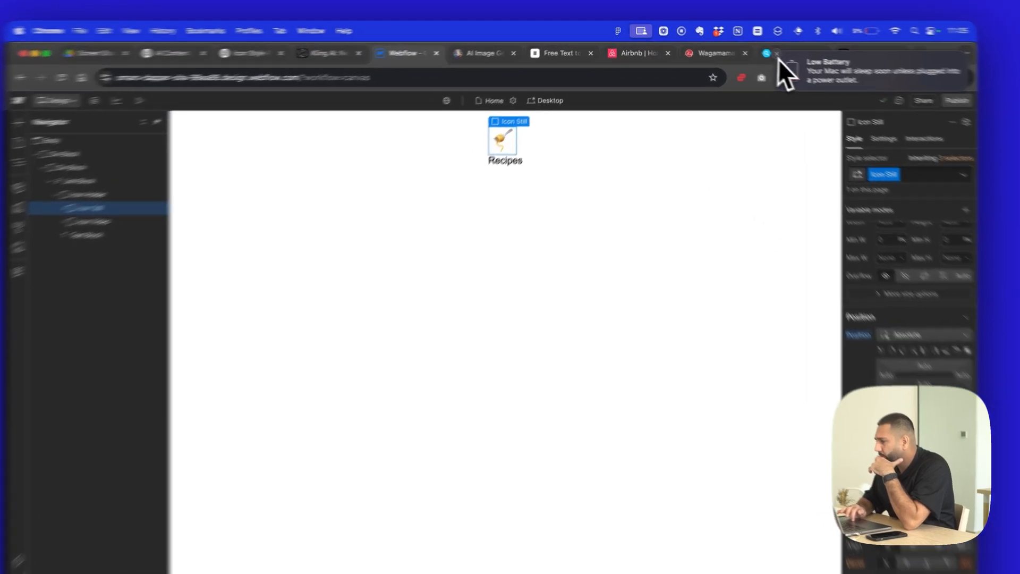
# - Switch to the Airbnb site and examine how the Homes, Experiences and Services icons animate when selected
pyautogui.click(611, 58)
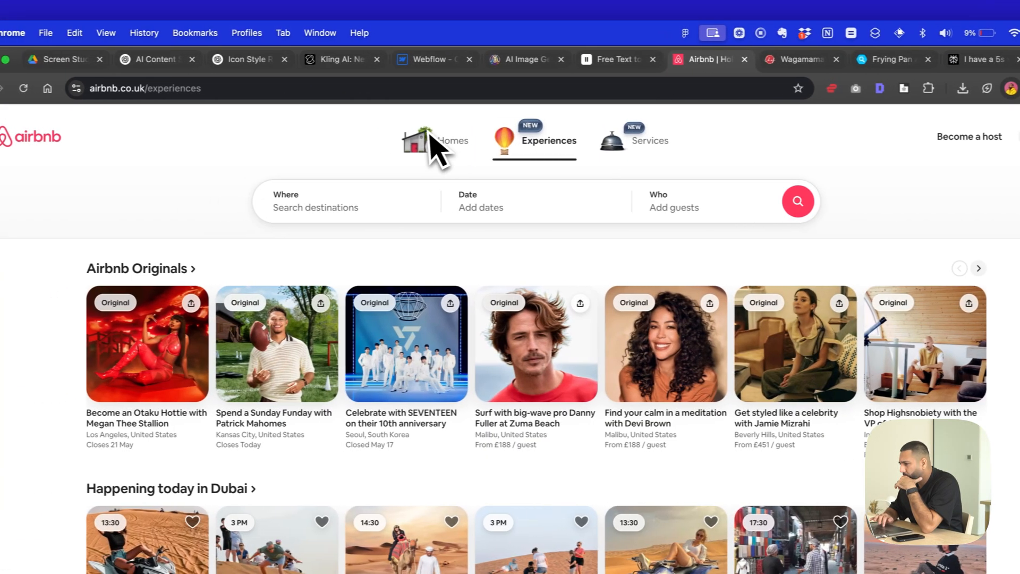
pyautogui.click(365, 147)
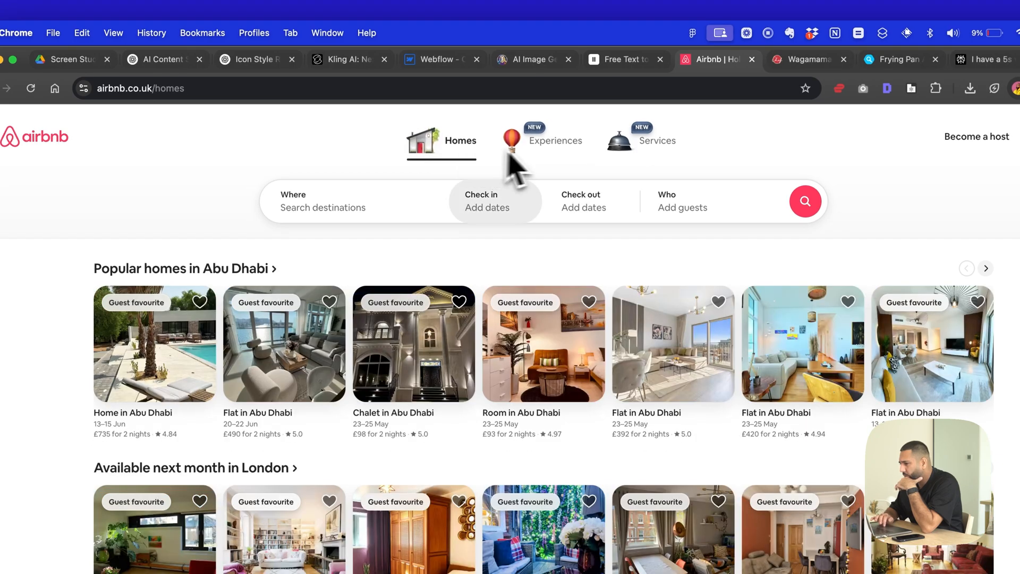
pyautogui.click(536, 150)
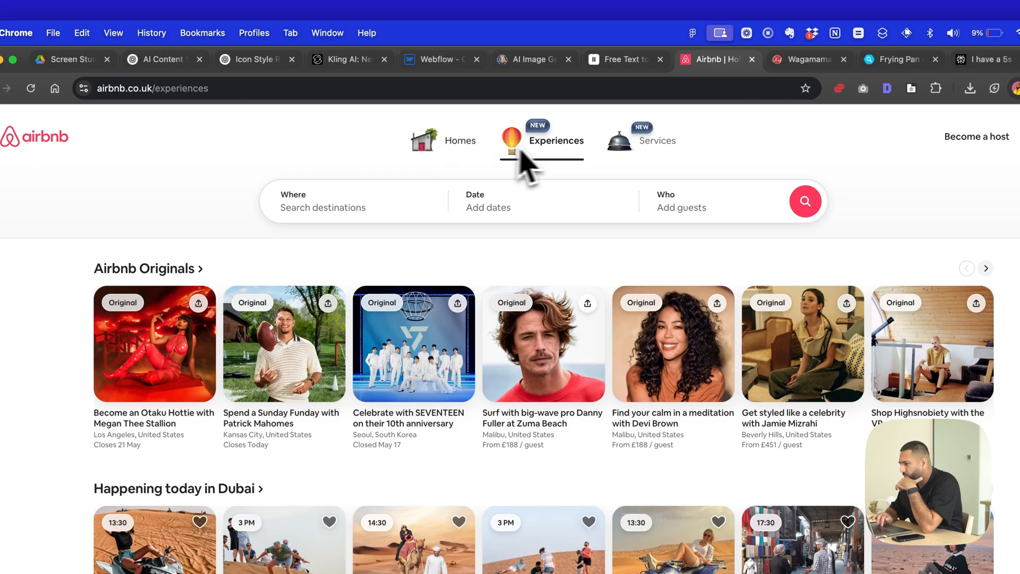
pyautogui.click(626, 157)
pyautogui.click(552, 155)
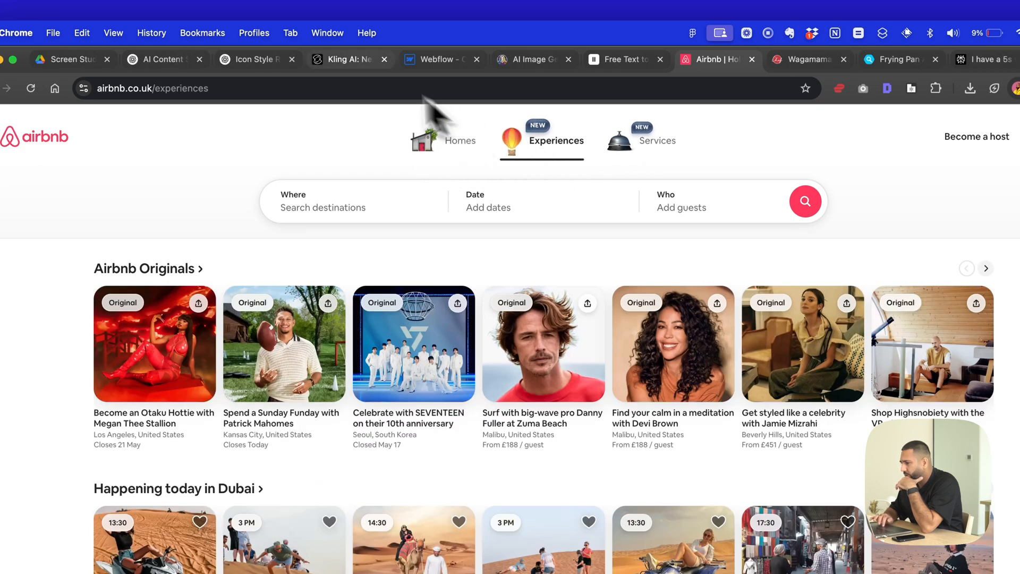
# - Return to Webflow and set the Icon Video block's position to Absolute
pyautogui.click(451, 73)
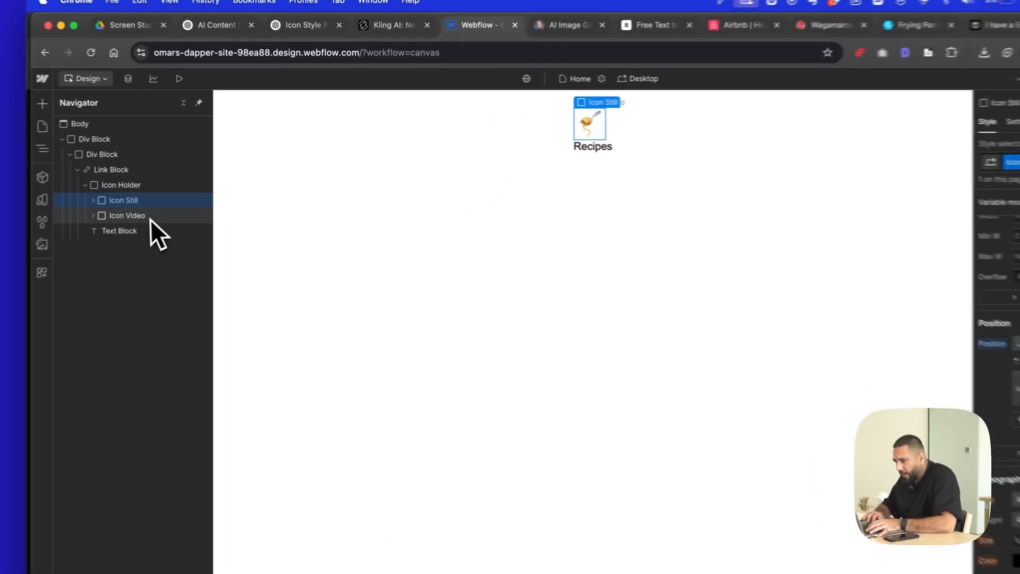
pyautogui.click(181, 192)
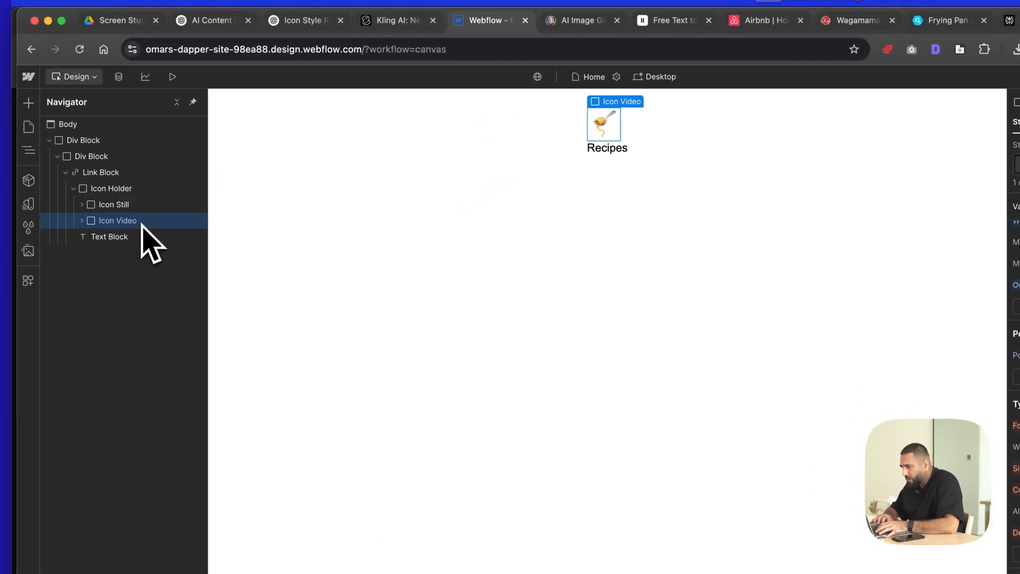
pyautogui.click(945, 258)
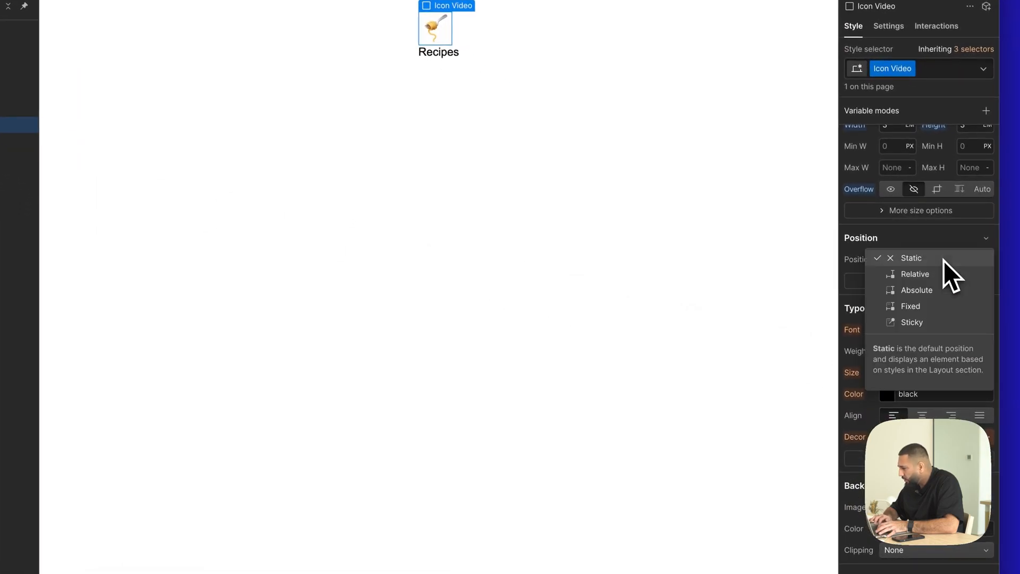
pyautogui.click(939, 290)
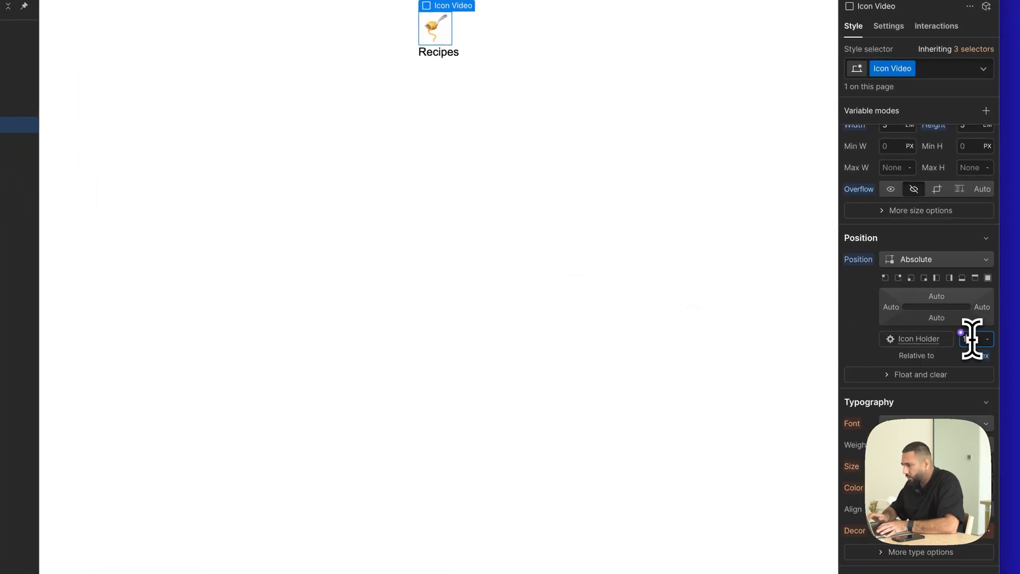
# - Adjust the Icon Still block's z-index and preview the page with the stacked icons
pyautogui.click(141, 213)
pyautogui.click(976, 339)
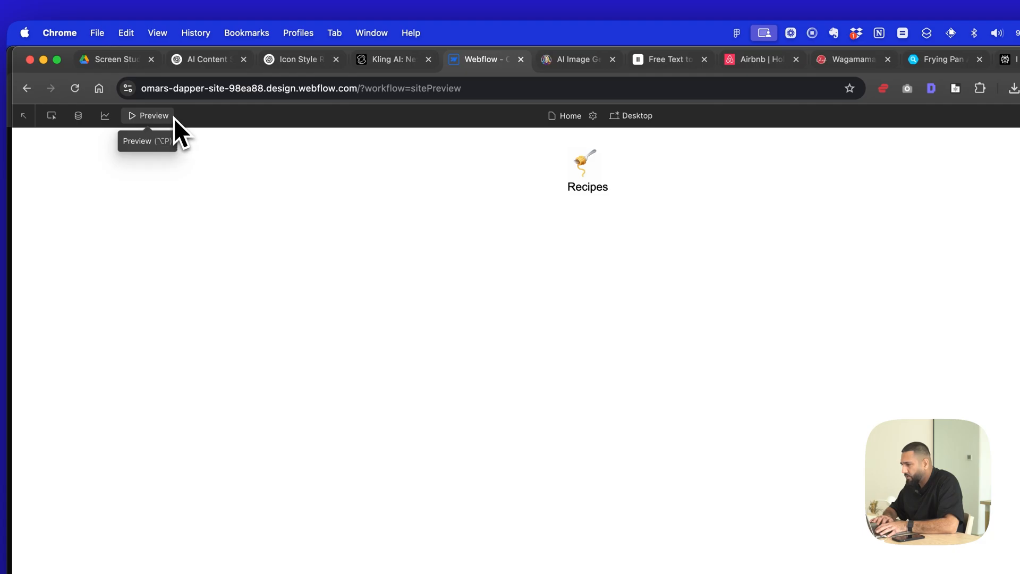
pyautogui.click(173, 116)
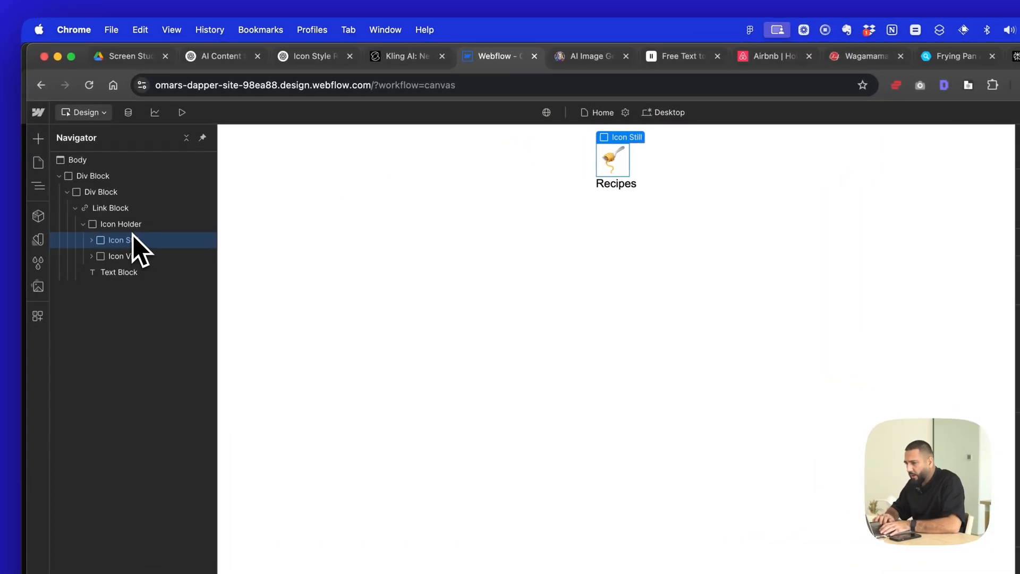
# - Set the Link Block's display to Flex with centred vertical alignment and a gap of 0.5 em
pyautogui.click(177, 178)
pyautogui.click(121, 211)
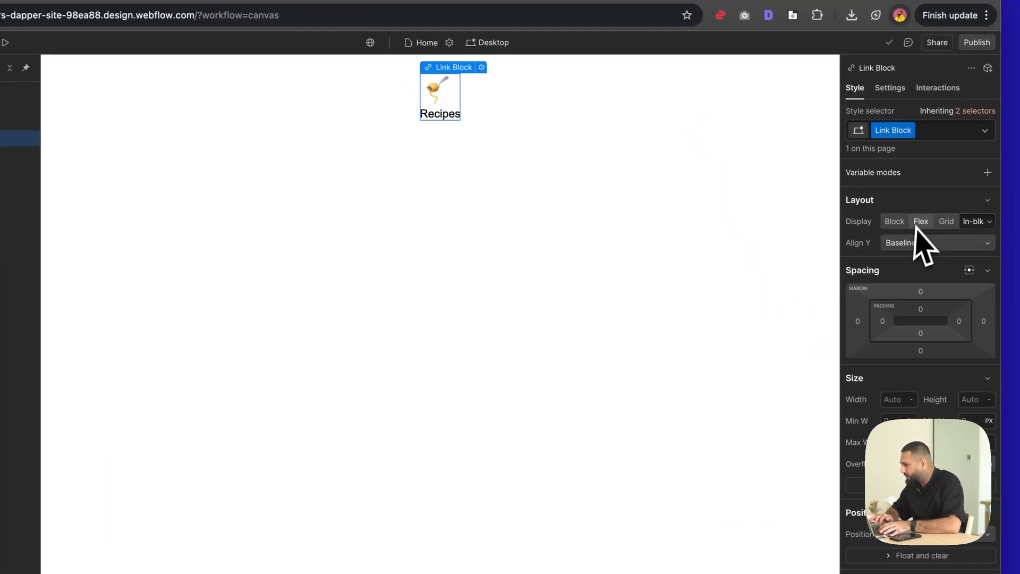
pyautogui.click(919, 221)
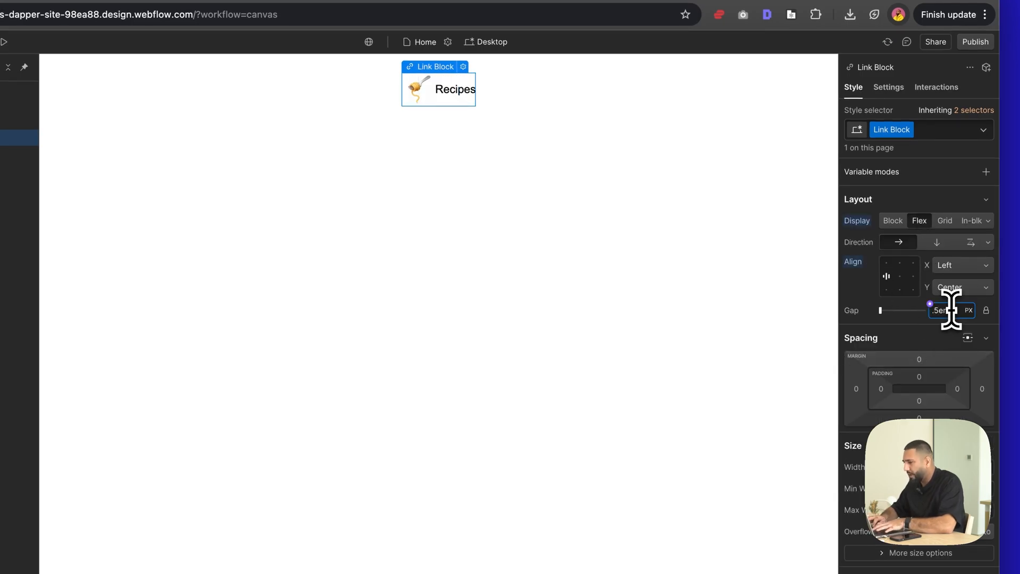
pyautogui.click(640, 234)
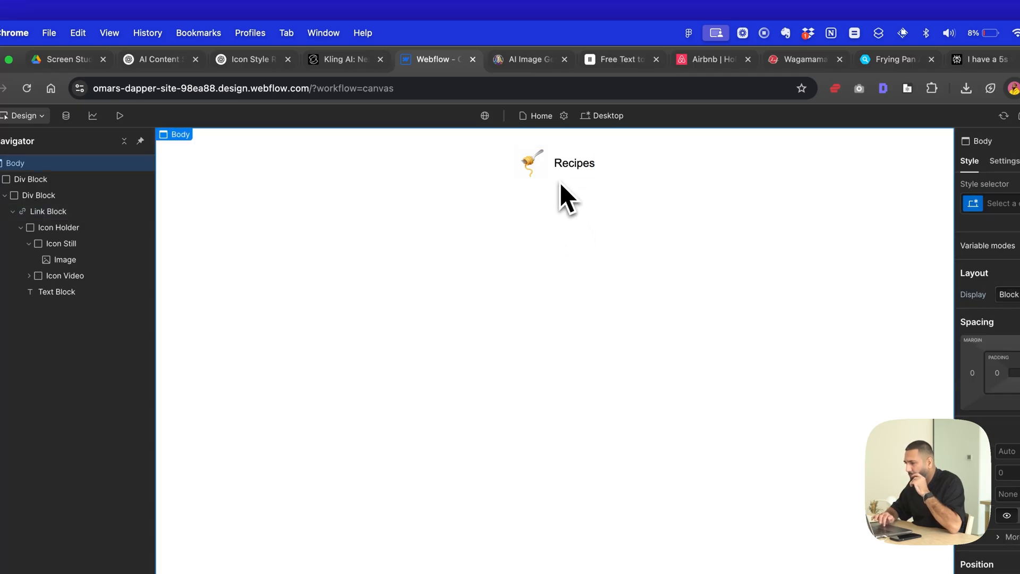
# - Add a mouse hover interaction to the Link Block with Start an animation as its on-hover action
pyautogui.click(560, 179)
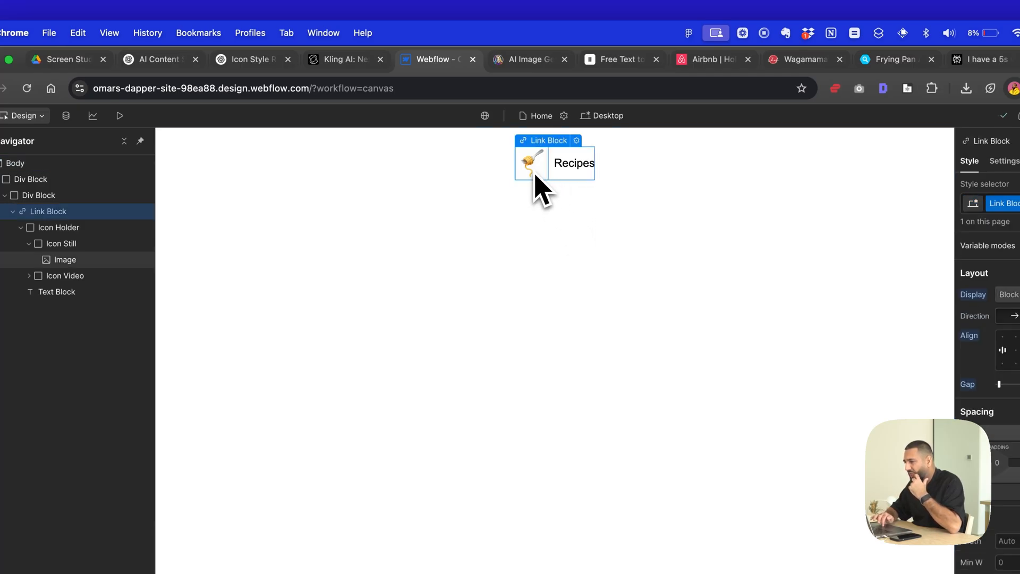
pyautogui.click(535, 177)
pyautogui.click(29, 246)
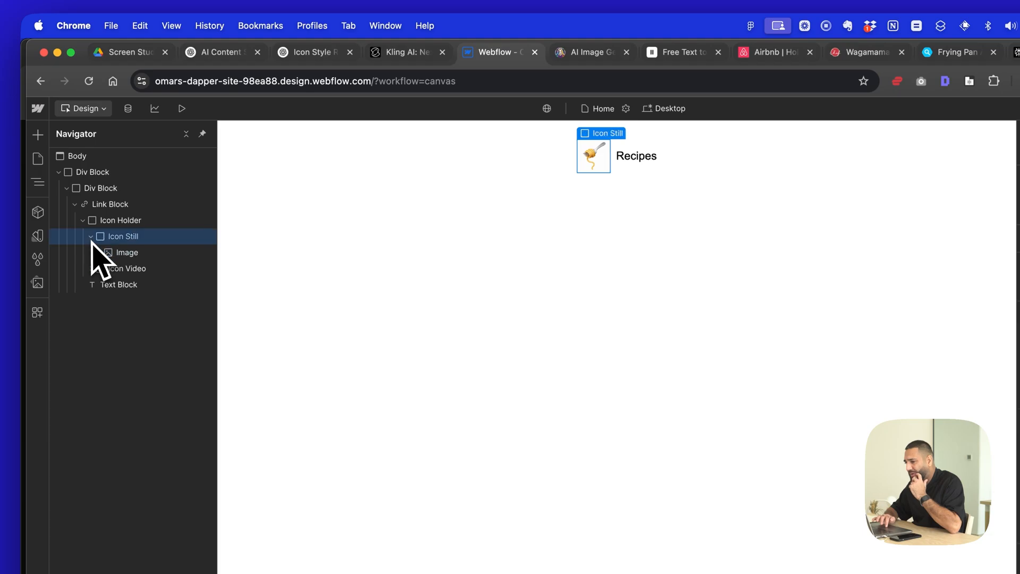
pyautogui.click(110, 204)
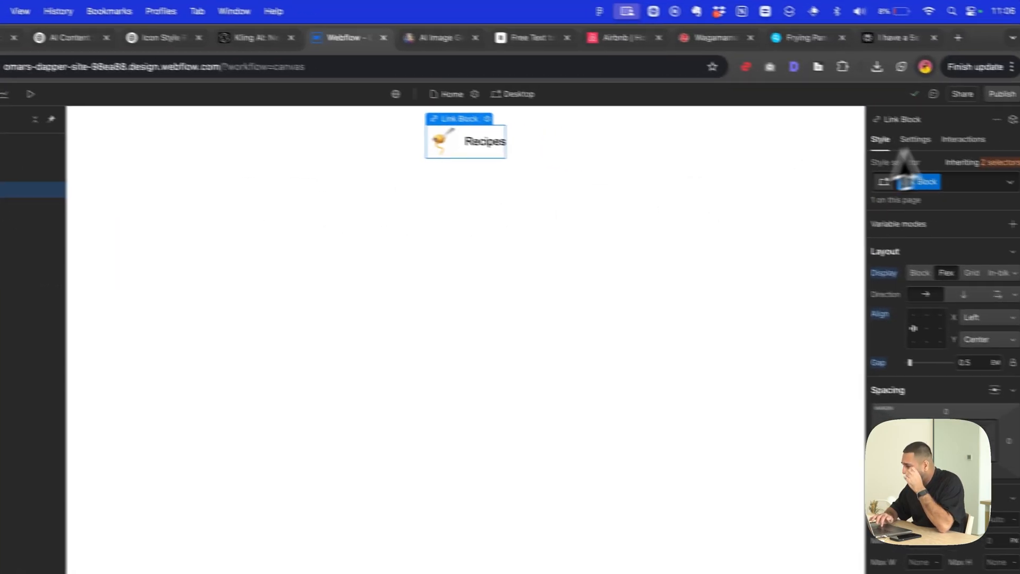
pyautogui.click(938, 136)
pyautogui.click(986, 183)
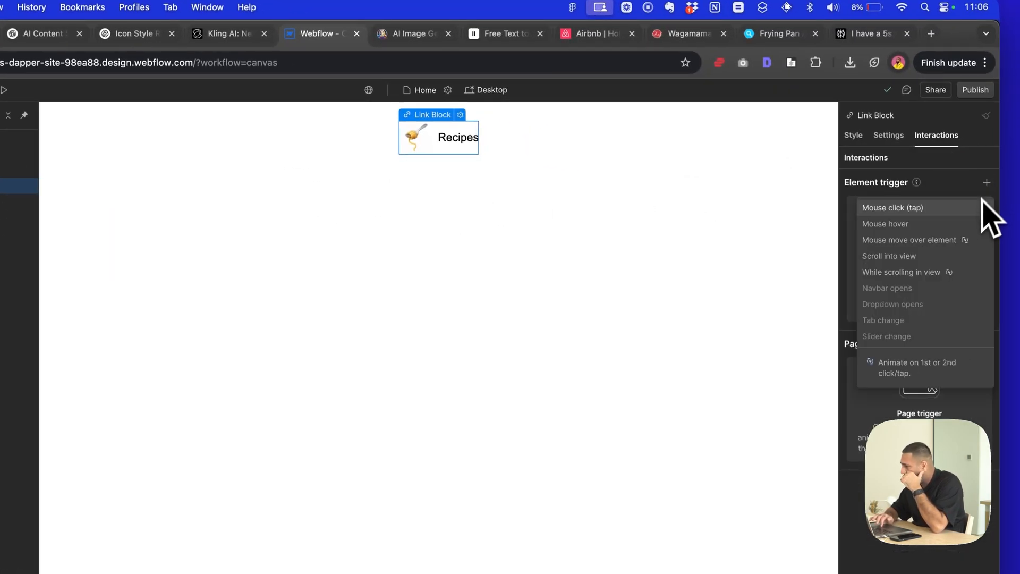
pyautogui.click(973, 225)
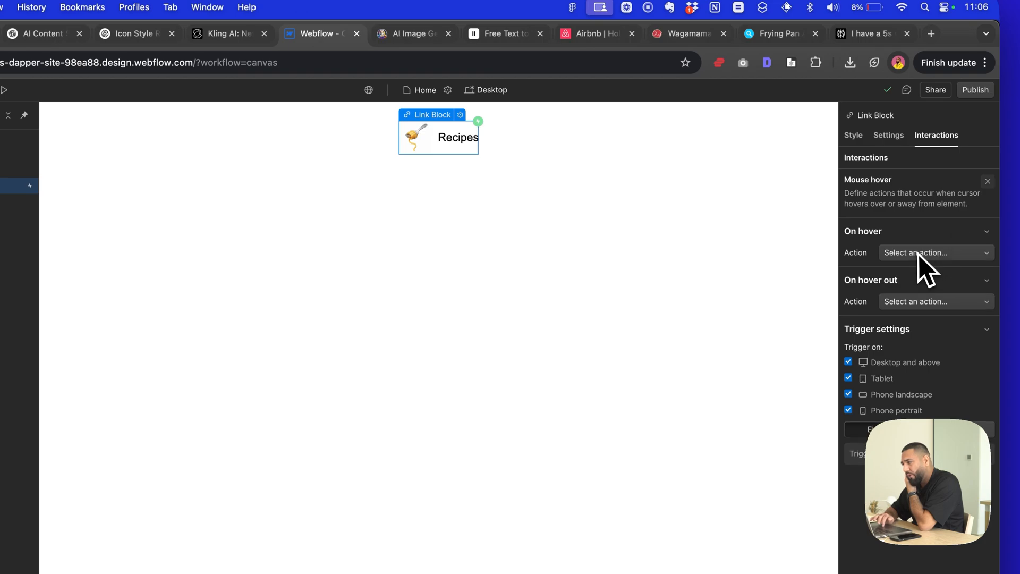
pyautogui.click(922, 253)
pyautogui.click(925, 283)
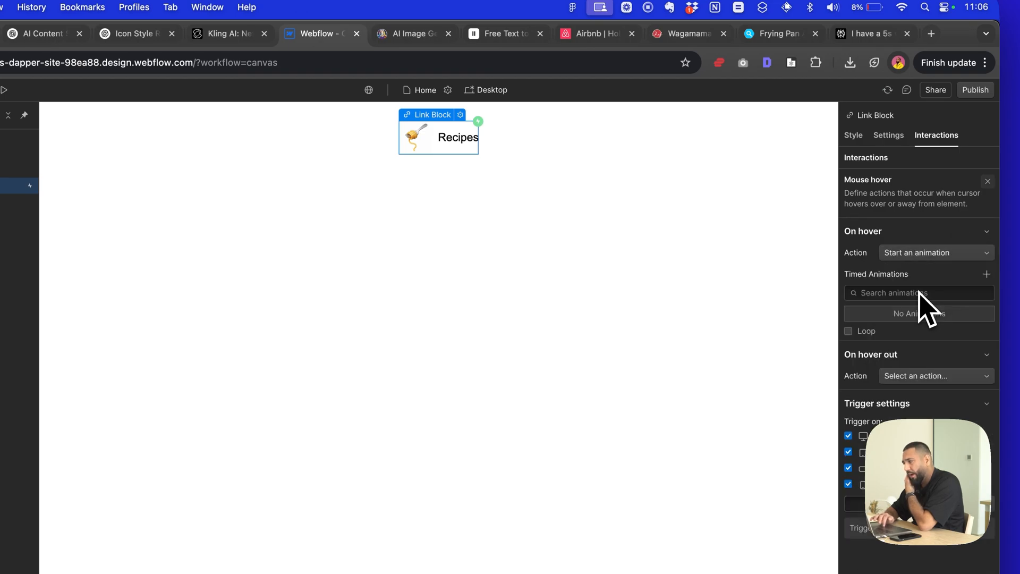
# - Create a new timed animation for the Link Block's on-hover trigger and name it Icon Zoom
pyautogui.click(952, 291)
pyautogui.click(980, 292)
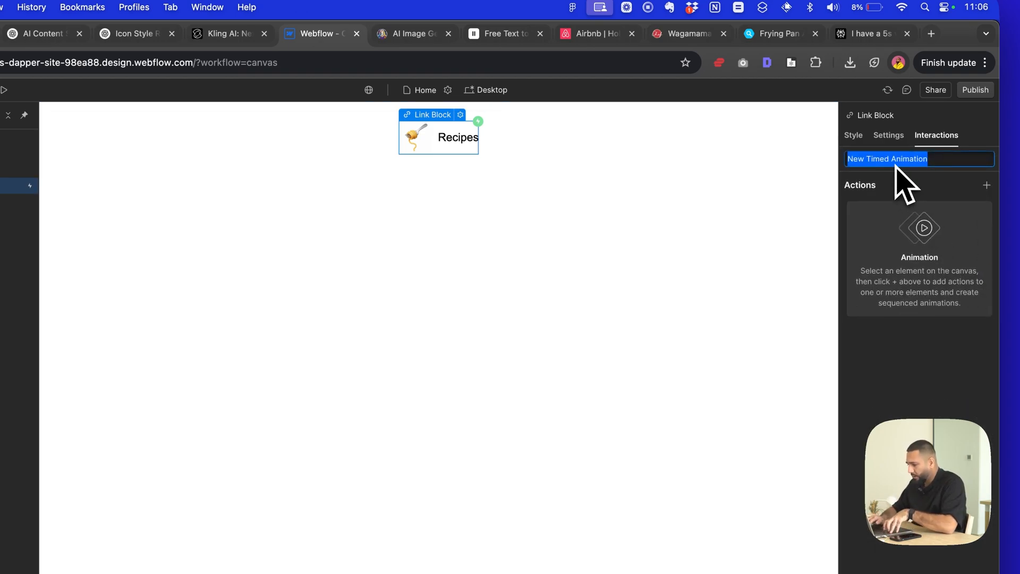
pyautogui.write('Icon ')
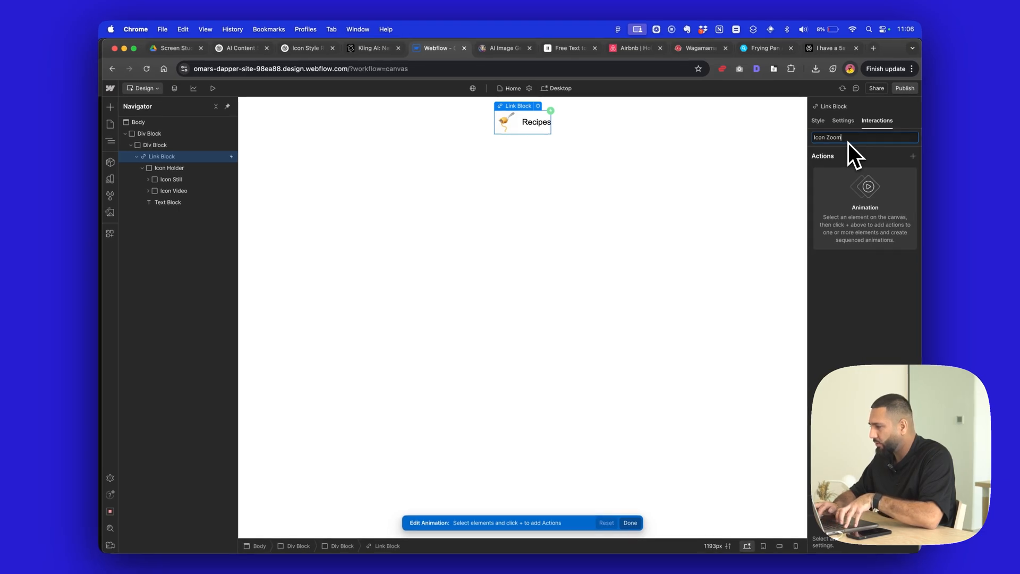
pyautogui.write('Zoom')
pyautogui.press('Return')
# - Select the image inside Icon Still and add a Scale action for it to the Icon Zoom animation
pyautogui.click(912, 156)
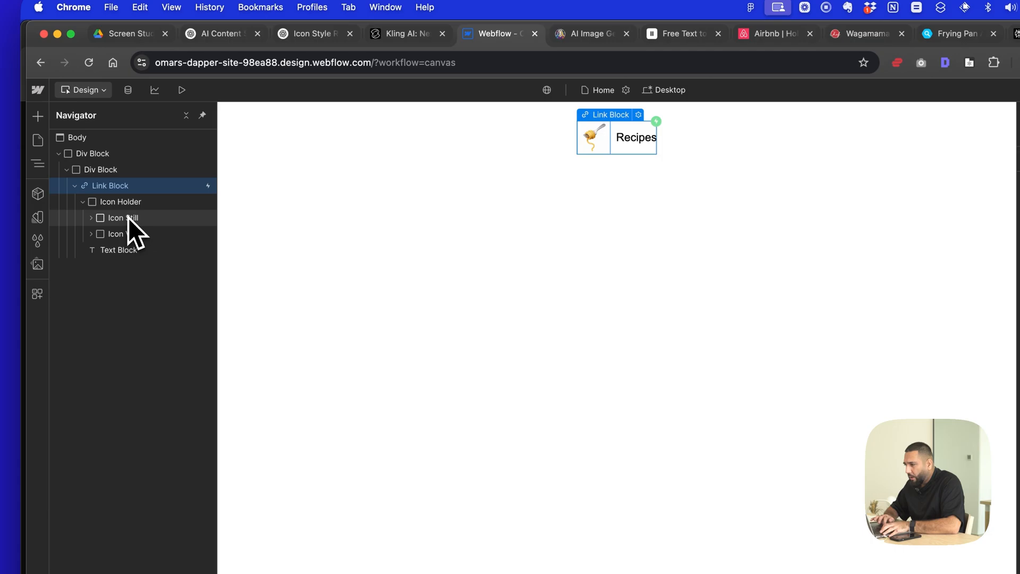
pyautogui.click(0, 237)
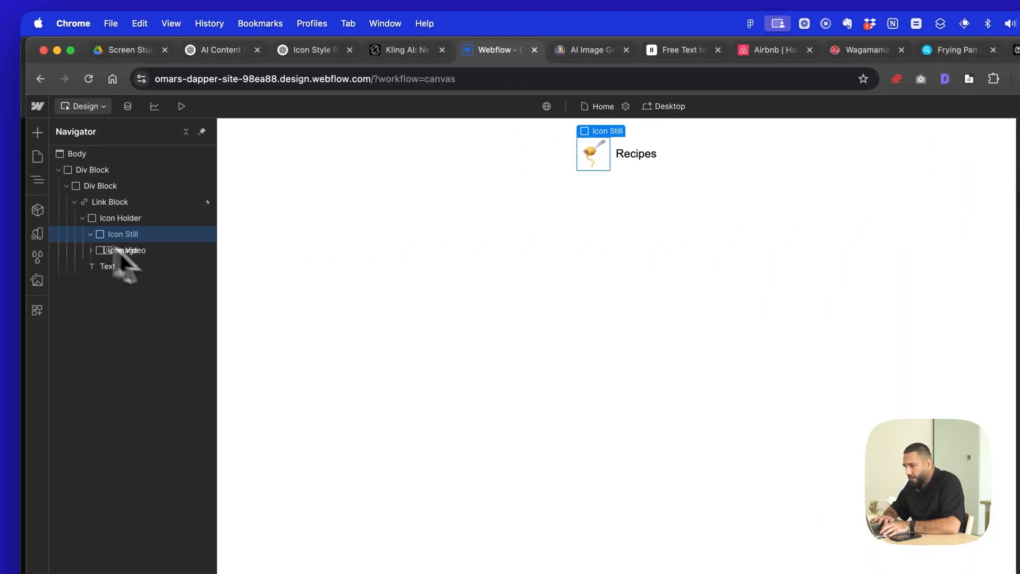
pyautogui.click(91, 218)
pyautogui.click(129, 235)
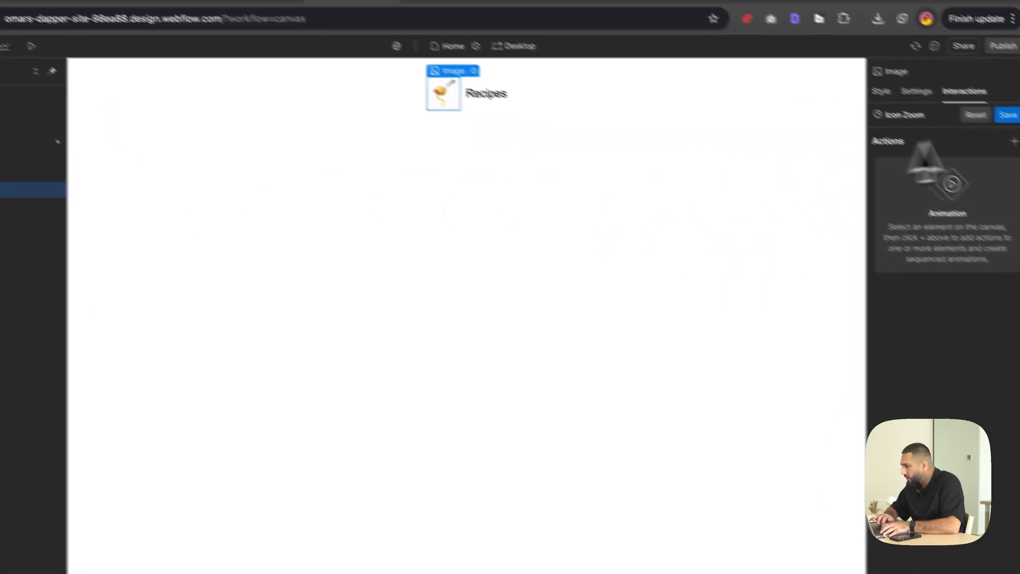
pyautogui.click(1019, 202)
pyautogui.click(932, 212)
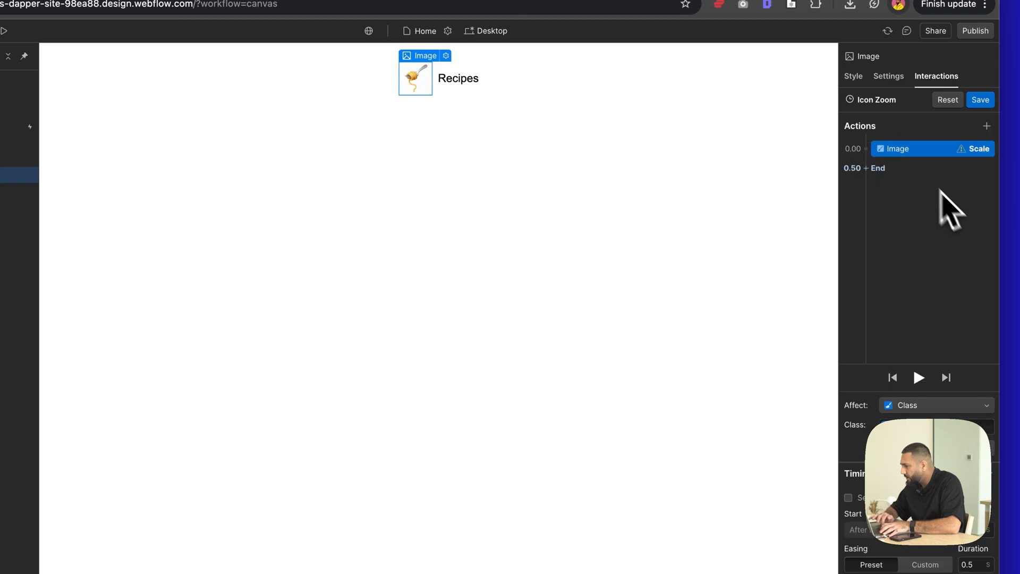
pyautogui.press('ctrl+super+Return')
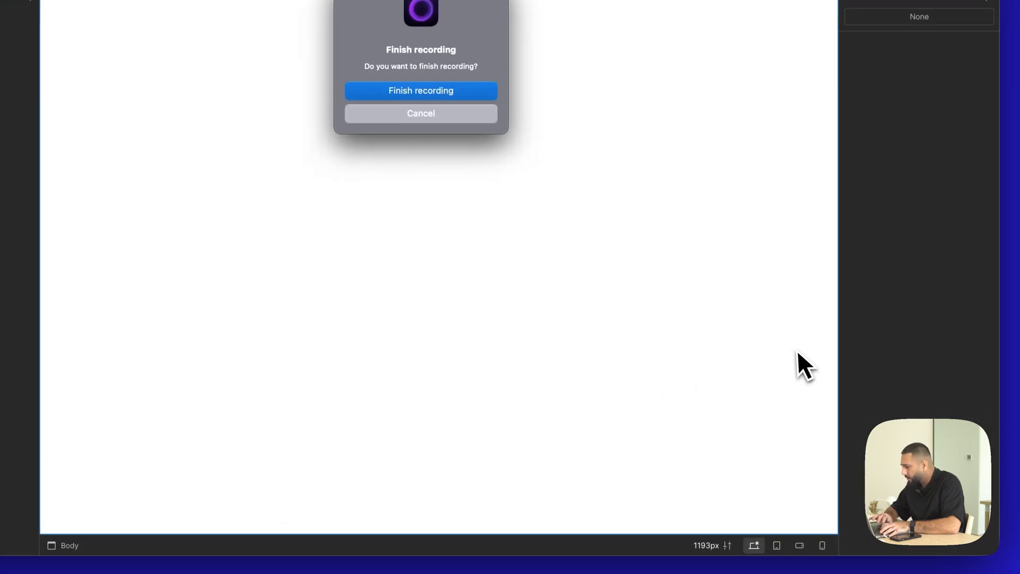
pyautogui.press('ctrl+super+Return')
pyautogui.press('Escape')
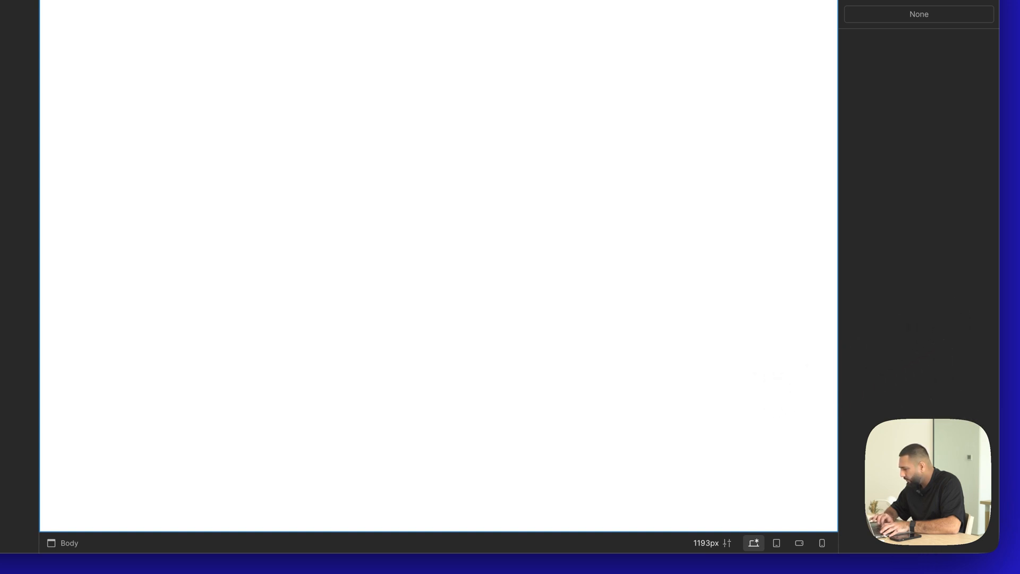
pyautogui.press('ctrl+super+Return')
pyautogui.press('Escape')
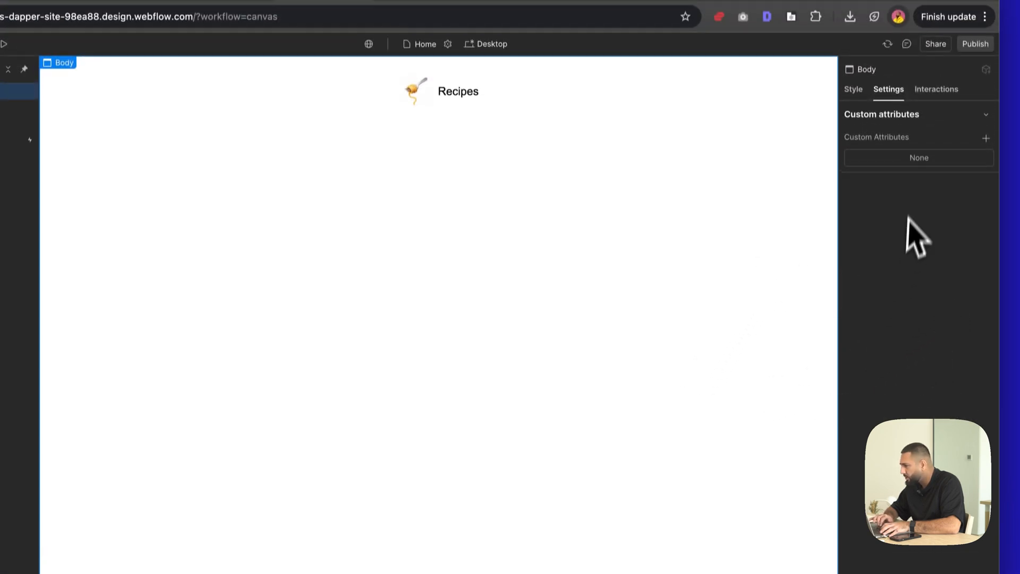
# - Reopen the Icon Zoom animation from the Link Block's mouse hover trigger and select its Image Scale action
pyautogui.click(415, 91)
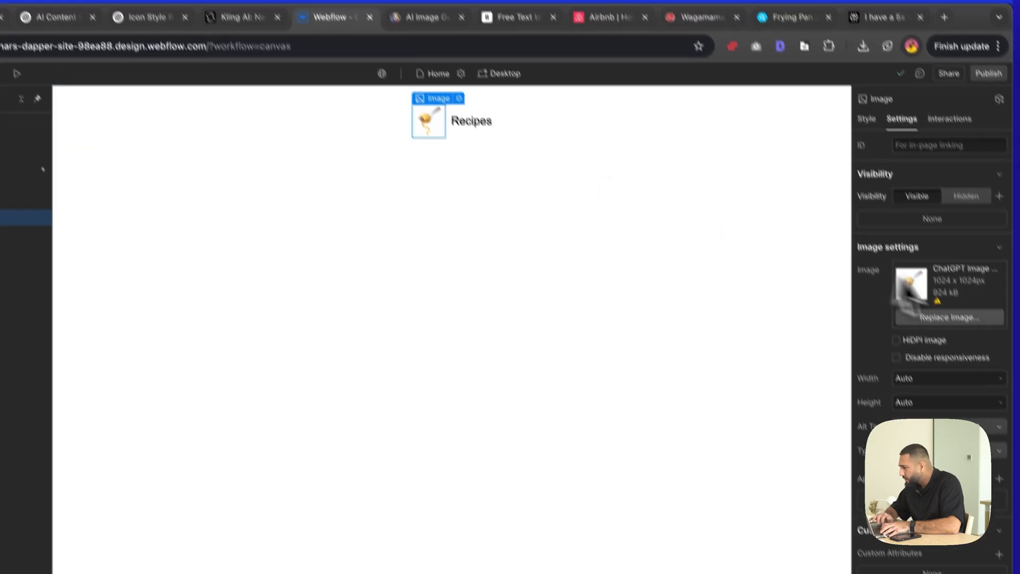
pyautogui.click(956, 120)
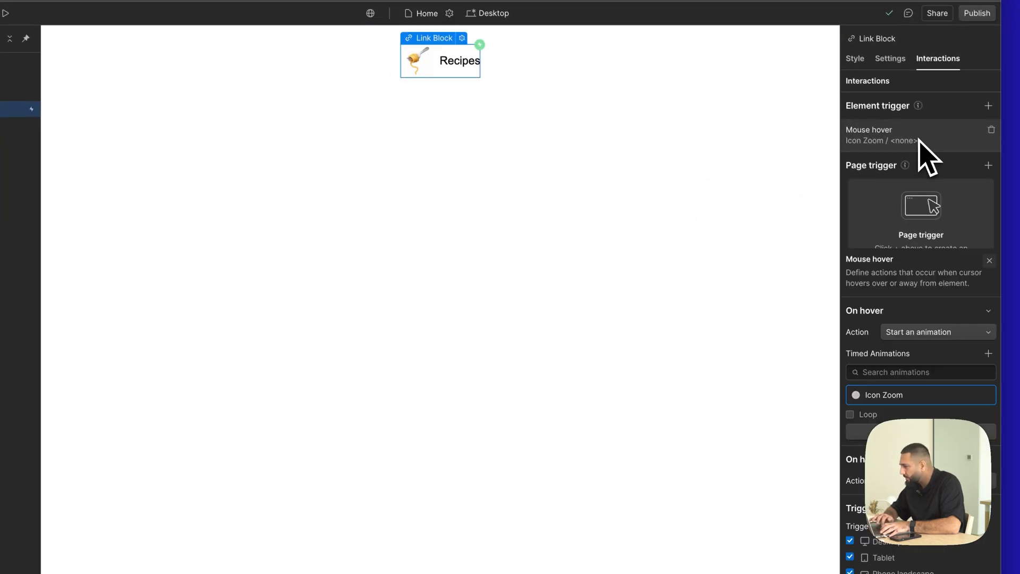
pyautogui.click(967, 239)
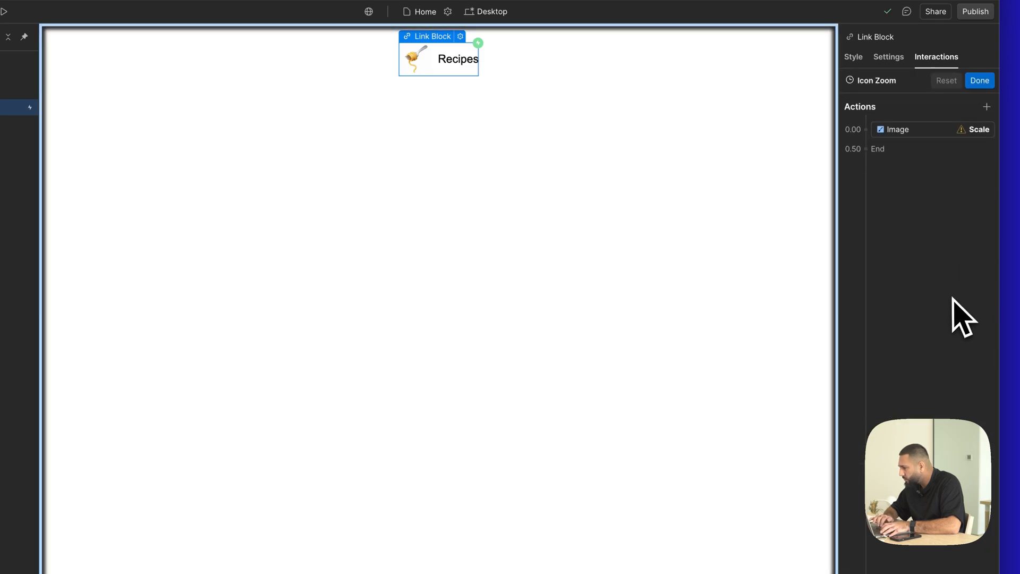
pyautogui.click(934, 139)
pyautogui.click(913, 131)
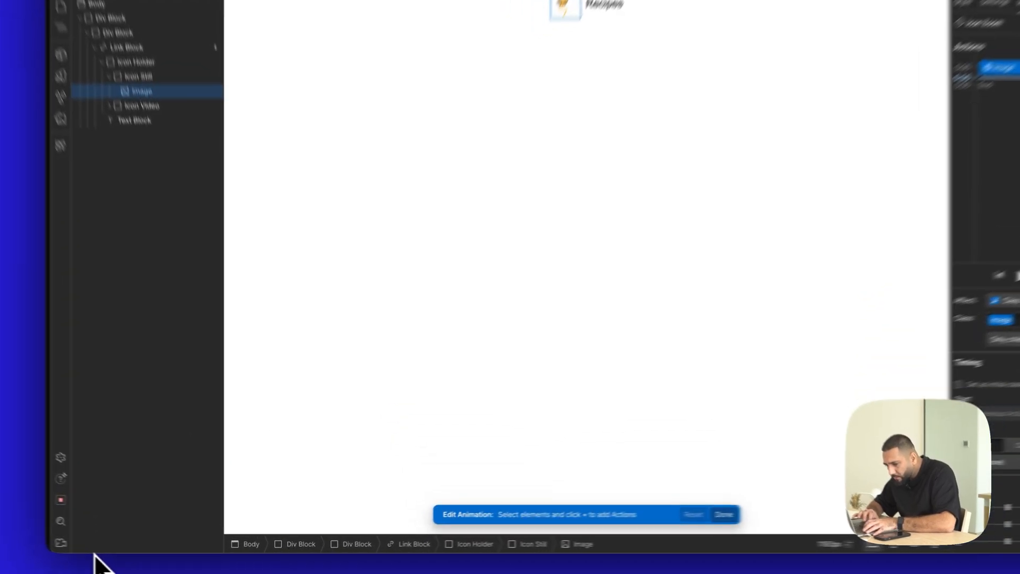
# - Shorten the browser window from its lower edge, close the Downloads Finder window and return to Webflow
pyautogui.moveTo(136, 552); pyautogui.dragTo(150, 424)
pyautogui.moveTo(94, 373); pyautogui.dragTo(96, 367)
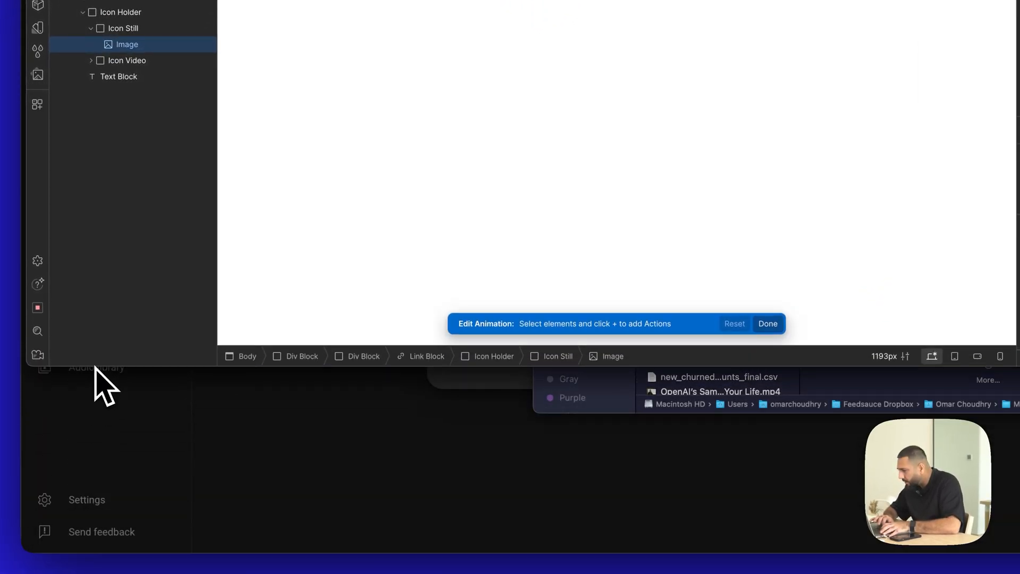
pyautogui.click(604, 409)
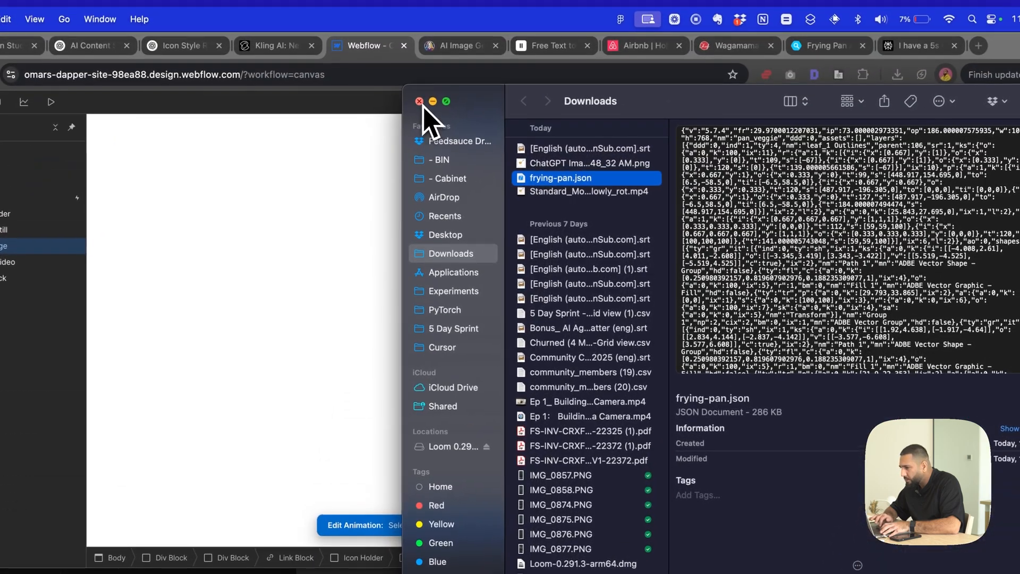
pyautogui.click(420, 103)
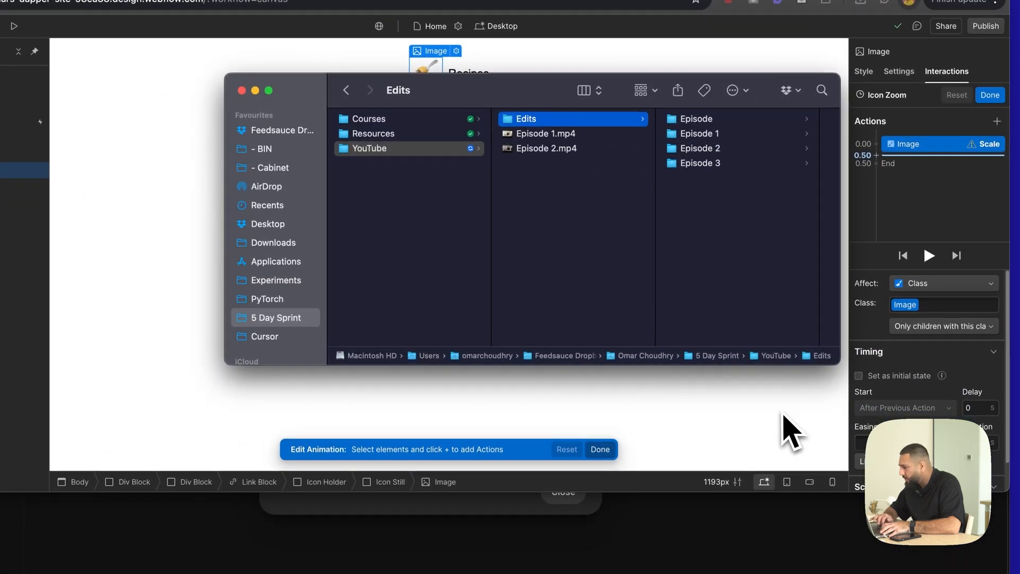
pyautogui.click(791, 433)
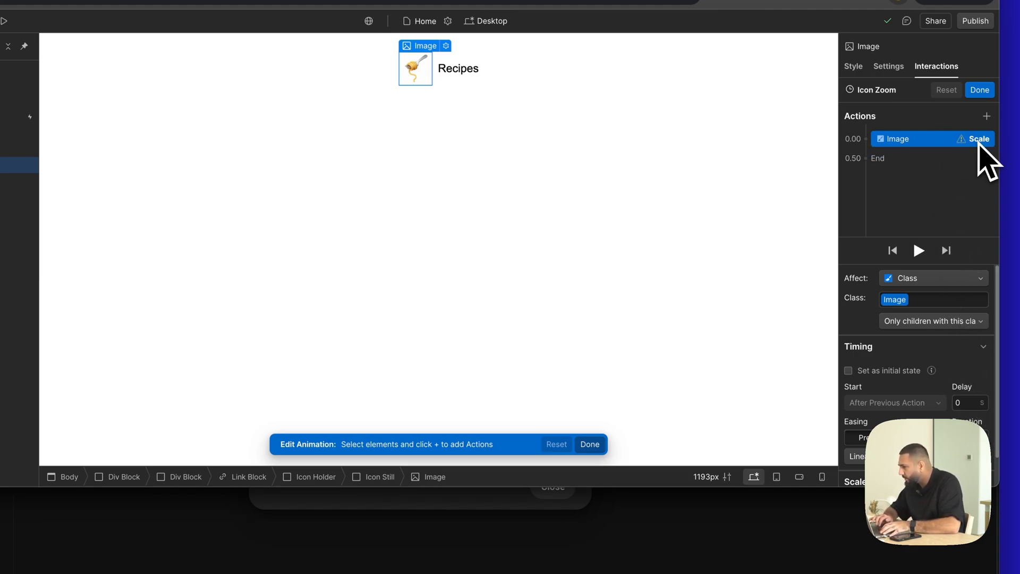
# - Set the Image Scale action's duration to 0.25 s and its scale to 0
pyautogui.click(968, 433)
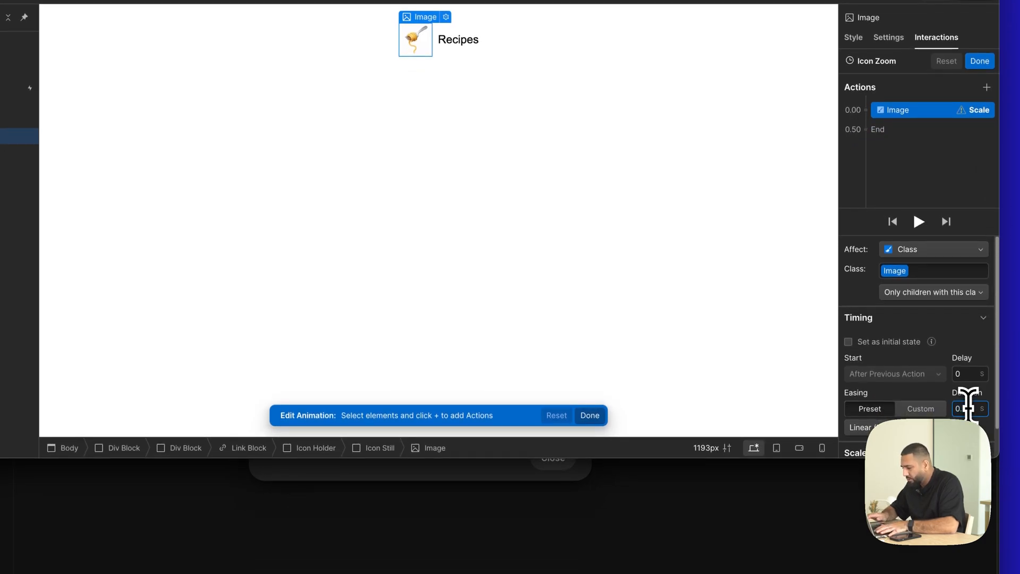
pyautogui.write('0.25')
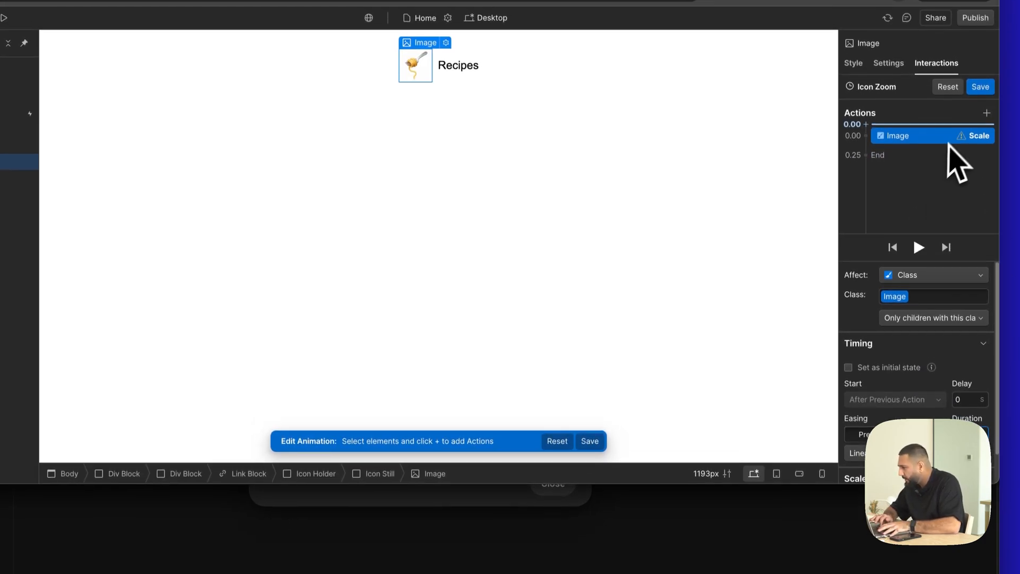
pyautogui.scroll(-2, 951, 441)
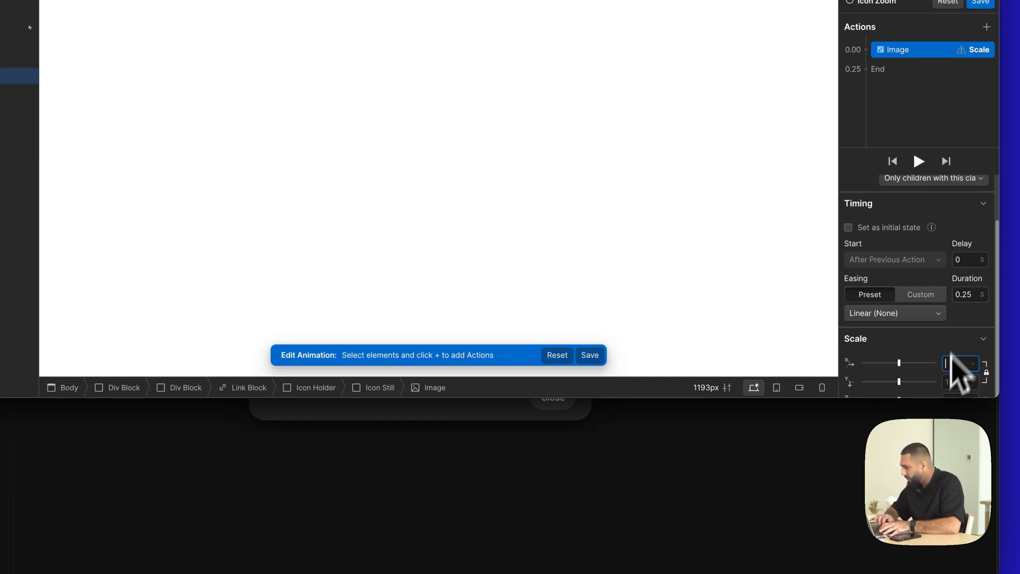
pyautogui.write('0')
pyautogui.press('Return')
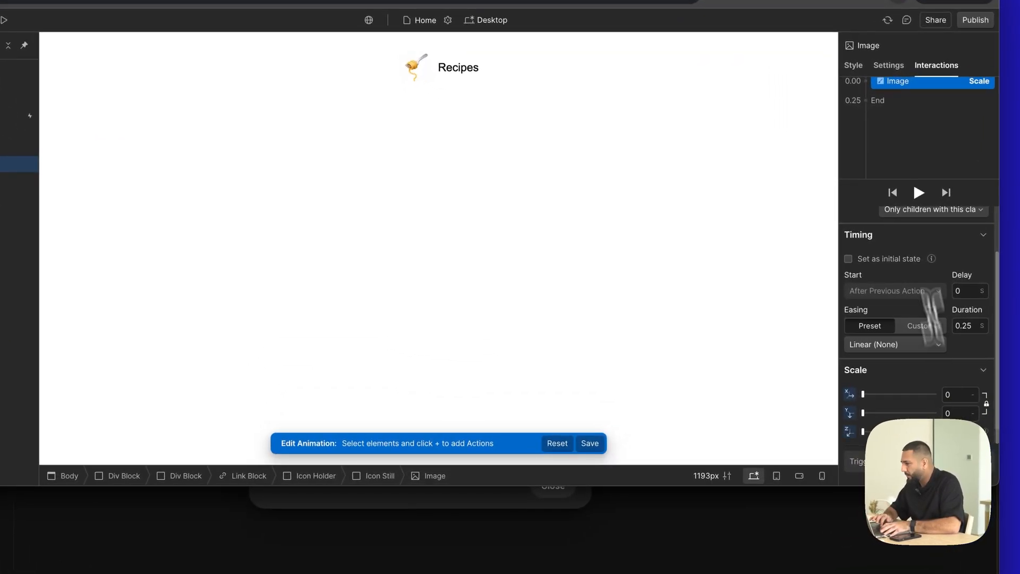
# - Duplicate the Image Scale action, set the copy's scale to 1.1 and play the animation
pyautogui.rightClick(914, 82)
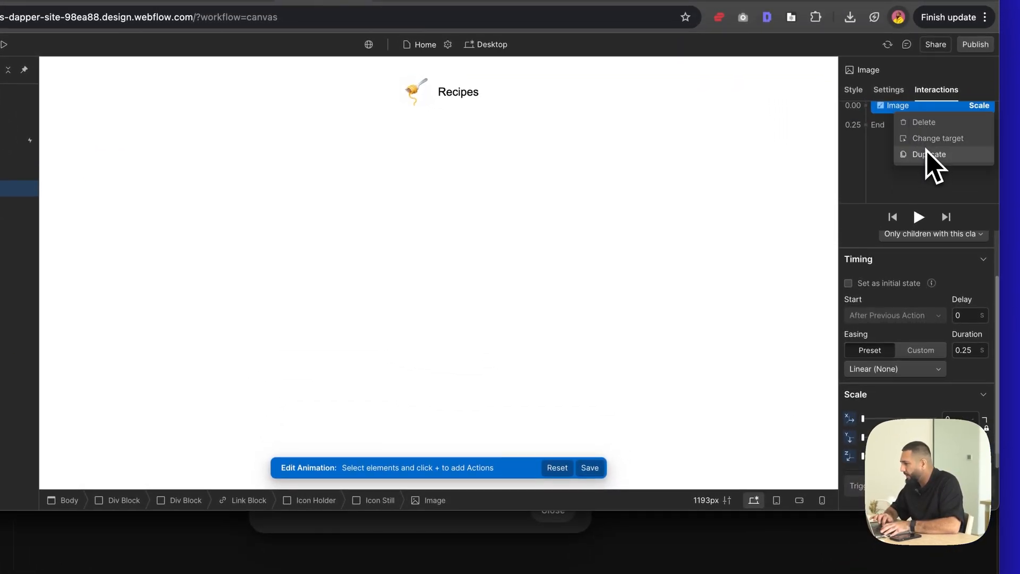
pyautogui.click(931, 155)
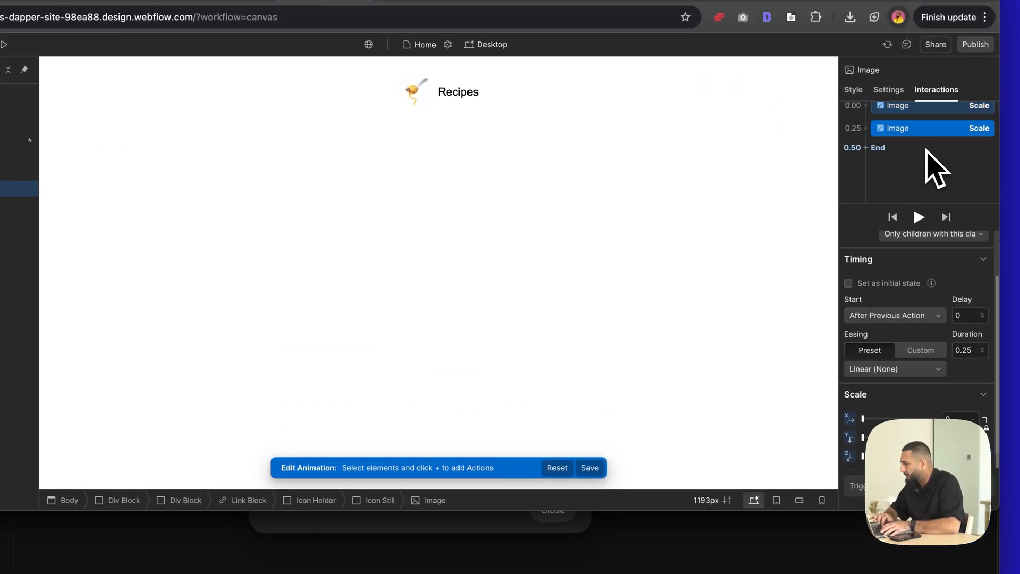
pyautogui.click(957, 418)
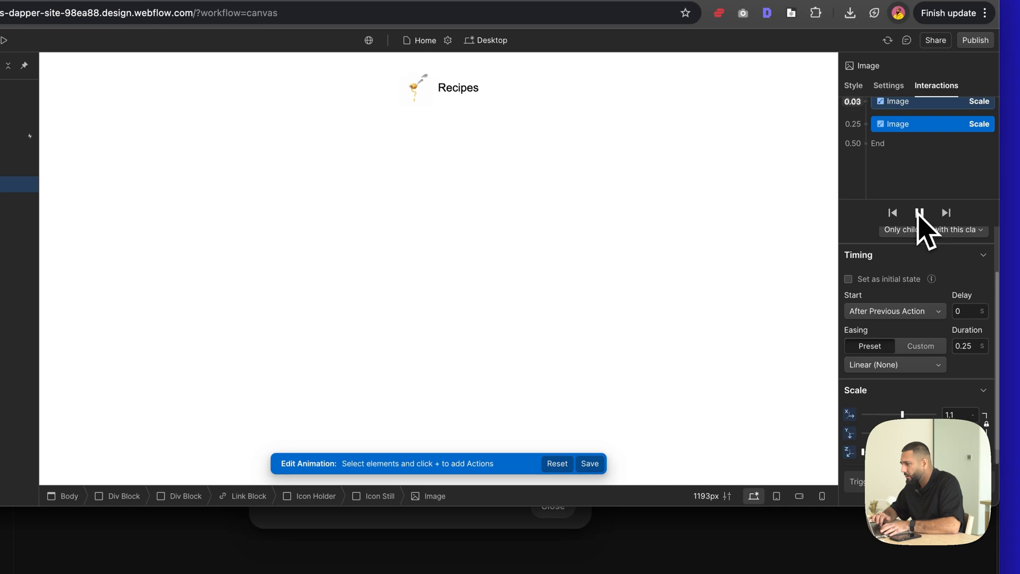
# - Set the first Image Scale action as the initial state and play the animation
pyautogui.click(911, 105)
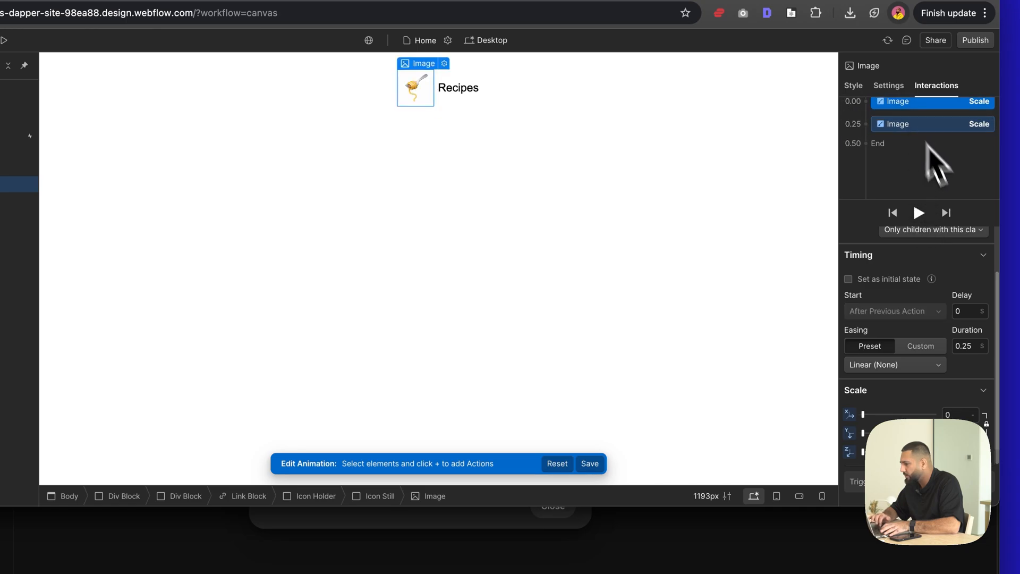
pyautogui.click(875, 279)
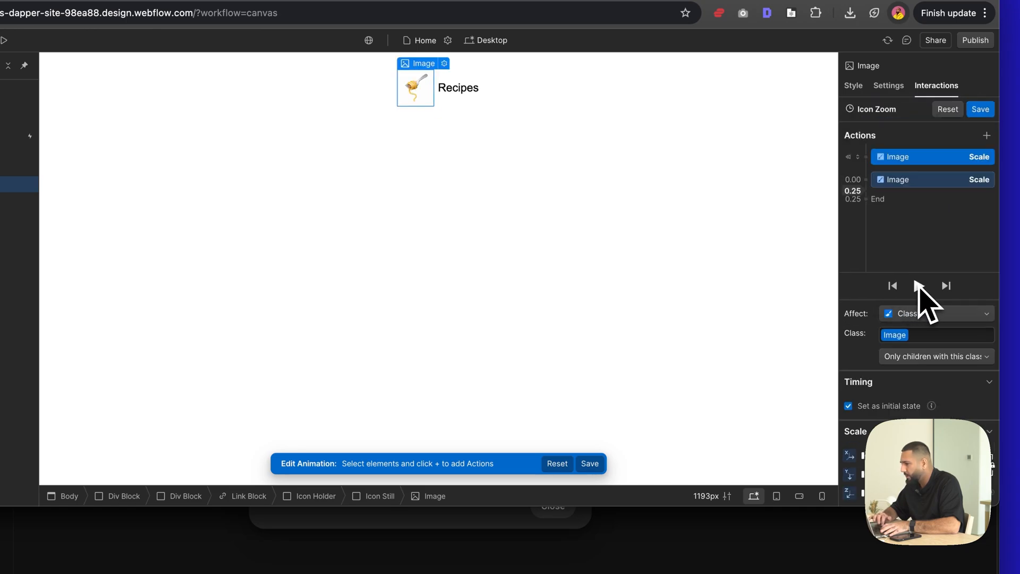
pyautogui.click(919, 286)
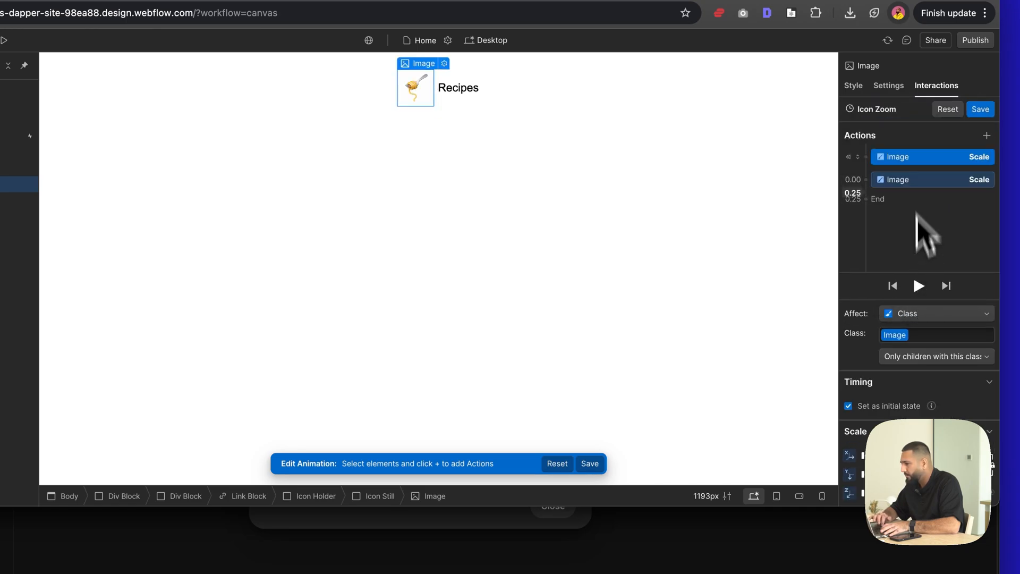
# - Set the second Image Scale action's scale to 0 and duplicate the action
pyautogui.click(910, 179)
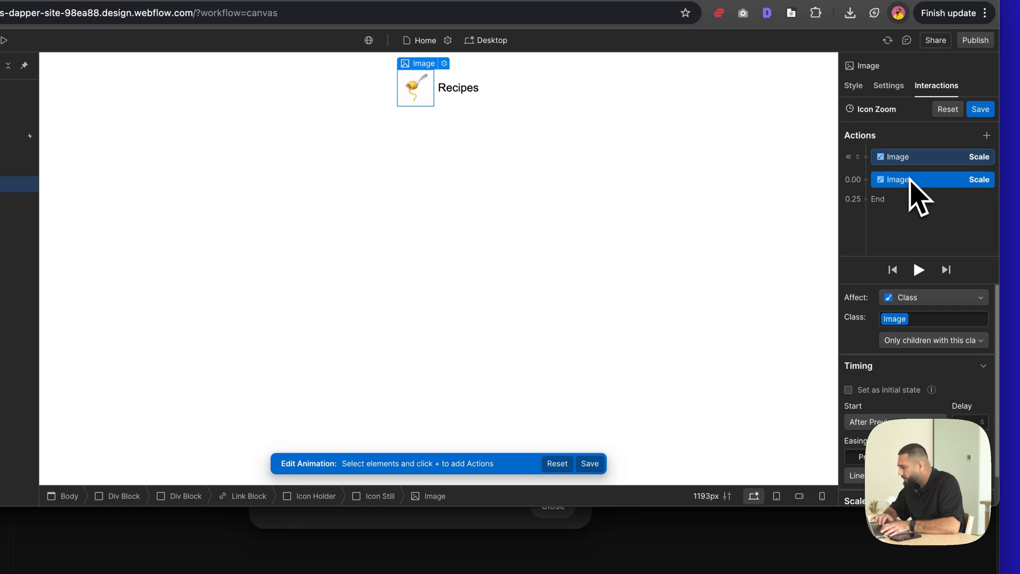
pyautogui.scroll(-2, 922, 398)
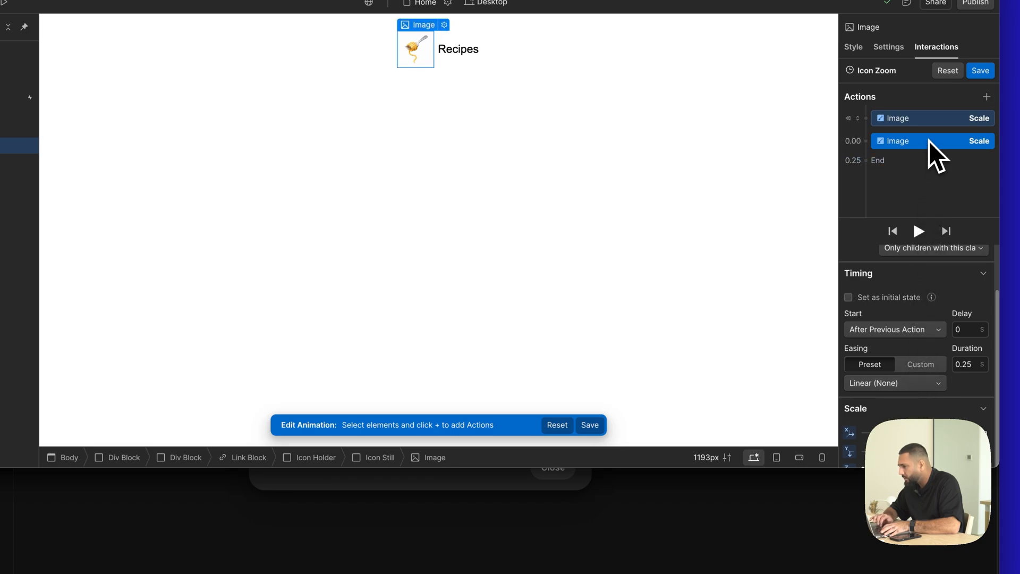
pyautogui.scroll(-2, 927, 175)
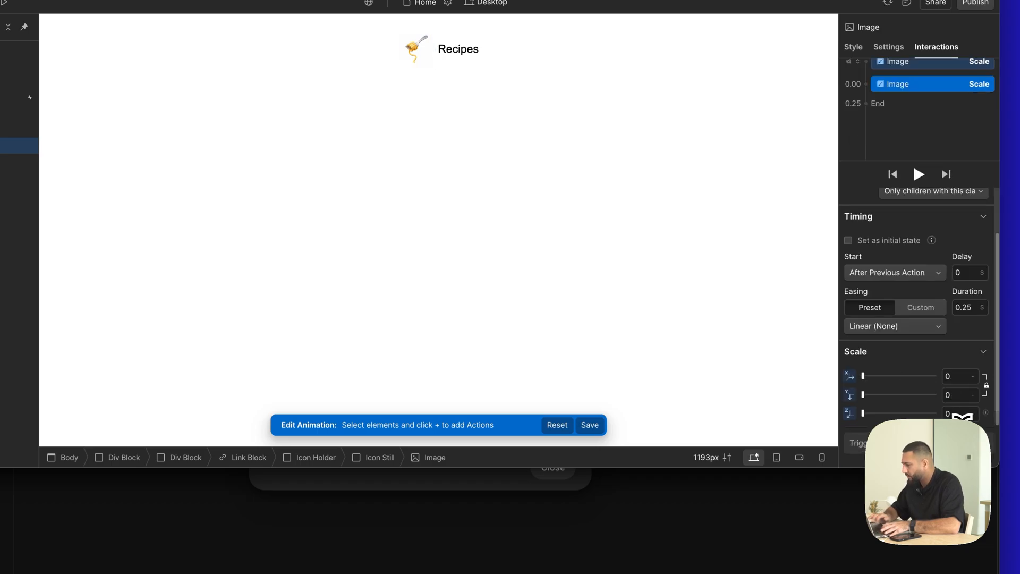
pyautogui.rightClick(920, 127)
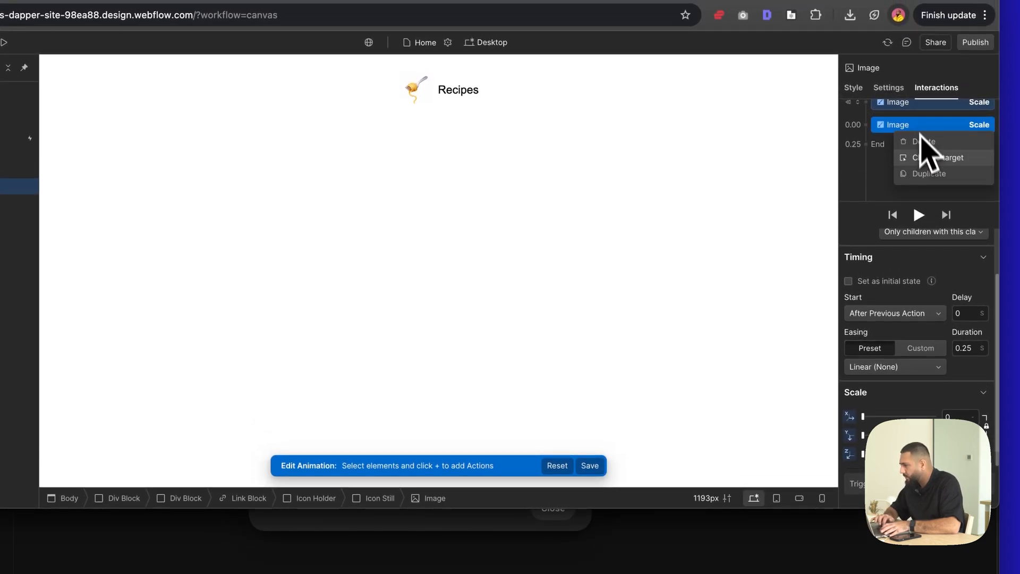
pyautogui.click(930, 171)
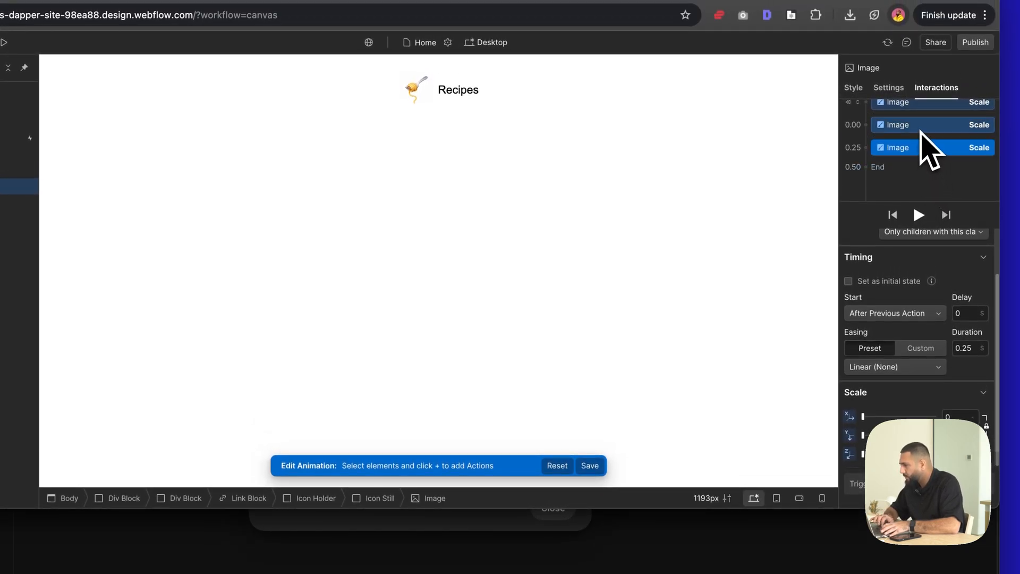
# - Set the scale of the last Image Scale action to 1
pyautogui.click(954, 418)
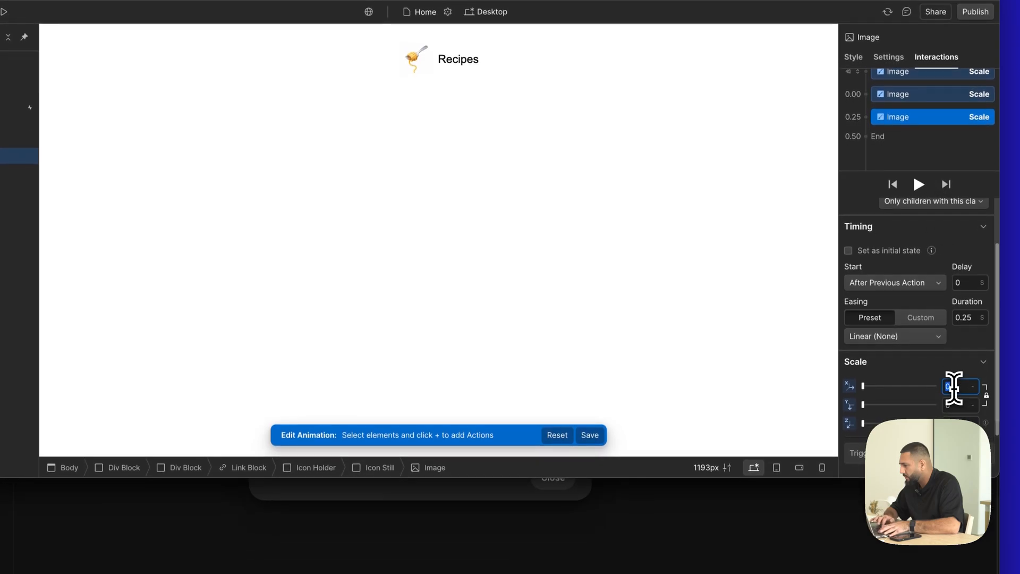
pyautogui.write('1')
pyautogui.press('Return')
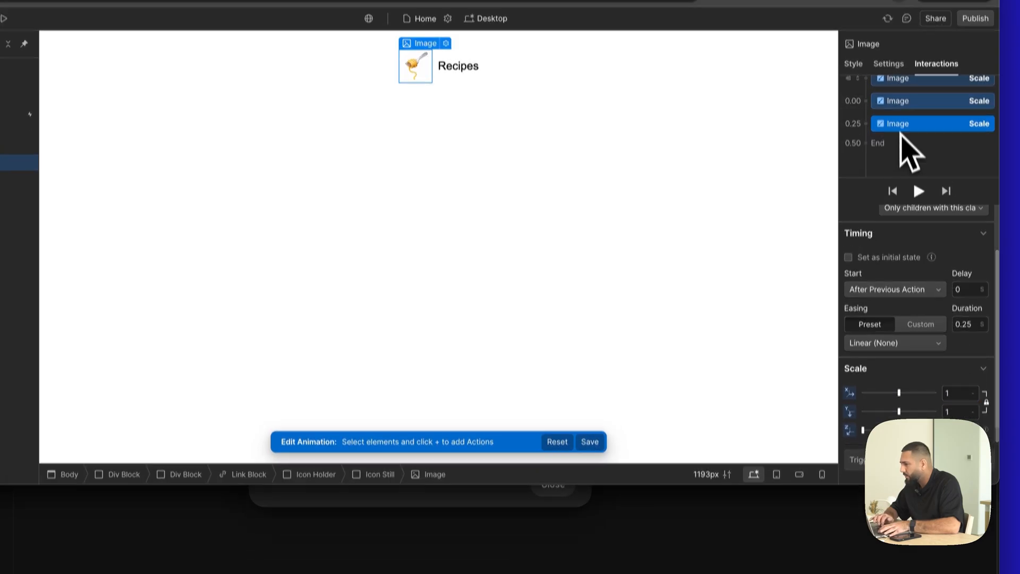
# - Turn off the initial state on the first Image Scale action and delete the middle Scale action
pyautogui.click(903, 72)
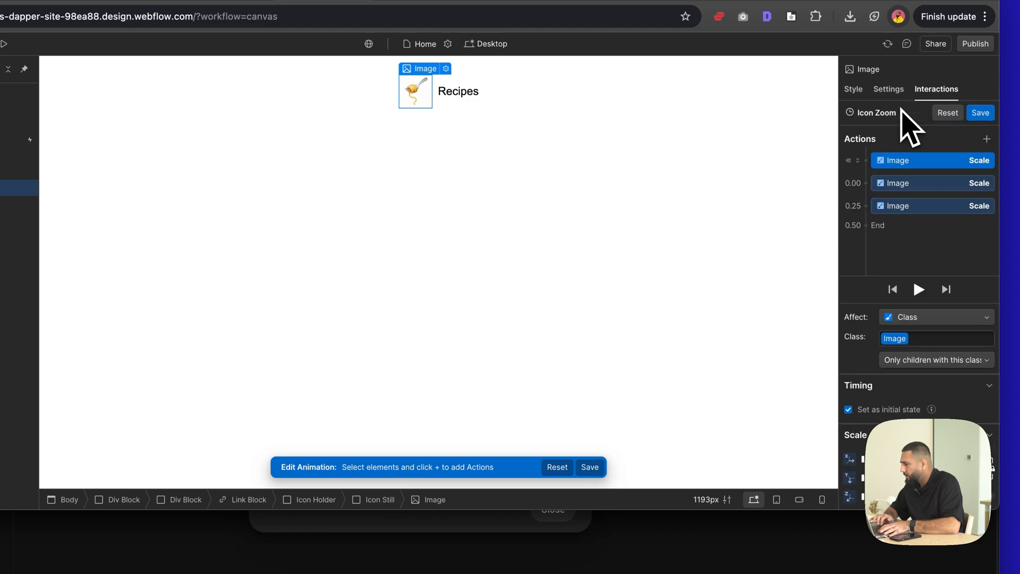
pyautogui.click(902, 411)
pyautogui.click(925, 183)
pyautogui.press('Delete')
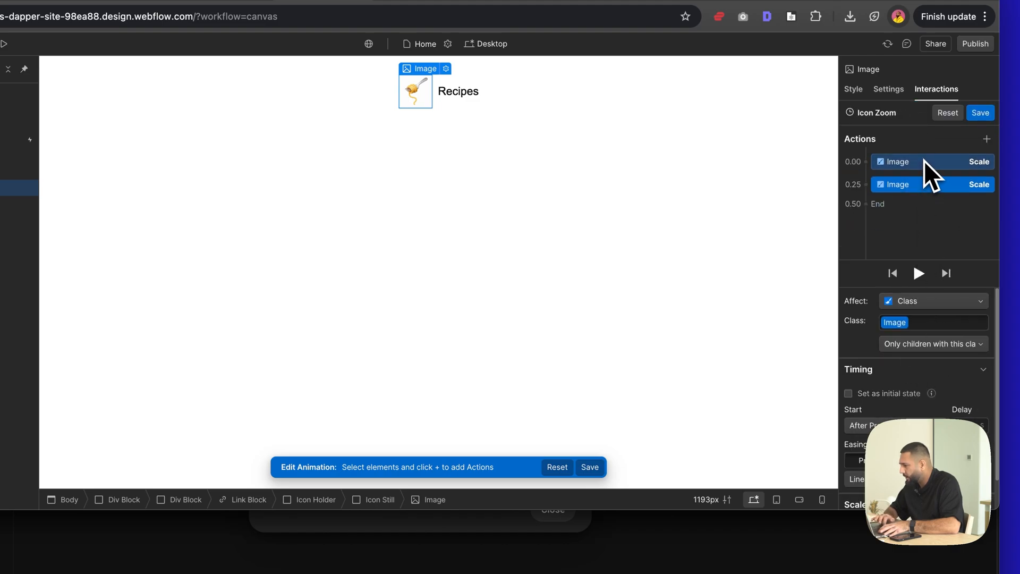
# - Compare the timing and scale settings of the two Image Scale actions in the Icon Zoom animation
pyautogui.click(923, 161)
pyautogui.scroll(-2, 972, 433)
pyautogui.scroll(-1, 992, 455)
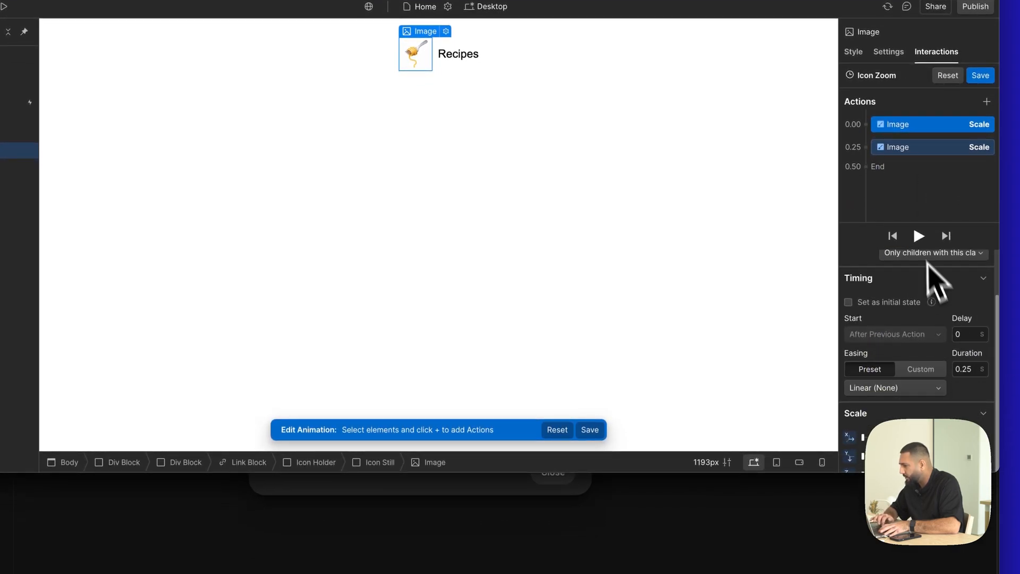
pyautogui.click(922, 147)
pyautogui.click(916, 127)
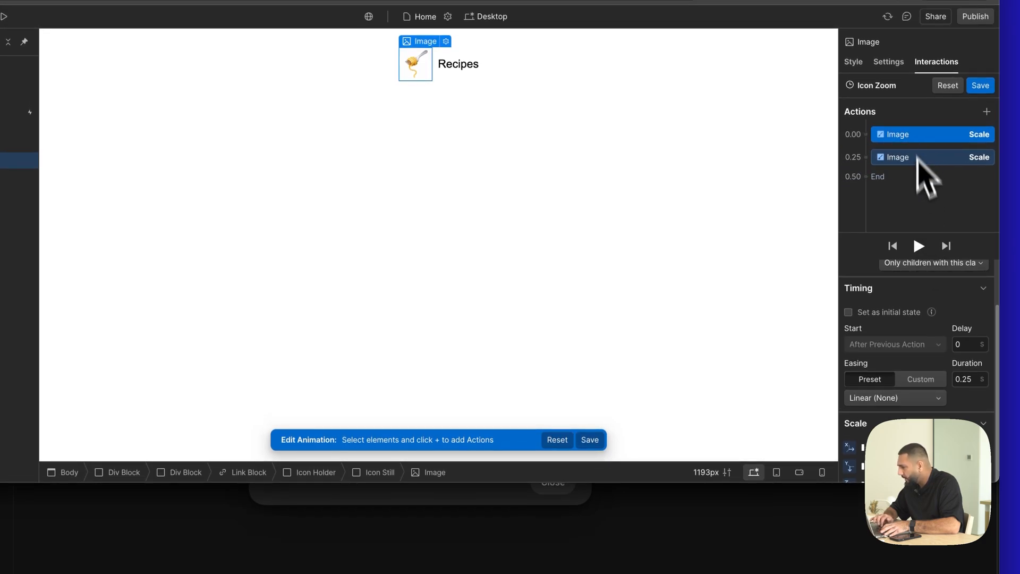
pyautogui.scroll(3, 937, 314)
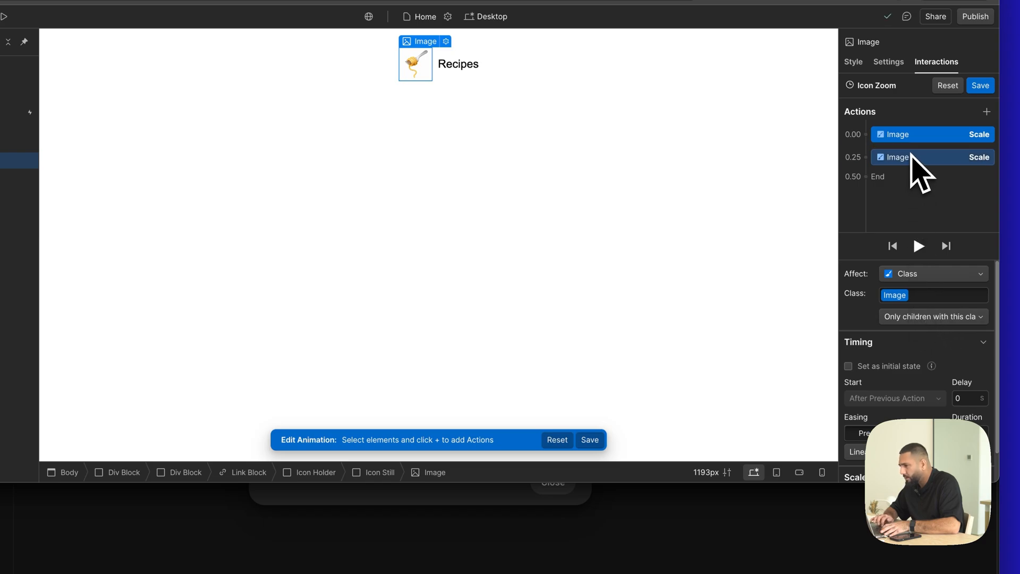
pyautogui.scroll(-3, 954, 371)
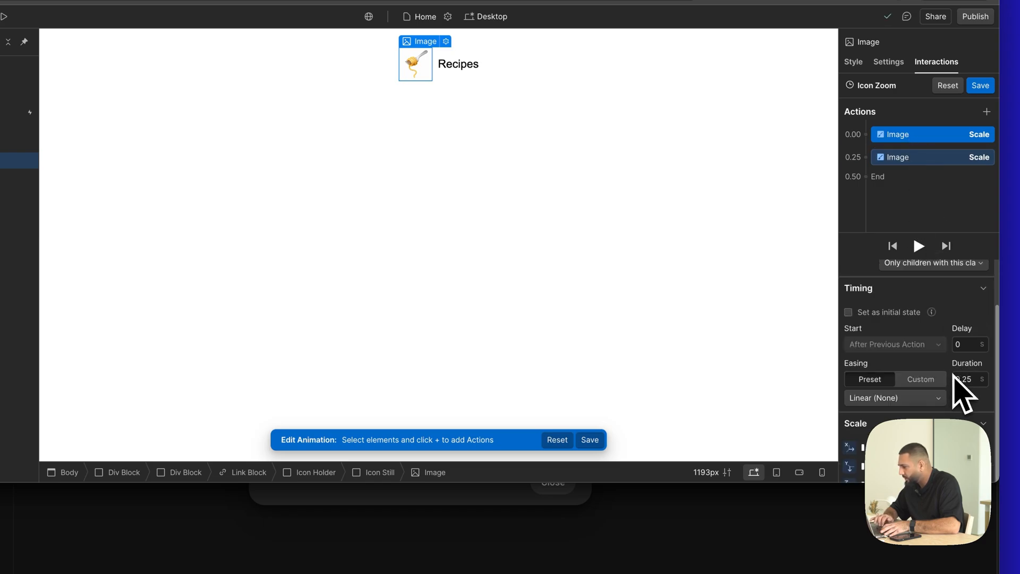
pyautogui.click(935, 141)
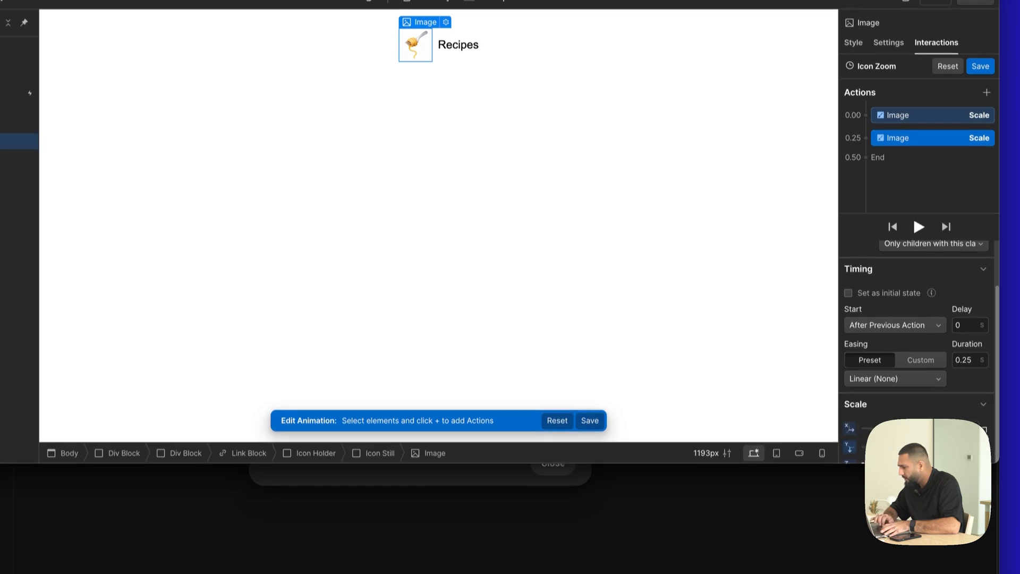
# - Reposition and enlarge the browser window so that more of the animation action settings fits on screen
pyautogui.moveTo(779, 465); pyautogui.dragTo(777, 513)
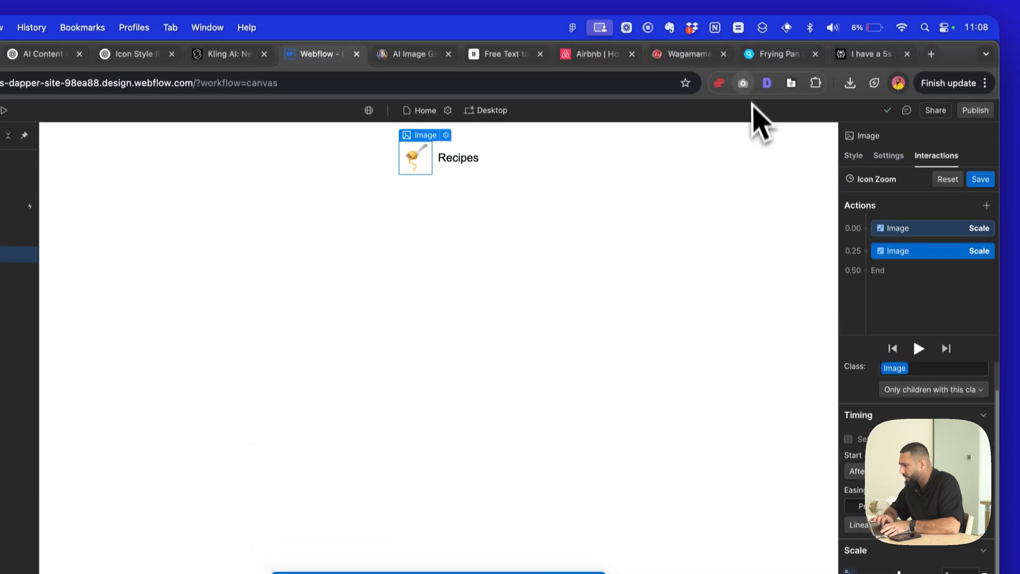
pyautogui.moveTo(958, 59); pyautogui.dragTo(912, 45)
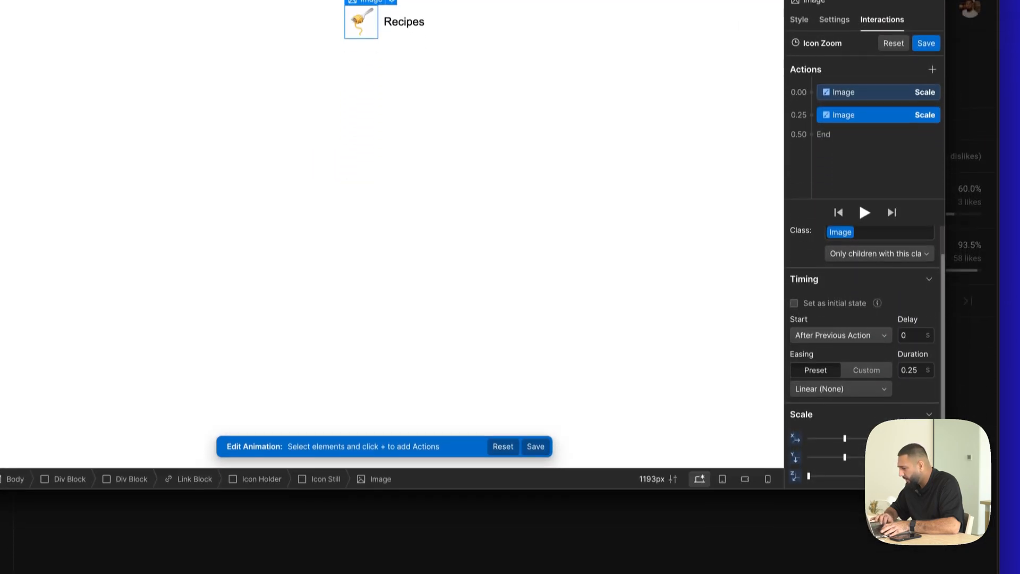
pyautogui.press('ctrl+super+Return')
pyautogui.press('Escape')
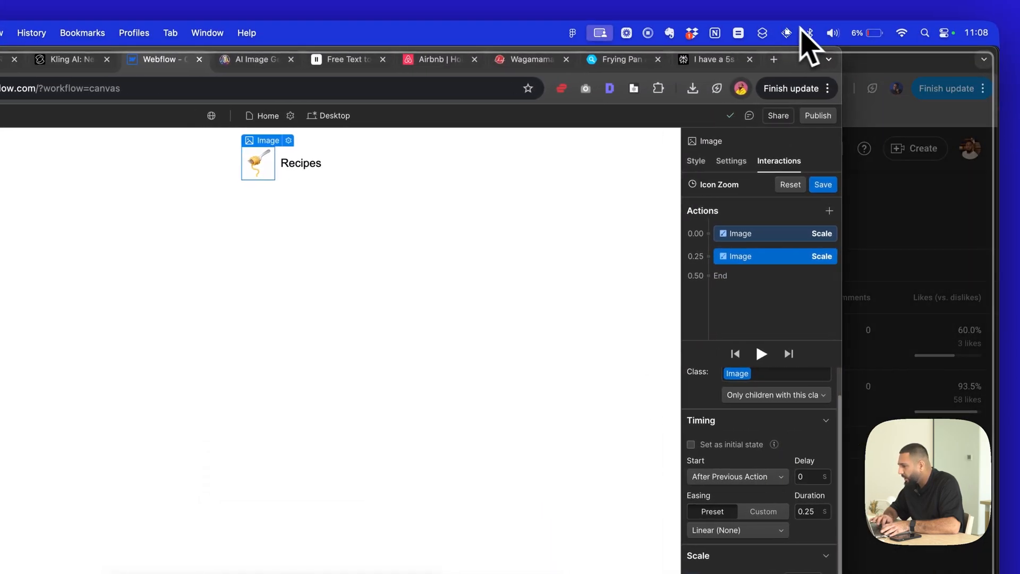
pyautogui.moveTo(800, 28); pyautogui.dragTo(939, 24)
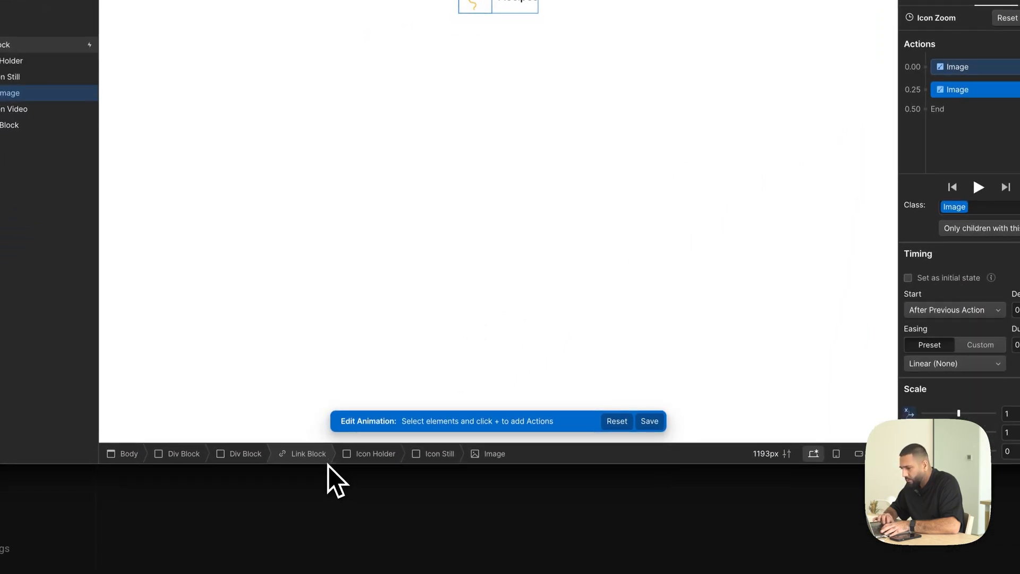
pyautogui.moveTo(329, 469); pyautogui.dragTo(329, 394)
pyautogui.scroll(-2, 978, 291)
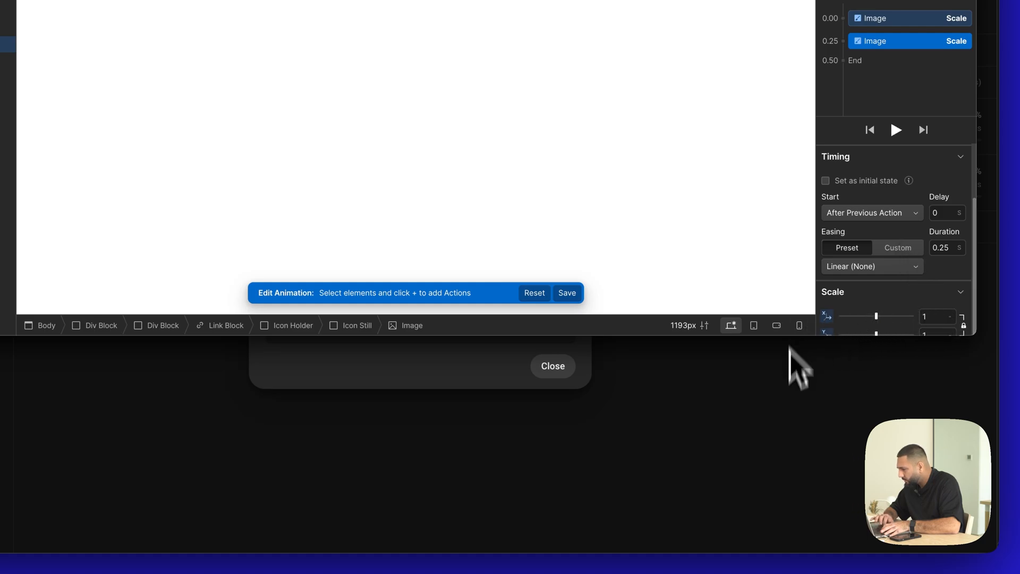
pyautogui.moveTo(789, 337); pyautogui.dragTo(786, 525)
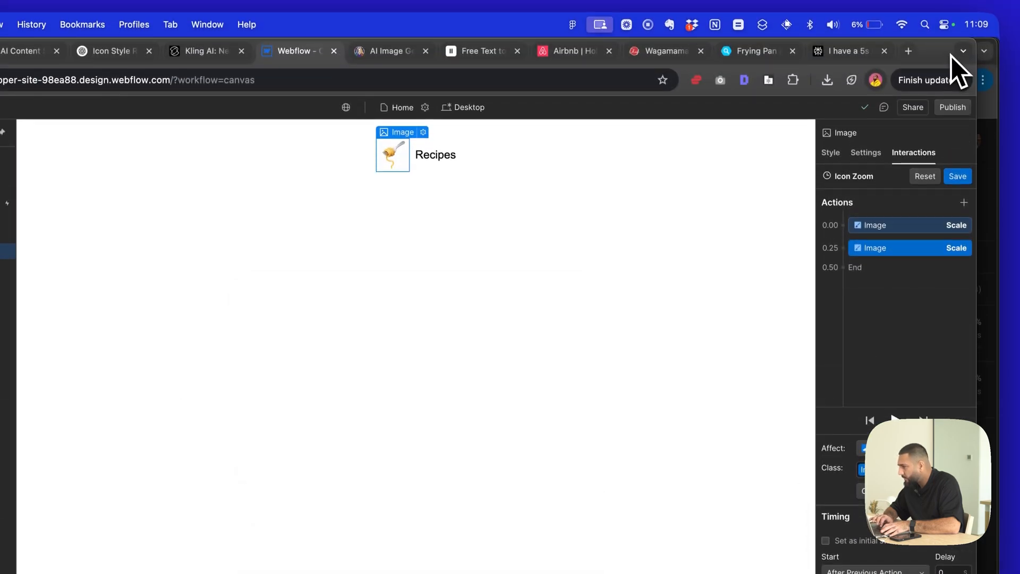
pyautogui.moveTo(951, 55); pyautogui.dragTo(952, 32)
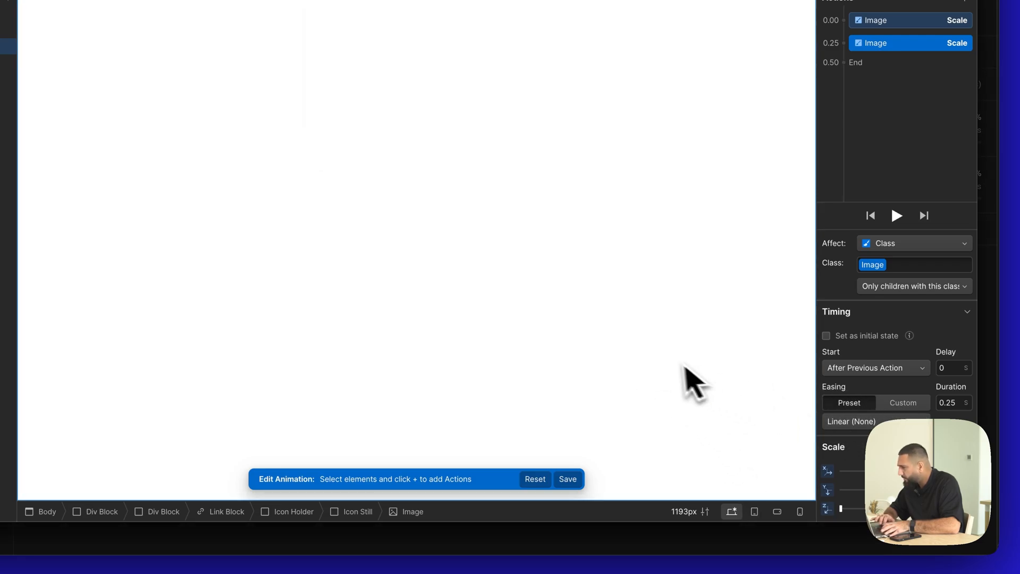
# - Delete both Image Scale actions from the Icon Zoom animation and save it
pyautogui.click(878, 22)
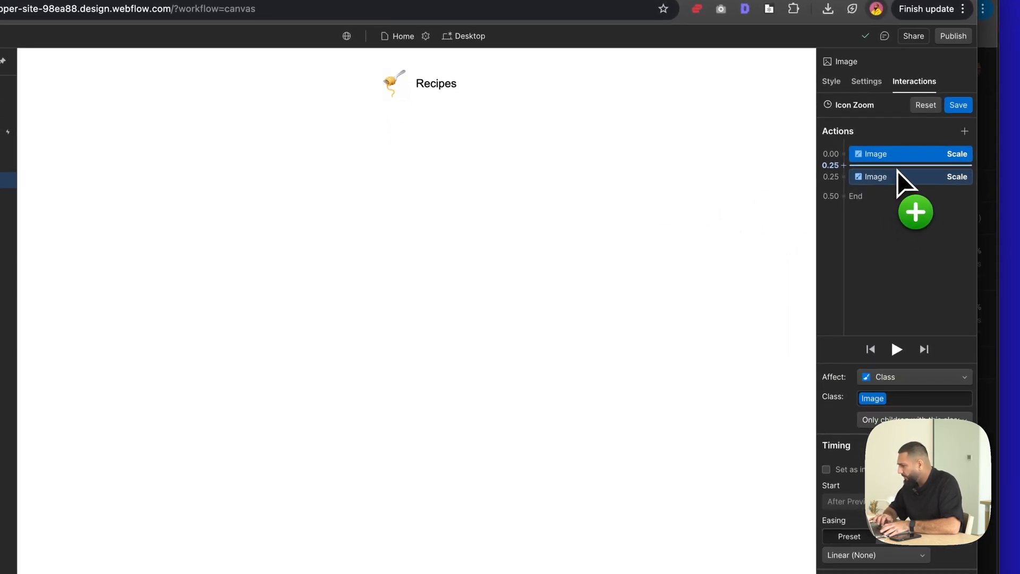
pyautogui.click(897, 171)
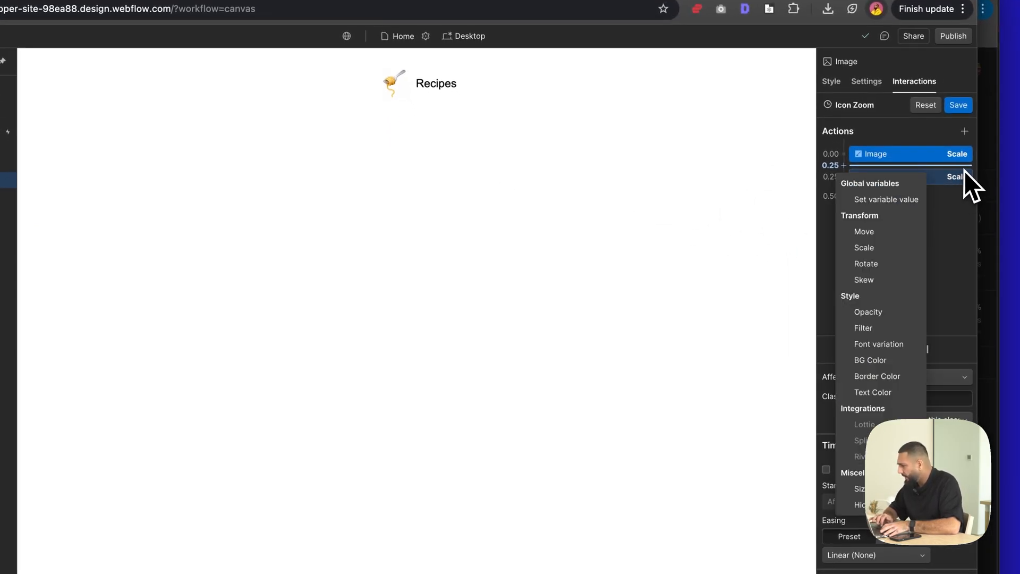
pyautogui.click(964, 172)
pyautogui.click(943, 179)
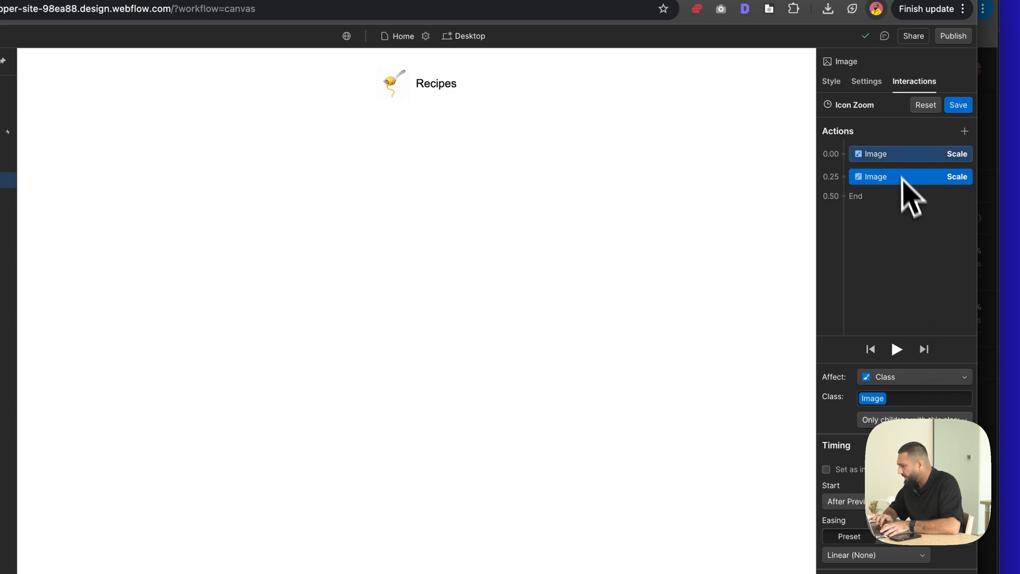
pyautogui.press('Delete')
pyautogui.press('Delete')
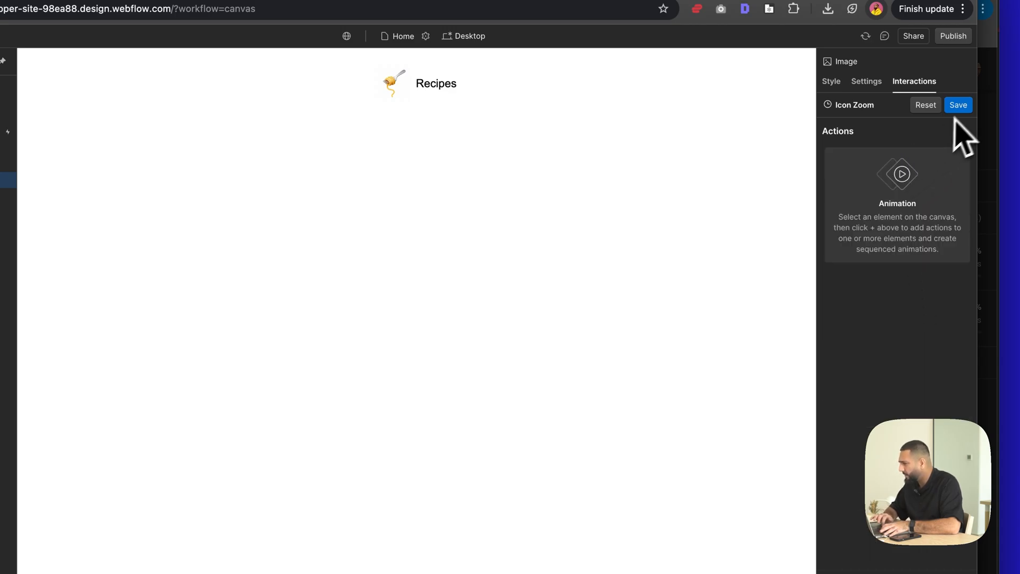
pyautogui.click(957, 106)
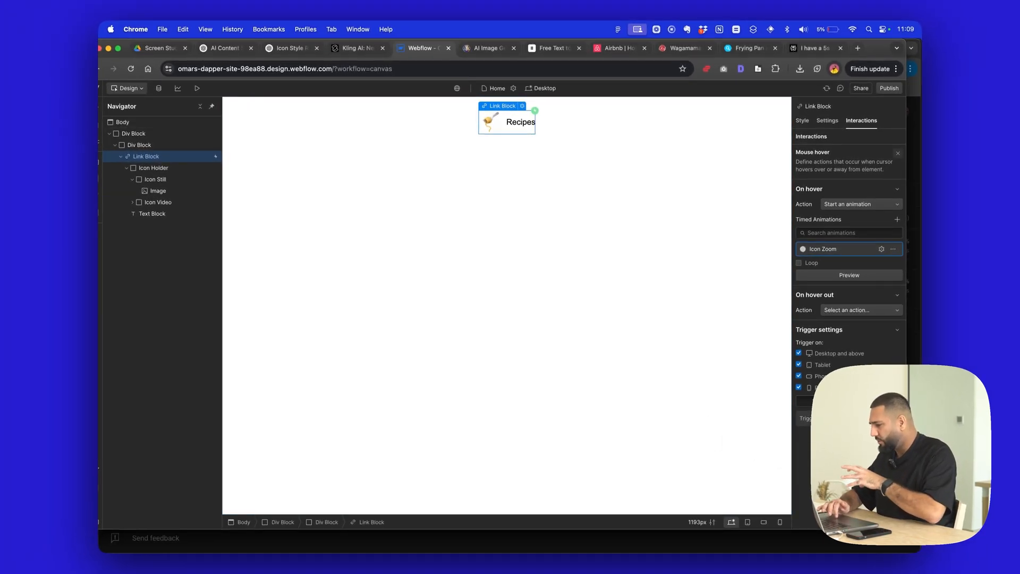
# - Inspect the Icon Still block and its nested image, leaving Icon Still selected and collapsed in the element tree
pyautogui.press('ctrl+super+Return')
pyautogui.press('Escape')
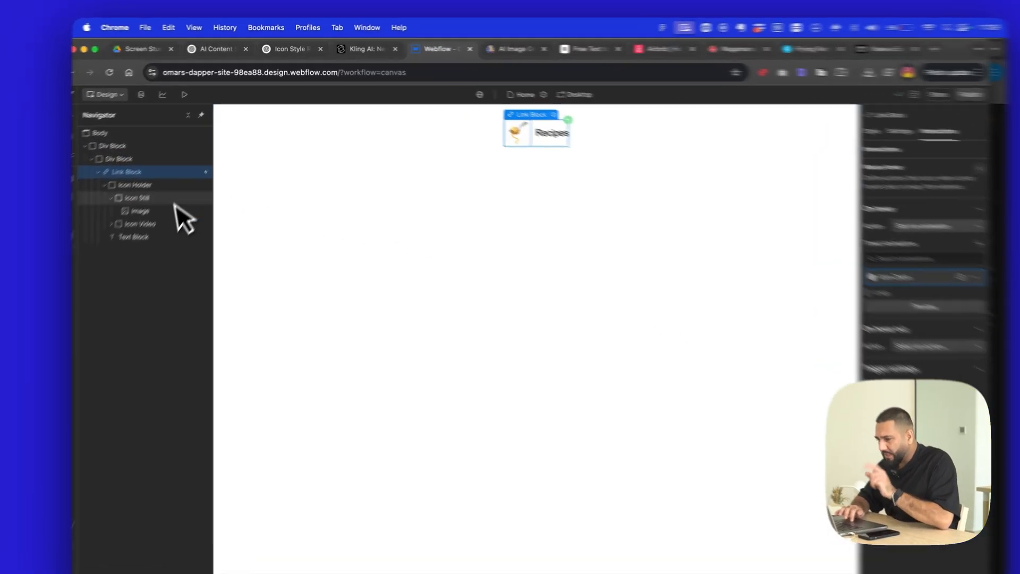
pyautogui.click(160, 180)
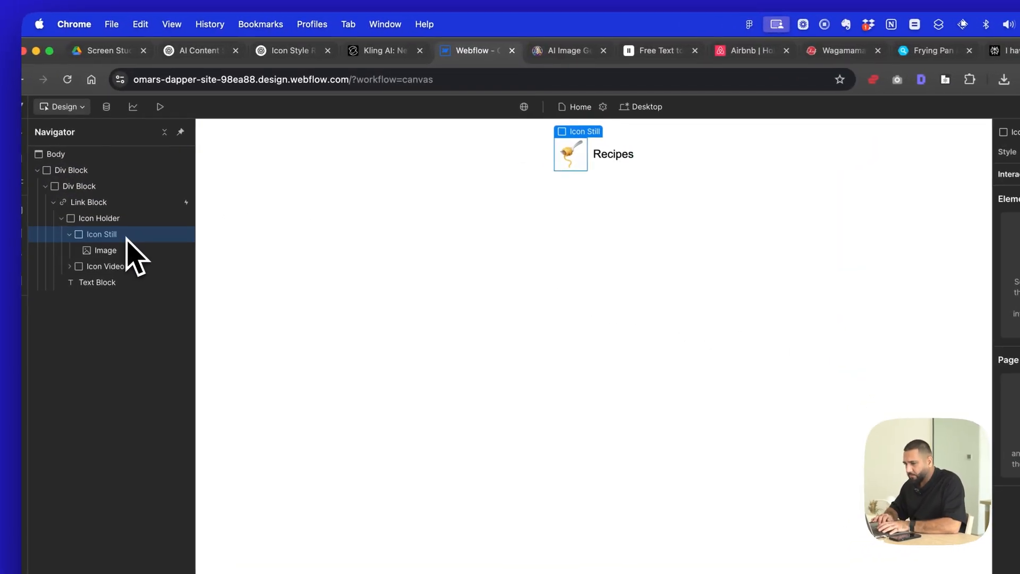
pyautogui.click(69, 236)
pyautogui.click(626, 285)
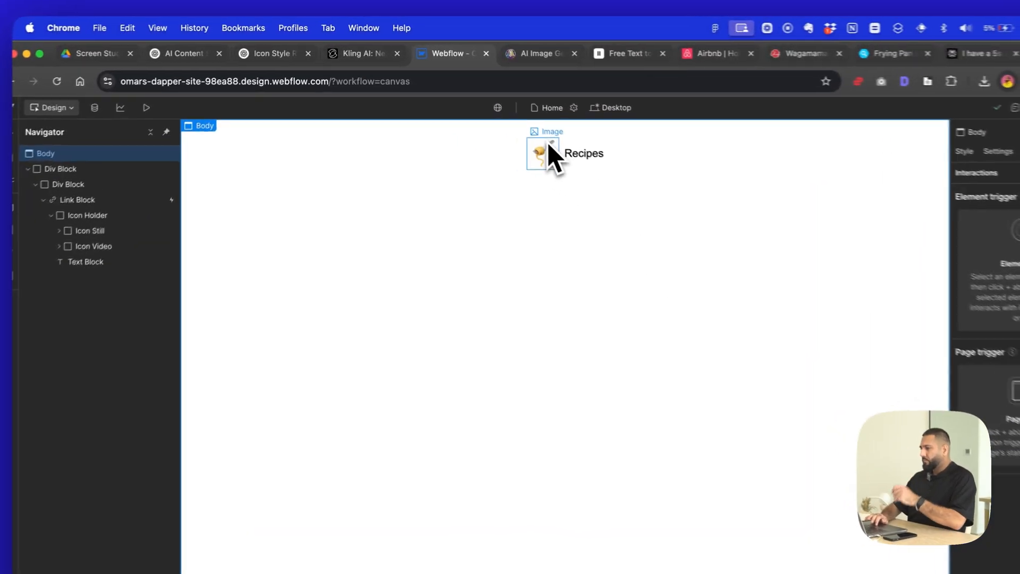
pyautogui.click(495, 120)
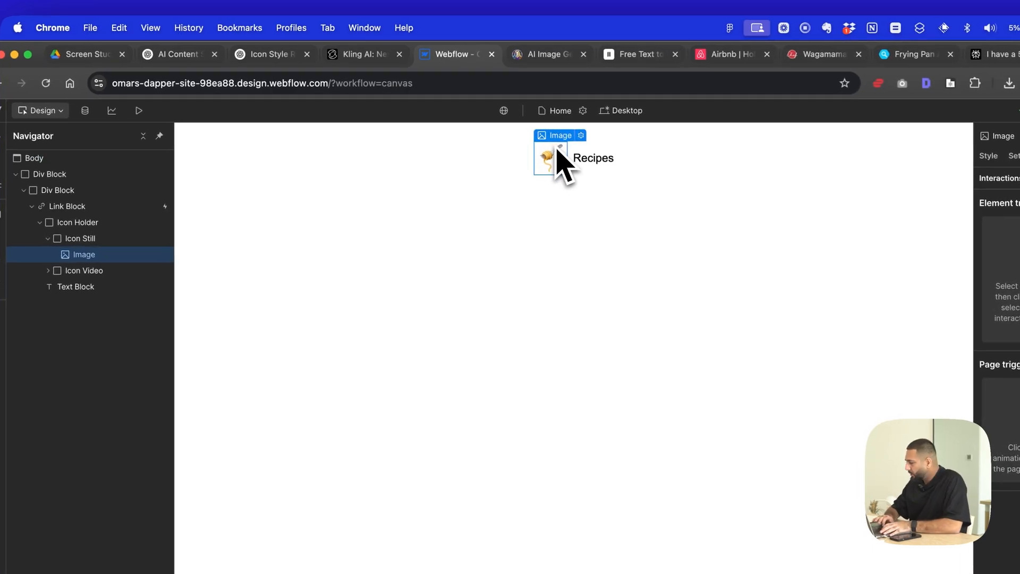
pyautogui.click(125, 238)
pyautogui.click(48, 238)
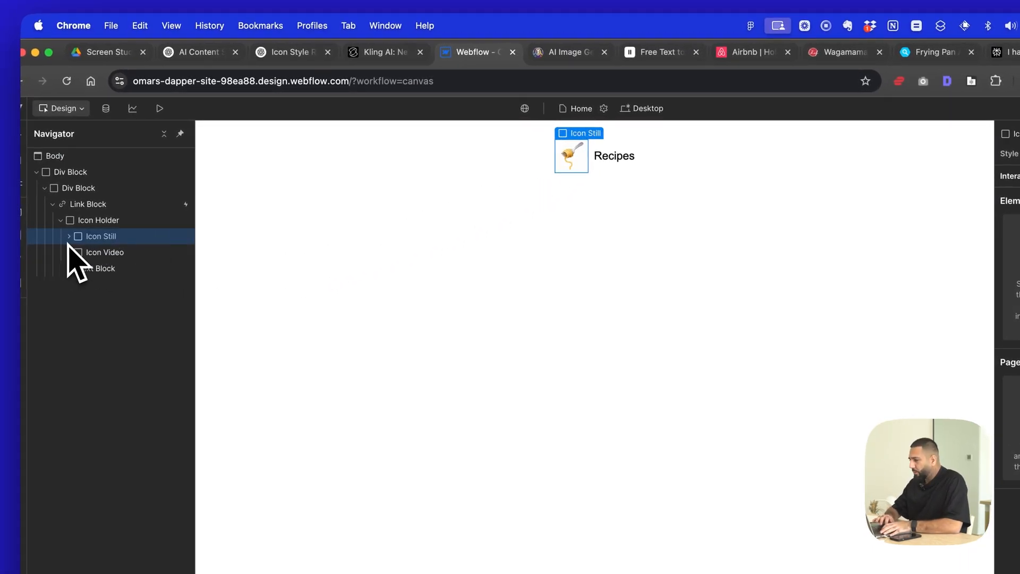
# - Open claude.ai in a new browser tab and place it directly after the Webflow tab
pyautogui.press('super+t')
pyautogui.write('claude.ai')
pyautogui.press('Return')
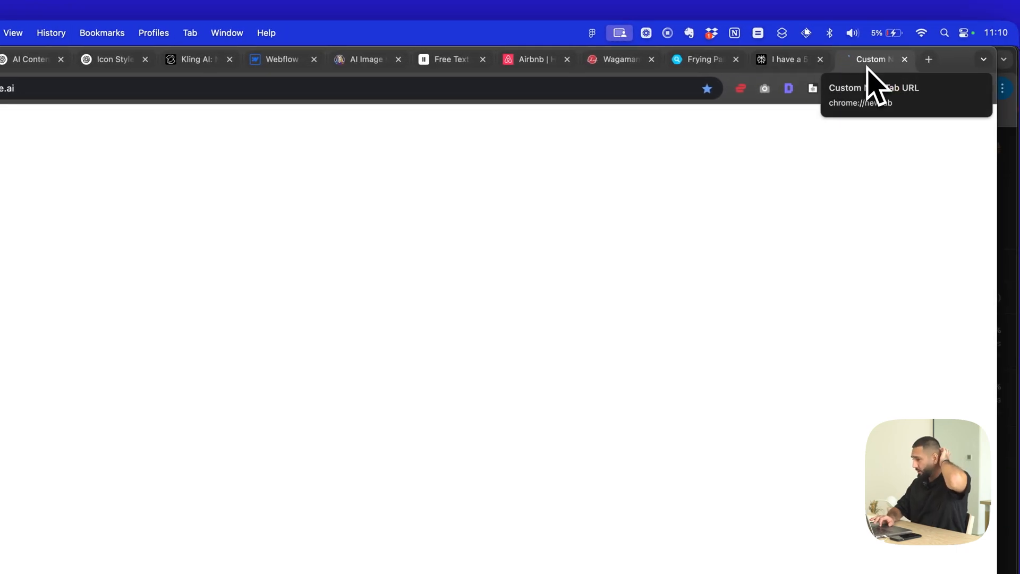
pyautogui.moveTo(868, 69); pyautogui.dragTo(495, 75)
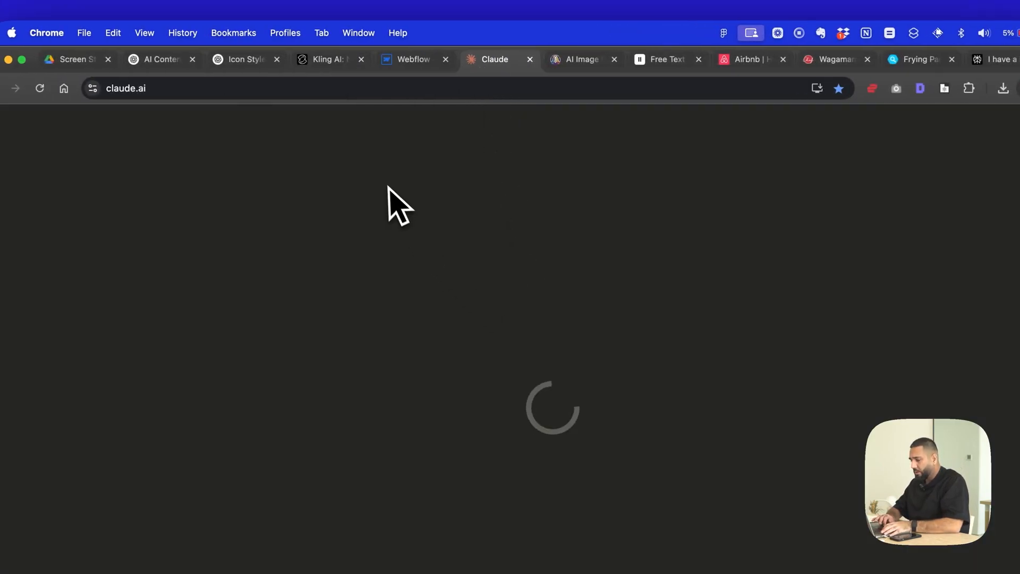
# - Return to Webflow and give the Icon Still block the ID icon-still
pyautogui.click(425, 59)
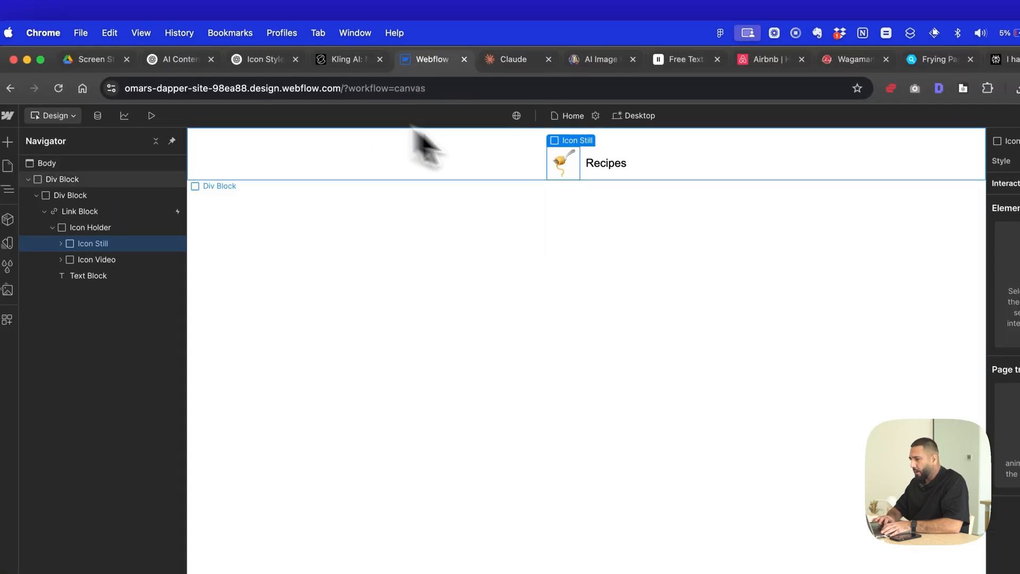
pyautogui.click(565, 169)
pyautogui.click(85, 243)
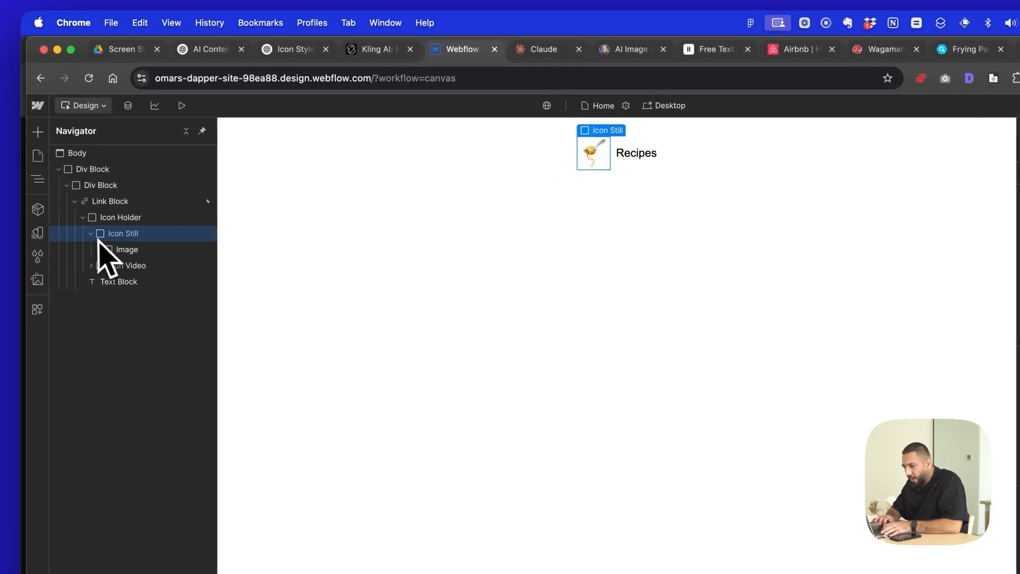
pyautogui.click(91, 235)
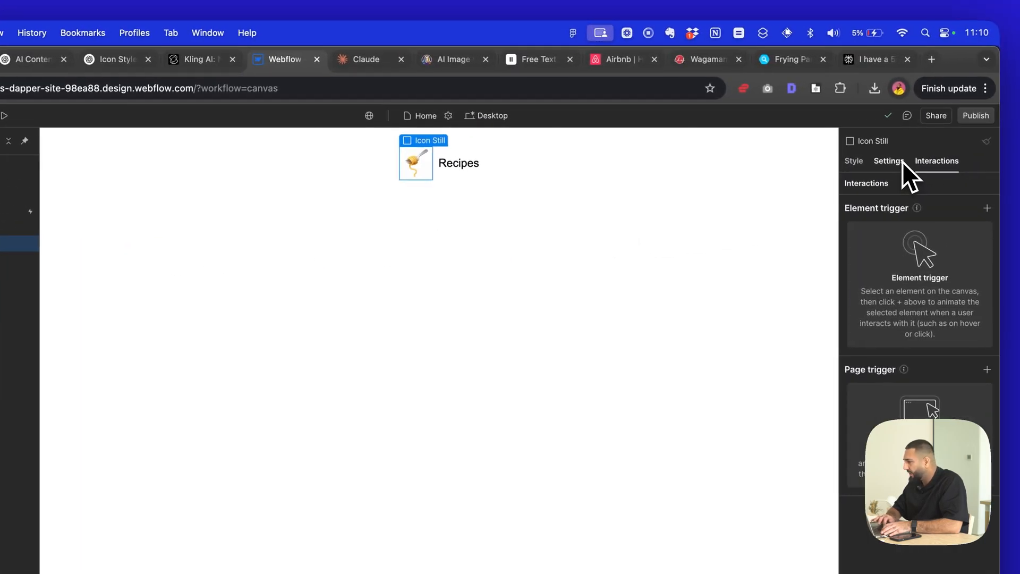
pyautogui.click(889, 161)
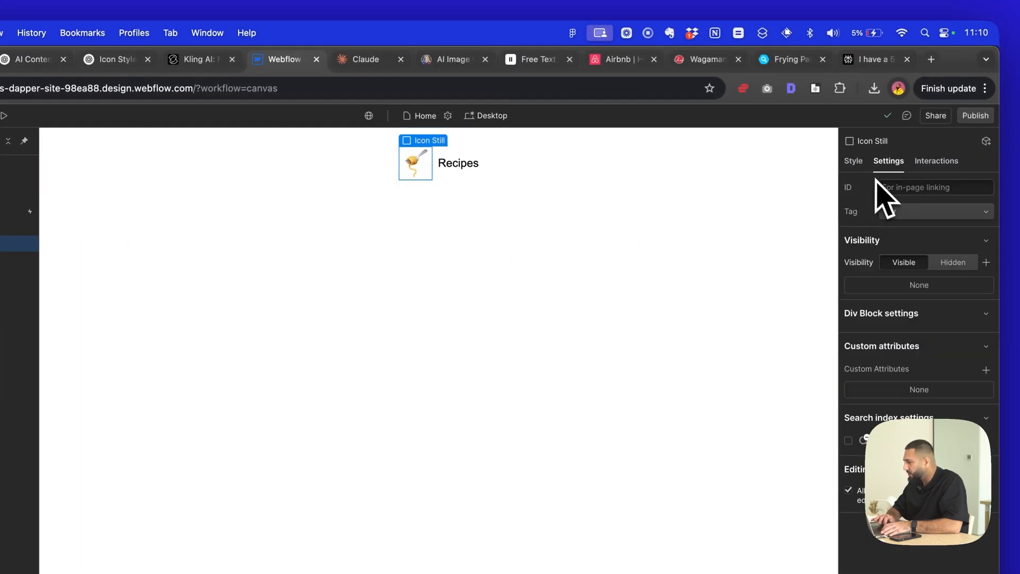
pyautogui.click(907, 187)
pyautogui.write('ico')
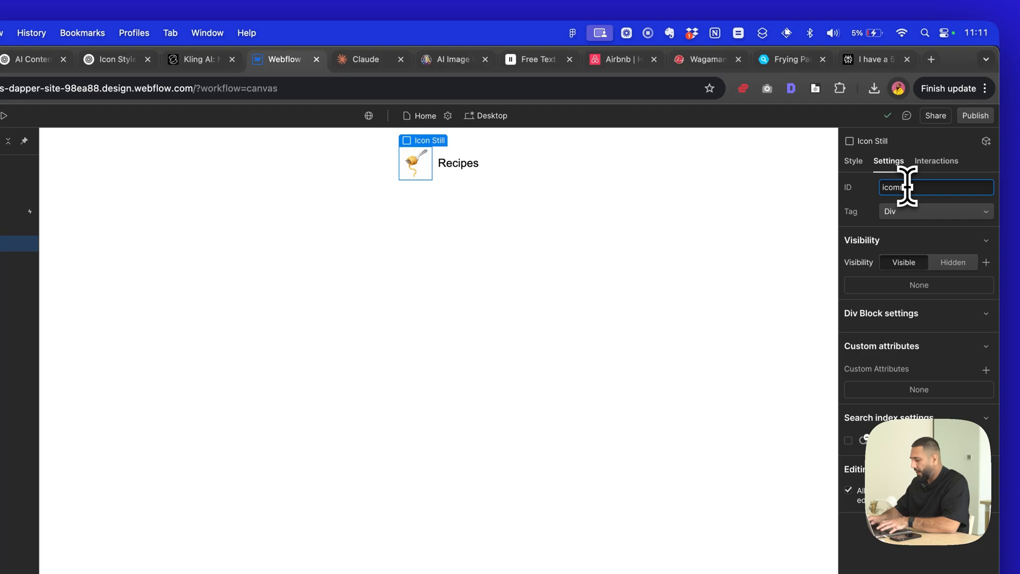
pyautogui.write('n')
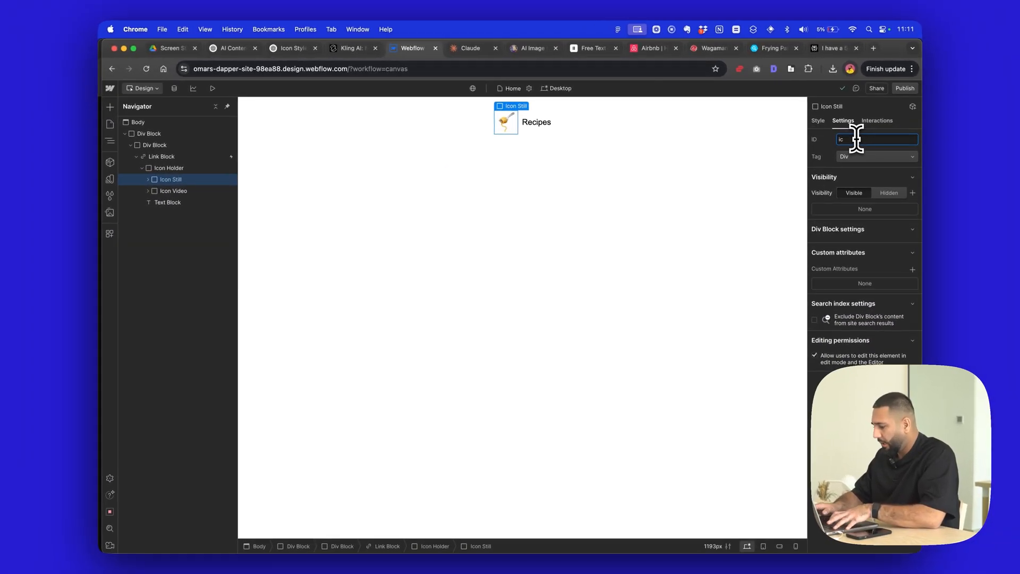
pyautogui.write('-still')
pyautogui.press('Tab')
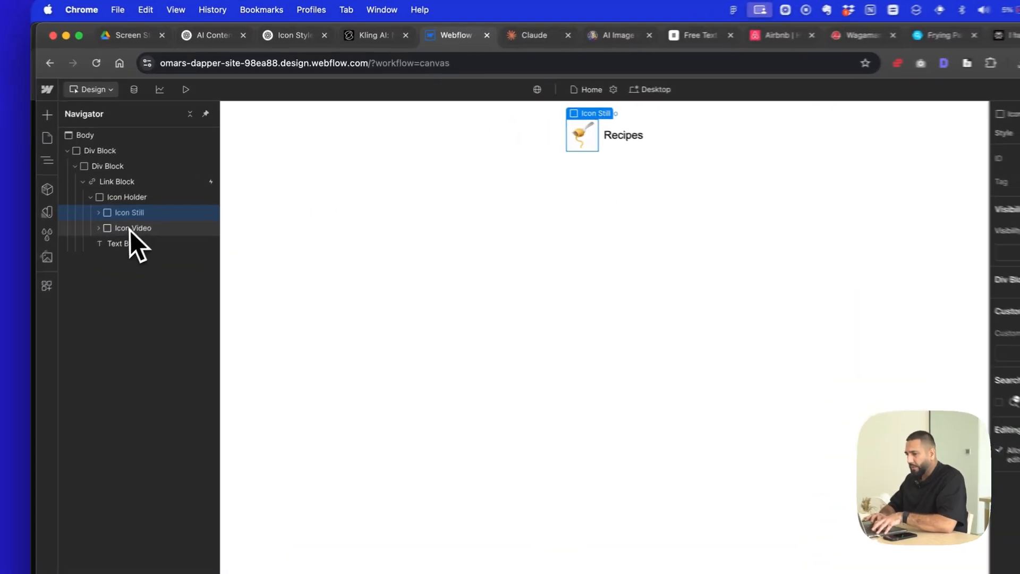
# - Give the Icon Video block the ID icon-video
pyautogui.click(129, 228)
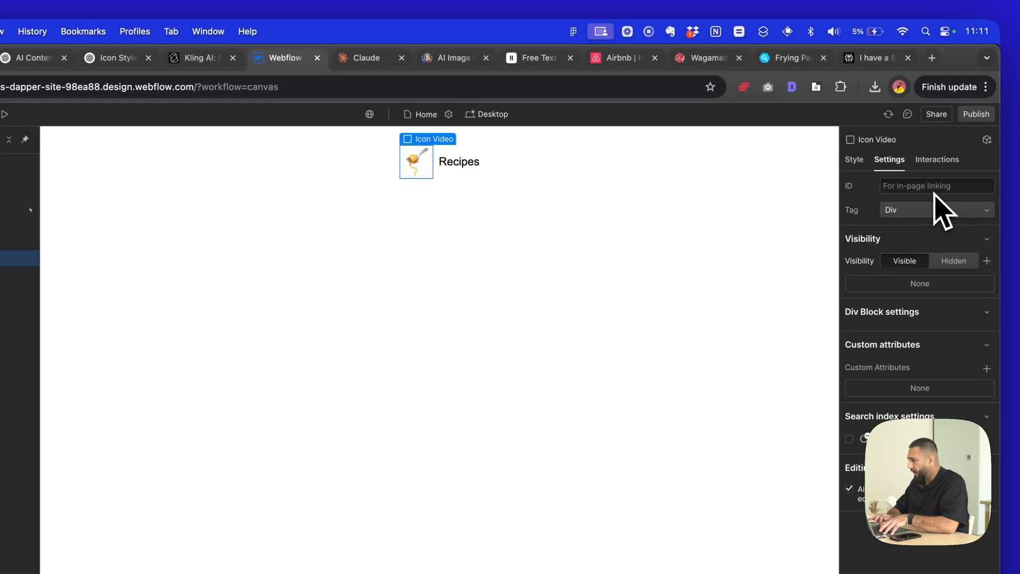
pyautogui.click(933, 187)
pyautogui.write('icon-video')
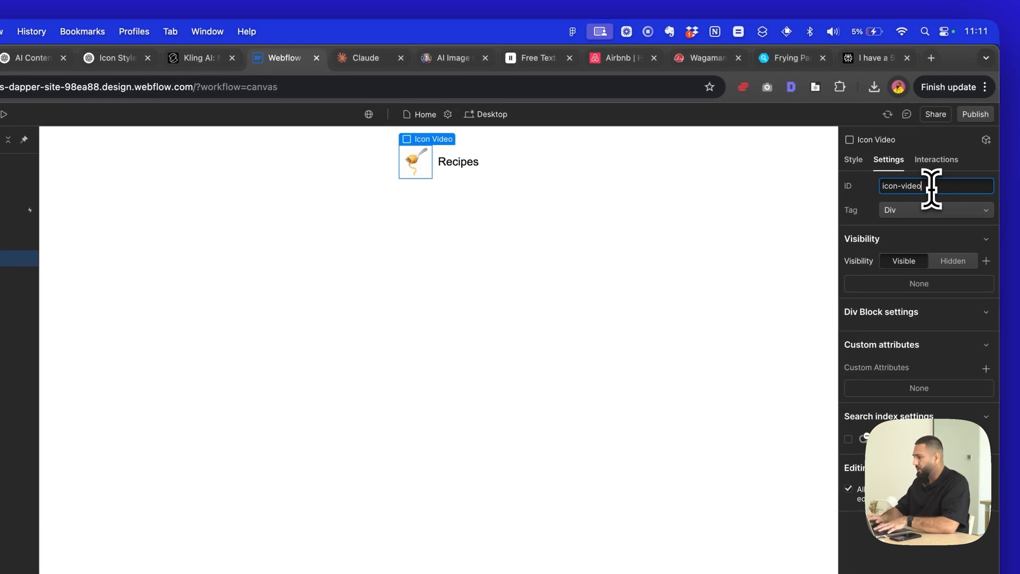
pyautogui.press('Tab')
# - Give the Link Block that contains the Icon Holder the ID icon-link, and leave that ID text selected
pyautogui.click(133, 246)
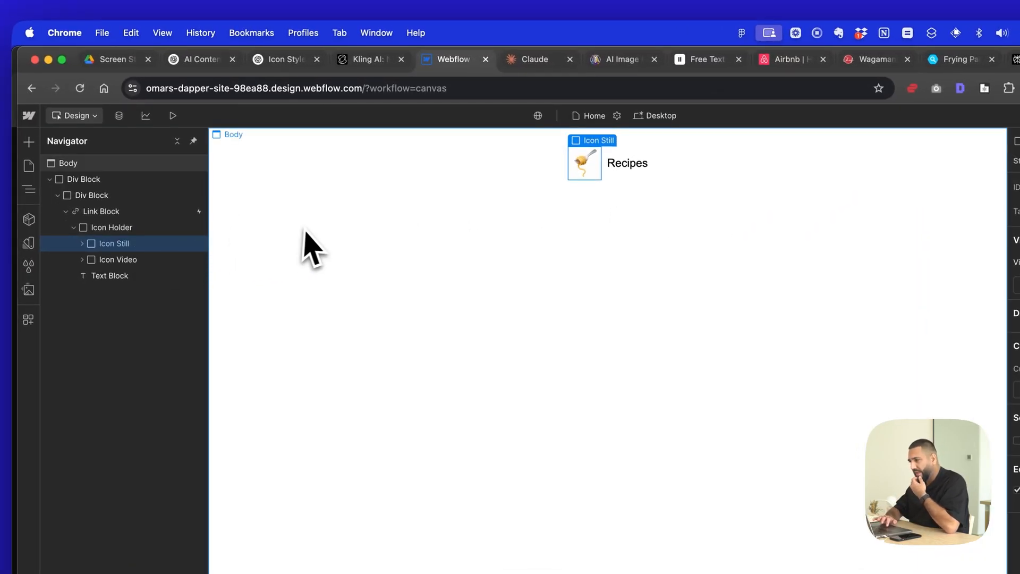
pyautogui.click(102, 228)
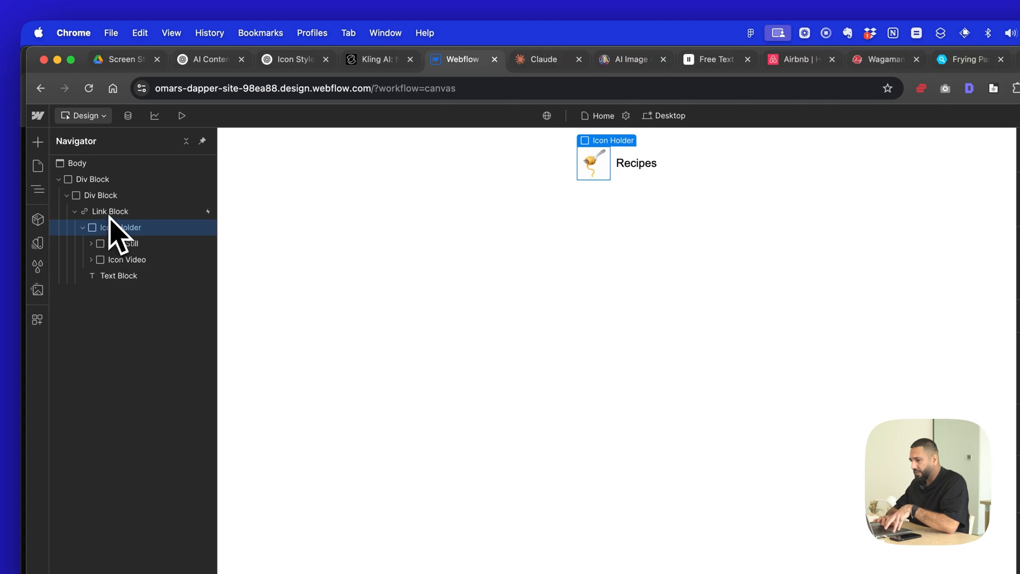
pyautogui.click(110, 211)
pyautogui.click(899, 187)
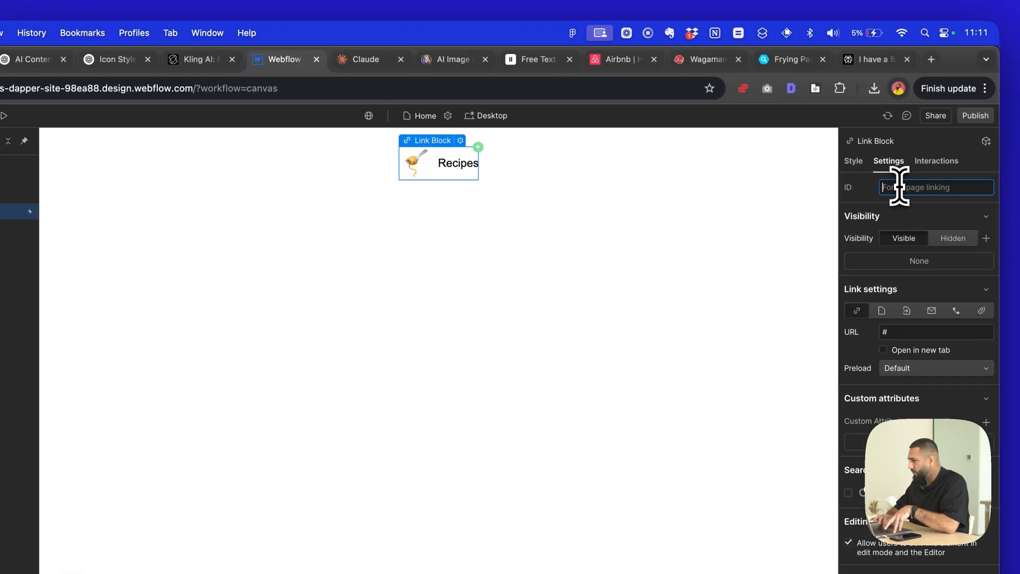
pyautogui.write('l')
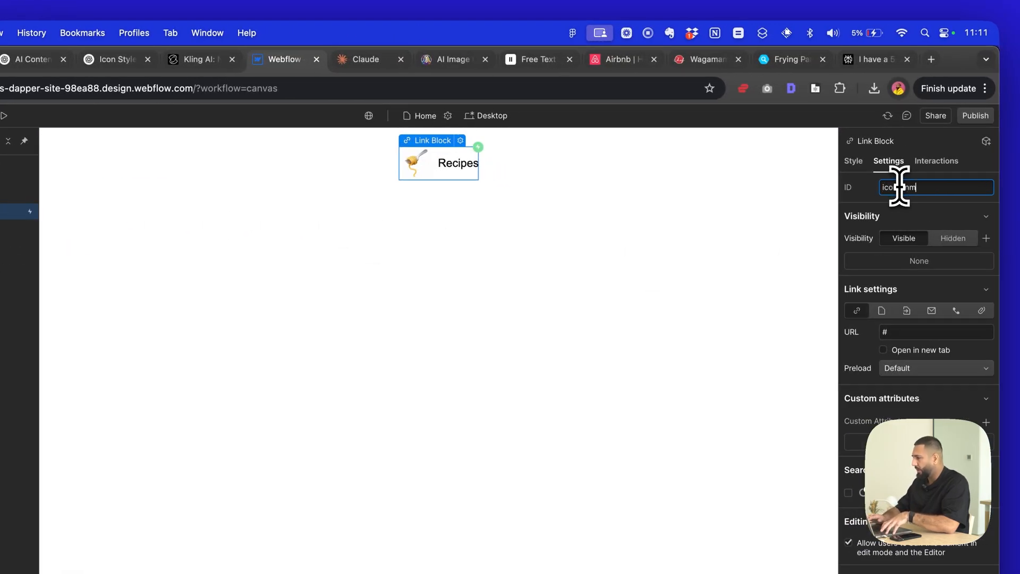
pyautogui.press('Return')
pyautogui.tripleClick(913, 187)
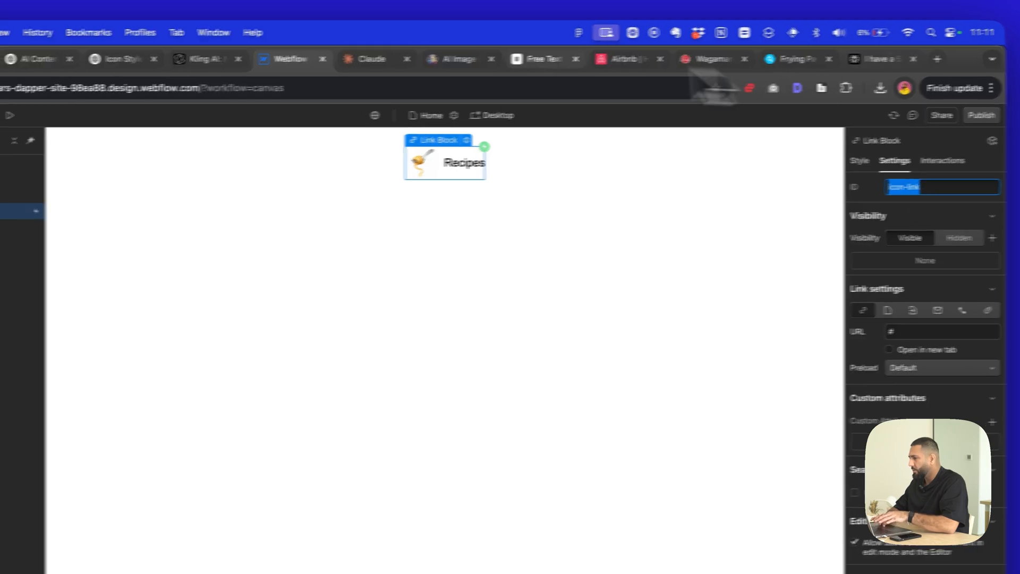
# - Switch to Claude and begin the prompt: "I need you to help write me a webflow script. give me the output wrapped in script tags and in a code block."
pyautogui.click(452, 60)
pyautogui.write('I need you')
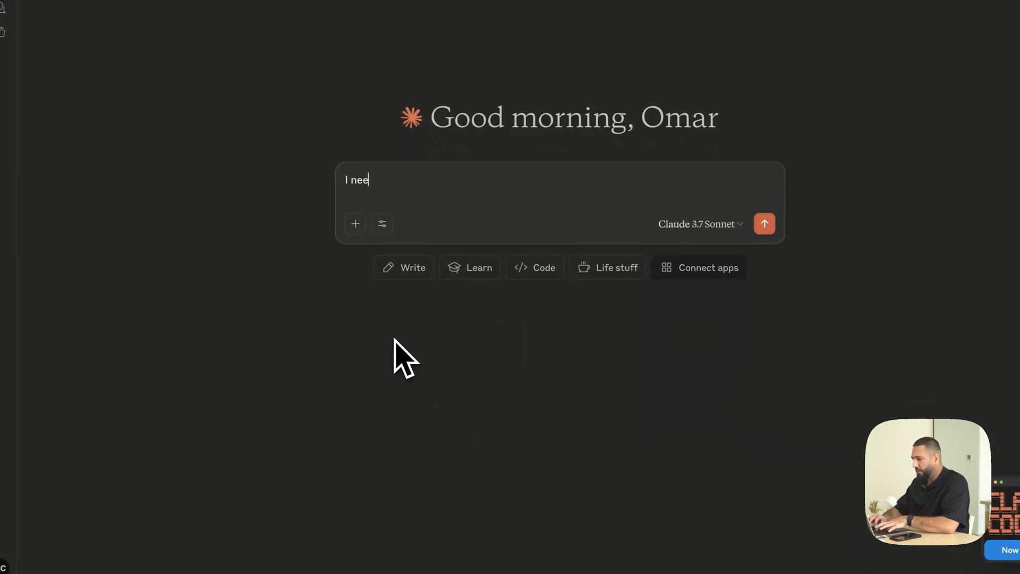
pyautogui.write(' to ')
pyautogui.write('help write ')
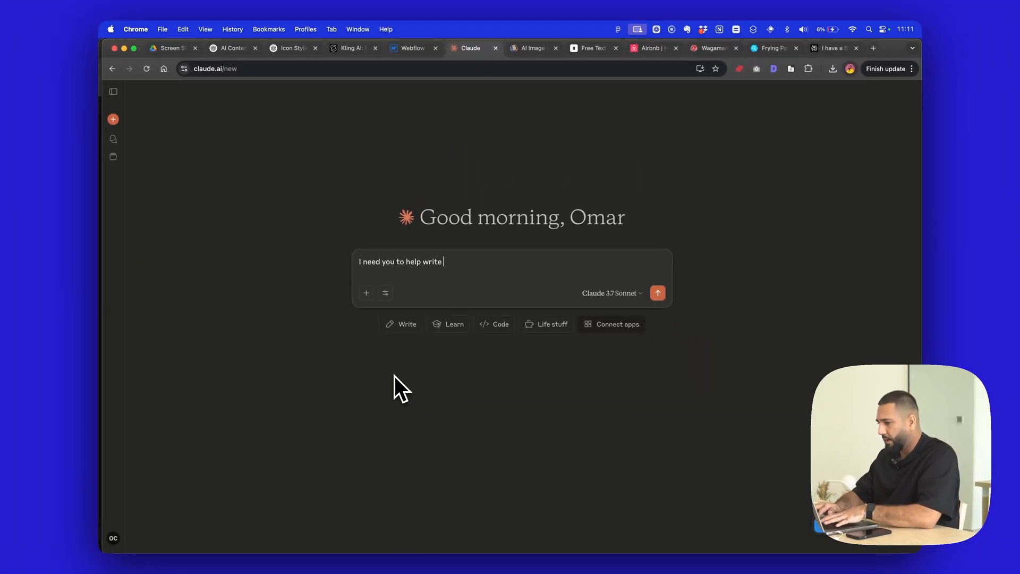
pyautogui.write('me a webflow script. give me the output wrapped in')
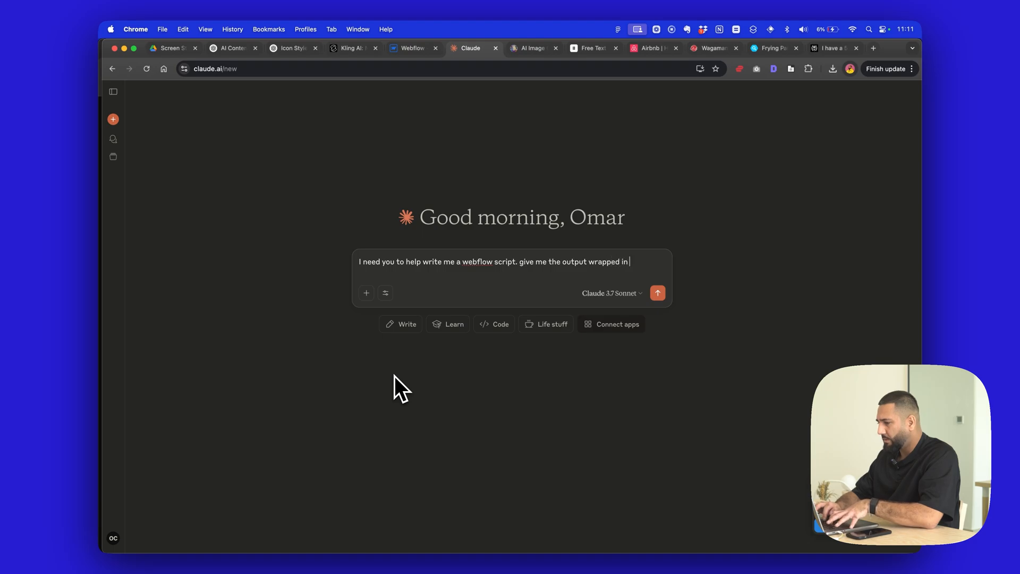
pyautogui.write('pt trags')
pyautogui.press('BackSpace')
pyautogui.press('BackSpace')
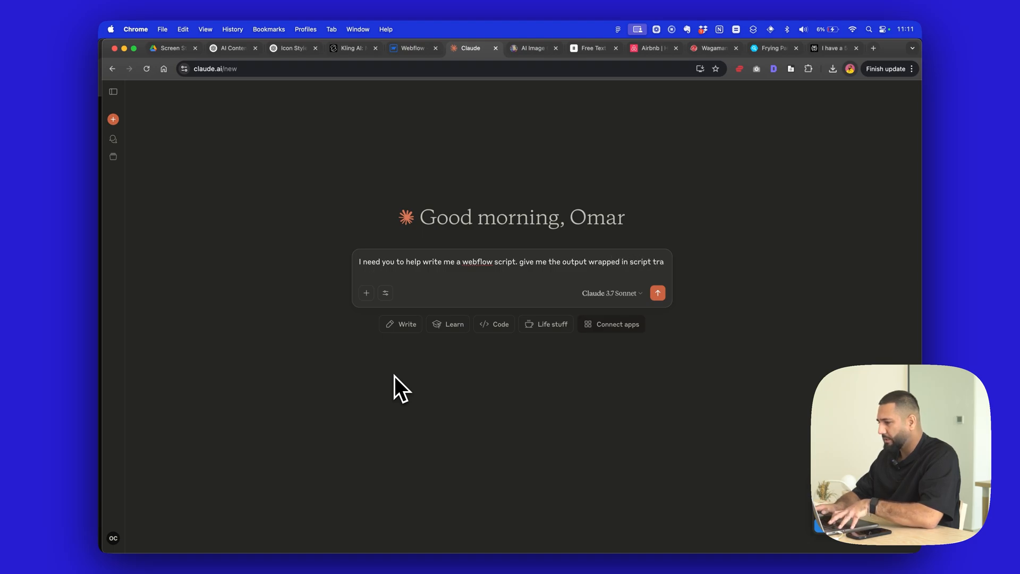
pyautogui.press('BackSpace')
pyautogui.write('ags and in a')
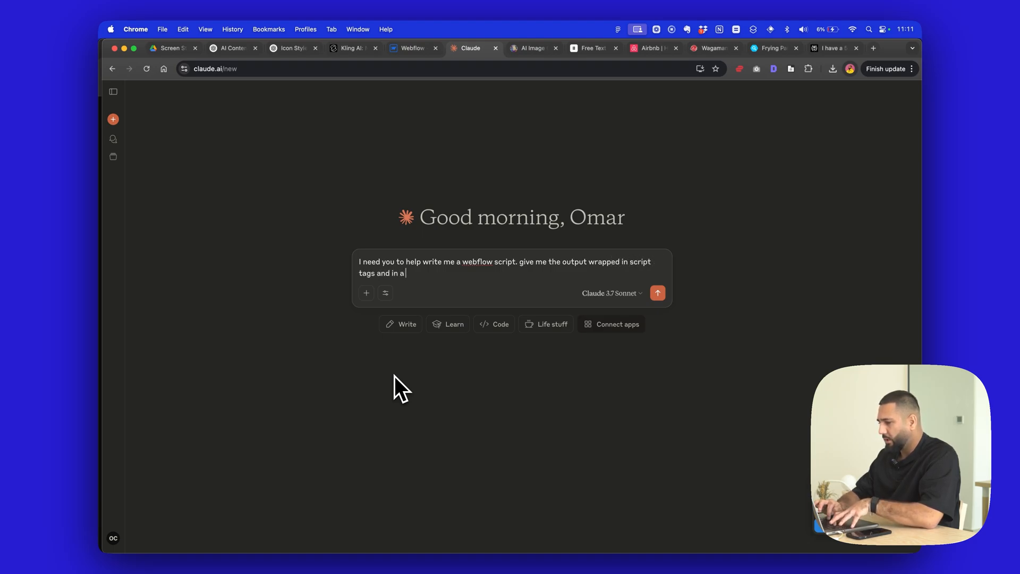
pyautogui.write(' code clock.')
pyautogui.hotkey('shift', 'Return')
pyautogui.hotkey('shift', 'Return')
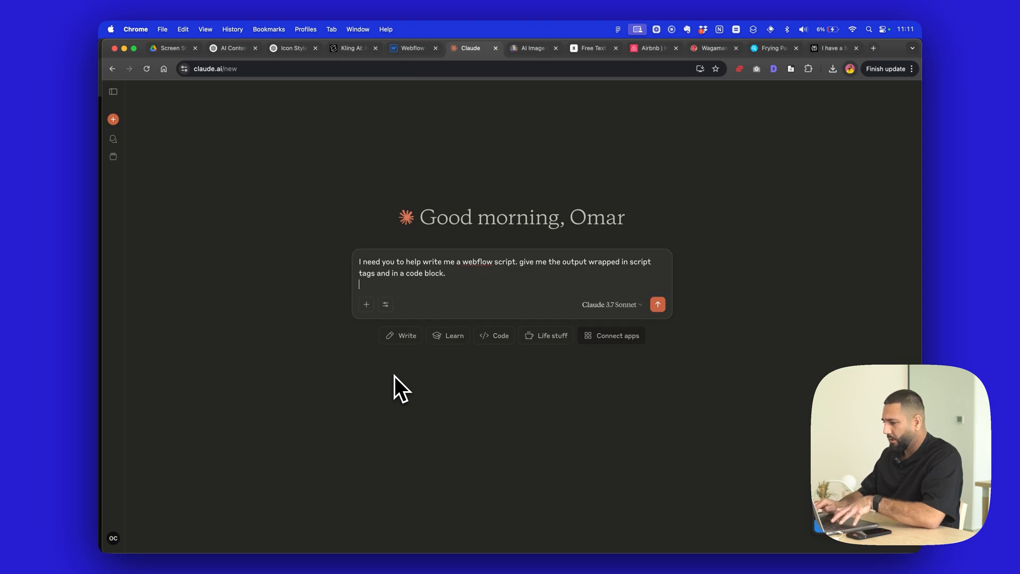
# - Add the paragraph "I have a link with div id icon-link" to the prompt, followed by a blank line
pyautogui.write('I have a link ')
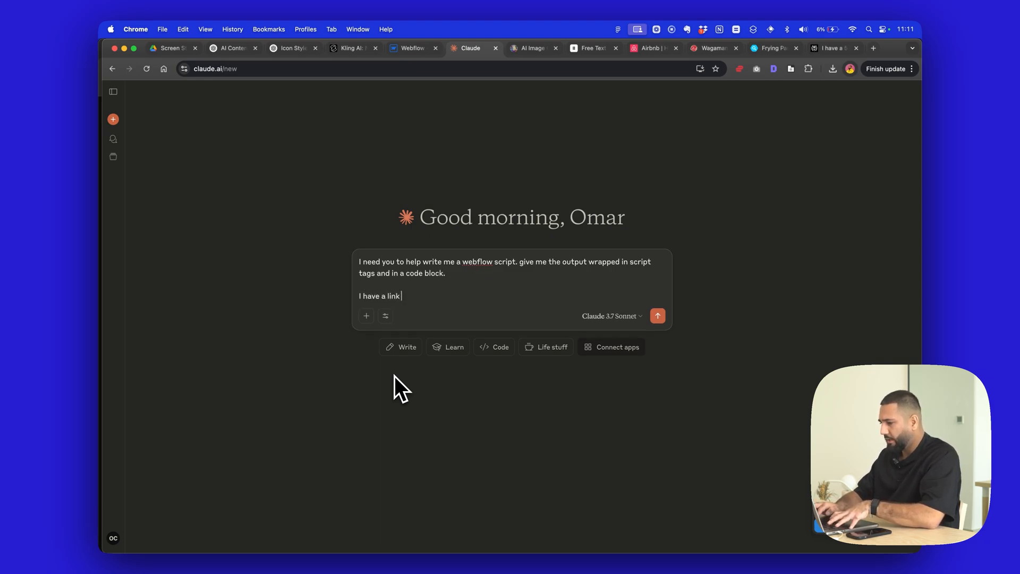
pyautogui.write('with div id icon-link')
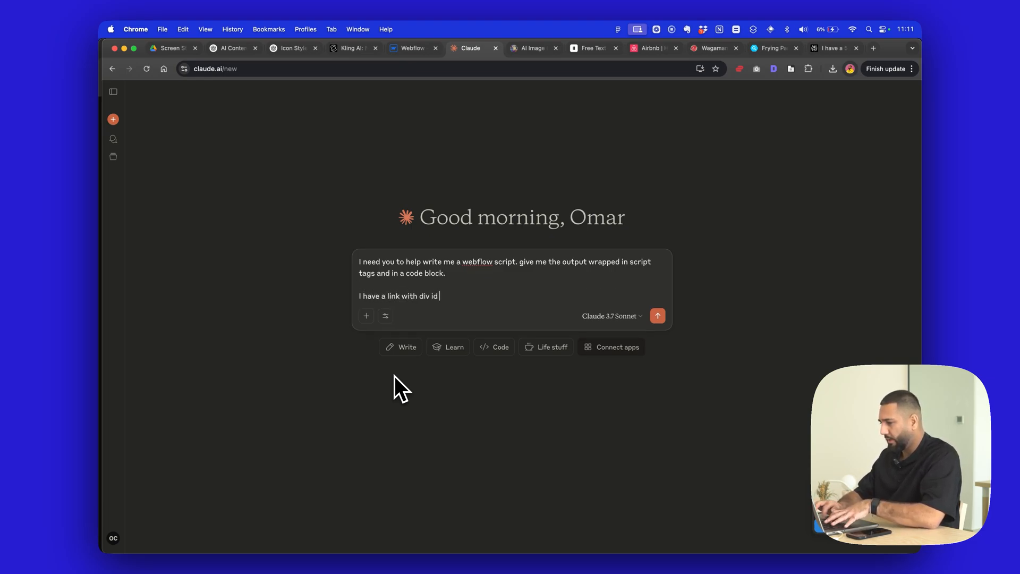
pyautogui.hotkey('shift', 'Return')
pyautogui.hotkey('shift', 'Return')
# - Add "inside this, I have a div with id icon-still and another with id" to the prompt, taking the Icon Still block's ID from Webflow
pyautogui.click(407, 48)
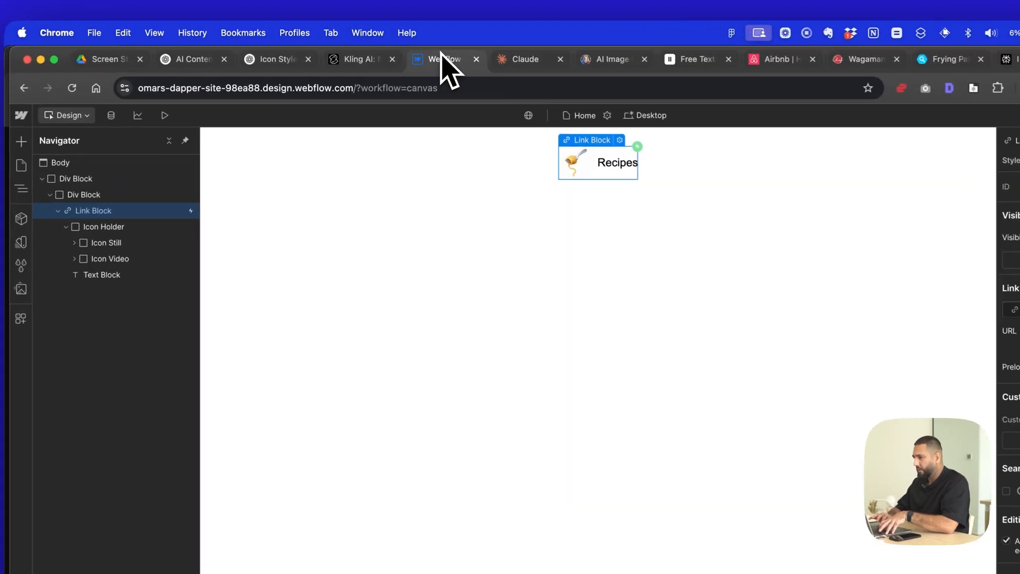
pyautogui.click(526, 59)
pyautogui.write('inside this, I have a')
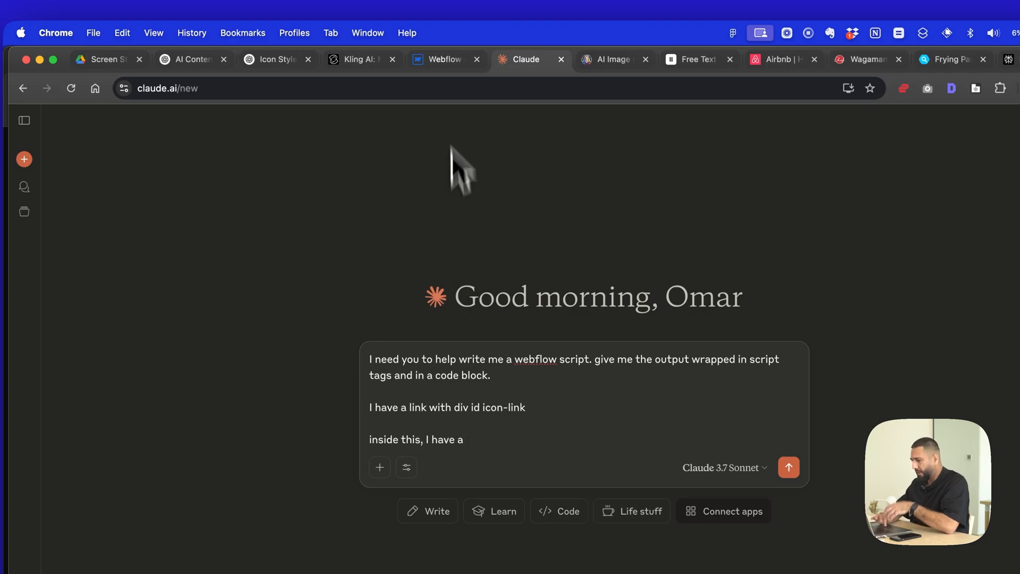
pyautogui.click(445, 60)
pyautogui.click(134, 251)
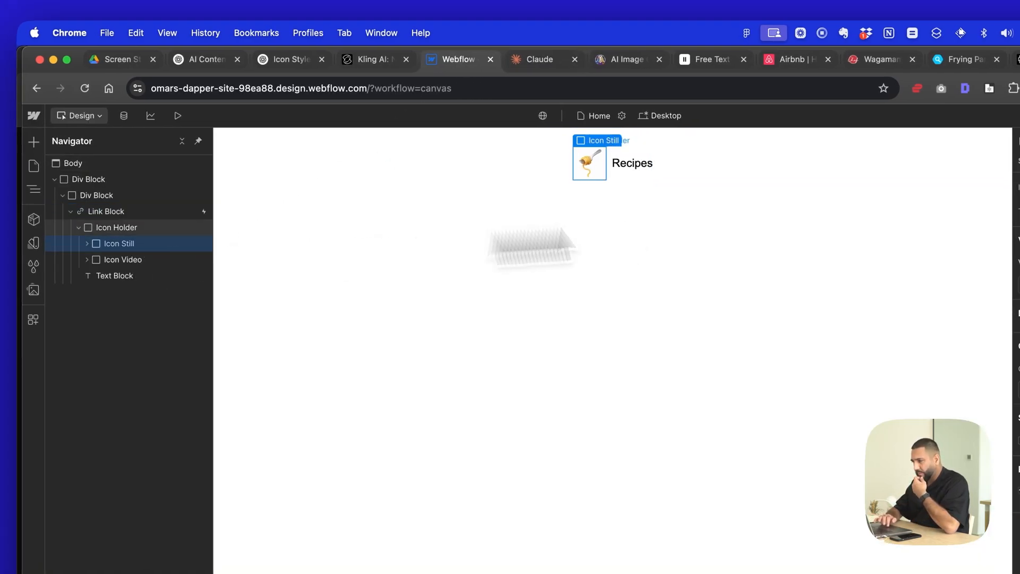
pyautogui.click(935, 186)
pyautogui.press('super+a')
pyautogui.click(536, 61)
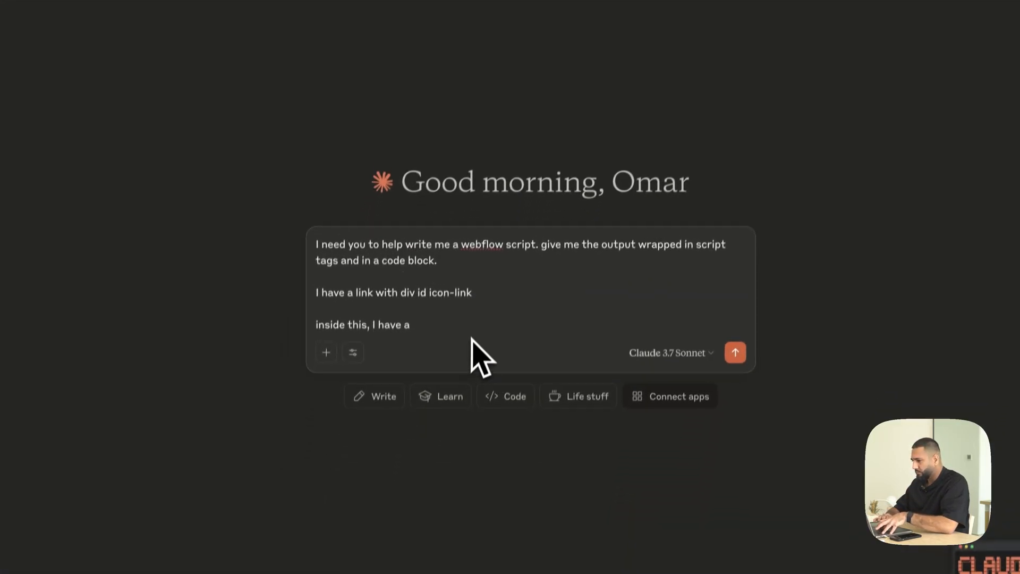
pyautogui.write('ith id icon-still and ')
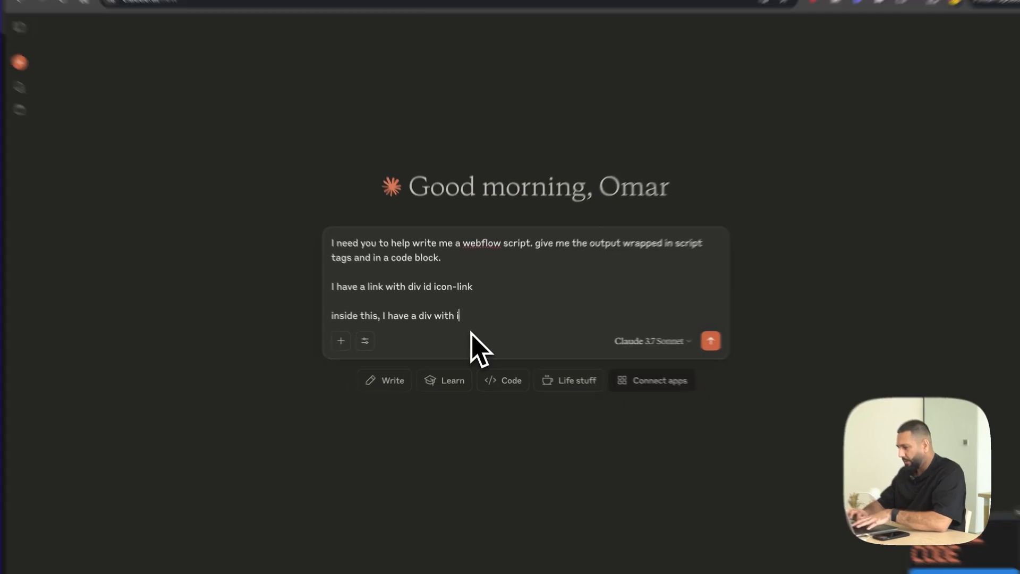
pyautogui.write('another with id')
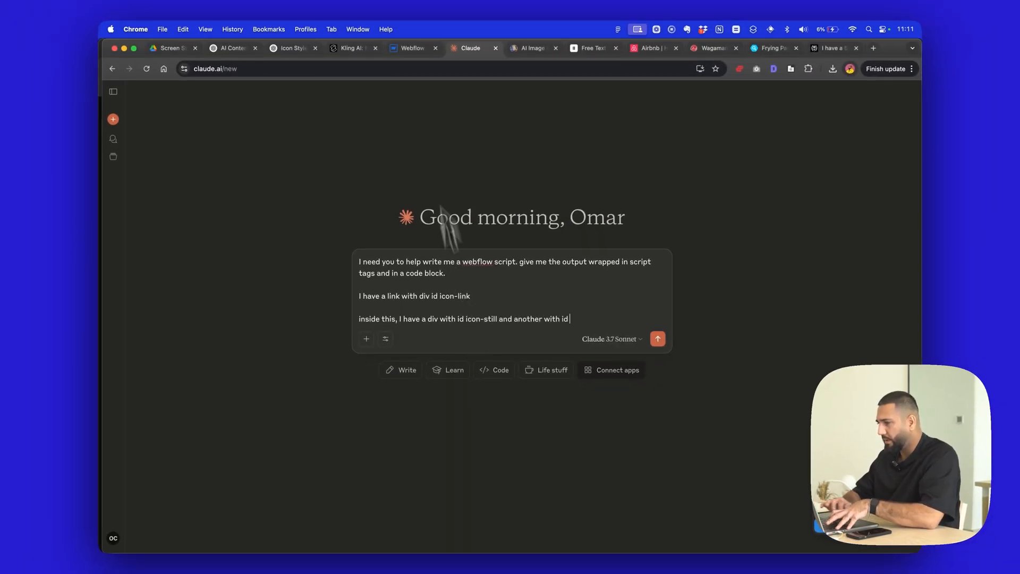
# - Copy the Icon Video block's ID icon-video from Webflow into the unfinished Claude prompt sentence, and start a new paragraph
pyautogui.click(413, 48)
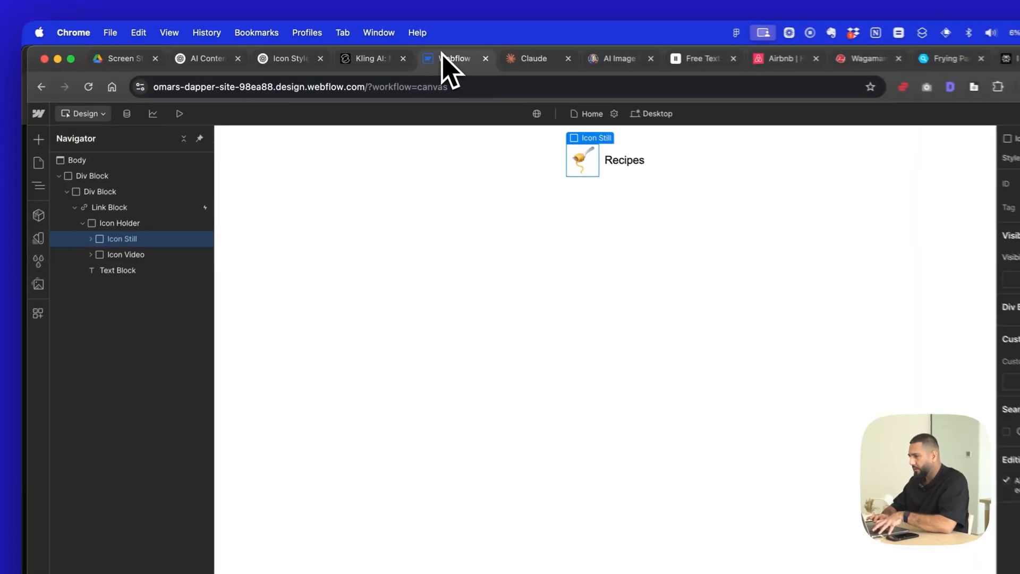
pyautogui.click(212, 215)
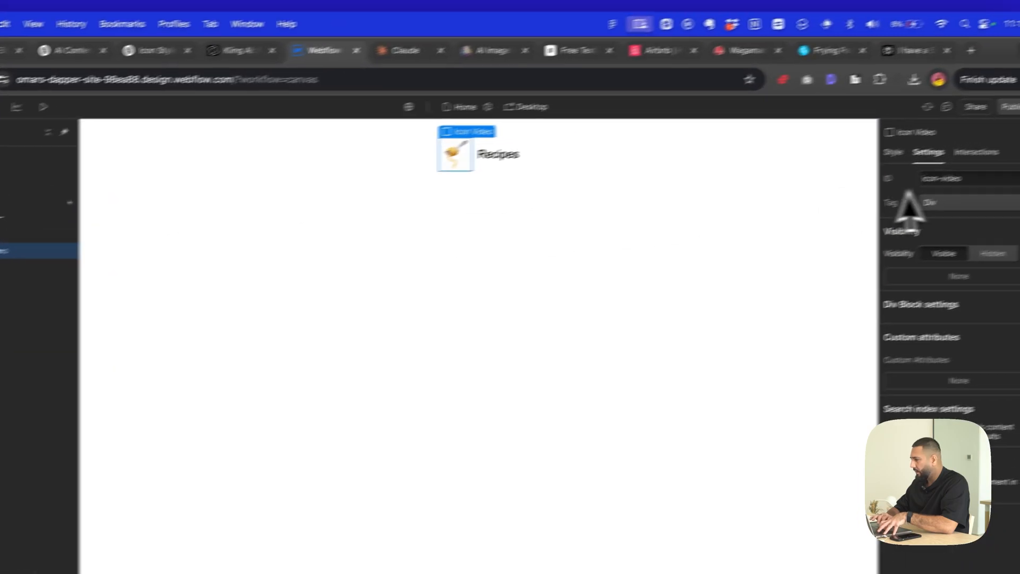
pyautogui.doubleClick(943, 178)
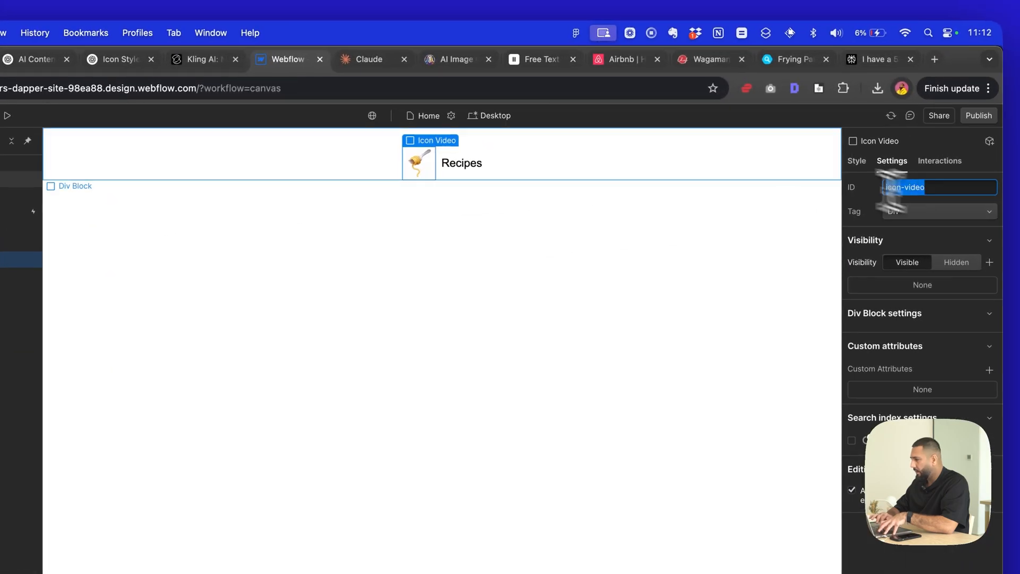
pyautogui.press('super+c')
pyautogui.click(406, 50)
pyautogui.press('super+v')
pyautogui.hotkey('shift', 'Return')
pyautogui.hotkey('shift', 'Return')
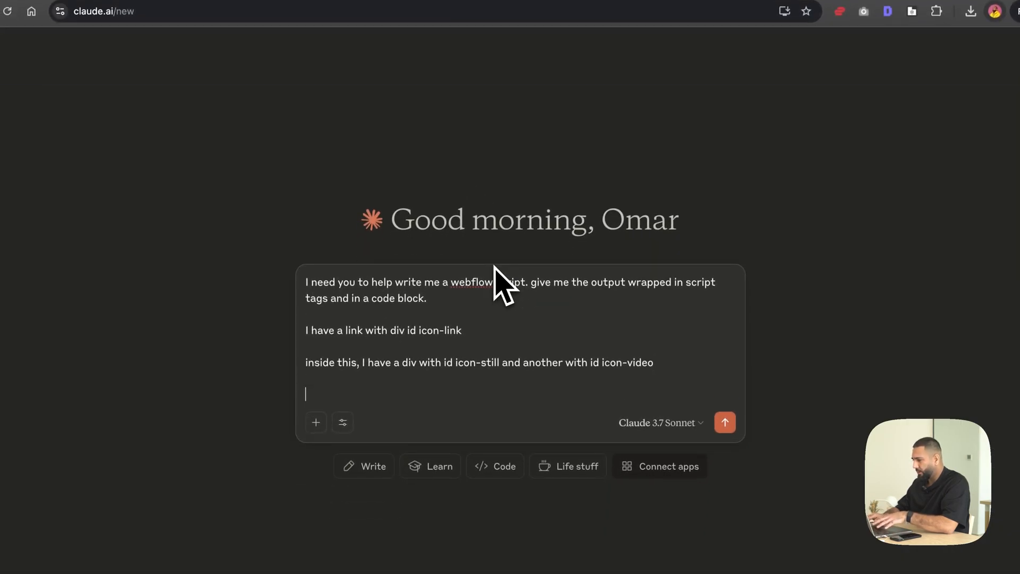
# - Add the paragraph "on page load, only icon-still should show and icon-video be hidden" to the prompt
pyautogui.write('on page')
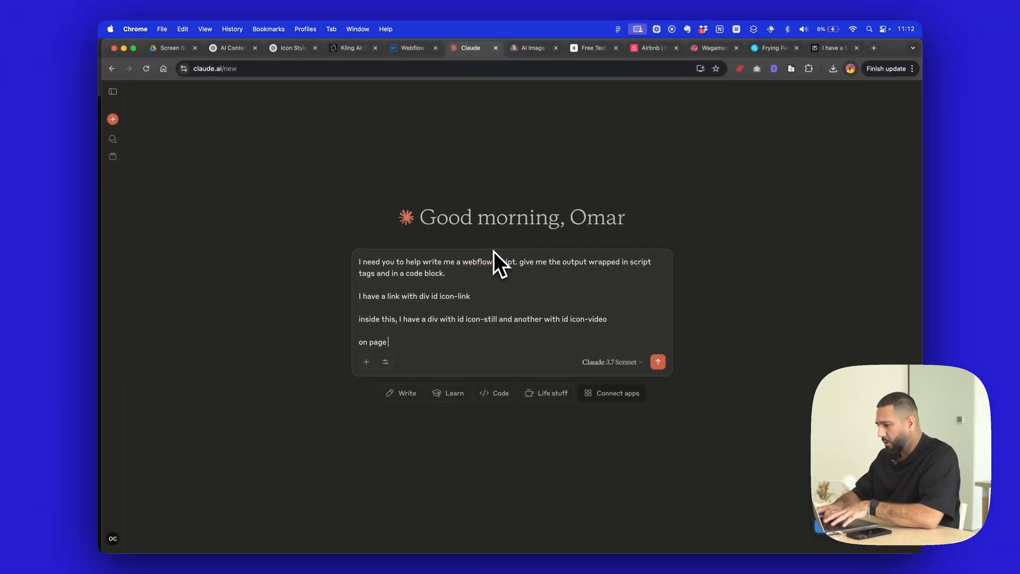
pyautogui.write(' load, only icon')
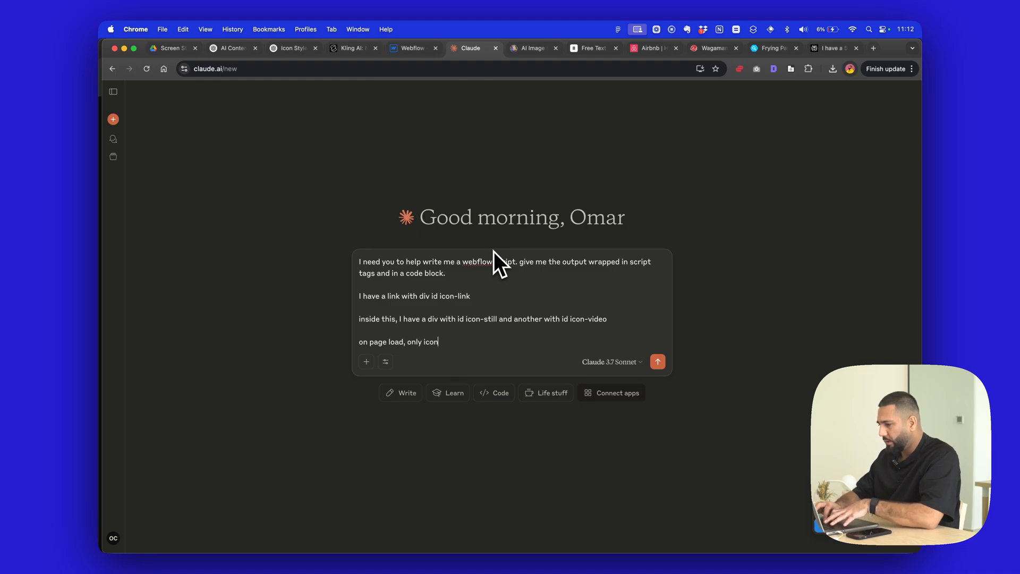
pyautogui.write('-still should show')
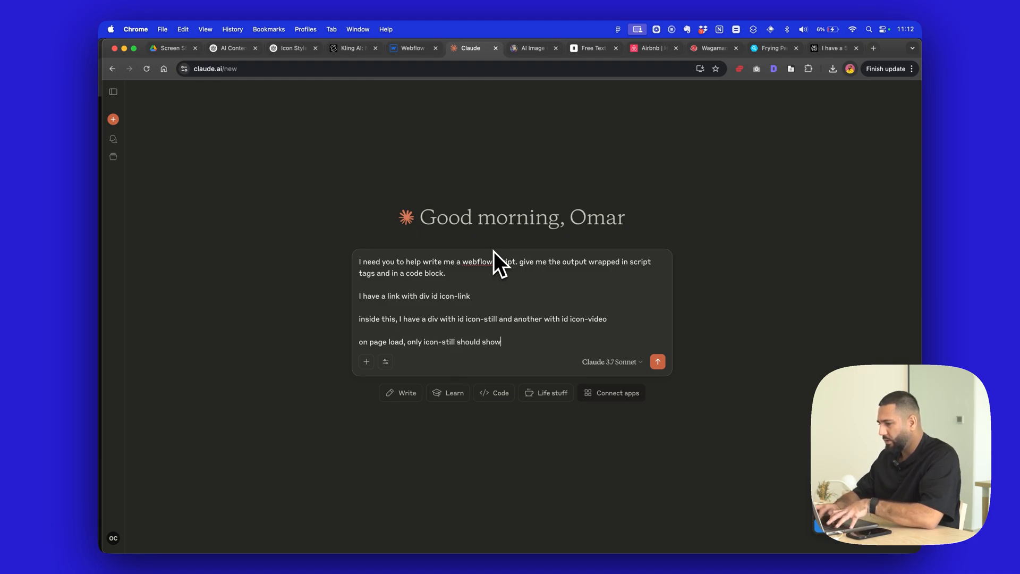
pyautogui.write(' and icon-video be')
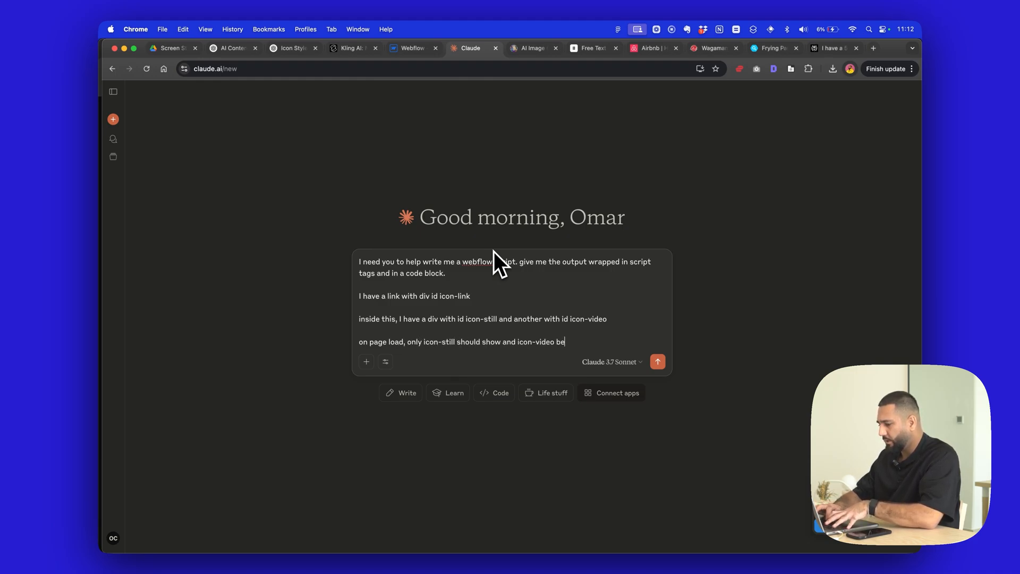
pyautogui.write(' hidden')
pyautogui.hotkey('shift', 'Return')
pyautogui.hotkey('shift', 'Return')
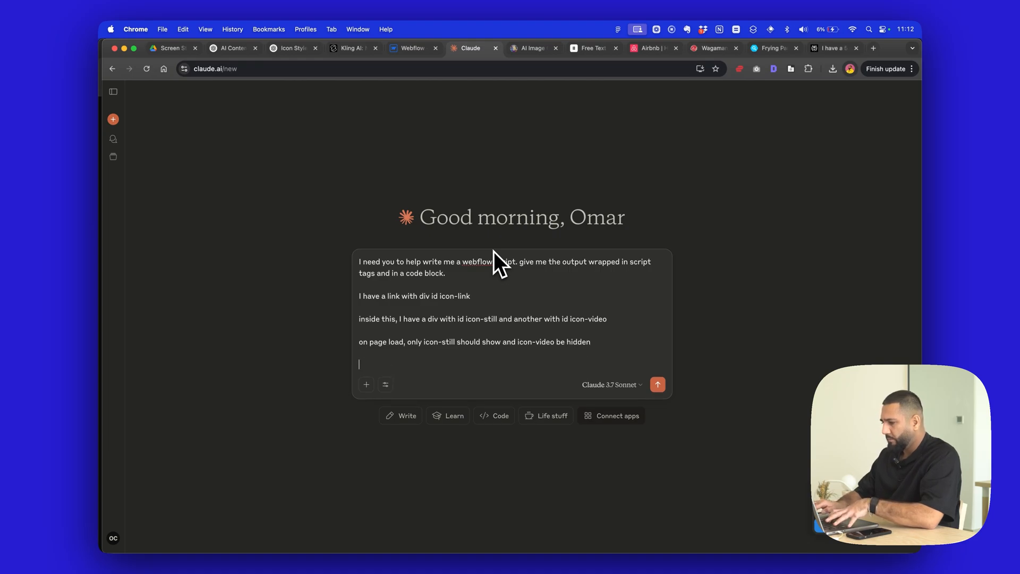
# - Add the paragraph "when i click on the icon-link, i want the icon-still to hide and icon-video to show" to the prompt
pyautogui.write('when i click on t')
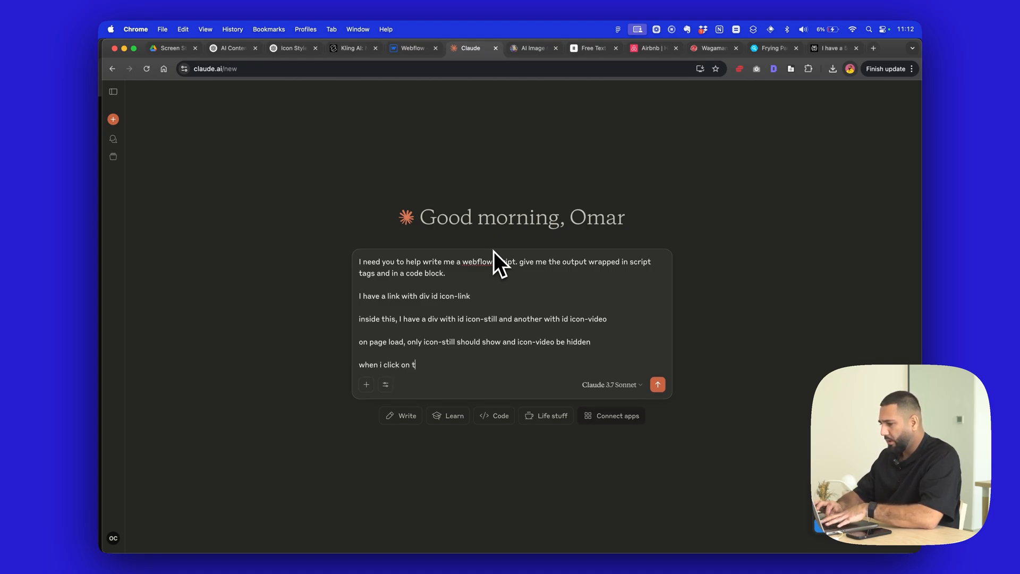
pyautogui.write('he icon-link,')
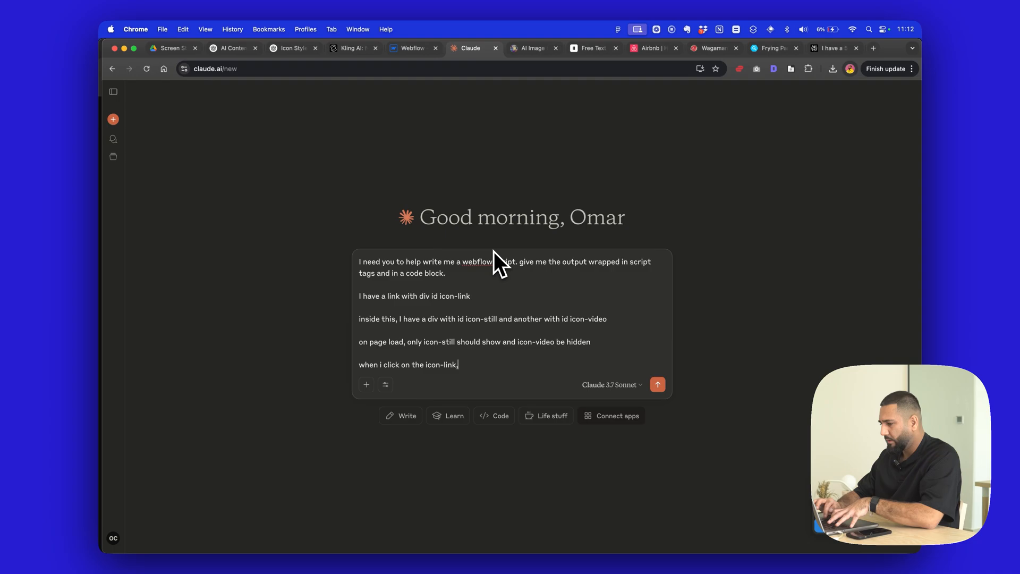
pyautogui.write(' i want the icon-s')
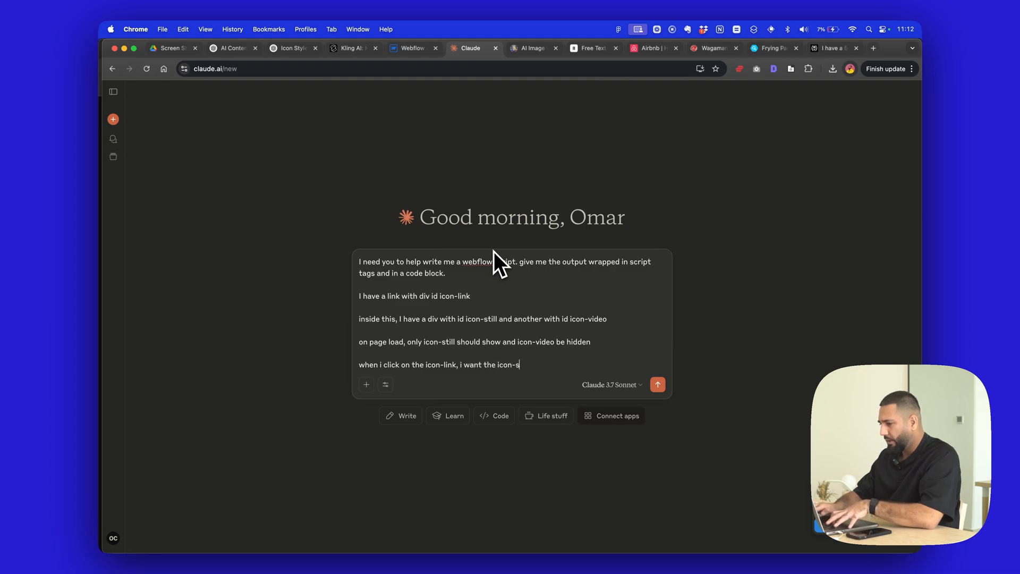
pyautogui.write('till to hide and ')
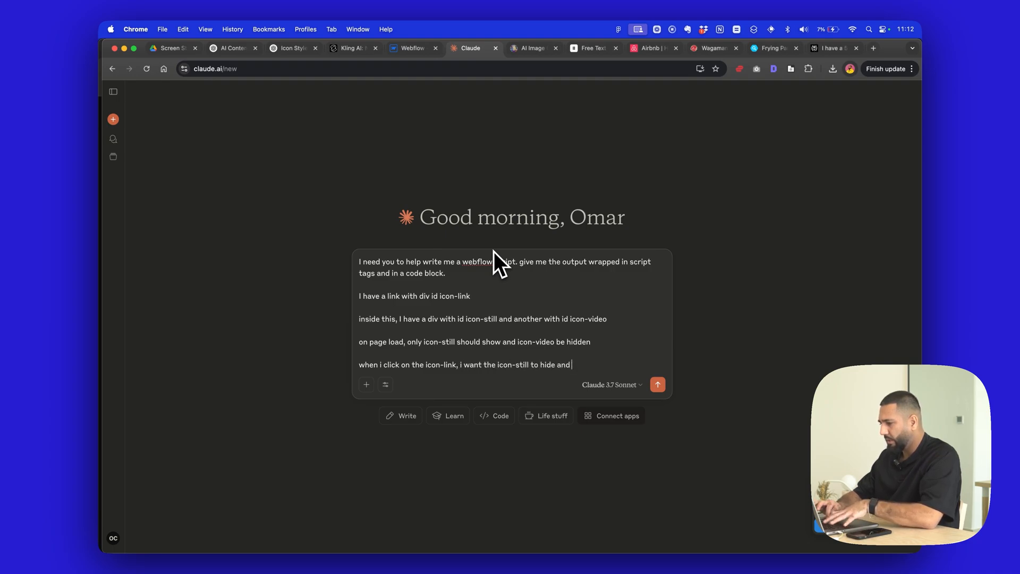
pyautogui.write('icon-video to sho')
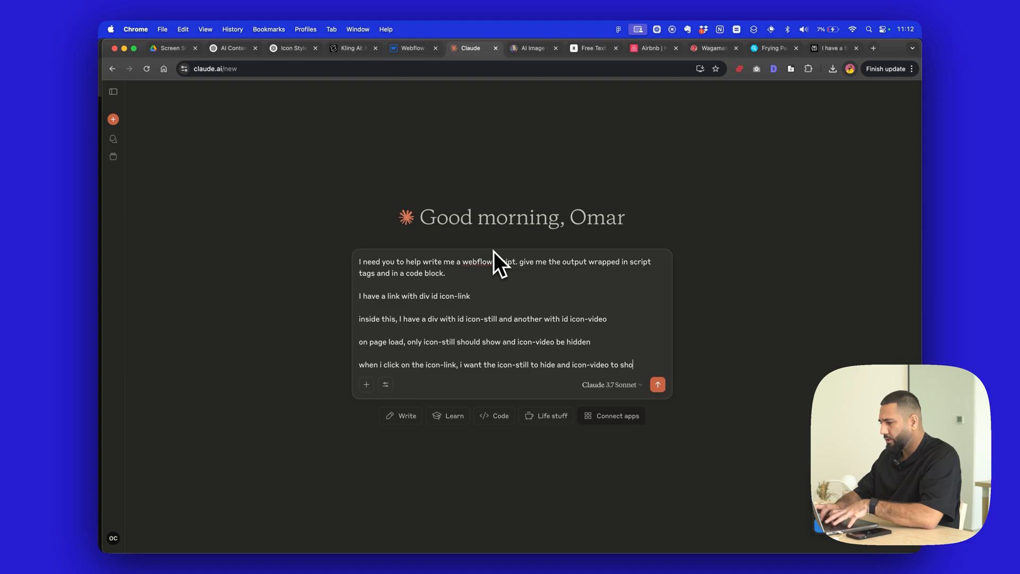
pyautogui.write('w')
pyautogui.hotkey('shift', 'Return')
pyautogui.hotkey('shift', 'Return')
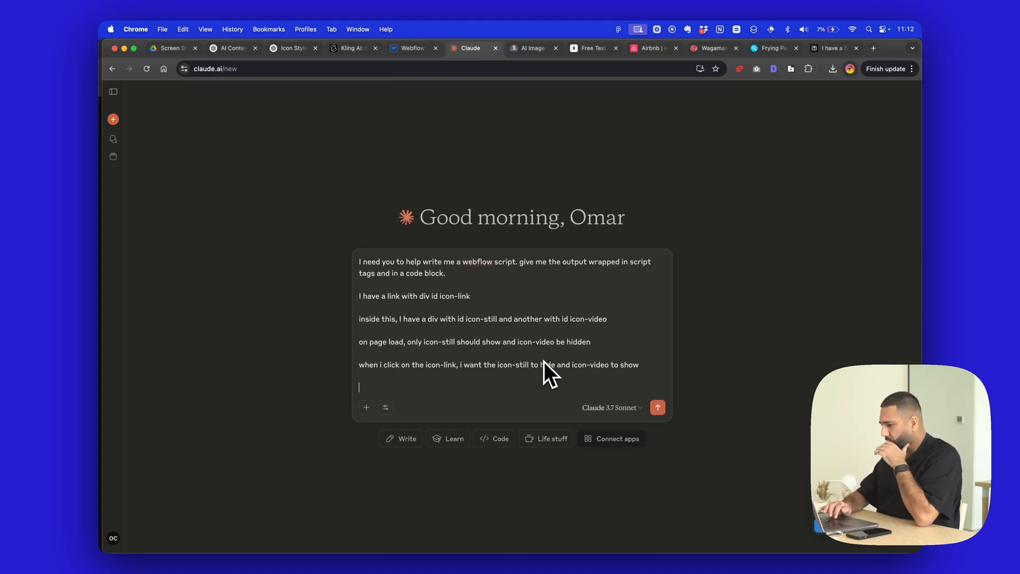
# - Add the paragraph "video should play from the start when the icon-link is clicked and it shows" to the prompt
pyautogui.write('vi')
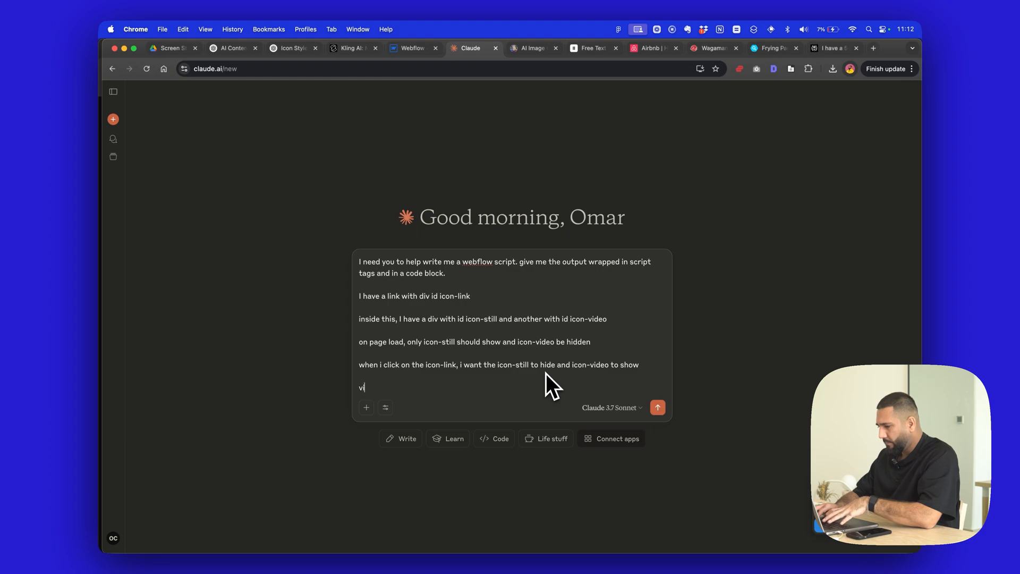
pyautogui.write('deo should play f')
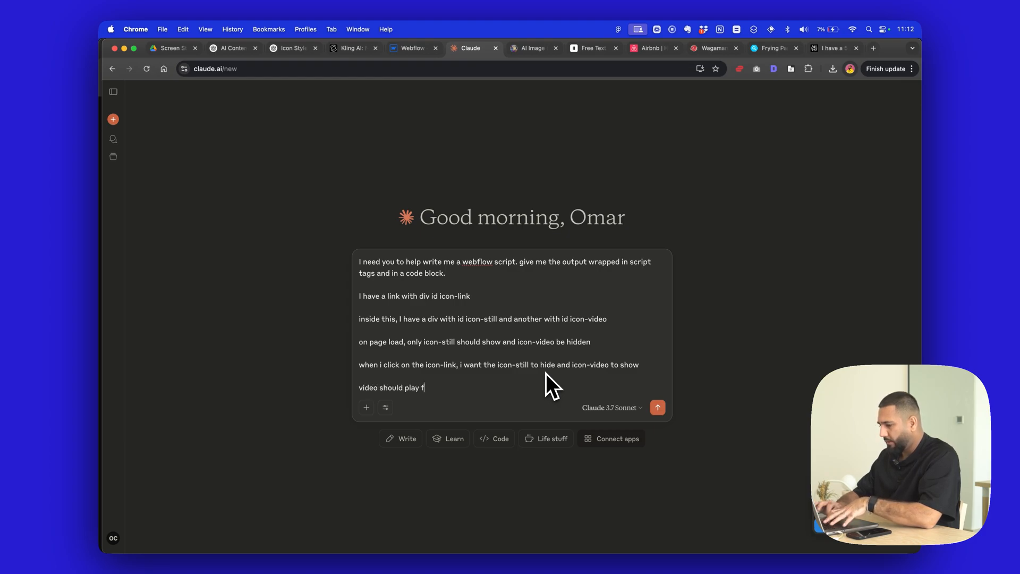
pyautogui.write('rom the stra')
pyautogui.press('BackSpace')
pyautogui.press('BackSpace')
pyautogui.press('BackSpace')
pyautogui.write('ta')
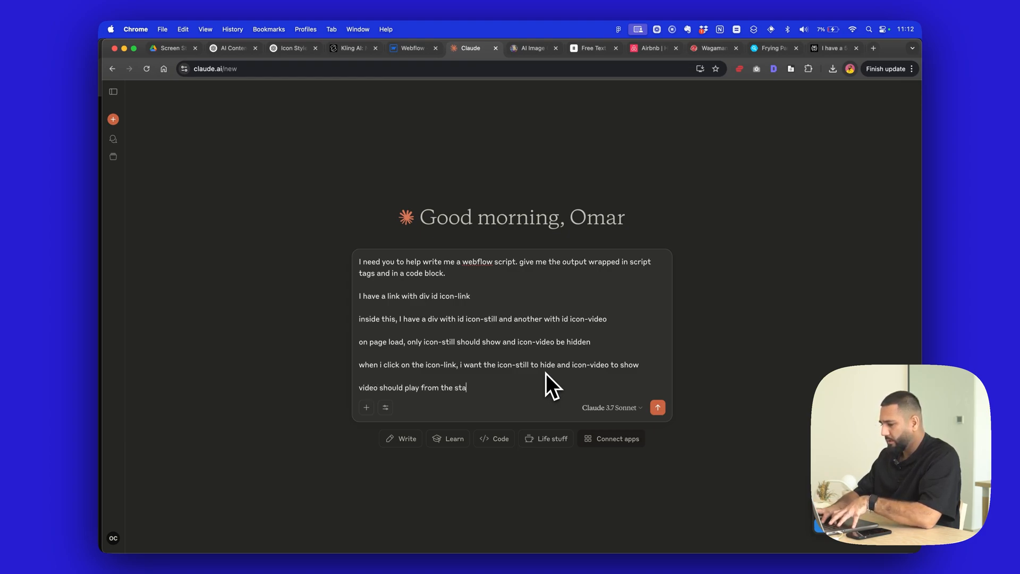
pyautogui.write('rt when the icon')
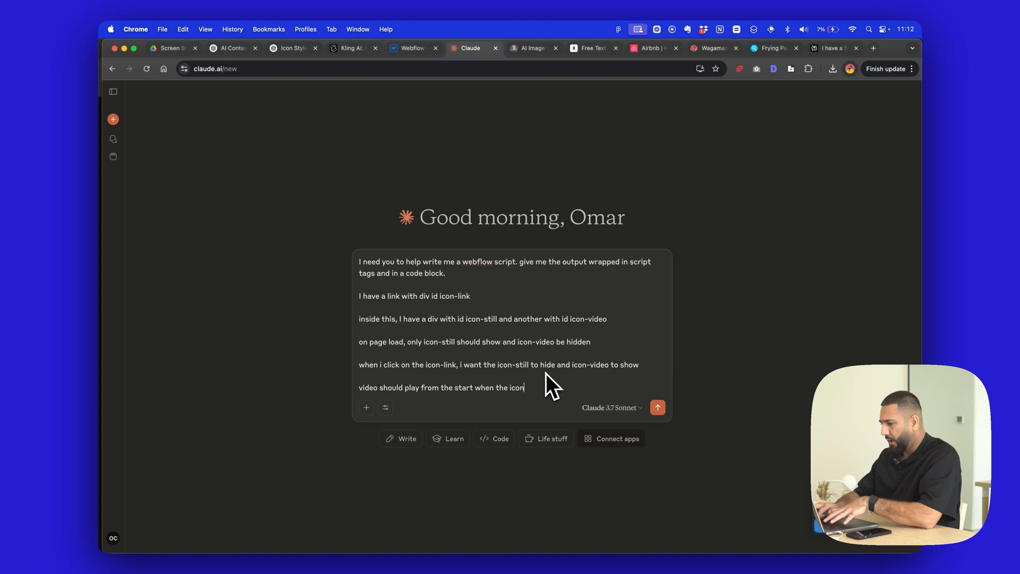
pyautogui.press('BackSpace')
pyautogui.press('BackSpace')
pyautogui.press('BackSpace')
pyautogui.press('BackSpace')
pyautogui.press('BackSpace')
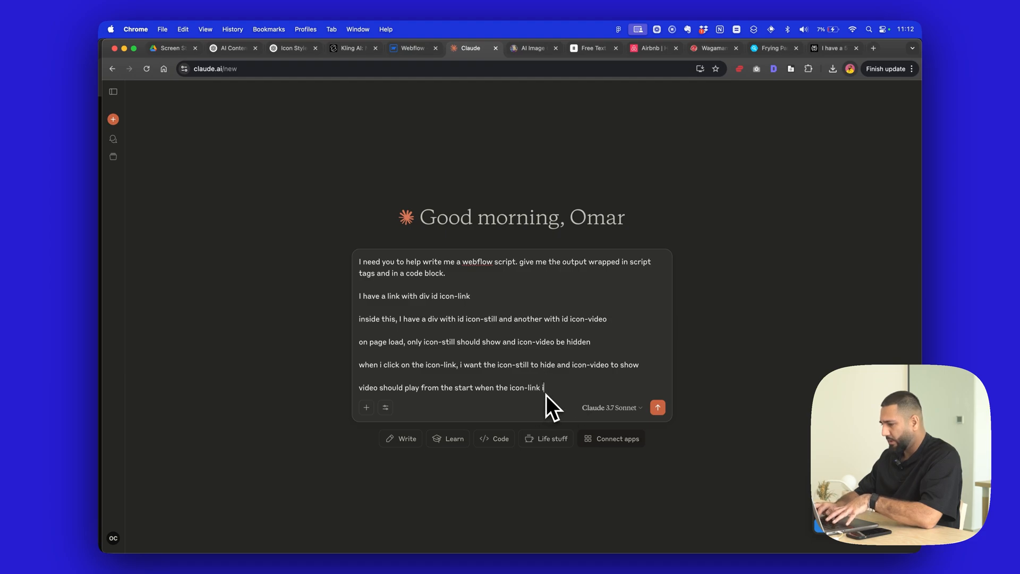
pyautogui.write('d and it shows')
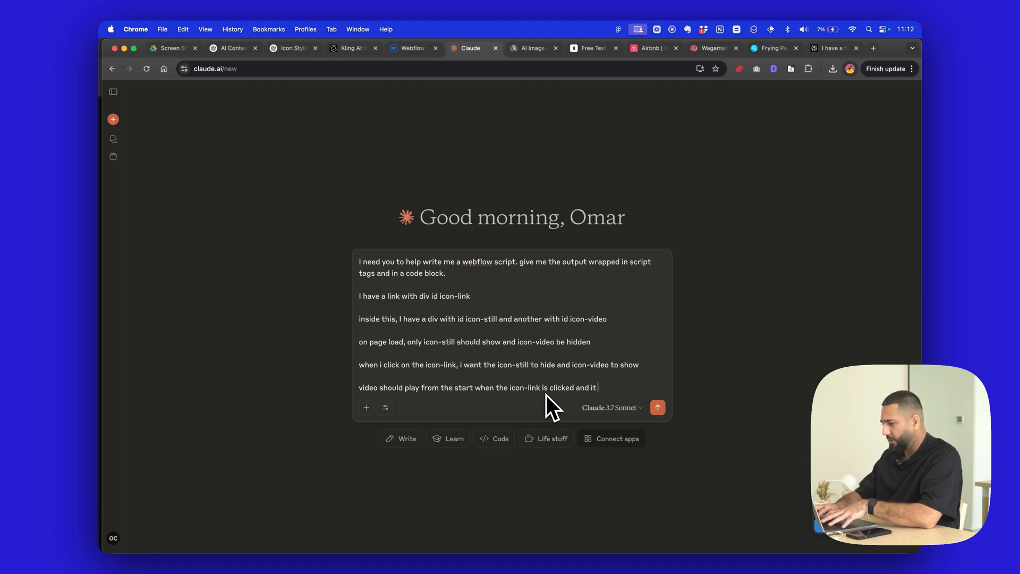
pyautogui.hotkey('shift', 'Return')
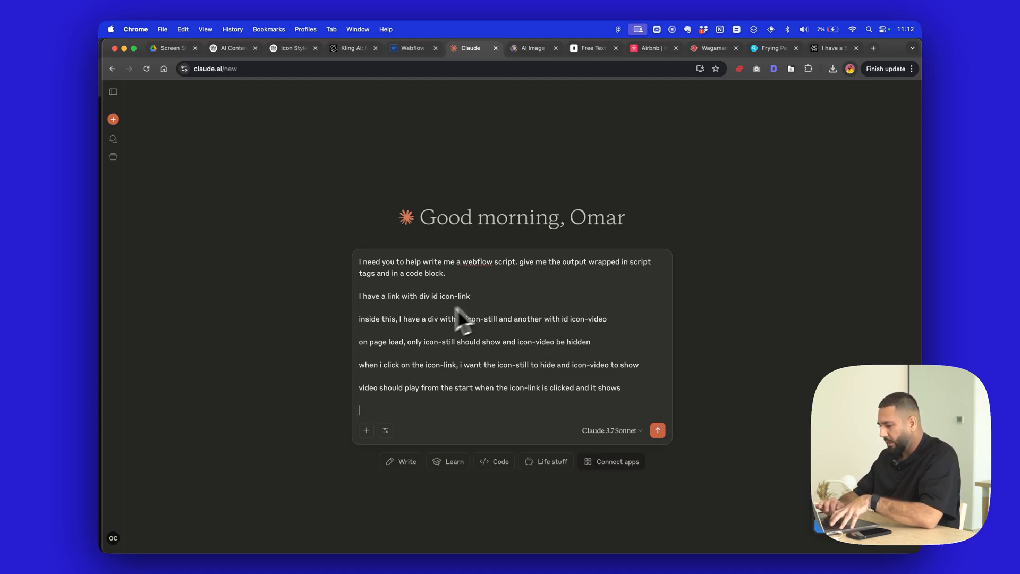
# - Review how Airbnb's Services and Experiences icons animate when selected, check the icon in Webflow, and return to Claude
pyautogui.click(651, 48)
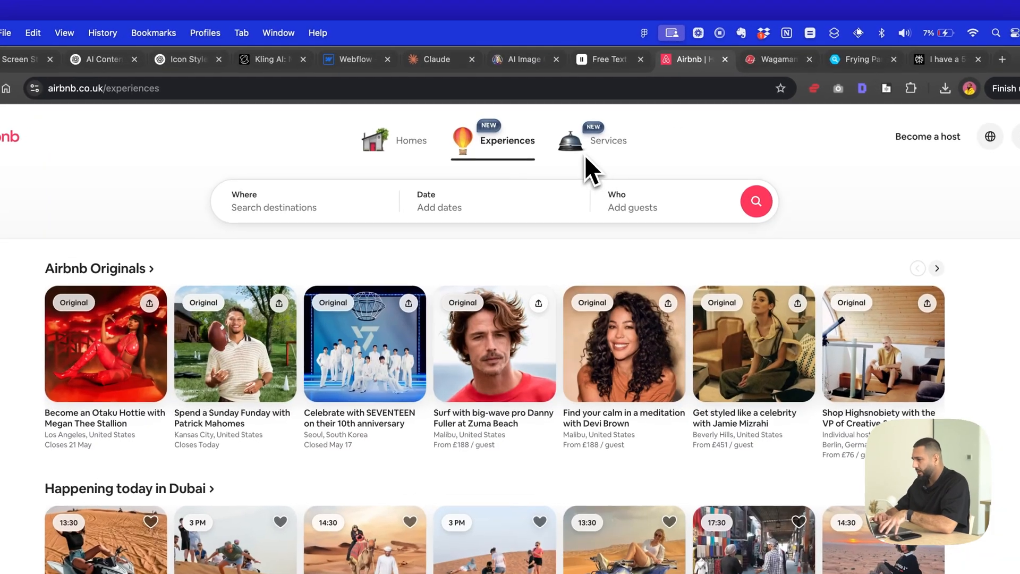
pyautogui.click(573, 151)
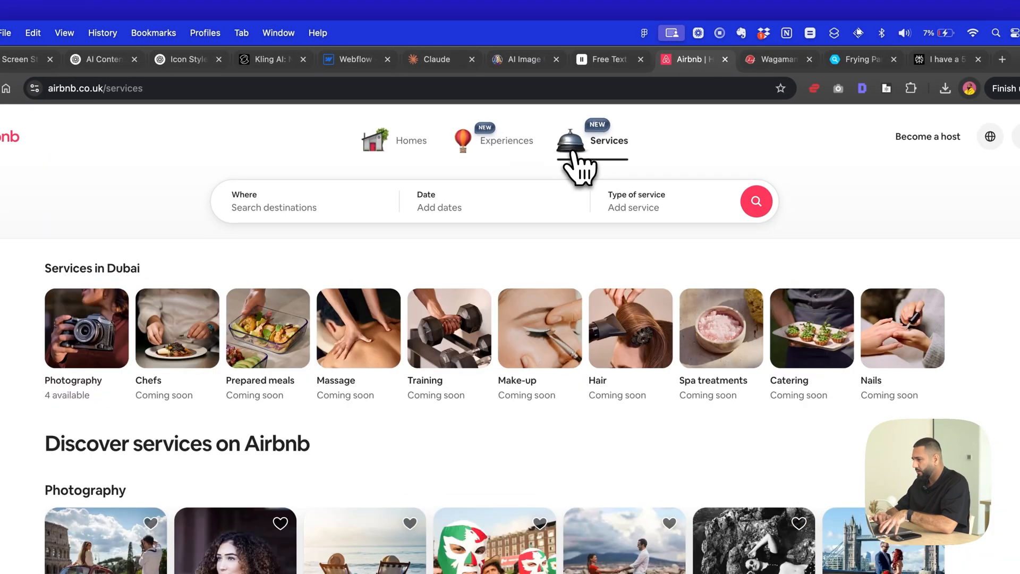
pyautogui.click(504, 149)
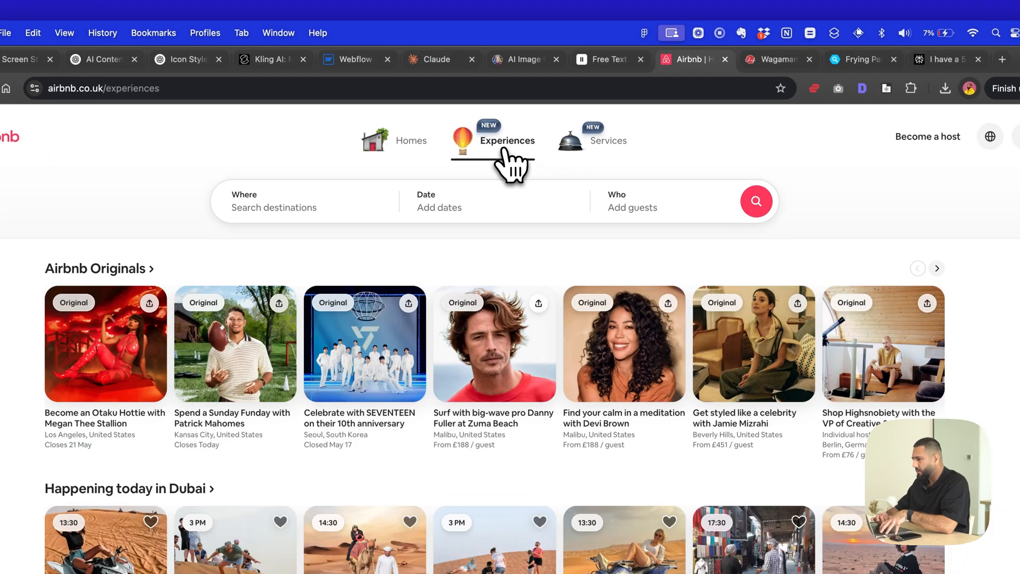
pyautogui.click(351, 61)
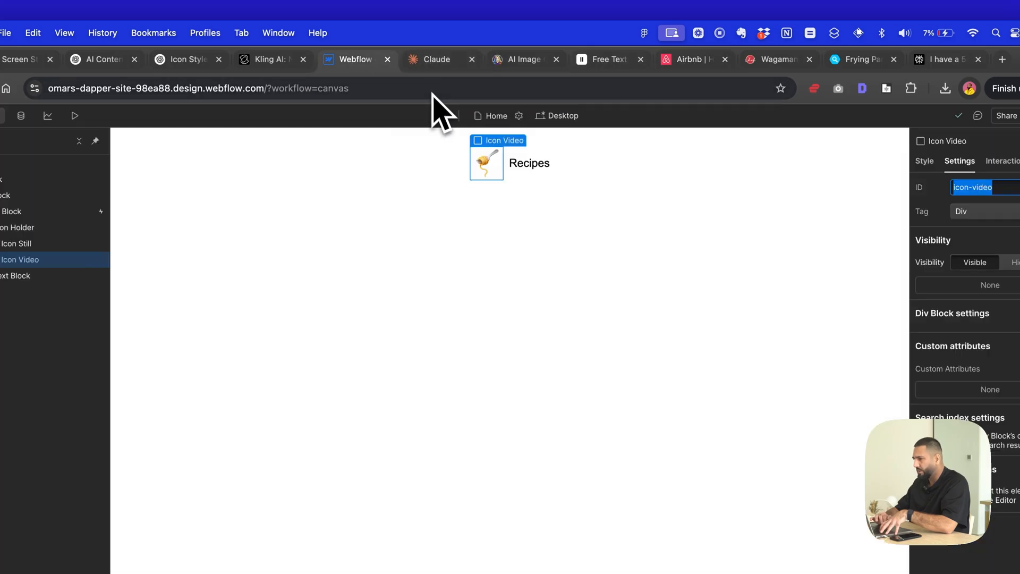
pyautogui.click(433, 59)
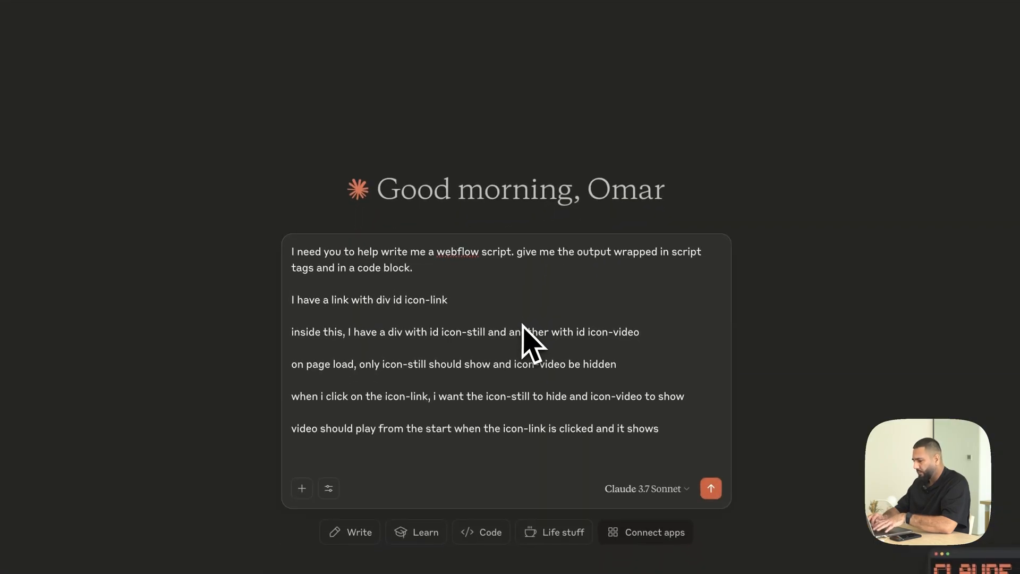
# - Add the paragraph "the video should show for 3 seconds and then hide again and the icon-still should show" to the prompt
pyautogui.write('the video shou')
pyautogui.press('BackSpace')
pyautogui.write('ould show for 3 secon')
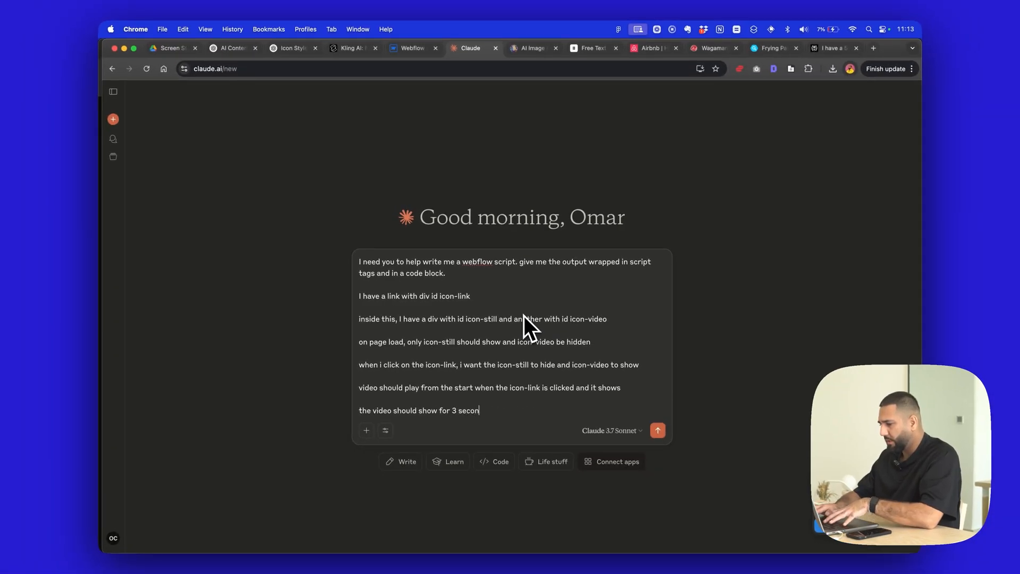
pyautogui.write('ds and then hide again')
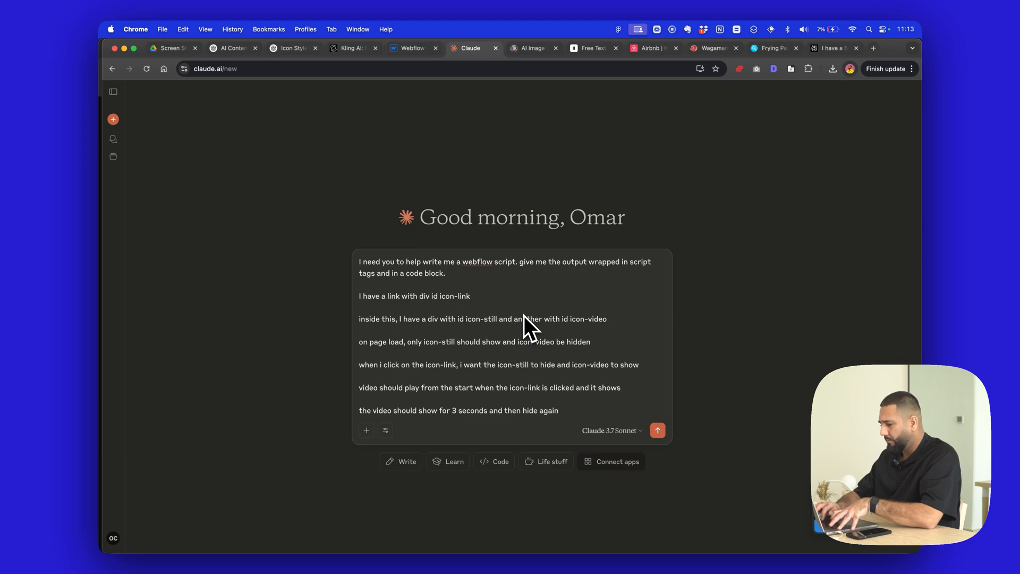
pyautogui.write(' and the i')
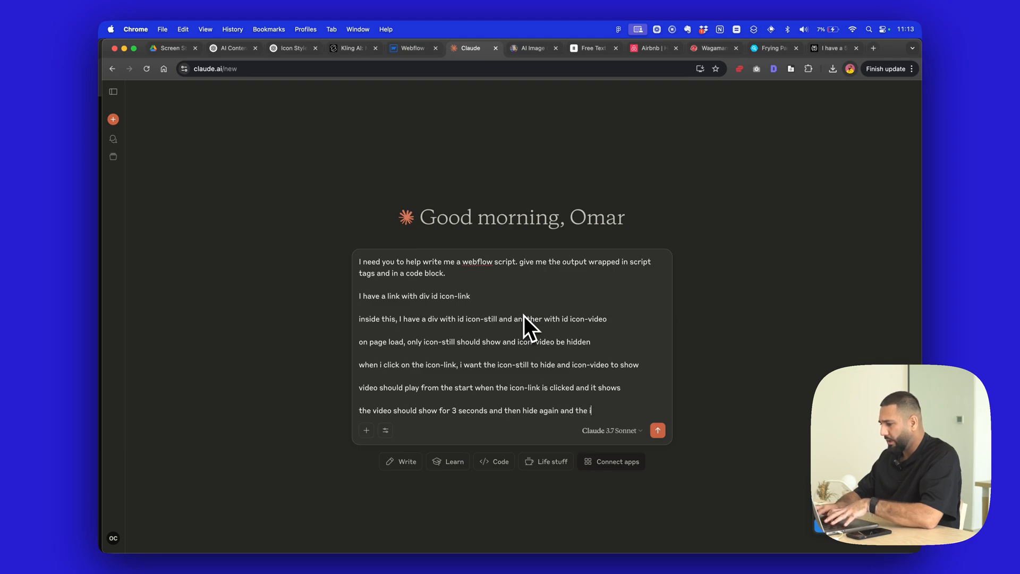
pyautogui.write('con-still shoulfd')
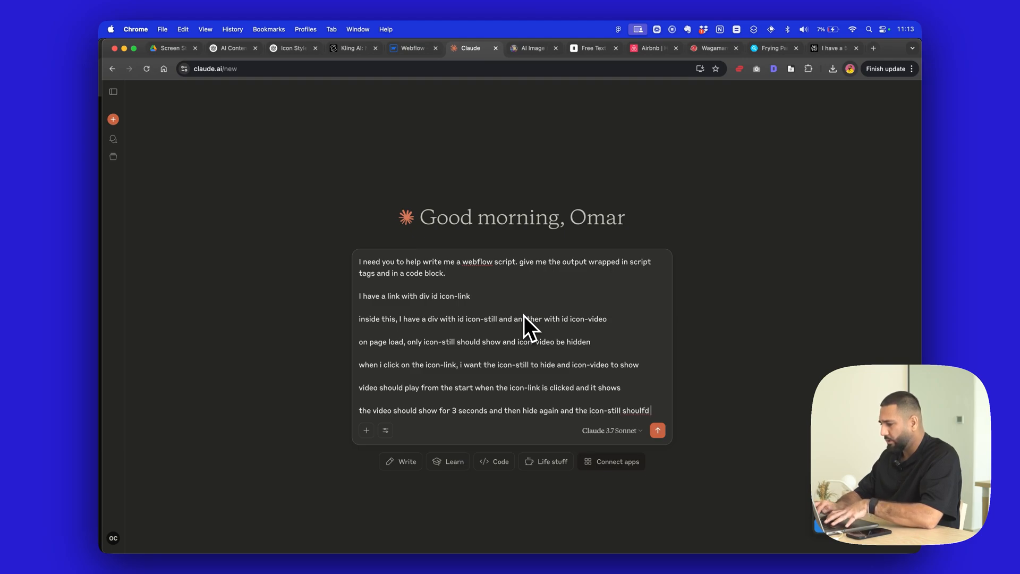
pyautogui.press('BackSpace')
pyautogui.press('BackSpace')
pyautogui.press('BackSpace')
pyautogui.write('d show')
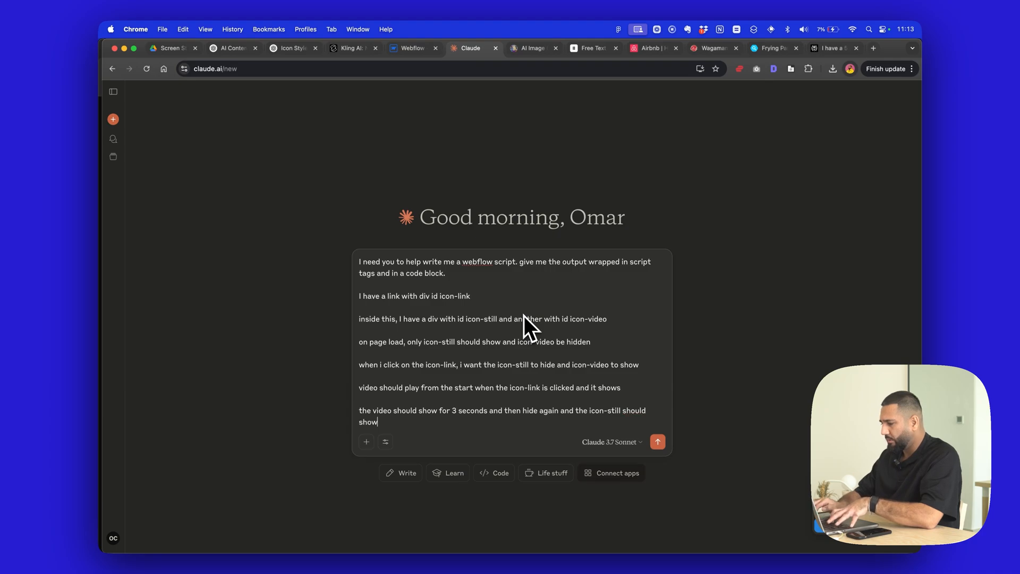
pyautogui.hotkey('shift', 'Return')
pyautogui.hotkey('shift', 'Return')
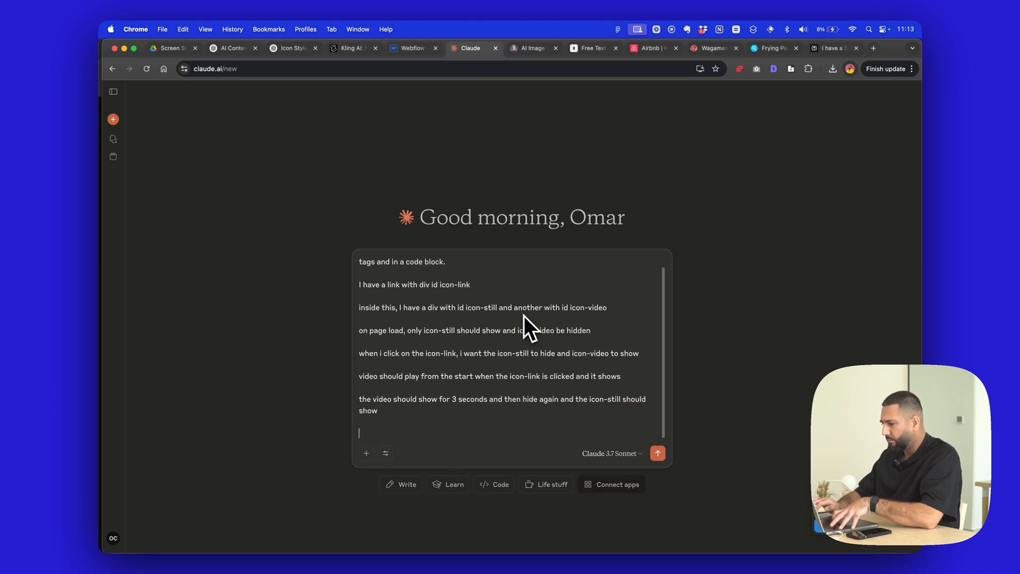
# - Add the line "everytime the icon-link is clicked this behaviour should happen" and submit the prompt
pyautogui.write('everytime')
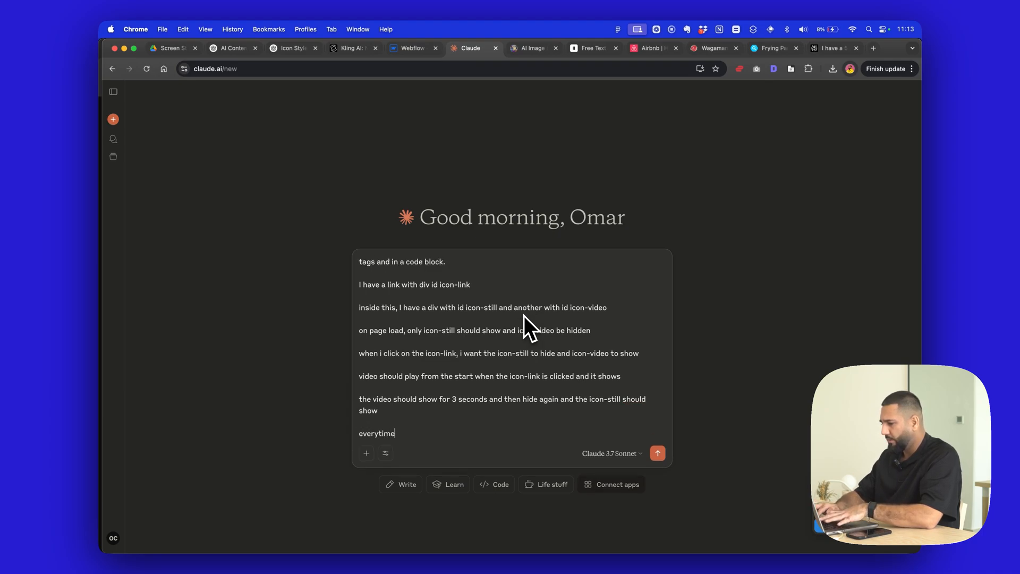
pyautogui.write(' the icon-li')
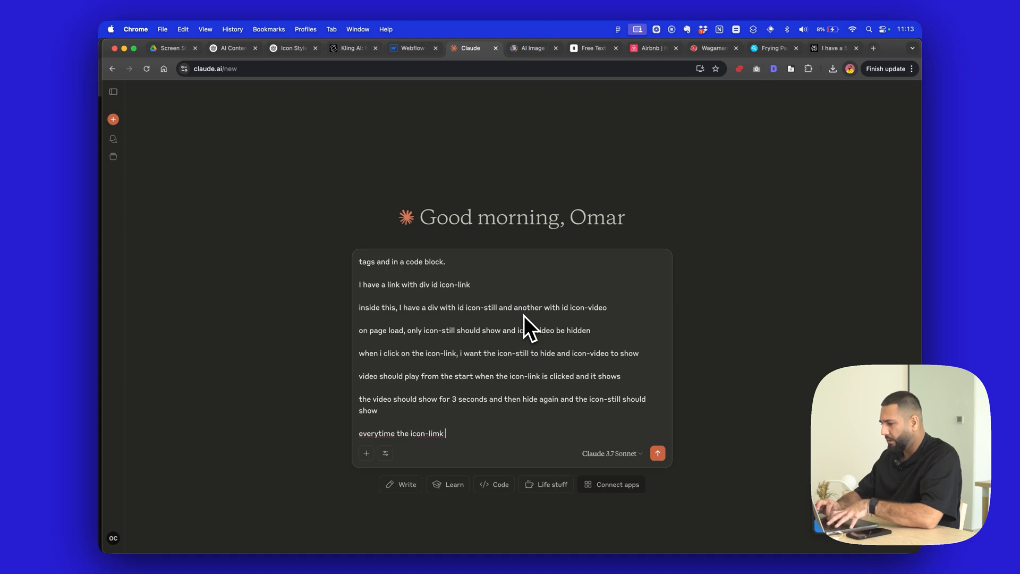
pyautogui.write('nk is clicked this')
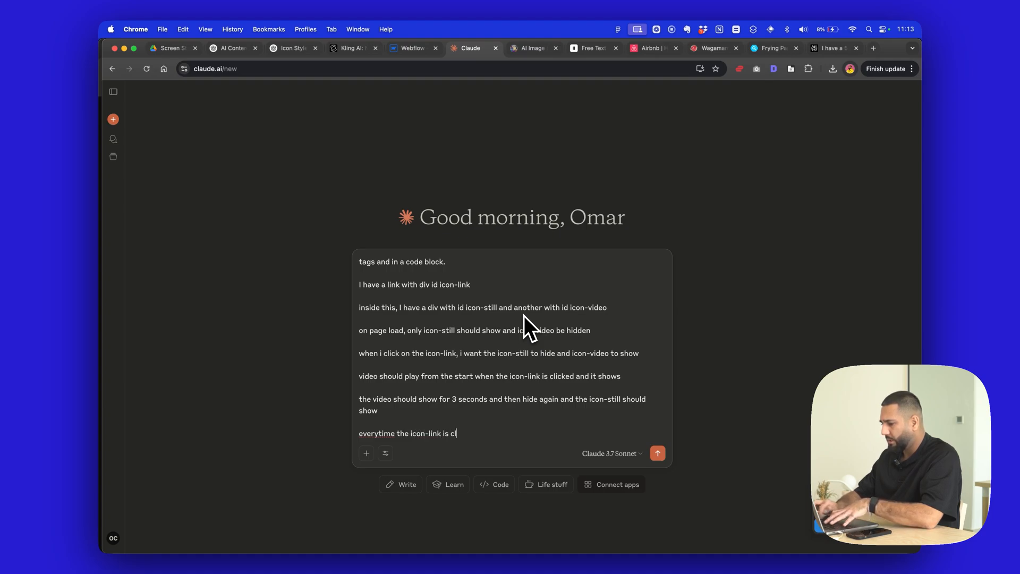
pyautogui.press('BackSpace')
pyautogui.press('BackSpace')
pyautogui.press('BackSpace')
pyautogui.press('BackSpace')
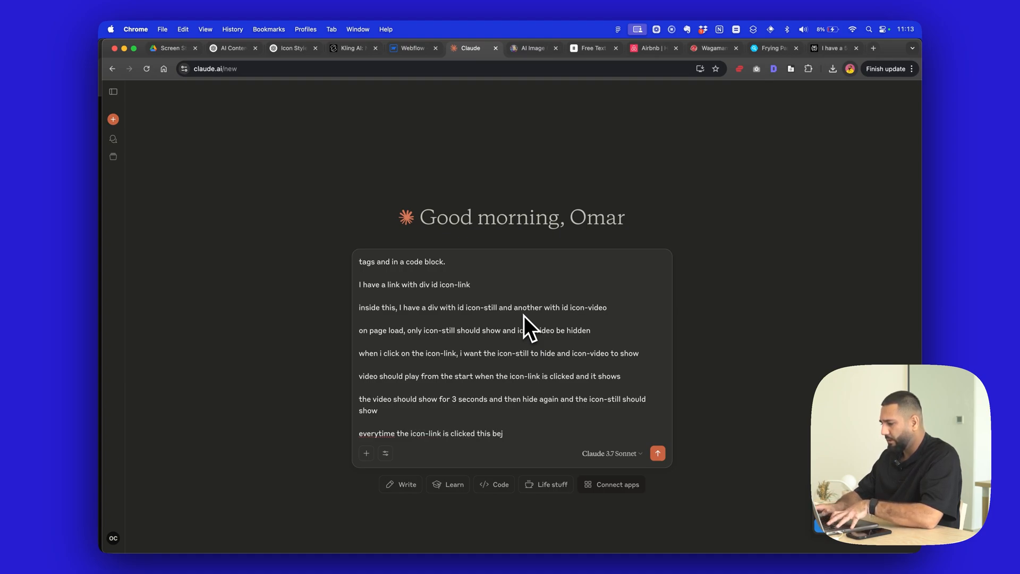
pyautogui.write('haviour should ')
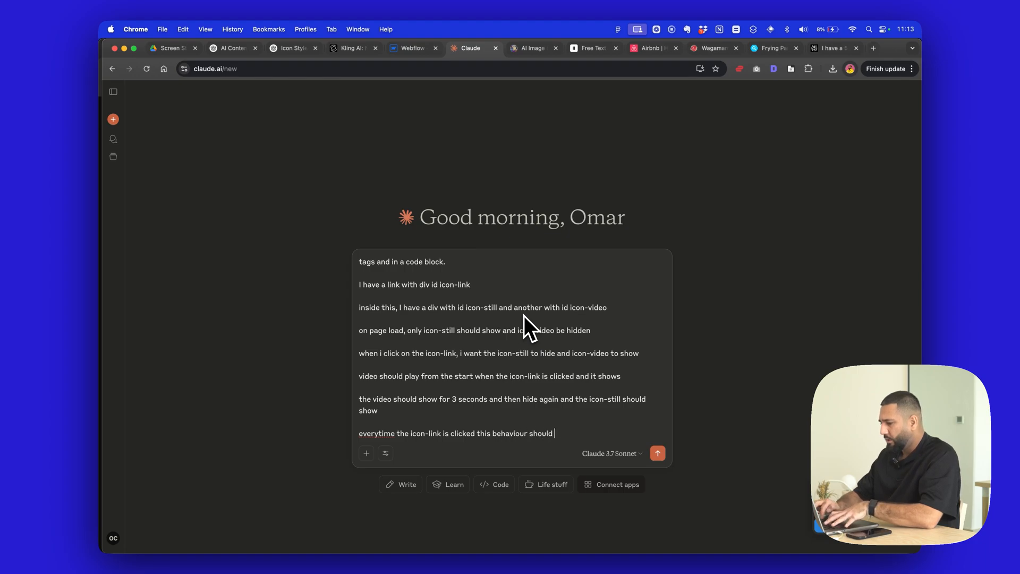
pyautogui.write('happen')
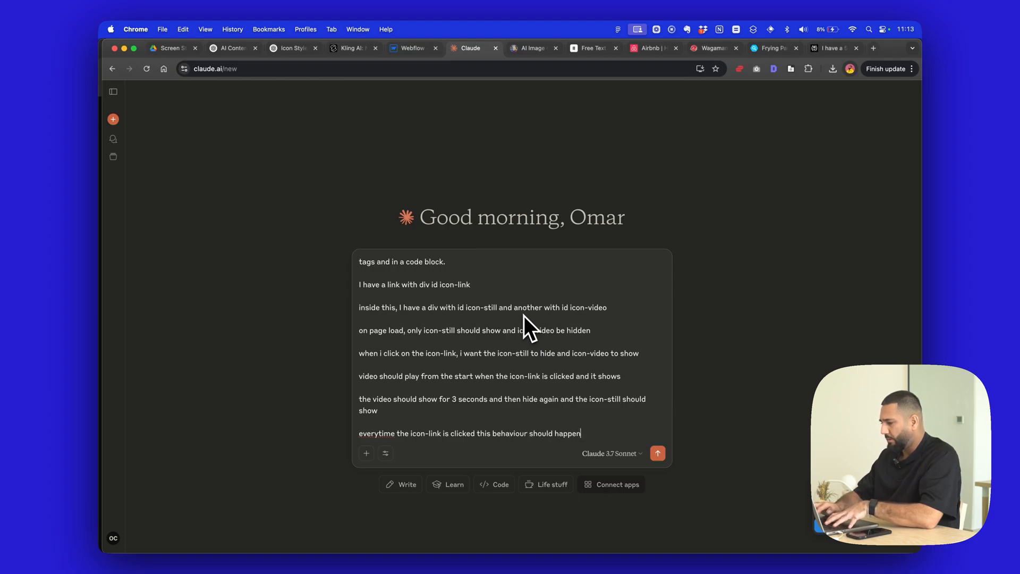
pyautogui.press('Return')
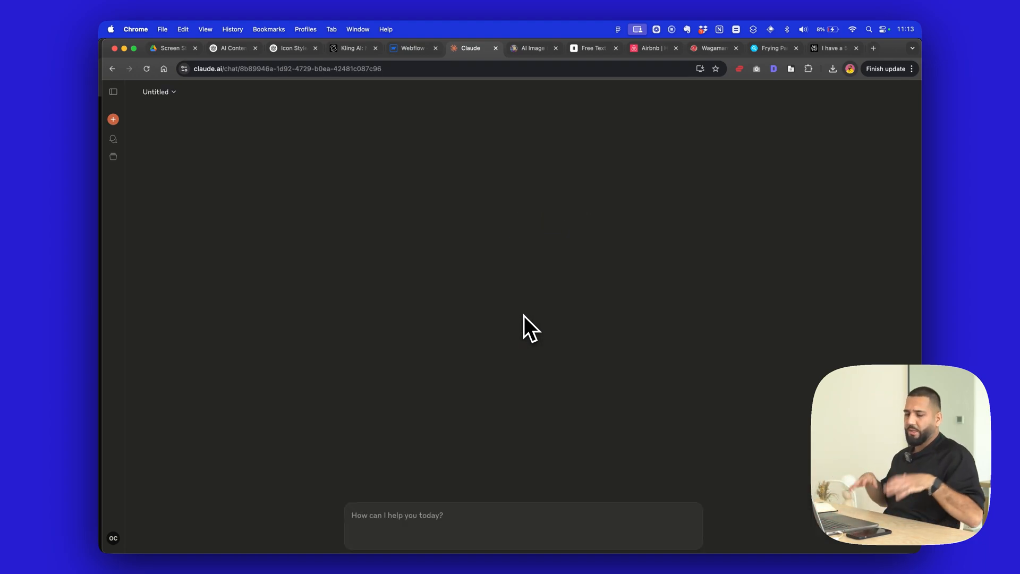
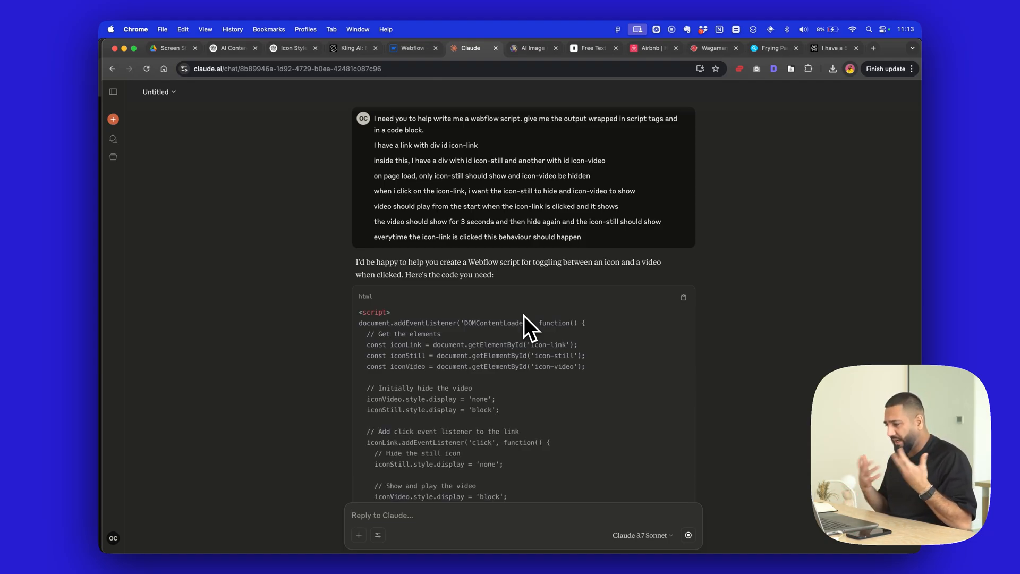
# - Review the script Claude generates for the icon toggle and copy the whole code block
pyautogui.scroll(-5, 312, 266)
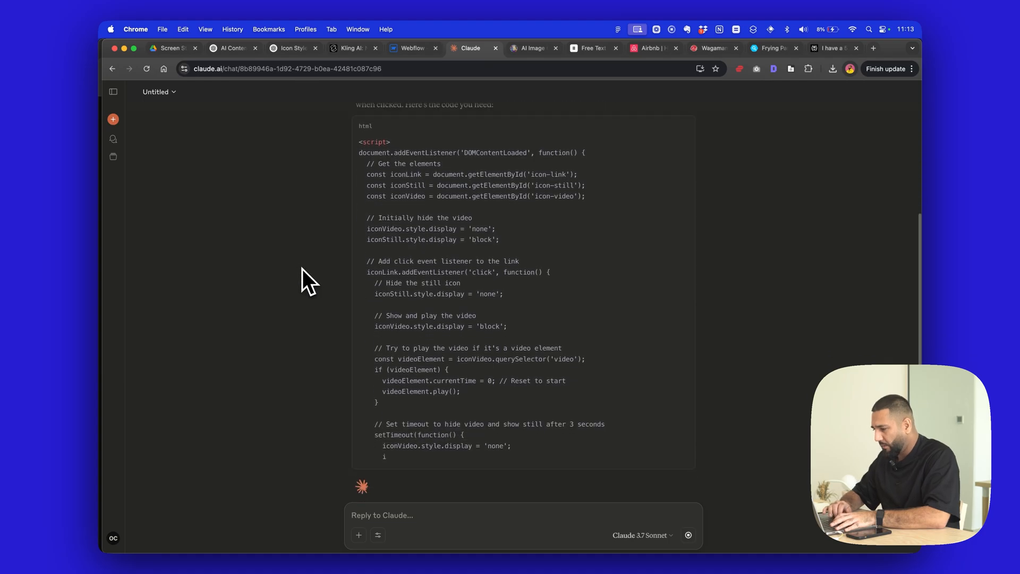
pyautogui.scroll(1, 300, 274)
pyautogui.click(413, 48)
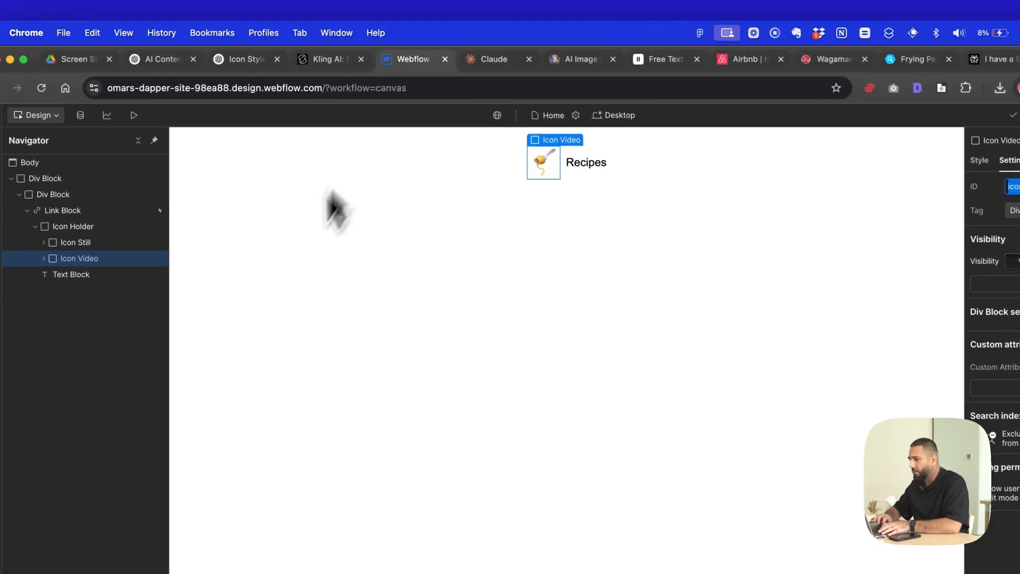
pyautogui.click(494, 60)
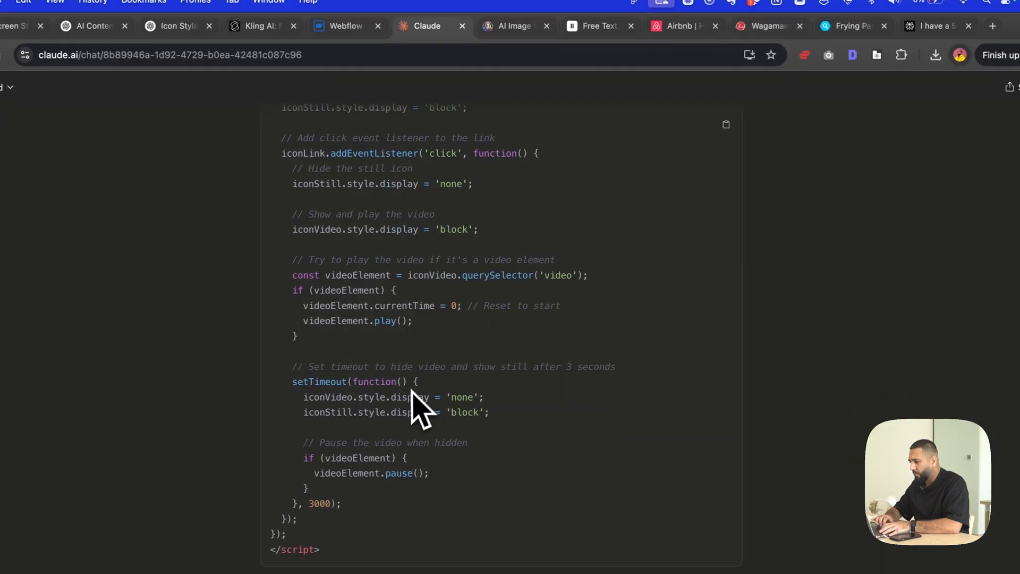
pyautogui.scroll(2, 412, 409)
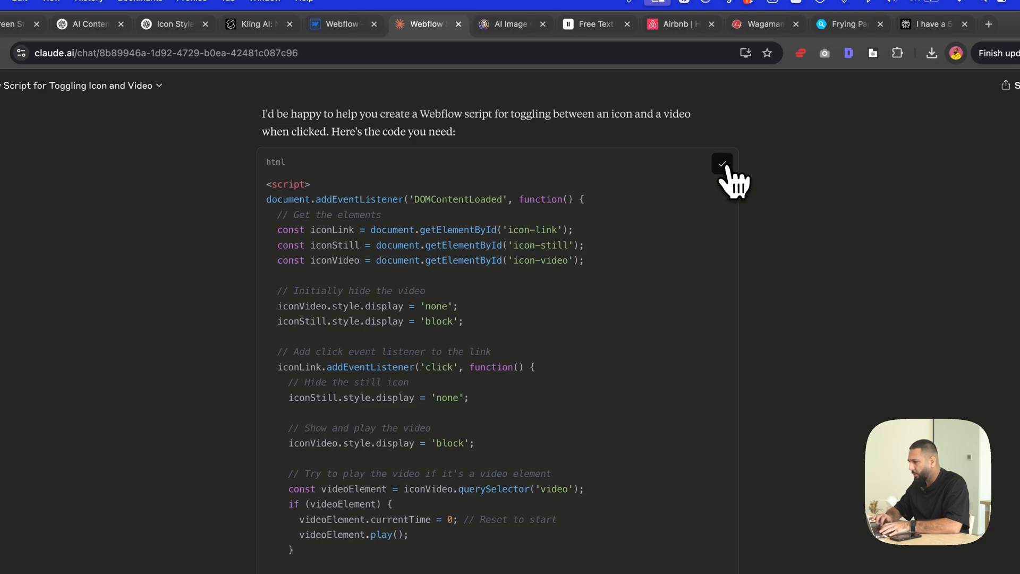
# - Switch to Webflow and paste the copied script into the Home page's custom code inside the <head> tag
pyautogui.click(341, 24)
pyautogui.click(277, 159)
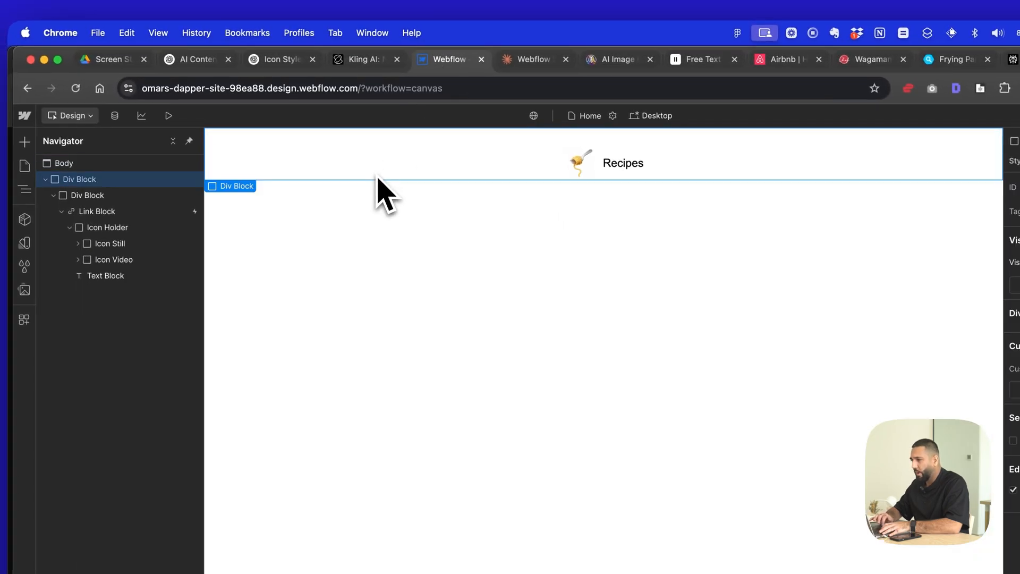
pyautogui.click(24, 165)
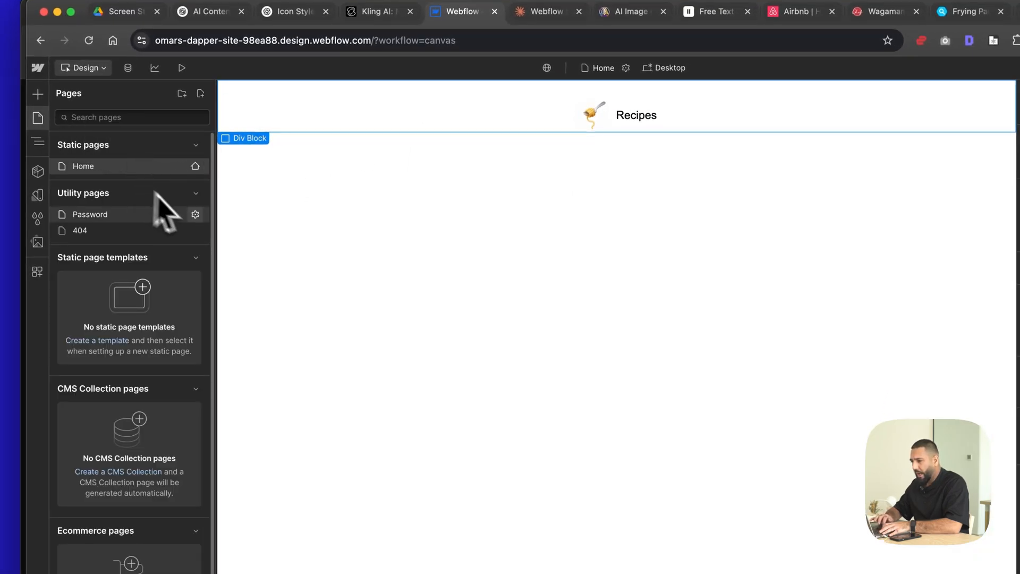
pyautogui.click(196, 166)
pyautogui.scroll(-10, 303, 380)
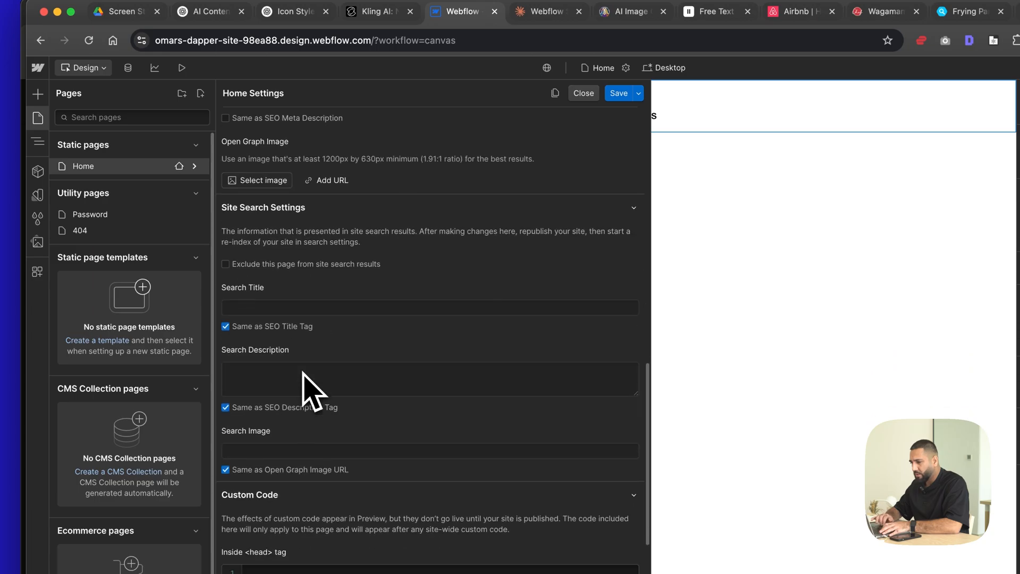
pyautogui.scroll(-10, 310, 390)
pyautogui.click(298, 200)
pyautogui.press('super+v')
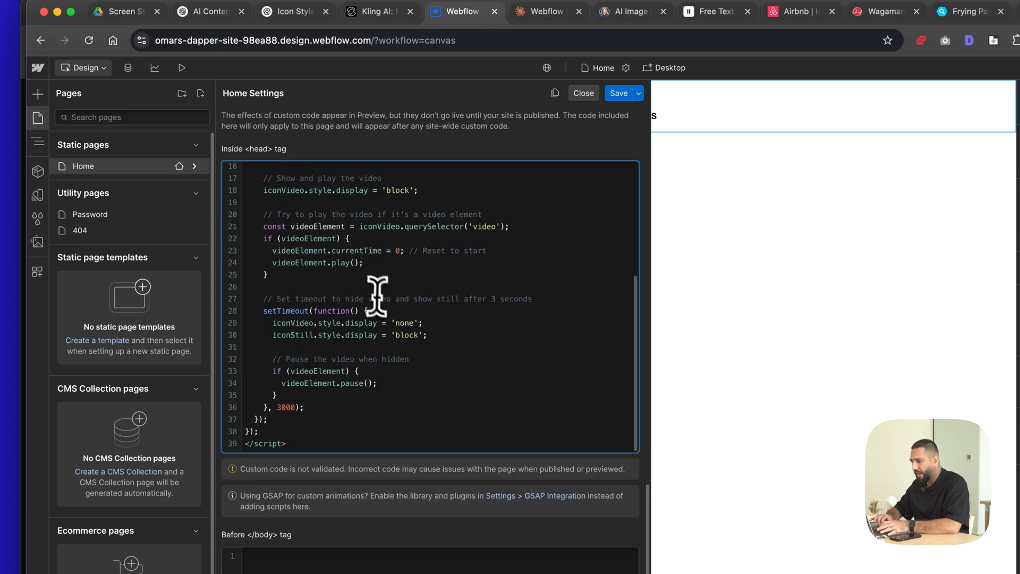
# - Check the icon-link, icon-still and icon-video element lines in the pasted script
pyautogui.scroll(8, 377, 295)
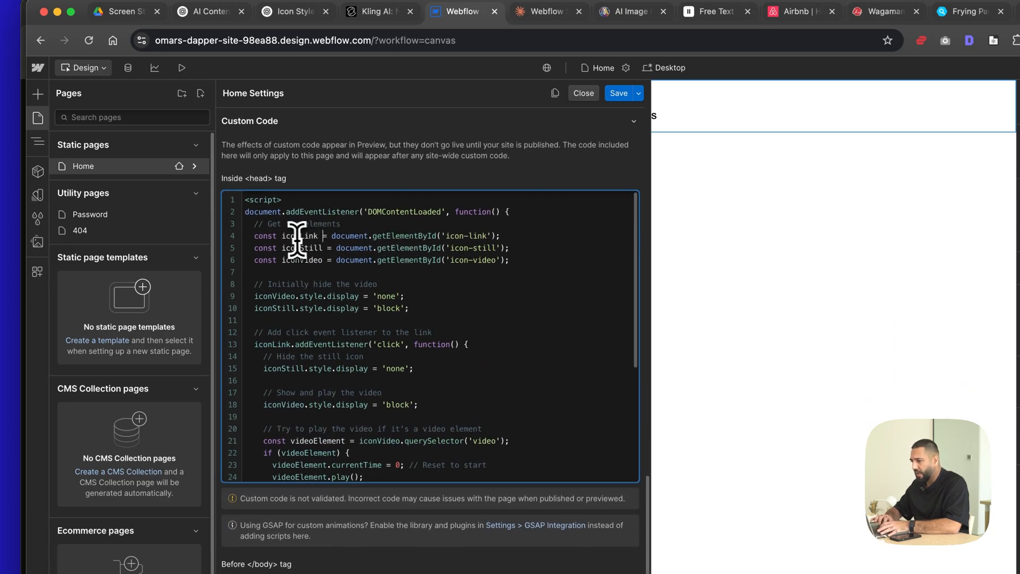
pyautogui.moveTo(296, 236); pyautogui.dragTo(520, 262)
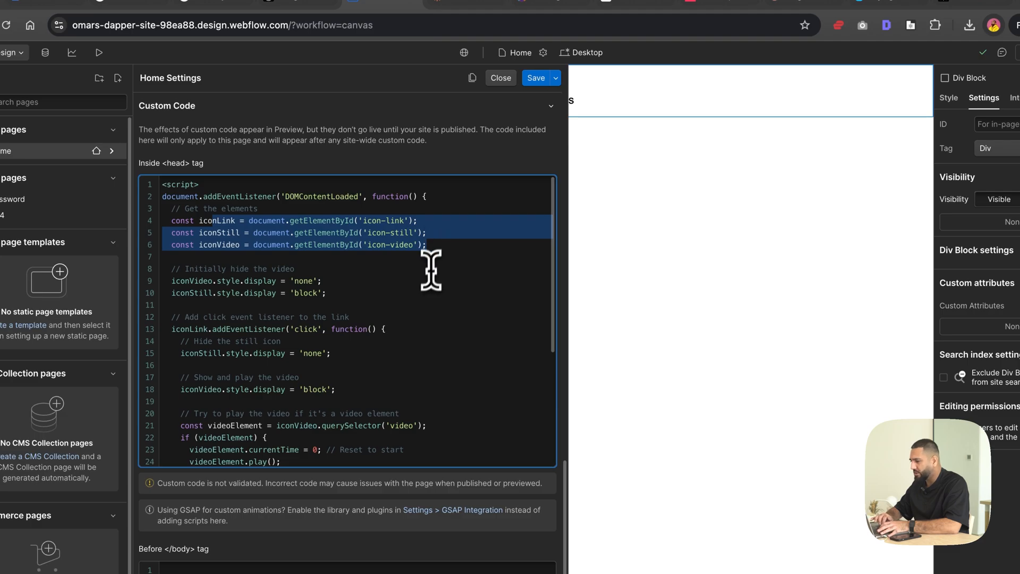
pyautogui.scroll(-5, 431, 271)
pyautogui.scroll(5, 510, 281)
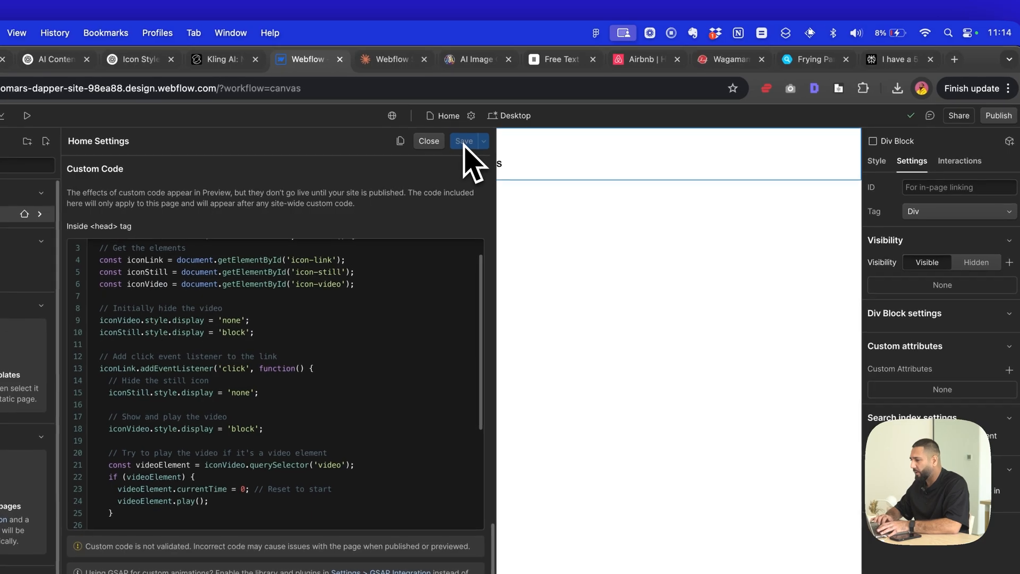
# - Save the Home page settings and publish the site to the staging domain
pyautogui.click(524, 108)
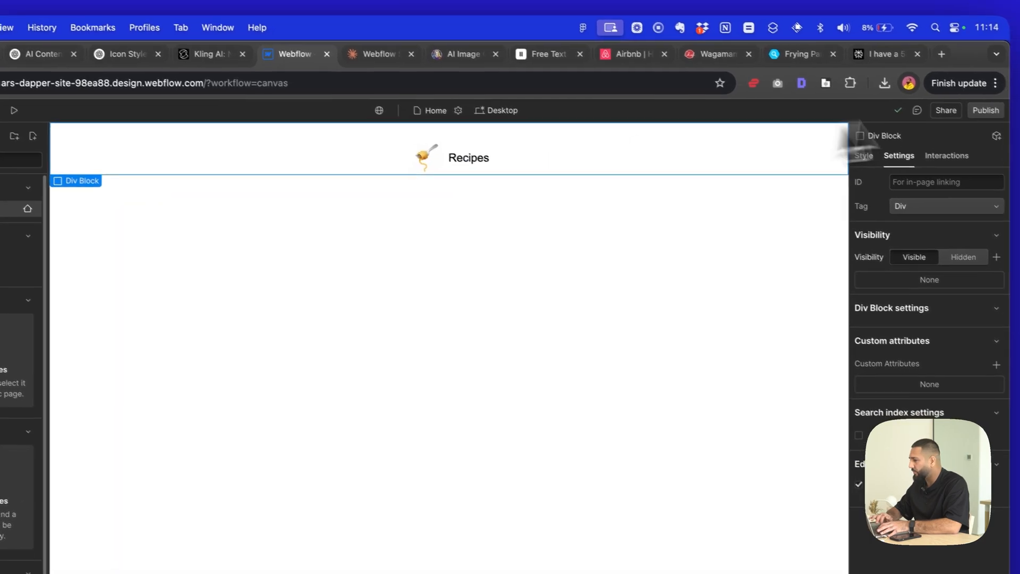
pyautogui.click(985, 110)
pyautogui.click(951, 290)
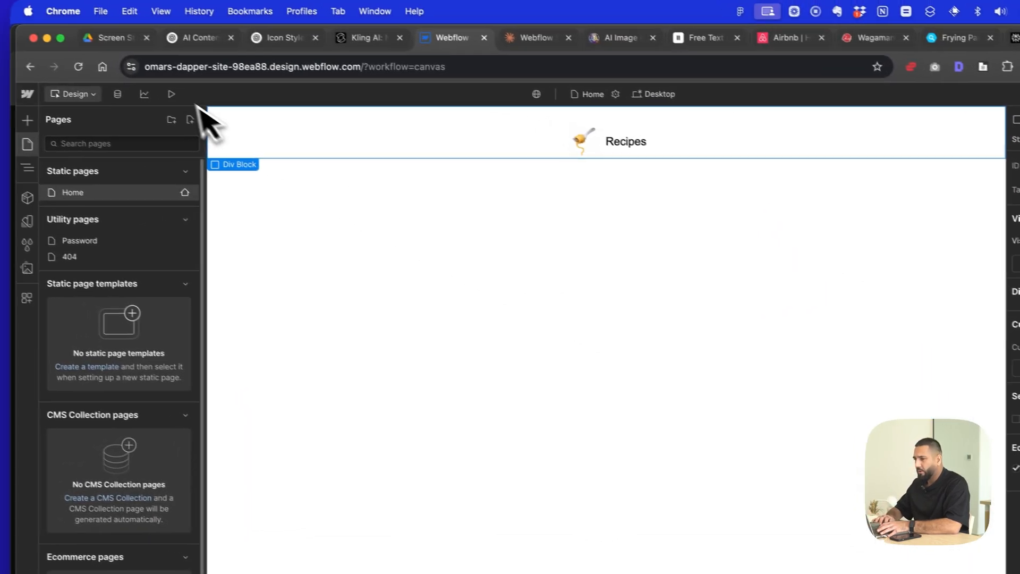
# - Preview the Home page with custom code enabled and glance at Claude's script
pyautogui.click(4, 105)
pyautogui.click(55, 542)
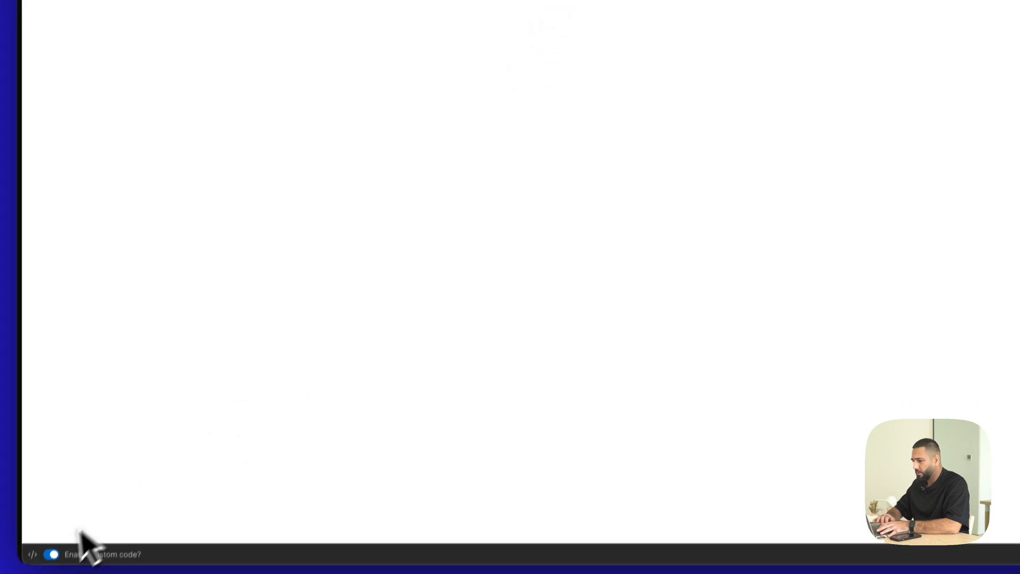
pyautogui.click(487, 2)
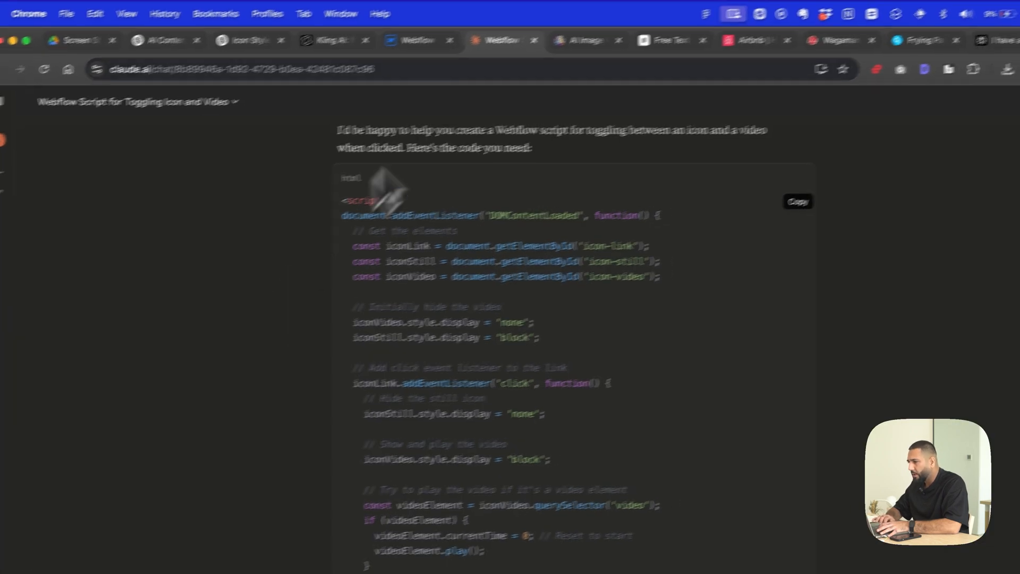
pyautogui.click(425, 59)
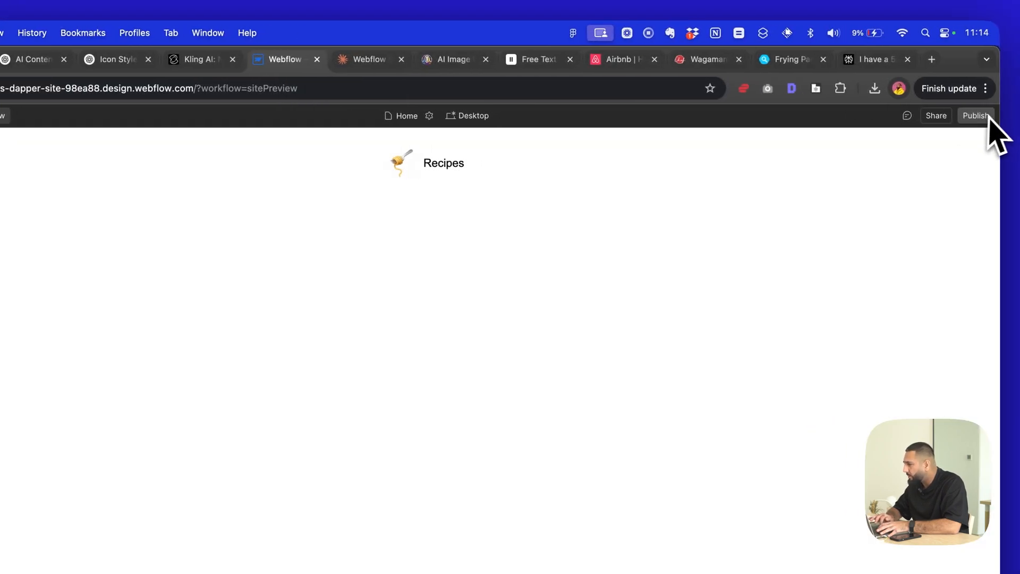
# - Leave the preview and open the published staging site
pyautogui.click(35, 116)
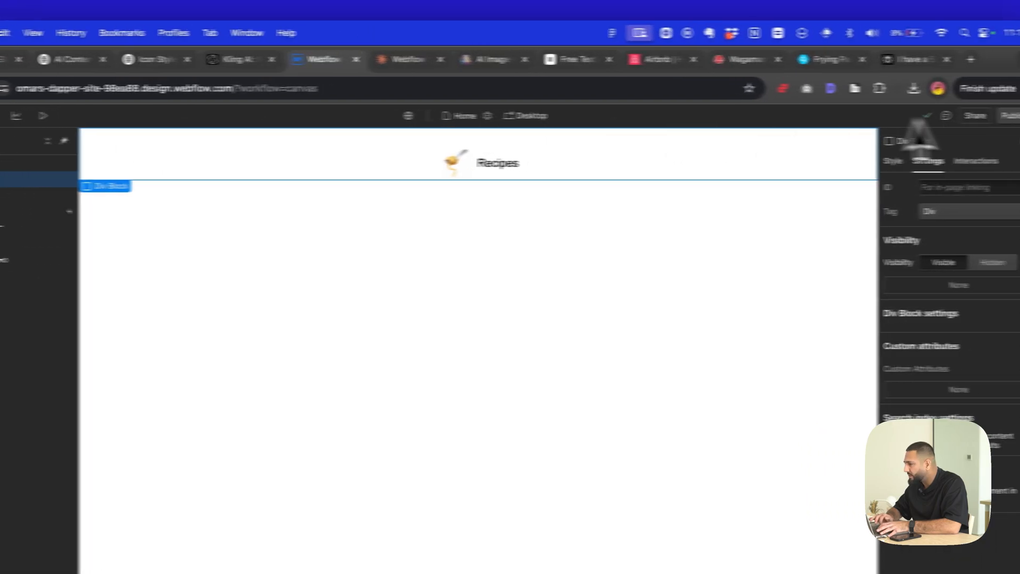
pyautogui.click(1009, 116)
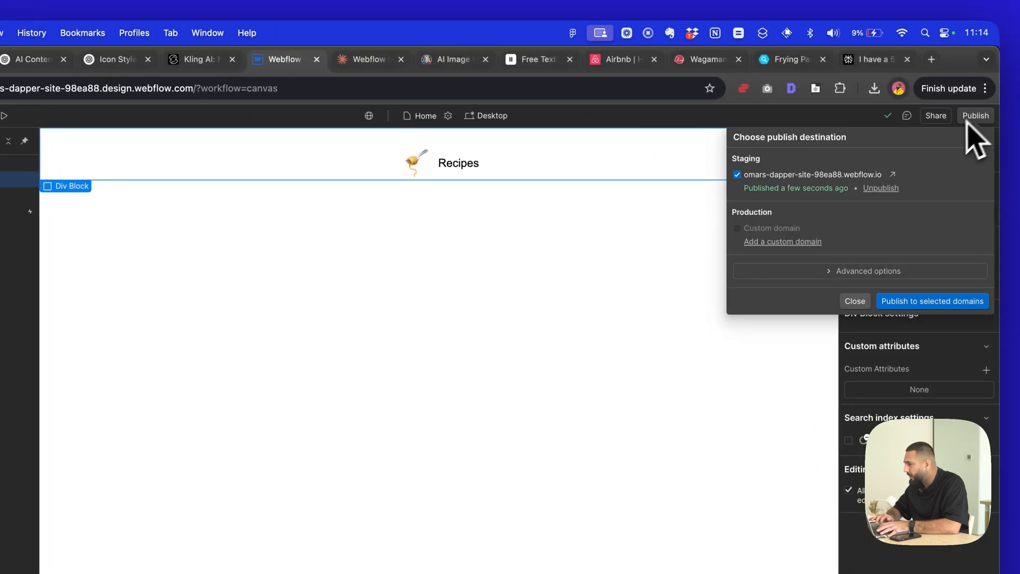
pyautogui.click(931, 182)
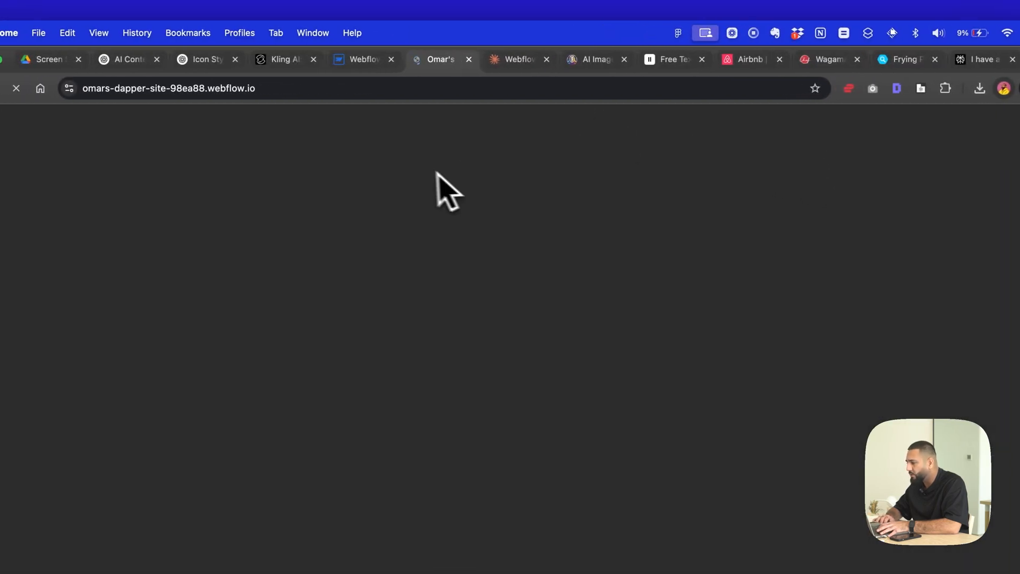
# - Back in the Webflow designer, set the Link Block's font size to 3 em
pyautogui.click(324, 59)
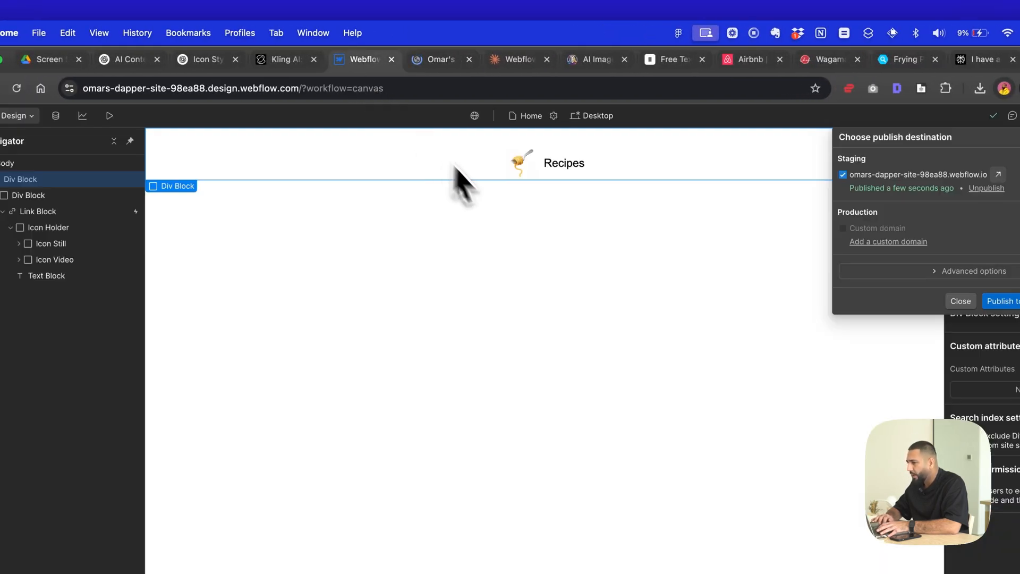
pyautogui.click(555, 176)
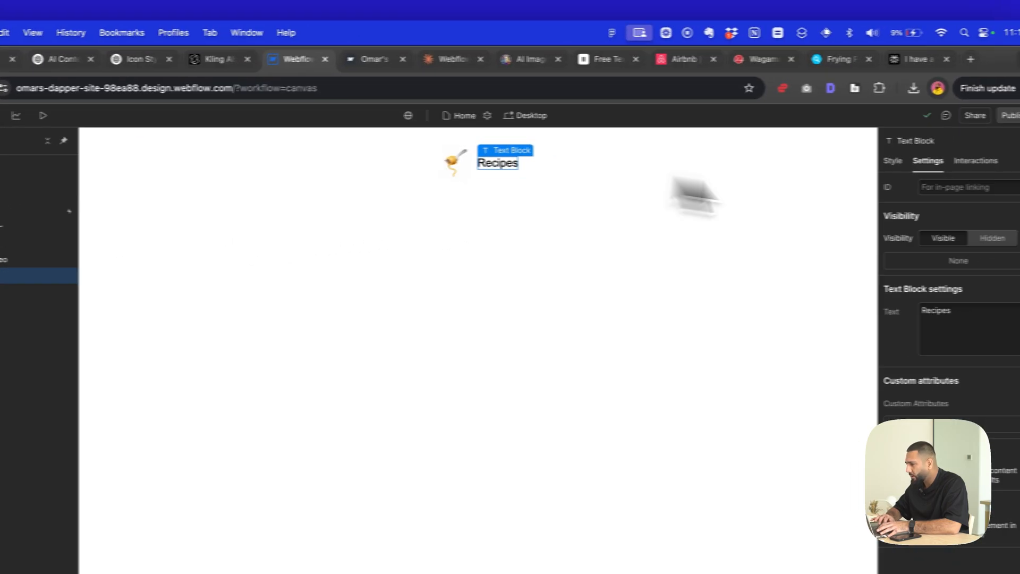
pyautogui.click(157, 226)
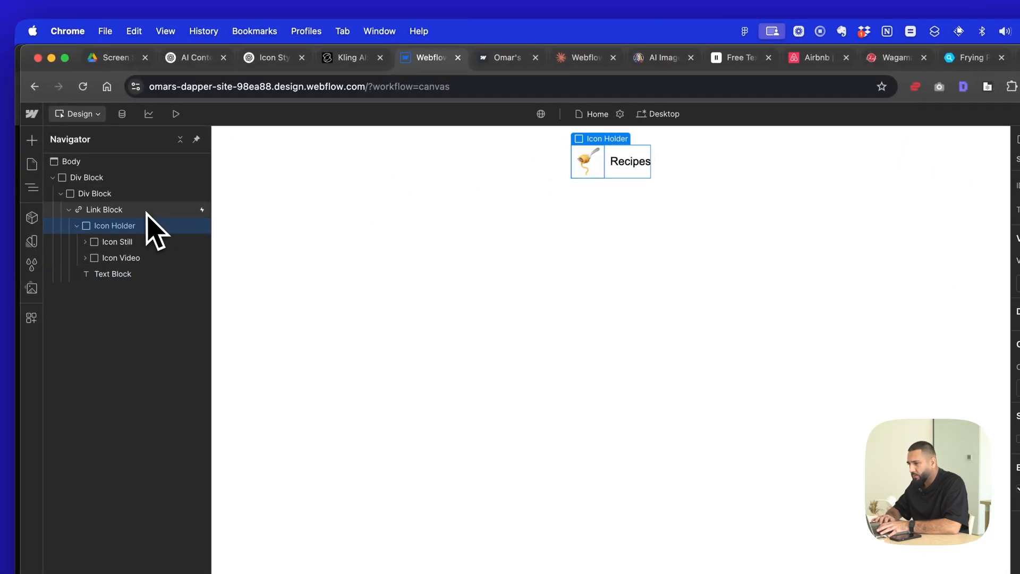
pyautogui.click(147, 211)
pyautogui.click(898, 124)
pyautogui.scroll(-5, 955, 414)
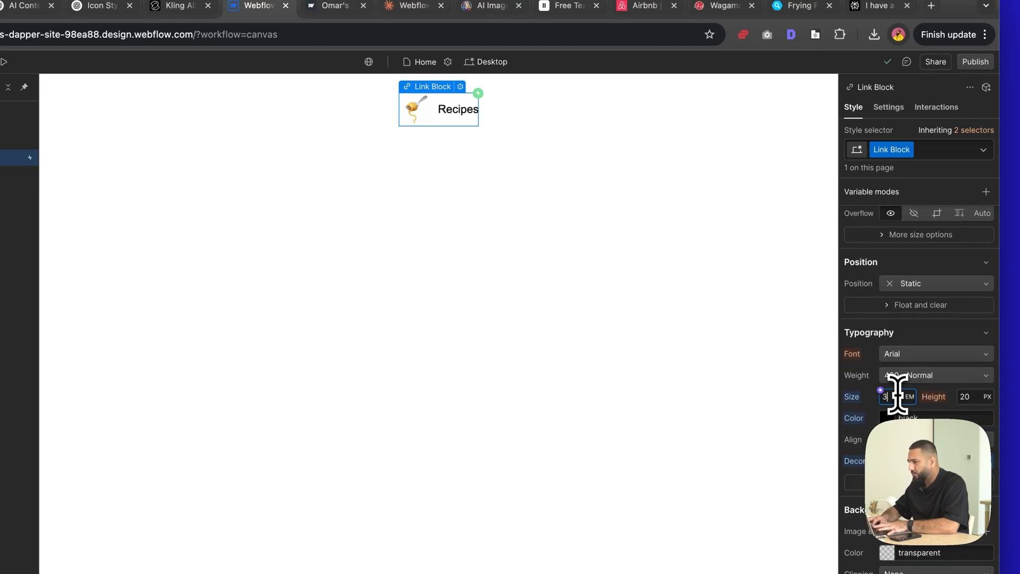
pyautogui.press('Return')
pyautogui.click(680, 380)
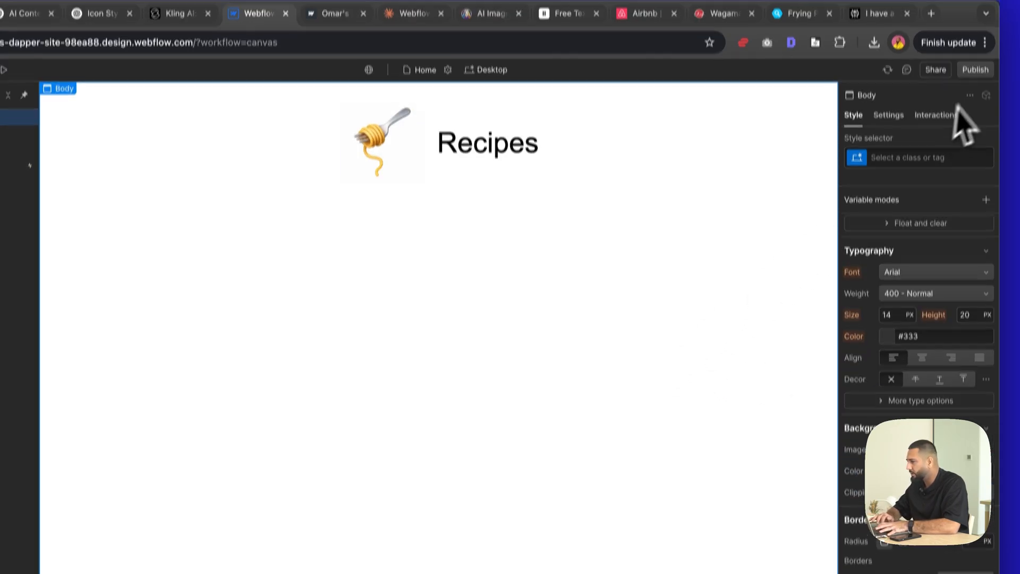
# - Publish the enlarged icon link to the staging domain and reload the live page
pyautogui.click(975, 62)
pyautogui.click(910, 246)
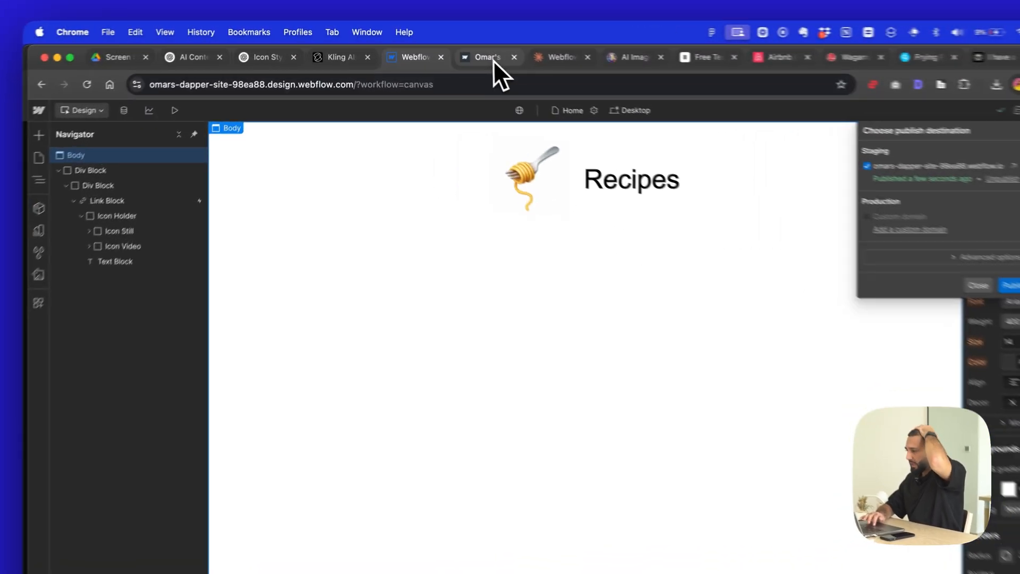
pyautogui.click(449, 49)
pyautogui.click(146, 70)
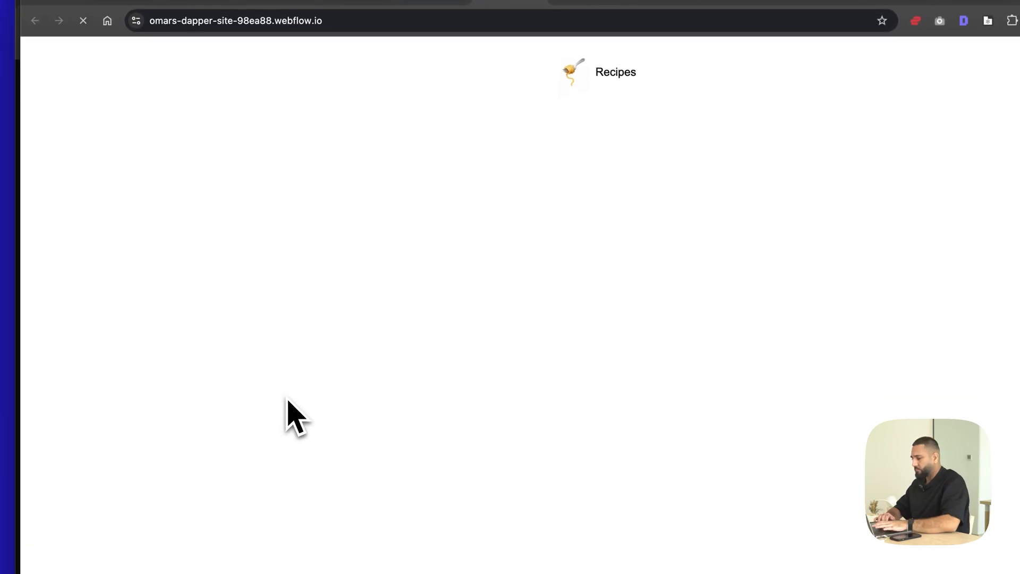
# - Republish the site from Webflow to the staging domain and play the Recipes icon animation on the live page
pyautogui.click(412, 7)
pyautogui.click(513, 240)
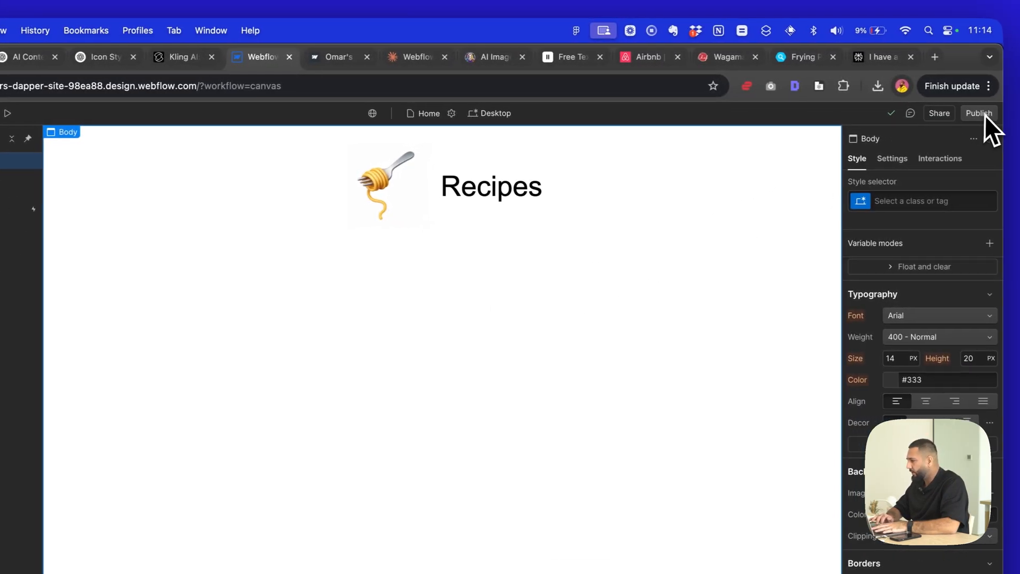
pyautogui.click(983, 114)
pyautogui.click(918, 301)
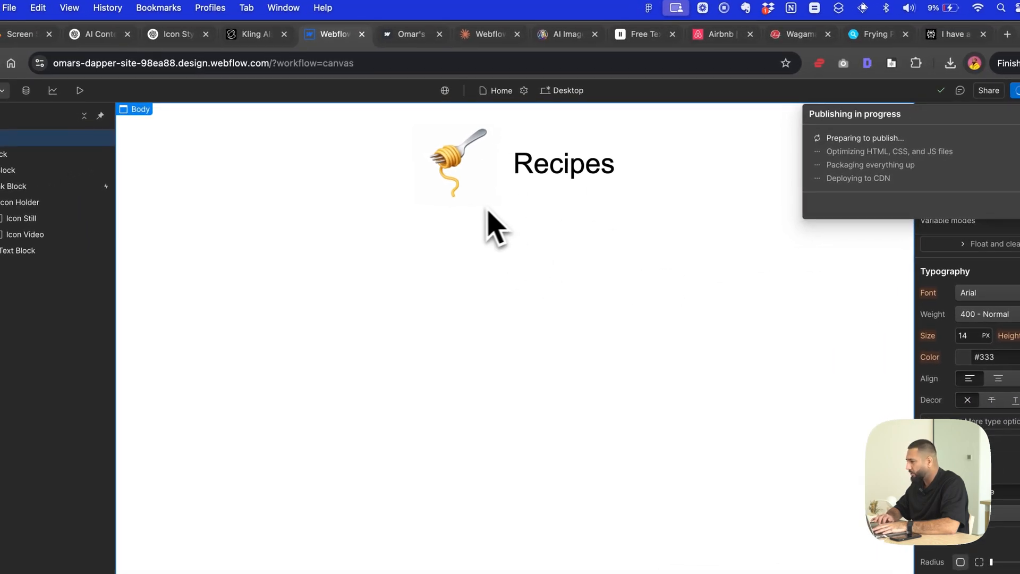
pyautogui.click(460, 386)
pyautogui.click(412, 34)
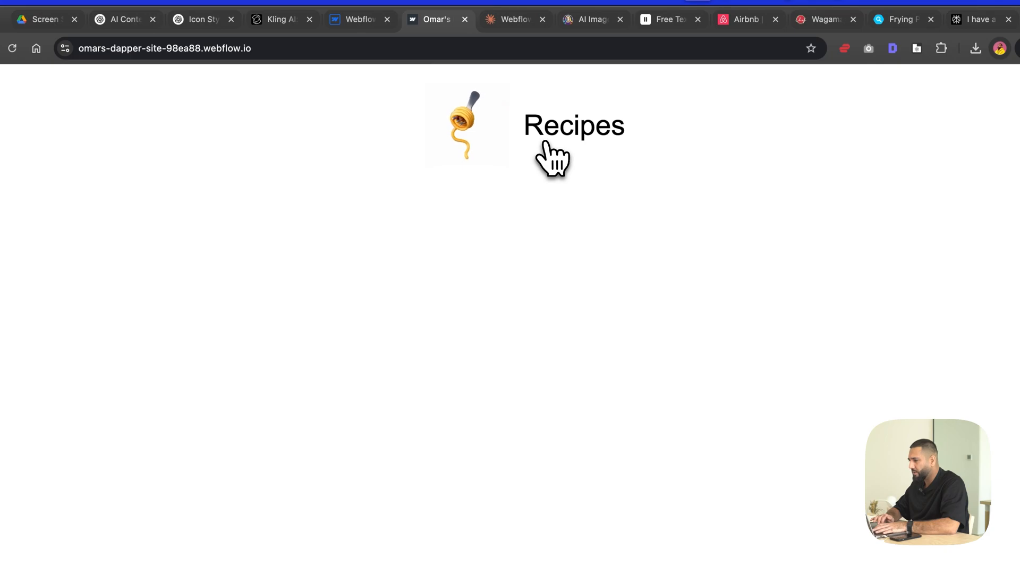
# - Move the Airbnb tab directly beside the published site's tab
pyautogui.click(748, 15)
pyautogui.moveTo(748, 15); pyautogui.dragTo(535, 26)
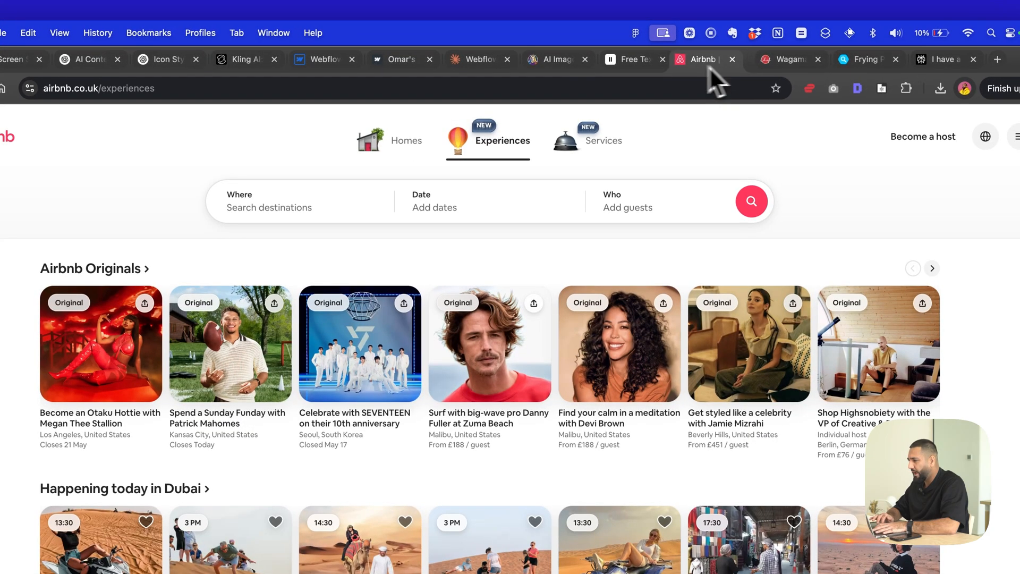
pyautogui.moveTo(499, 65); pyautogui.dragTo(461, 64)
# - Play Airbnb's Homes, Experiences and Services icon animations and compare them with the published Recipes icon
pyautogui.click(384, 154)
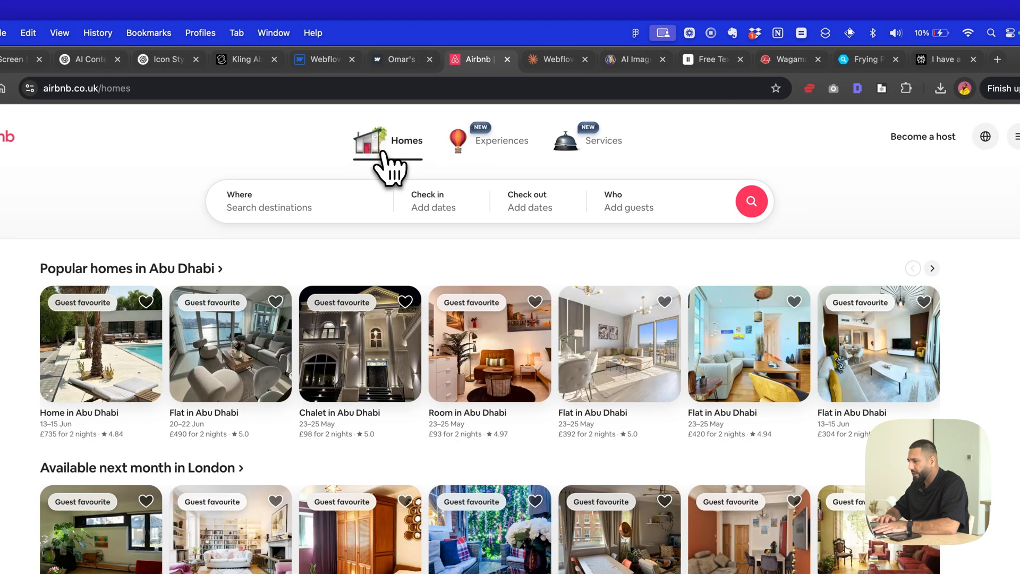
pyautogui.click(502, 144)
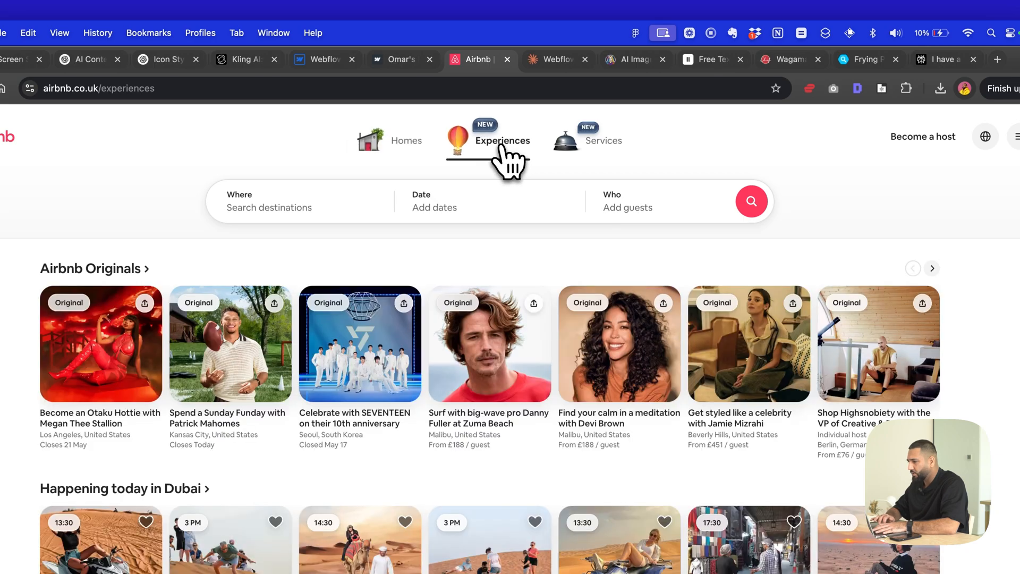
pyautogui.click(584, 154)
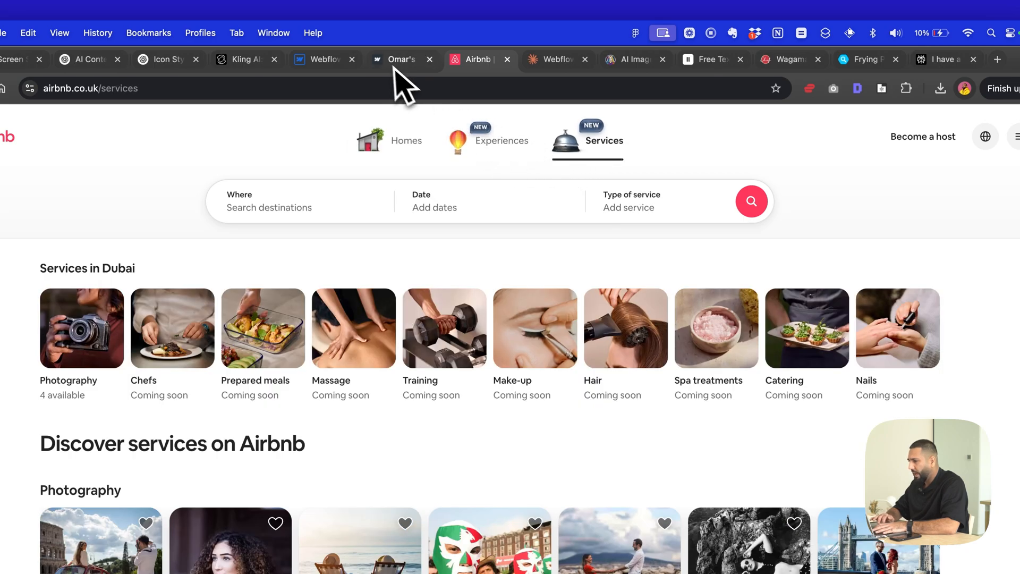
pyautogui.click(390, 64)
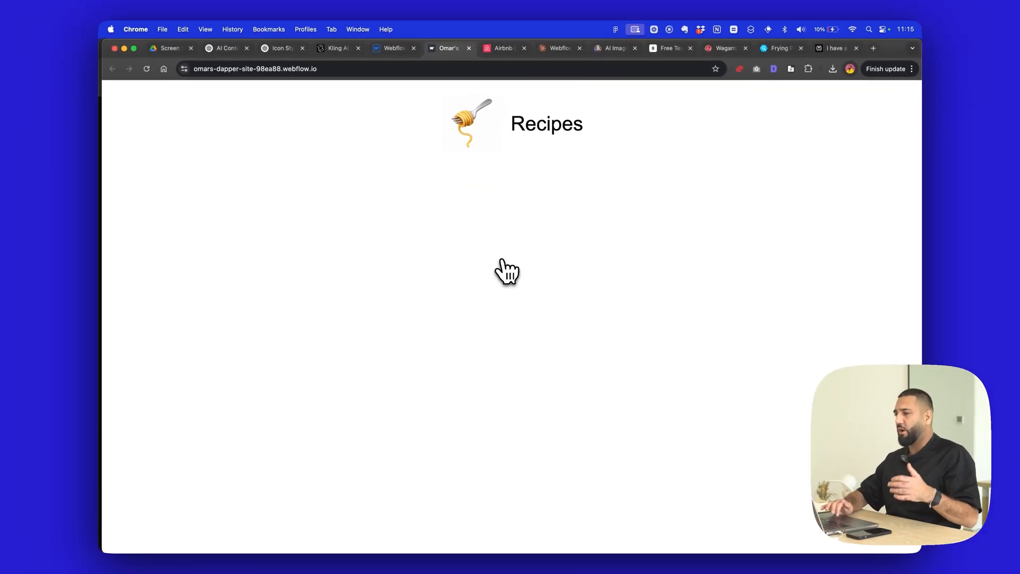
# - Switch to the ChatGPT icon conversation and review the generated image of the fork with twirled pasta
pyautogui.click(260, 51)
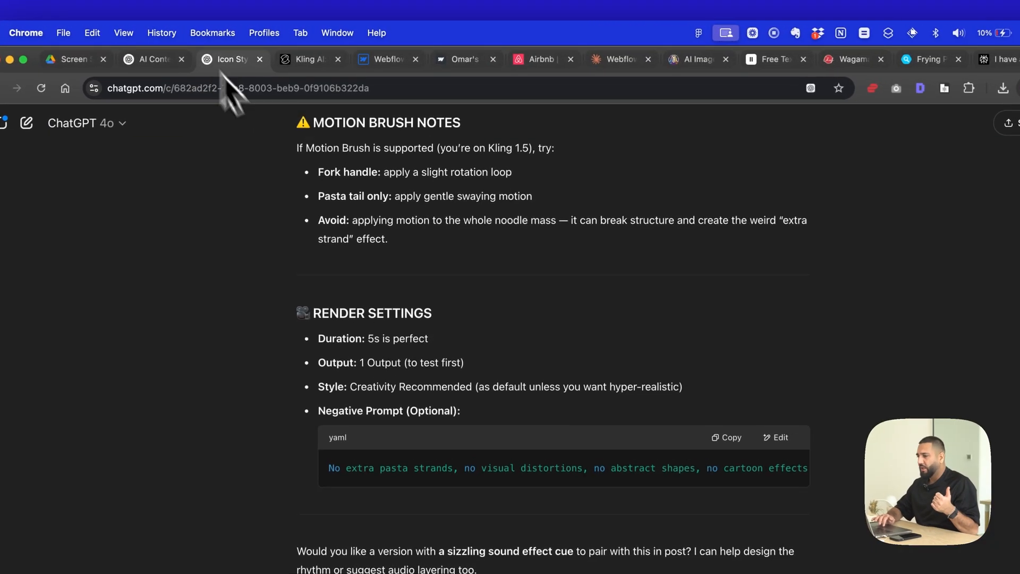
pyautogui.scroll(10, 388, 319)
pyautogui.scroll(-4, 384, 305)
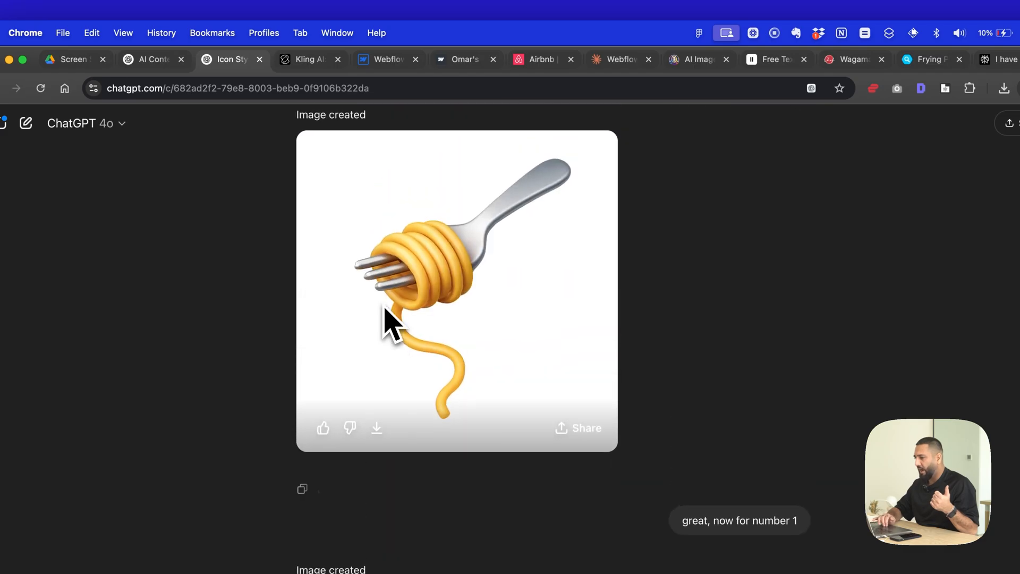
pyautogui.scroll(2, 538, 292)
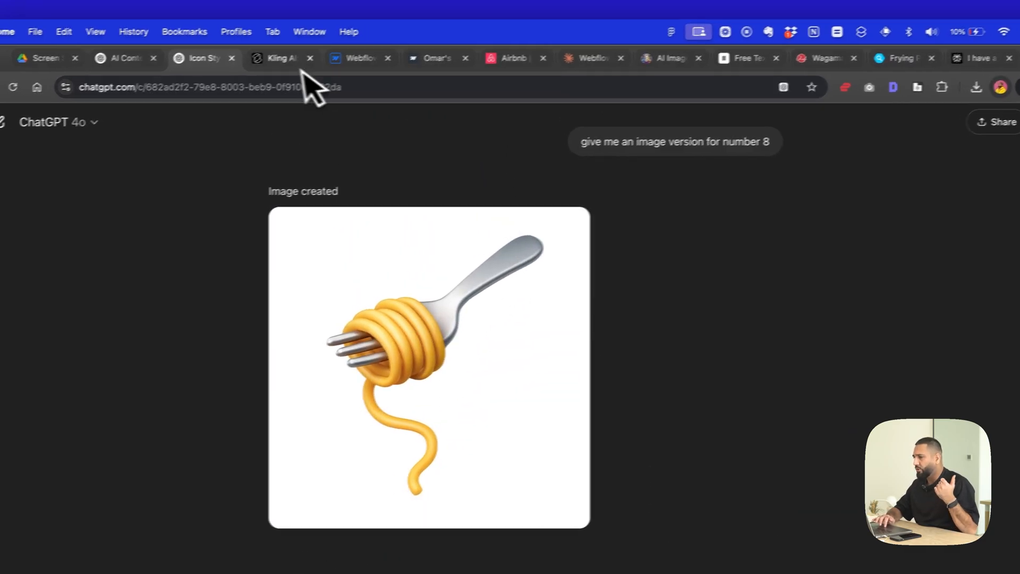
# - Revisit the Kling AI fork video and prompt, Claude's icon-toggling script and the Recipes page in the Webflow Designer
pyautogui.click(305, 59)
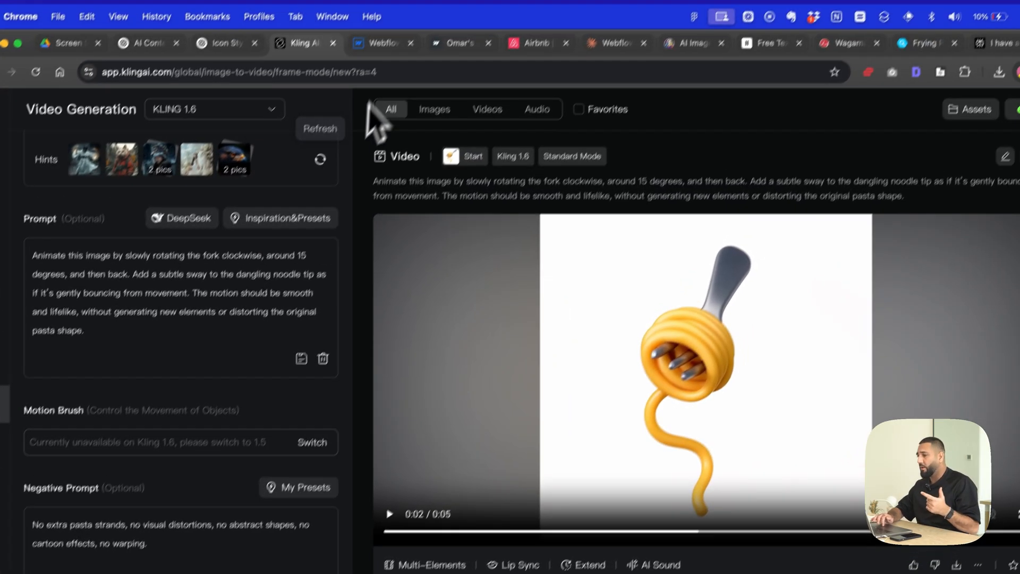
pyautogui.click(372, 42)
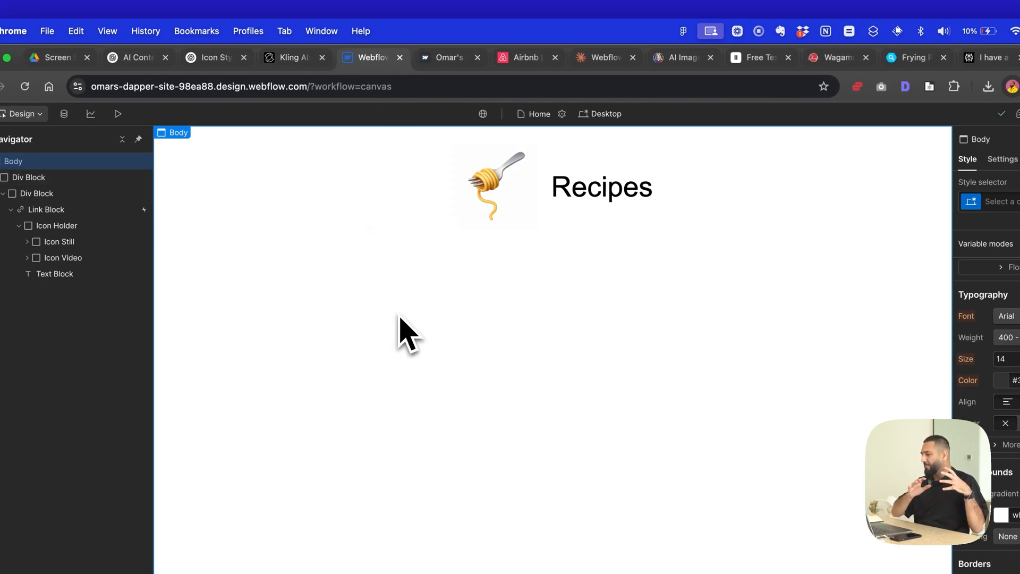
pyautogui.click(595, 57)
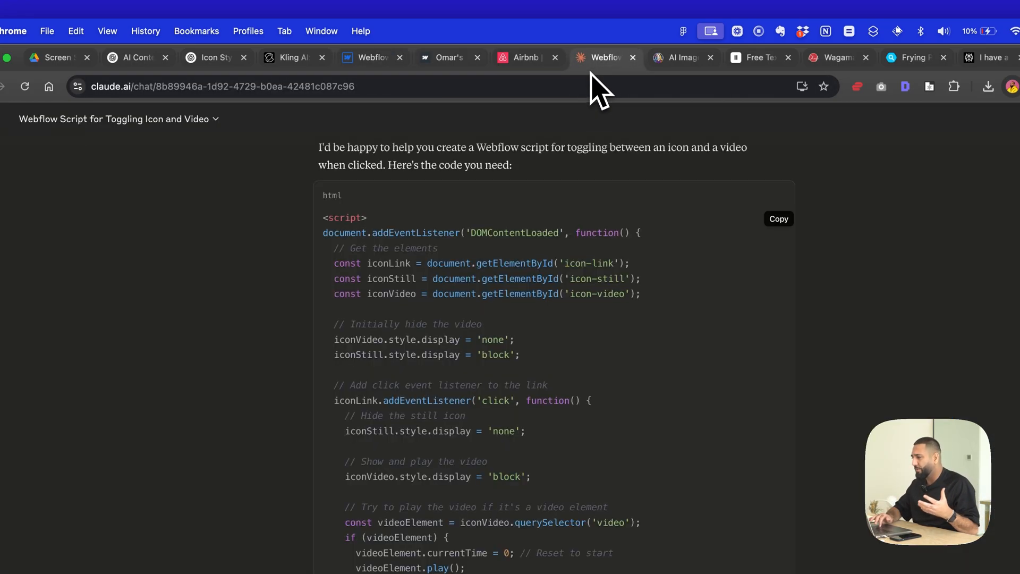
pyautogui.click(361, 24)
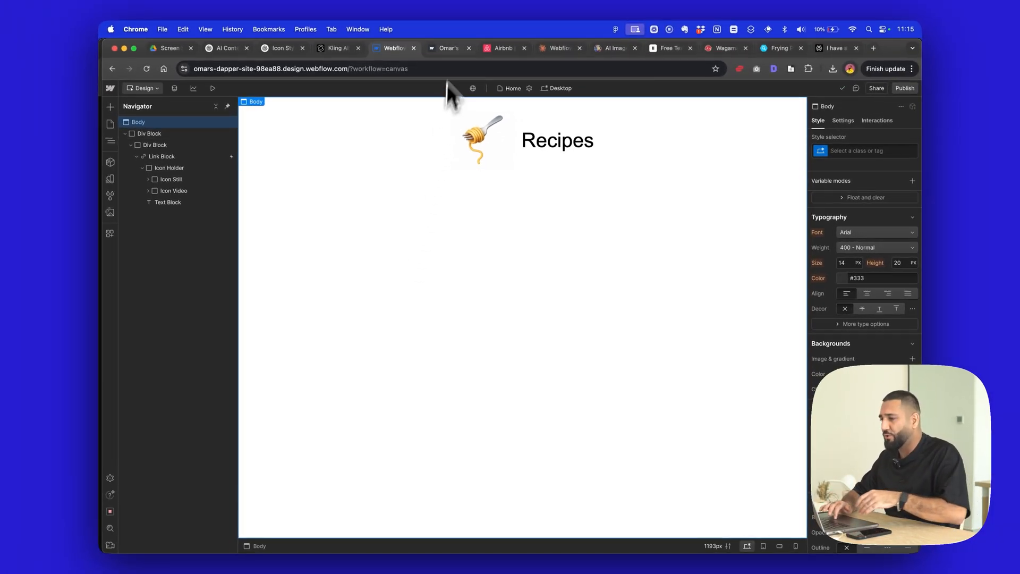
# - Compare the published Recipes page with Airbnb by replaying its Homes, Experiences and Services icon animations, and return to the published page
pyautogui.click(449, 47)
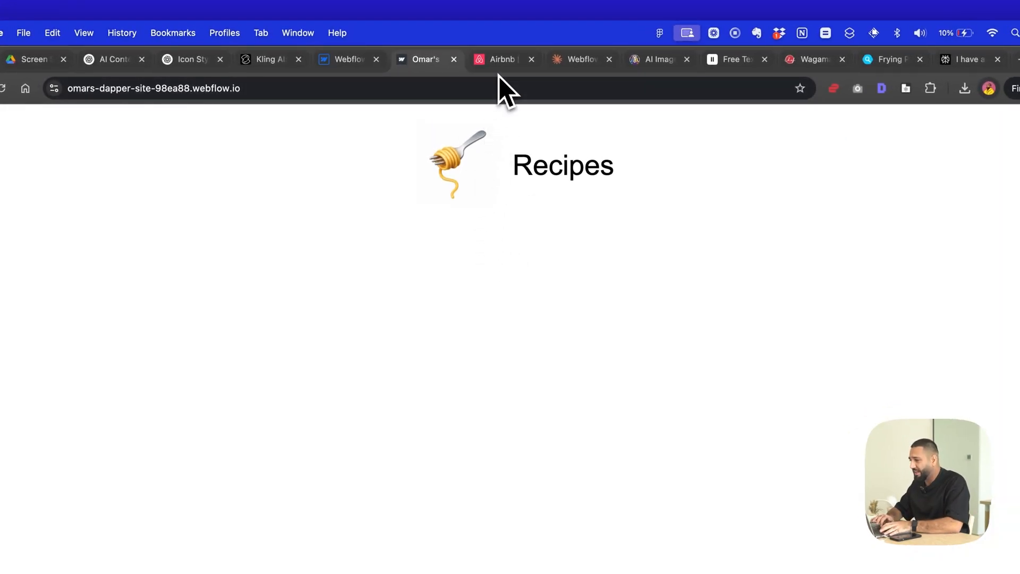
pyautogui.click(496, 60)
pyautogui.click(407, 151)
pyautogui.click(508, 152)
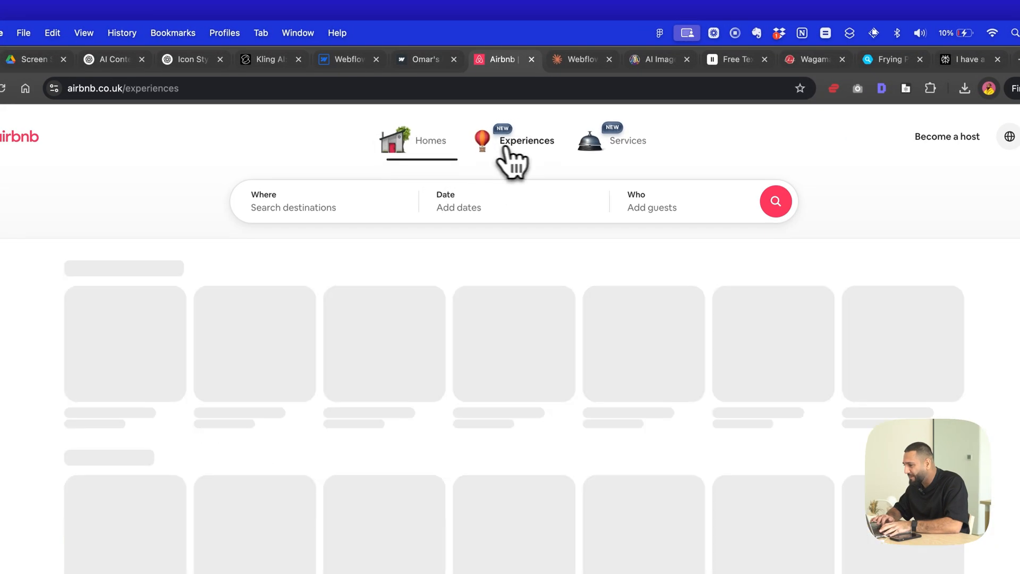
pyautogui.click(624, 149)
pyautogui.click(420, 59)
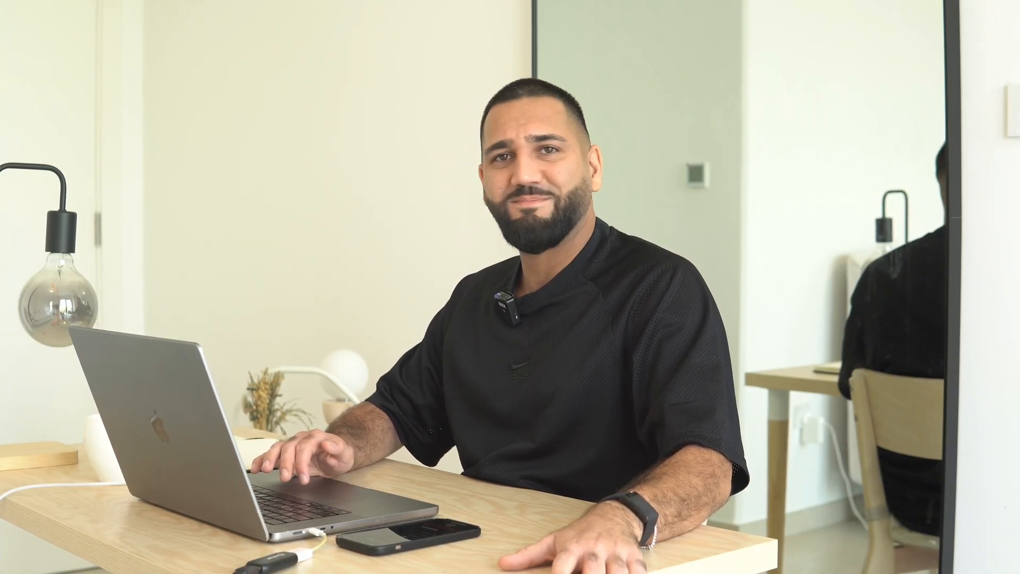
pyautogui.write('Teaching the world what they need to know')
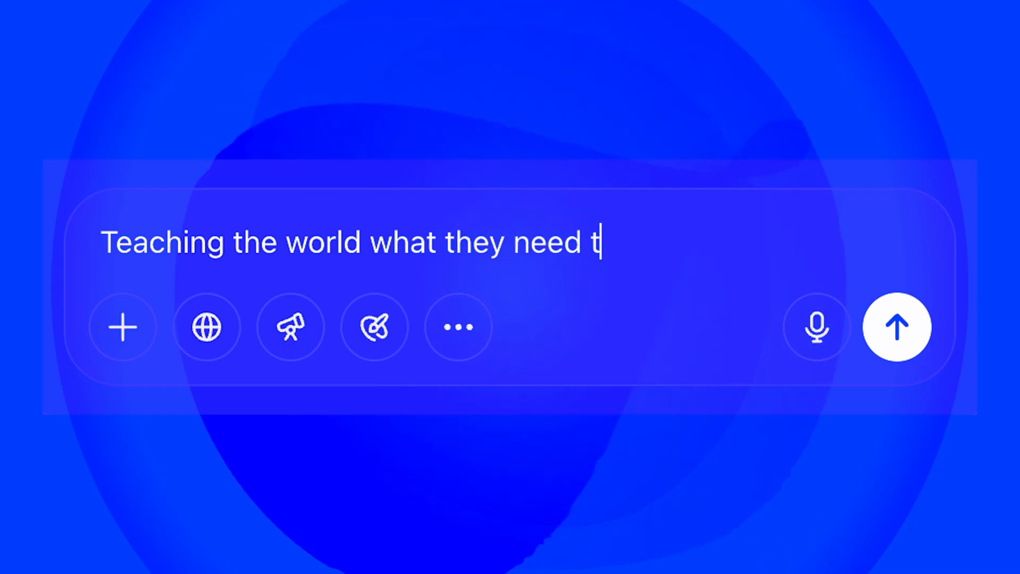